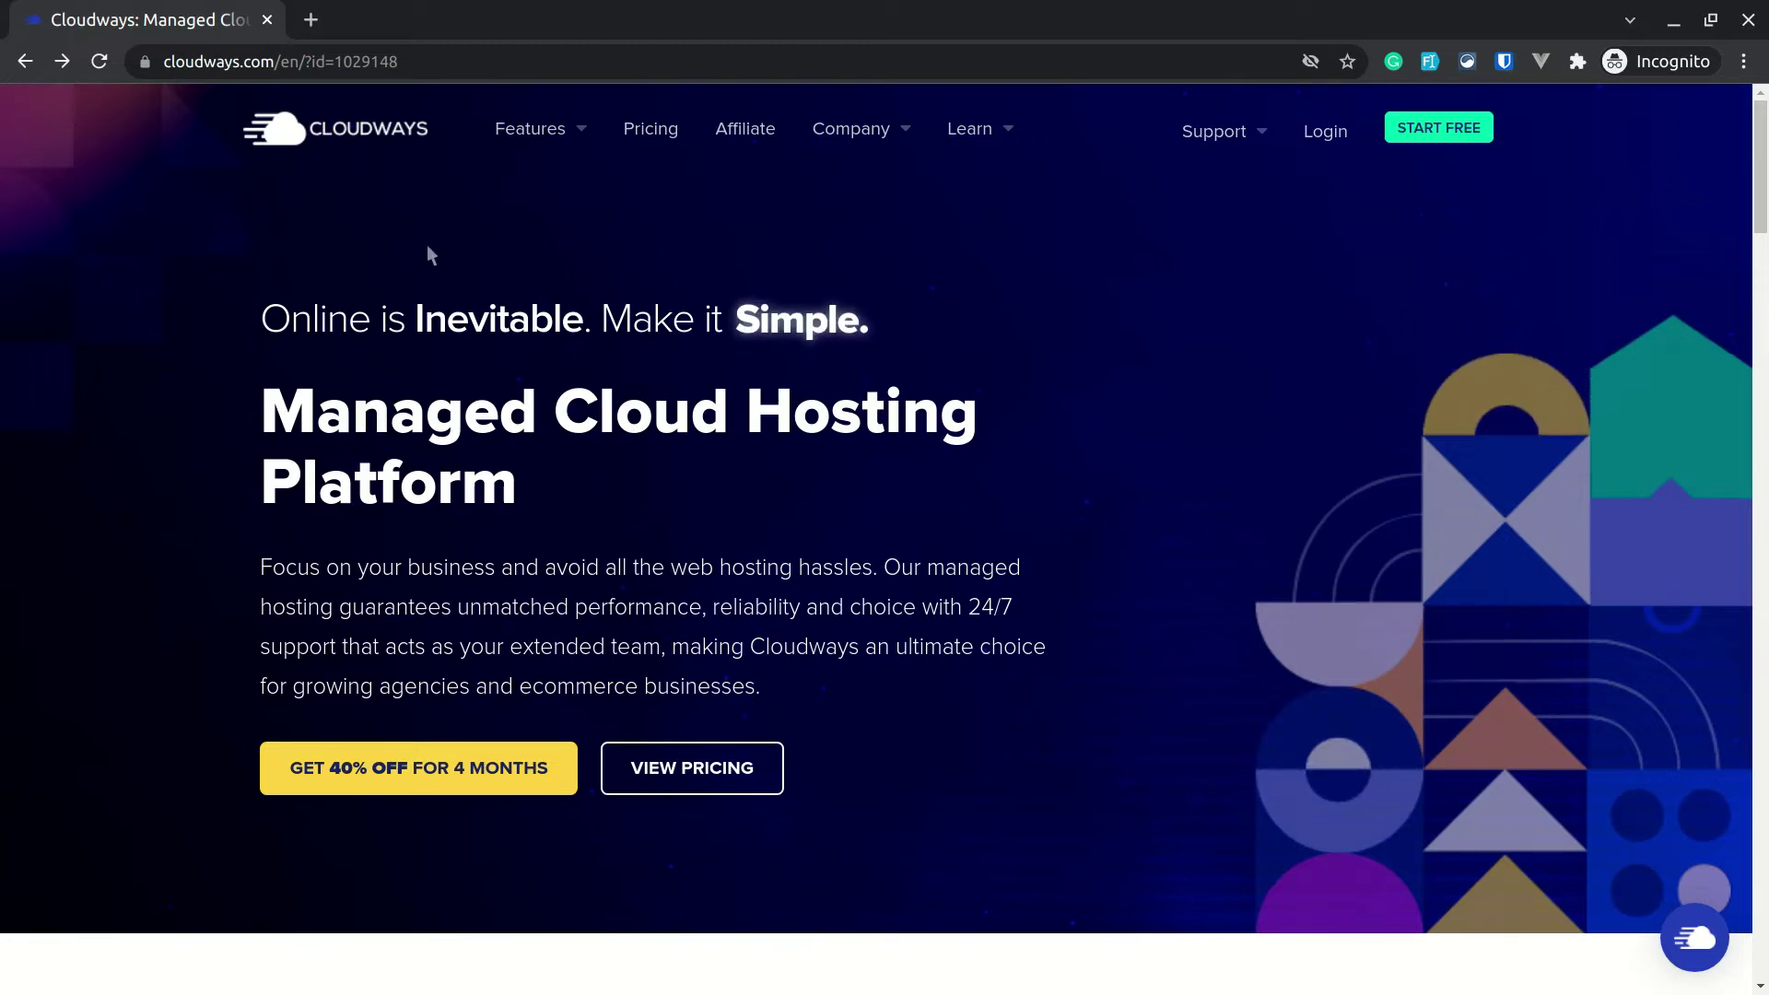
Open the sign-up form through the 40% off offer and go to its promo code field.
left_click(430, 774)
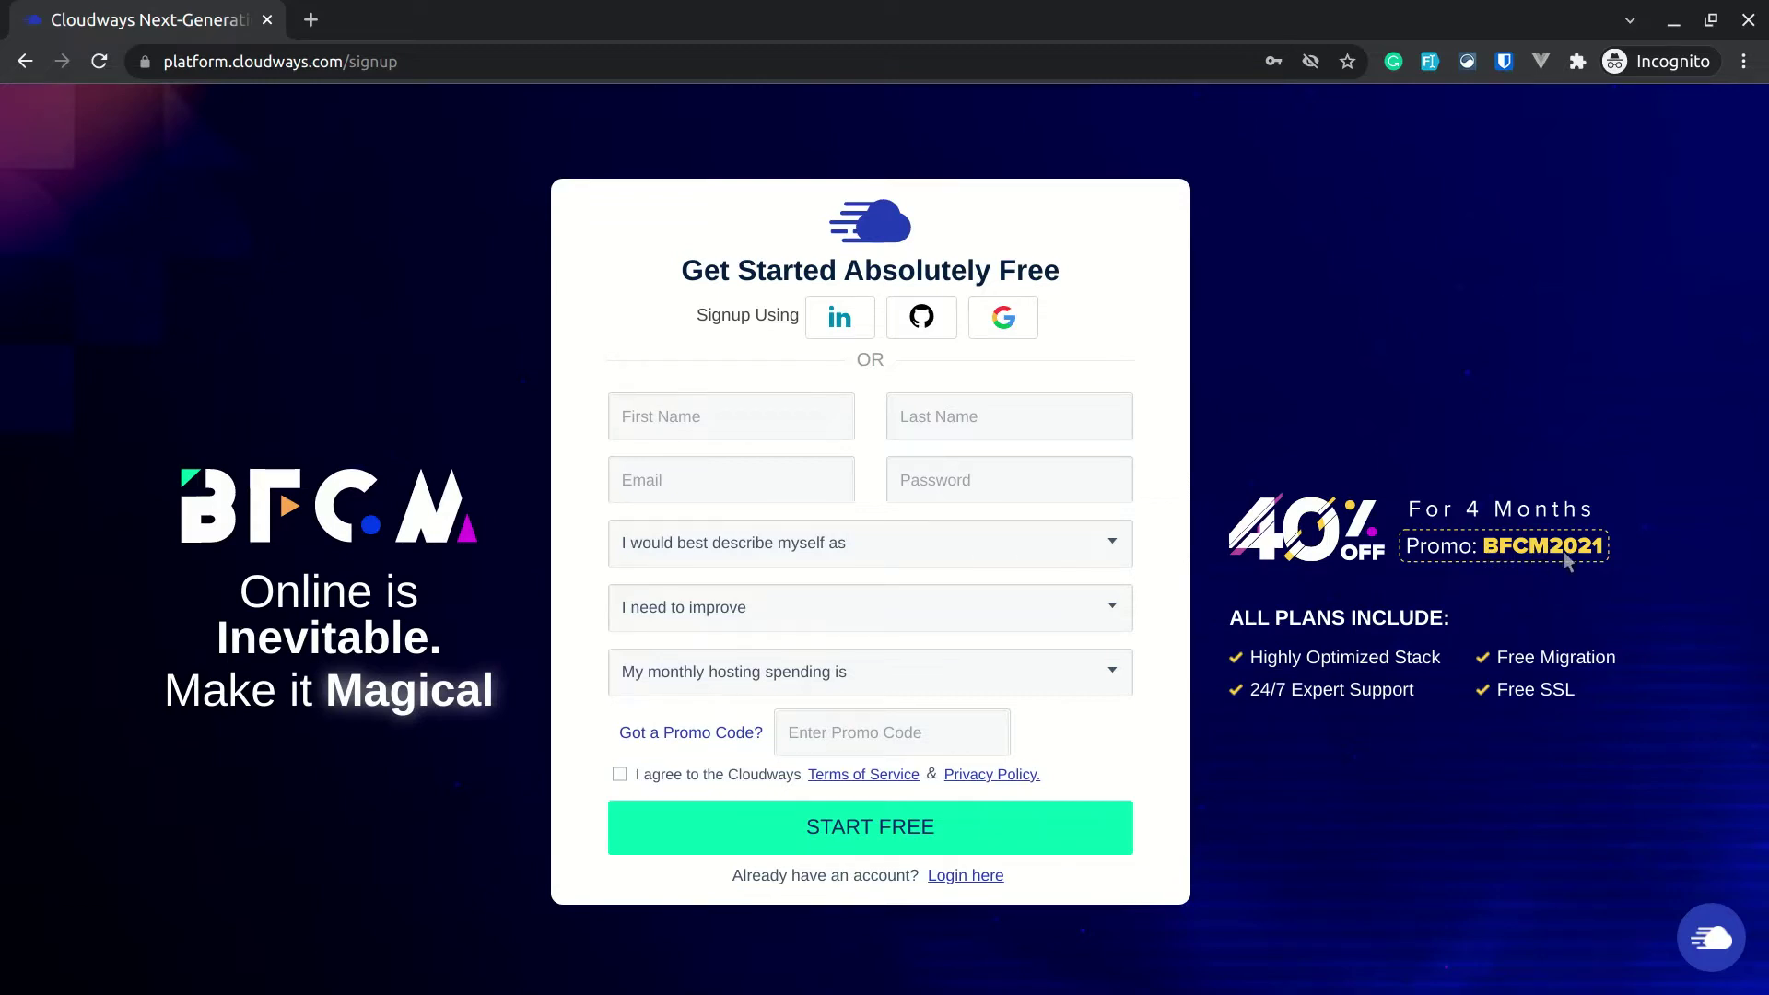
left_click(856, 730)
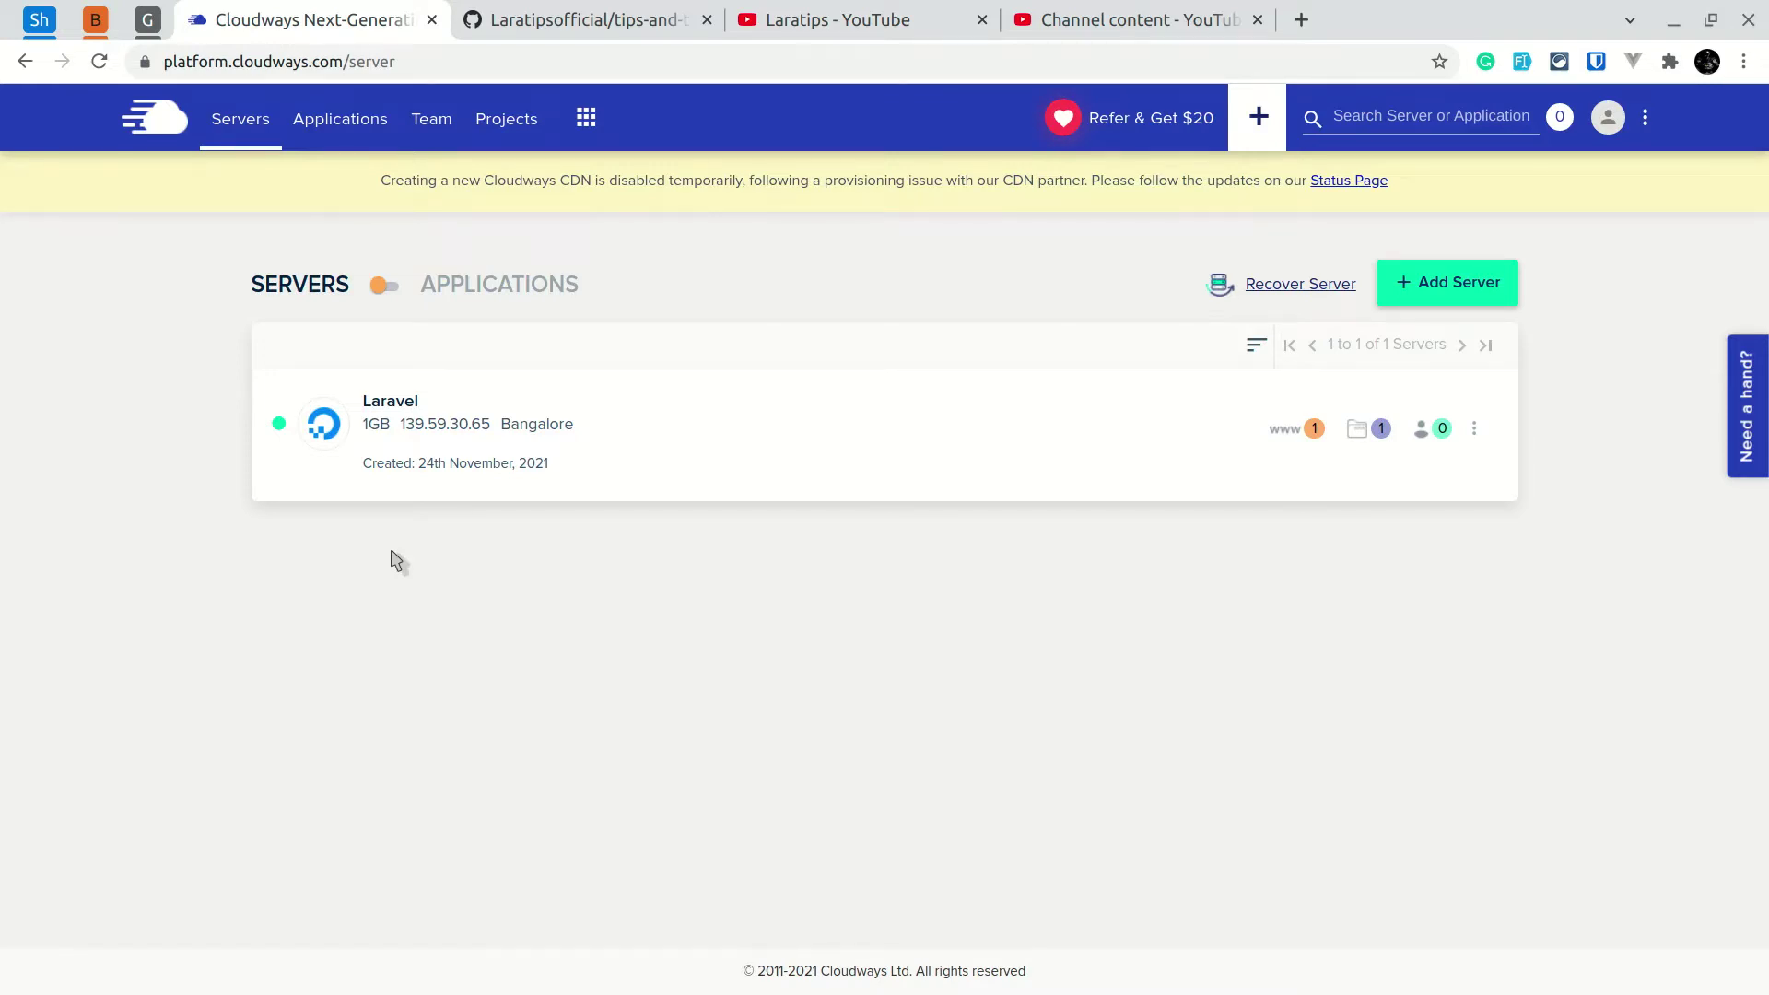
Start adding a new server and choose Laravel version 8.26.1 as its application.
left_click(1468, 288)
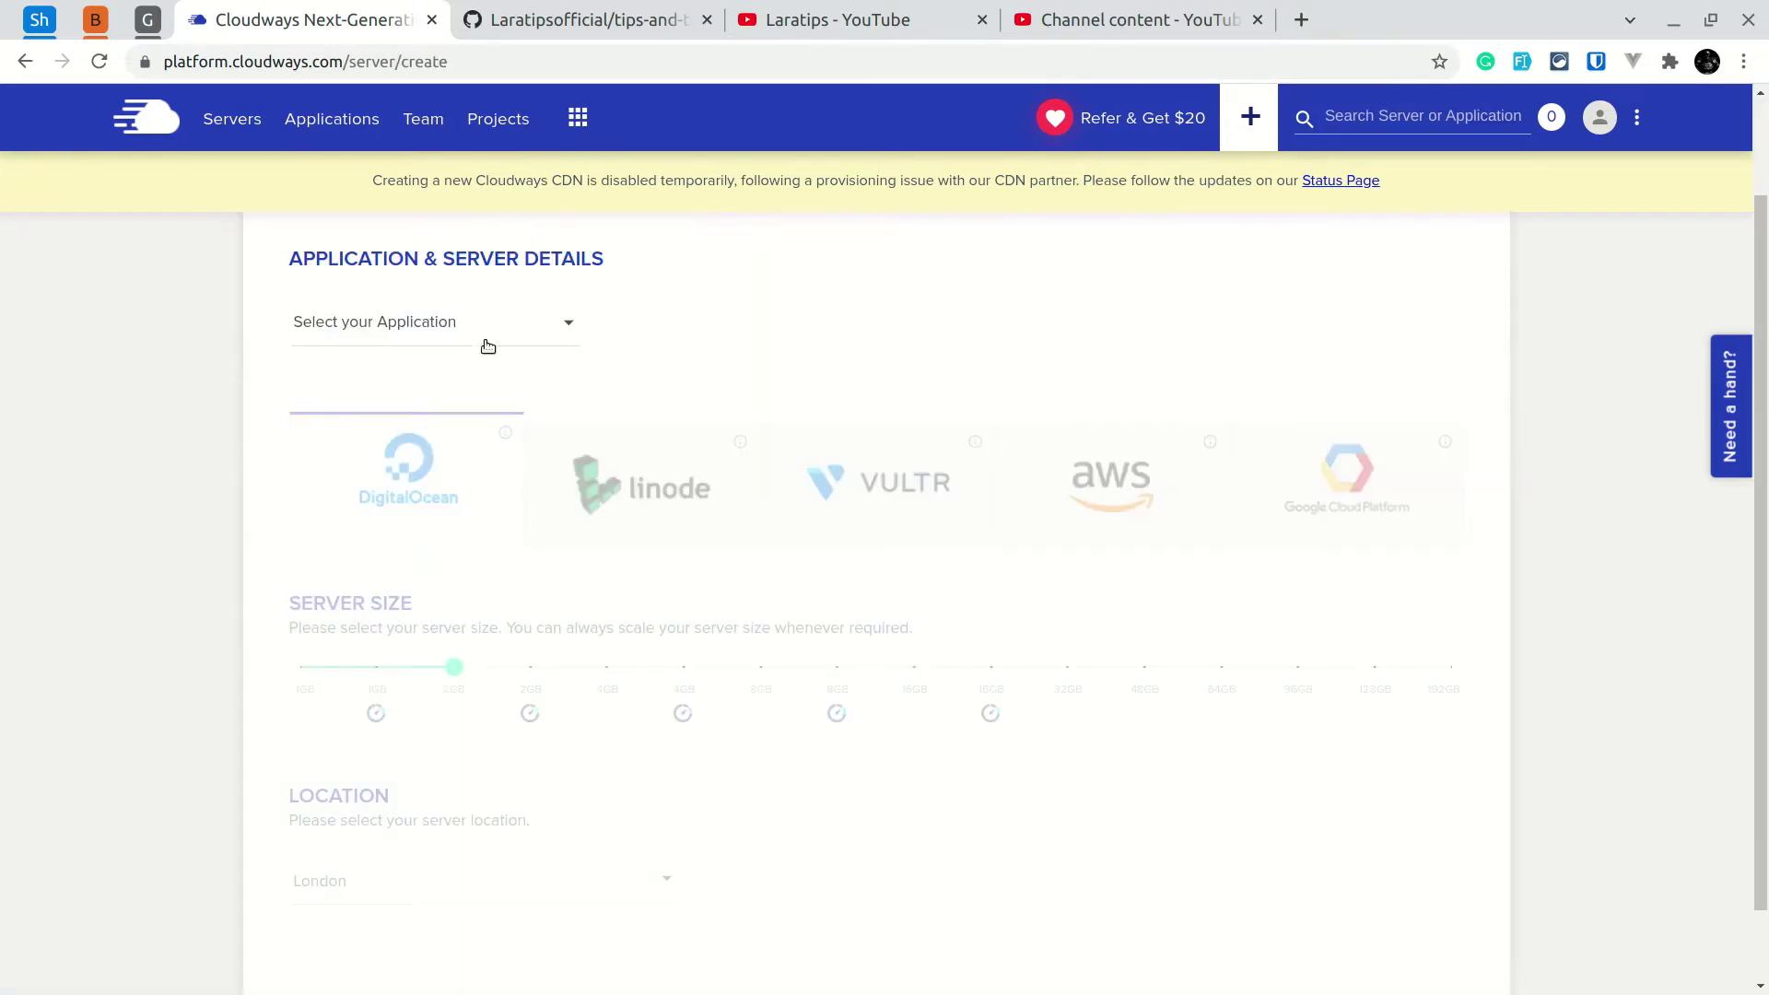
left_click(468, 338)
scroll(433, 446, "down", 3)
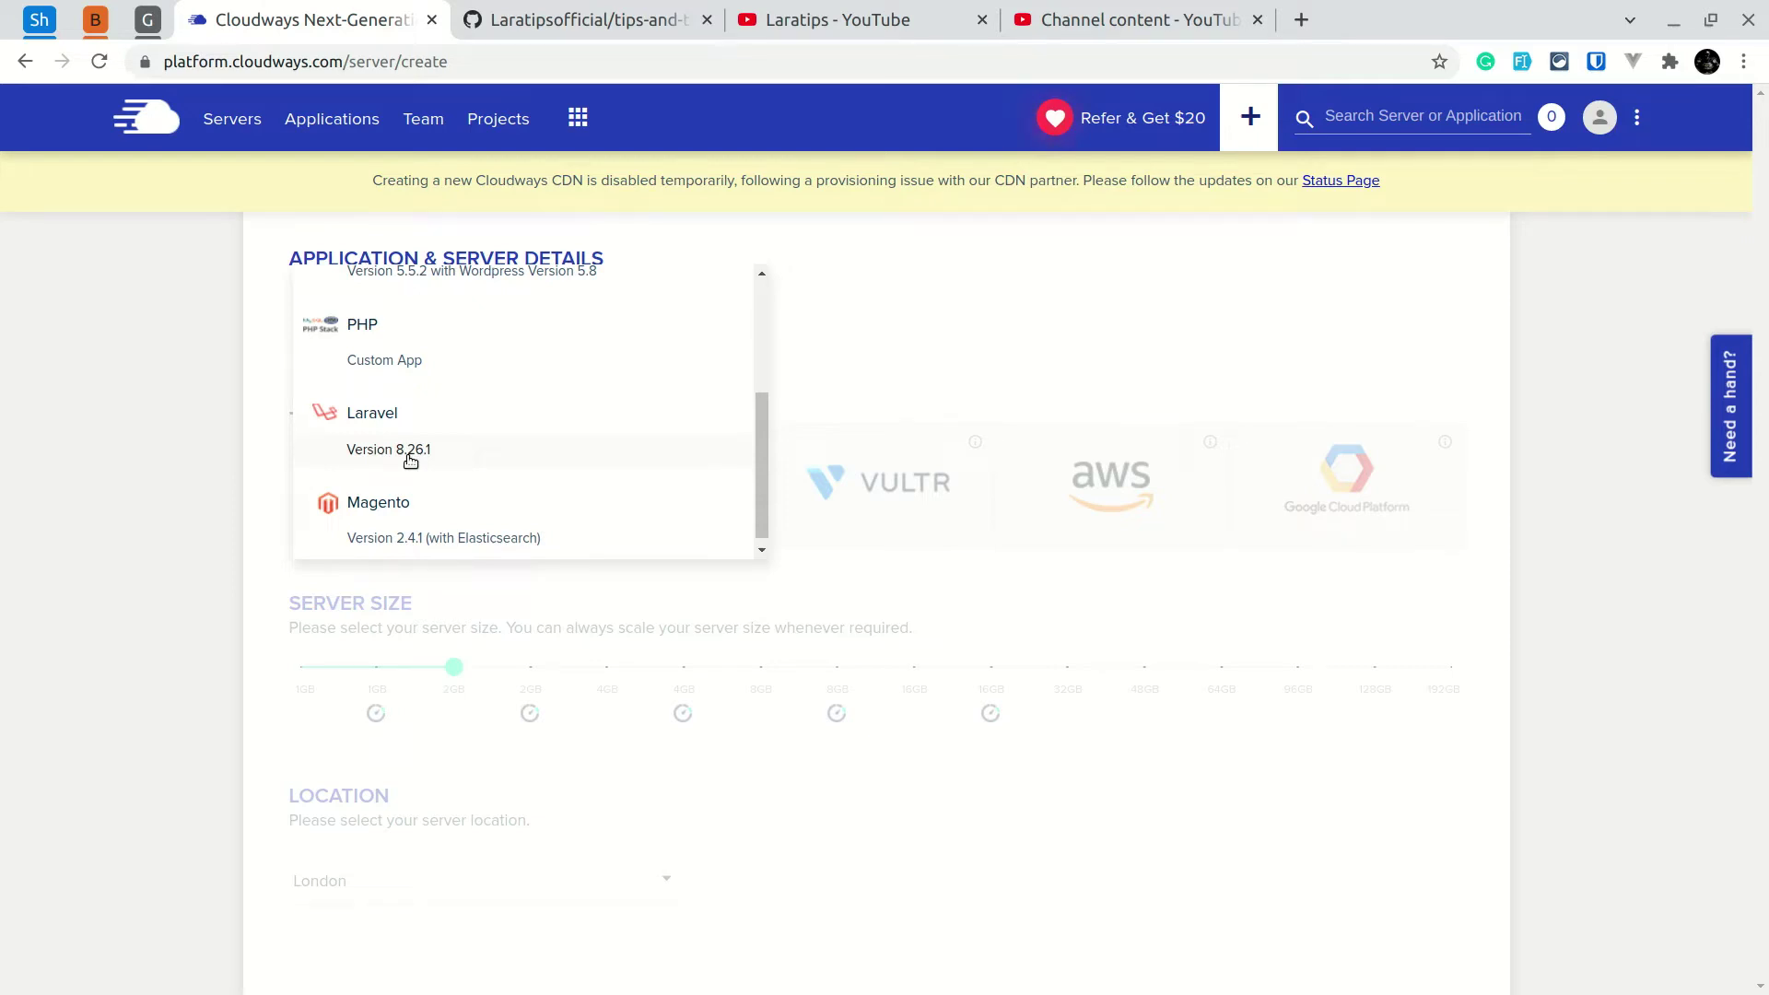
left_click(411, 459)
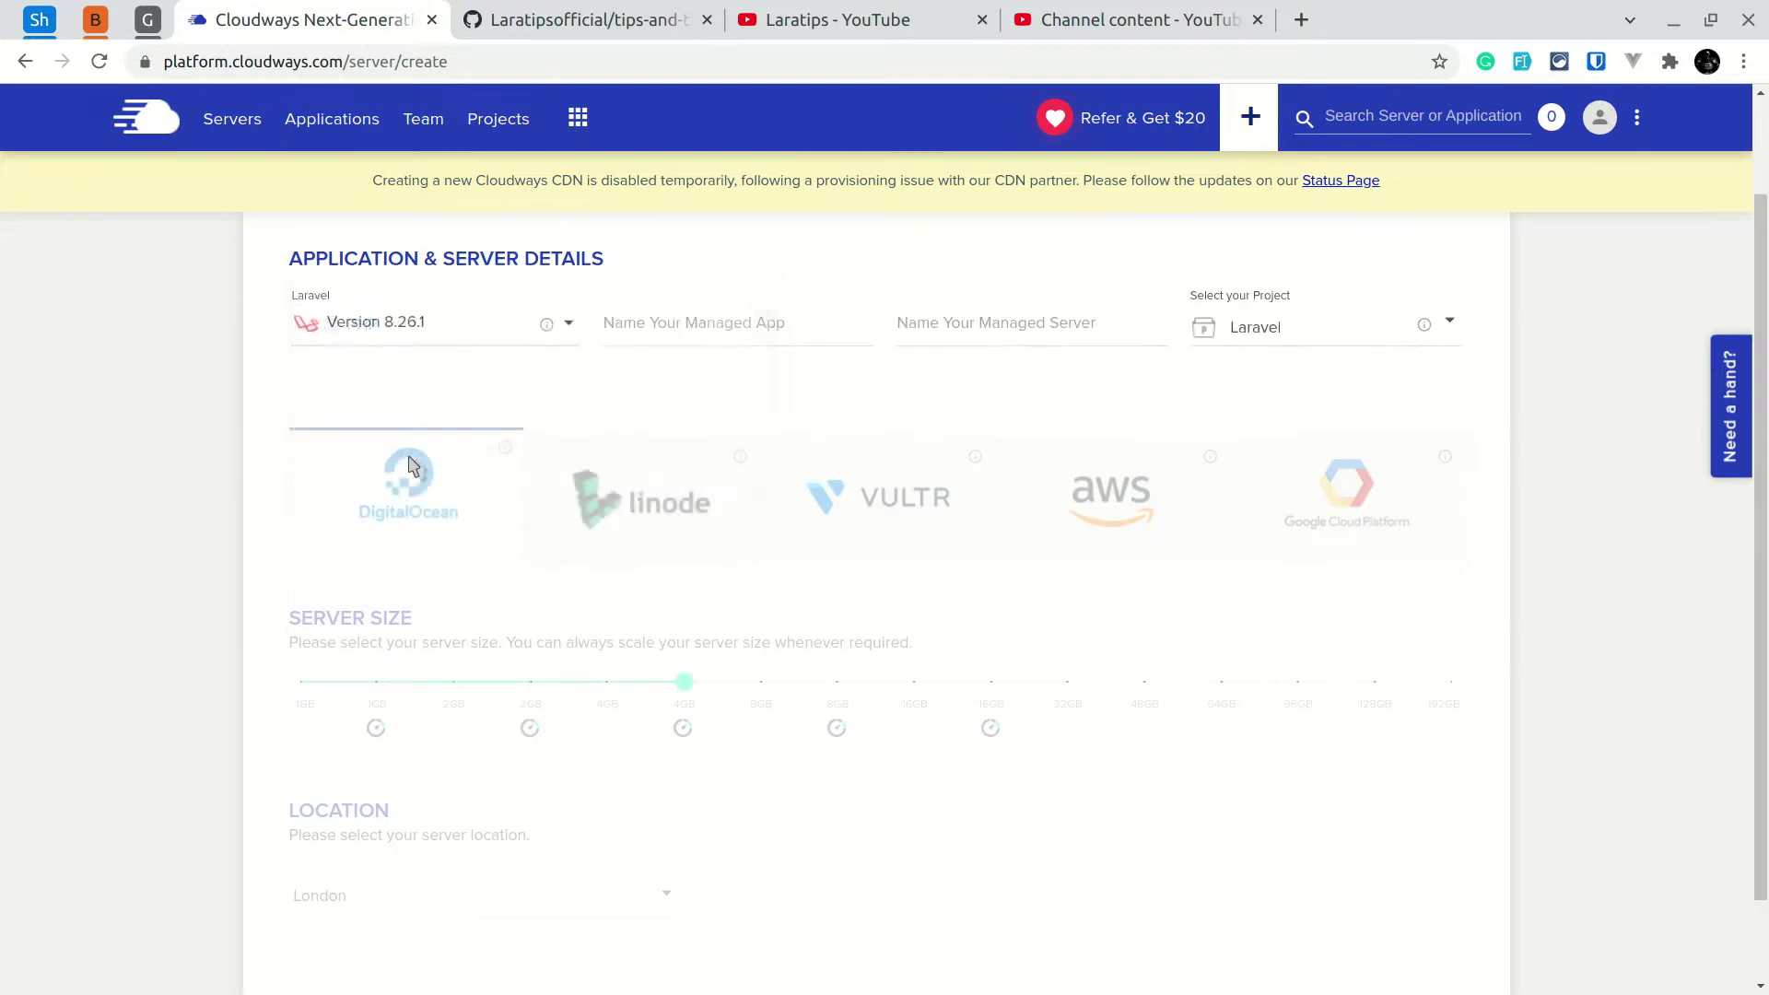
Name both the managed app and the managed server Laravel2, keeping the Laravel project.
left_click(693, 321)
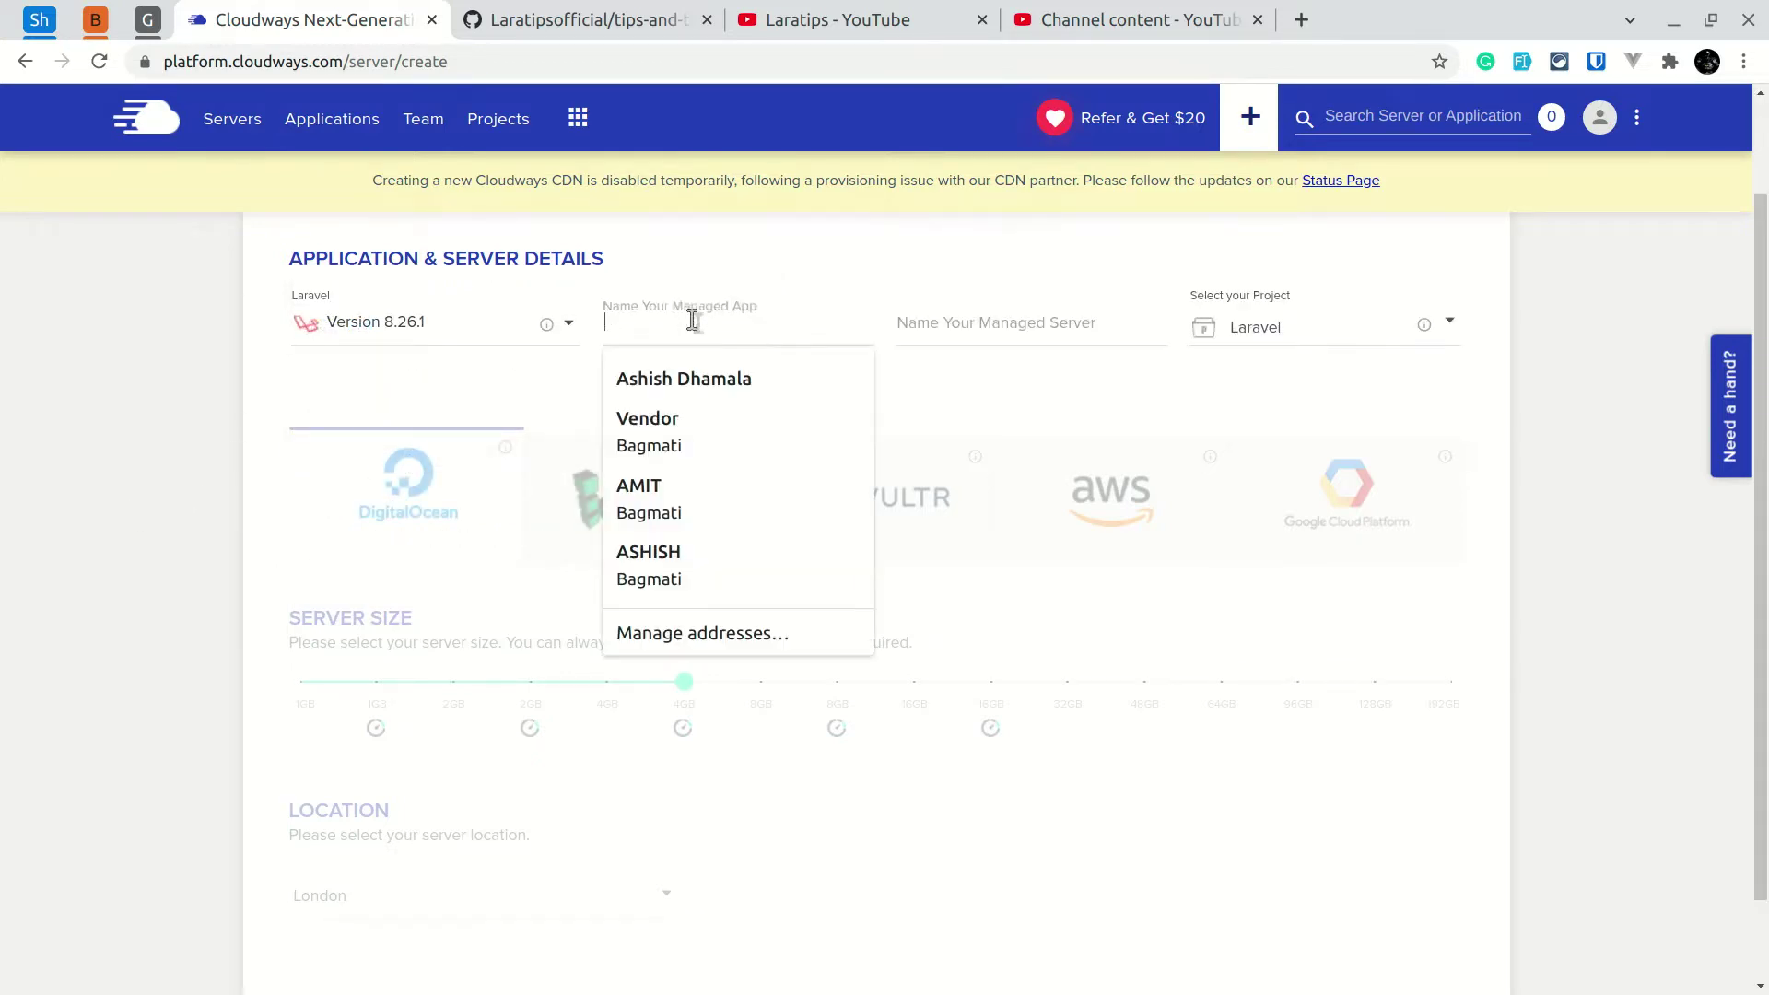
type("Laravel2")
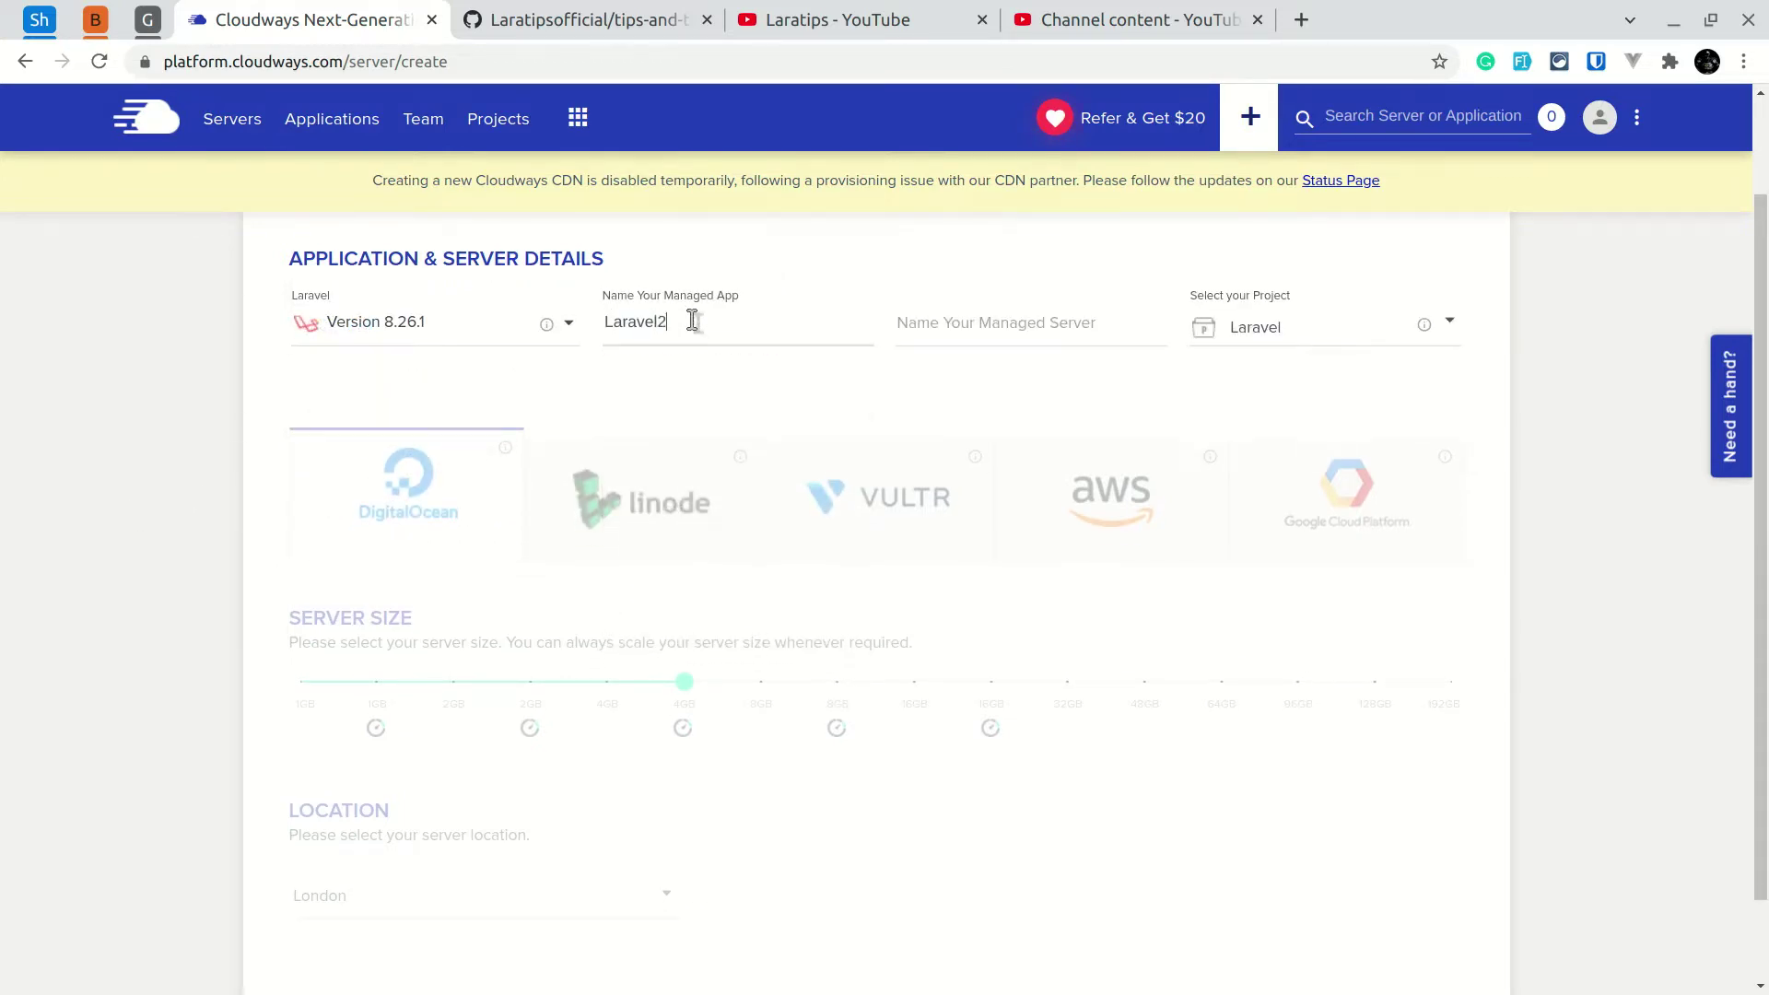
key("ctrl+a")
key("ctrl+c")
key("Tab")
key("ctrl+v")
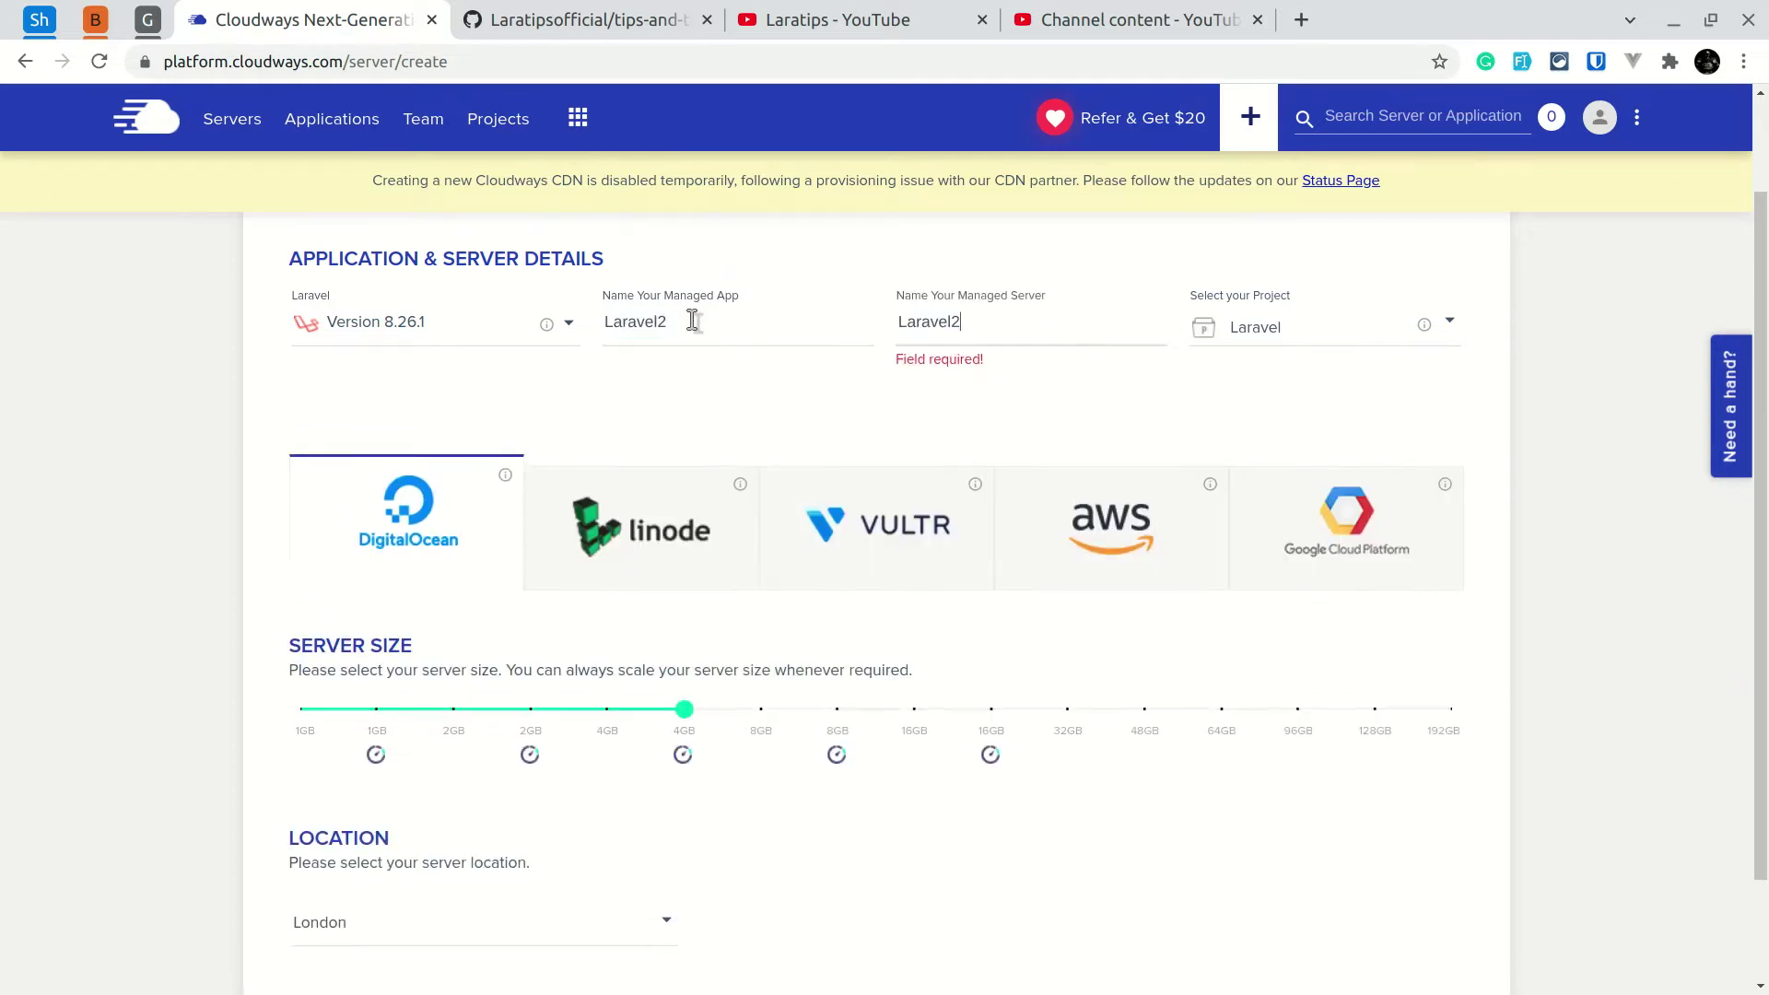
left_click(1294, 336)
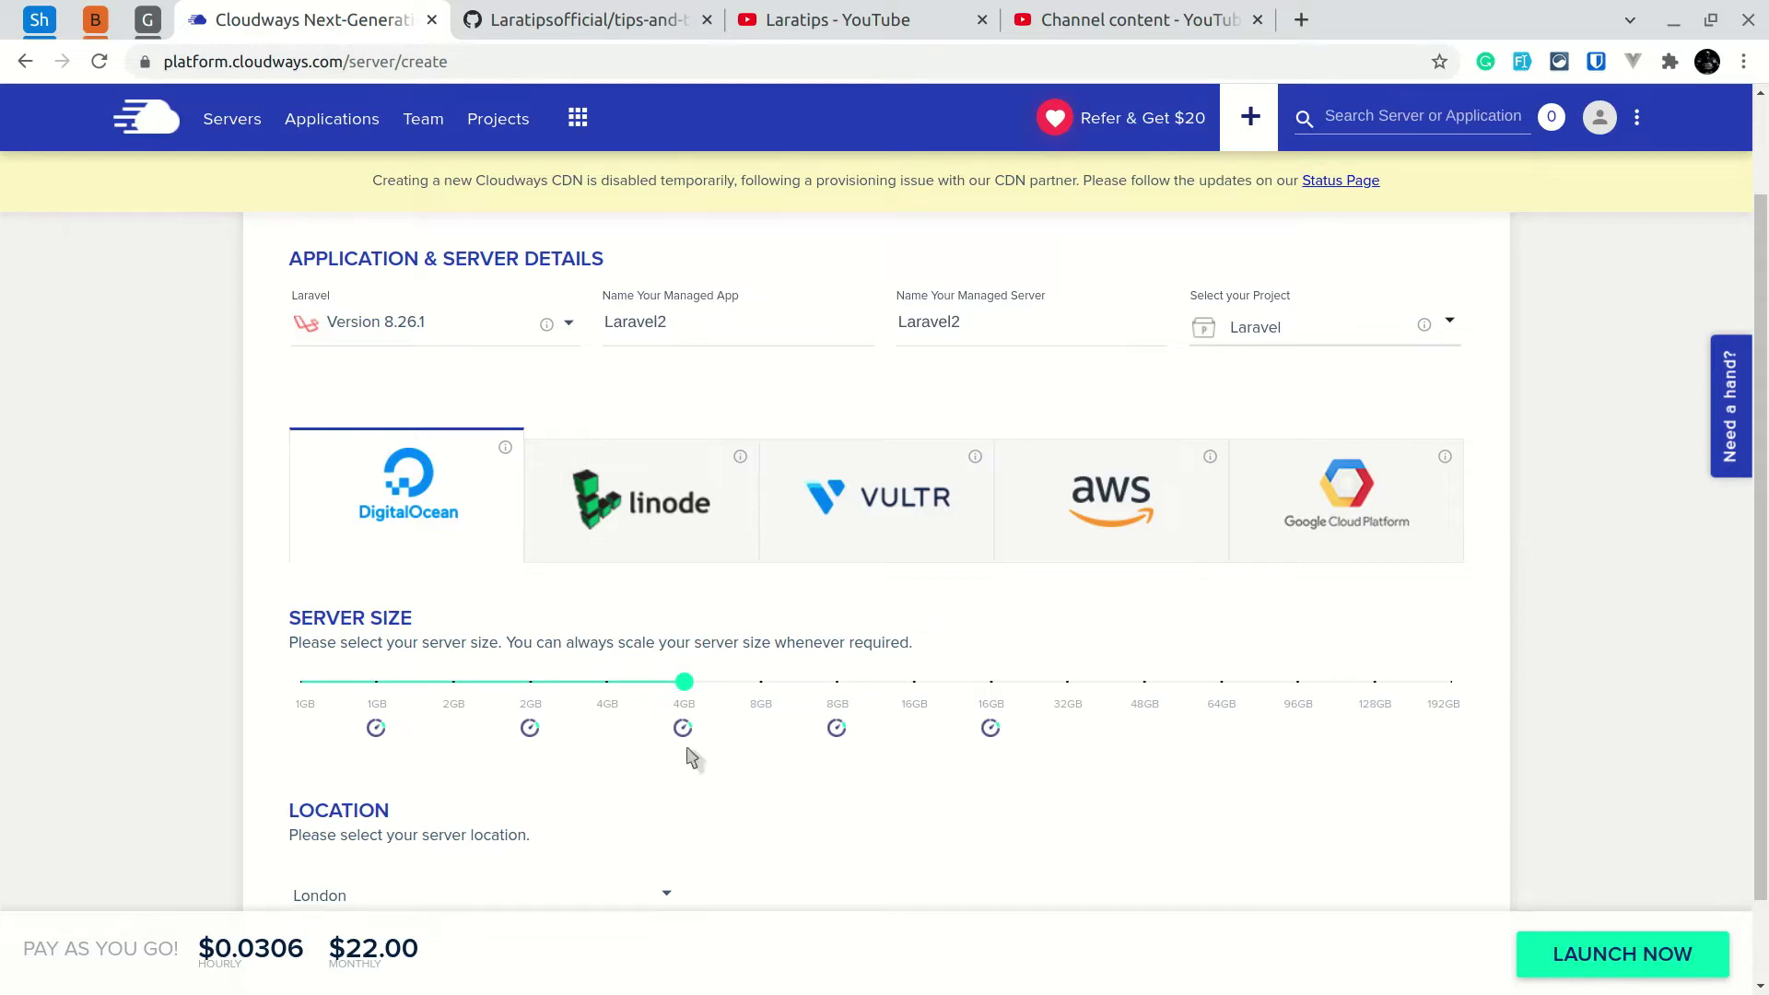
Launch the DigitalOcean server with the 4GB Premium size in the Bangalore location.
mouse_move(685, 688)
mouse_move(680, 687)
left_mouse_down()
mouse_move(451, 687)
mouse_move(684, 686)
left_mouse_up()
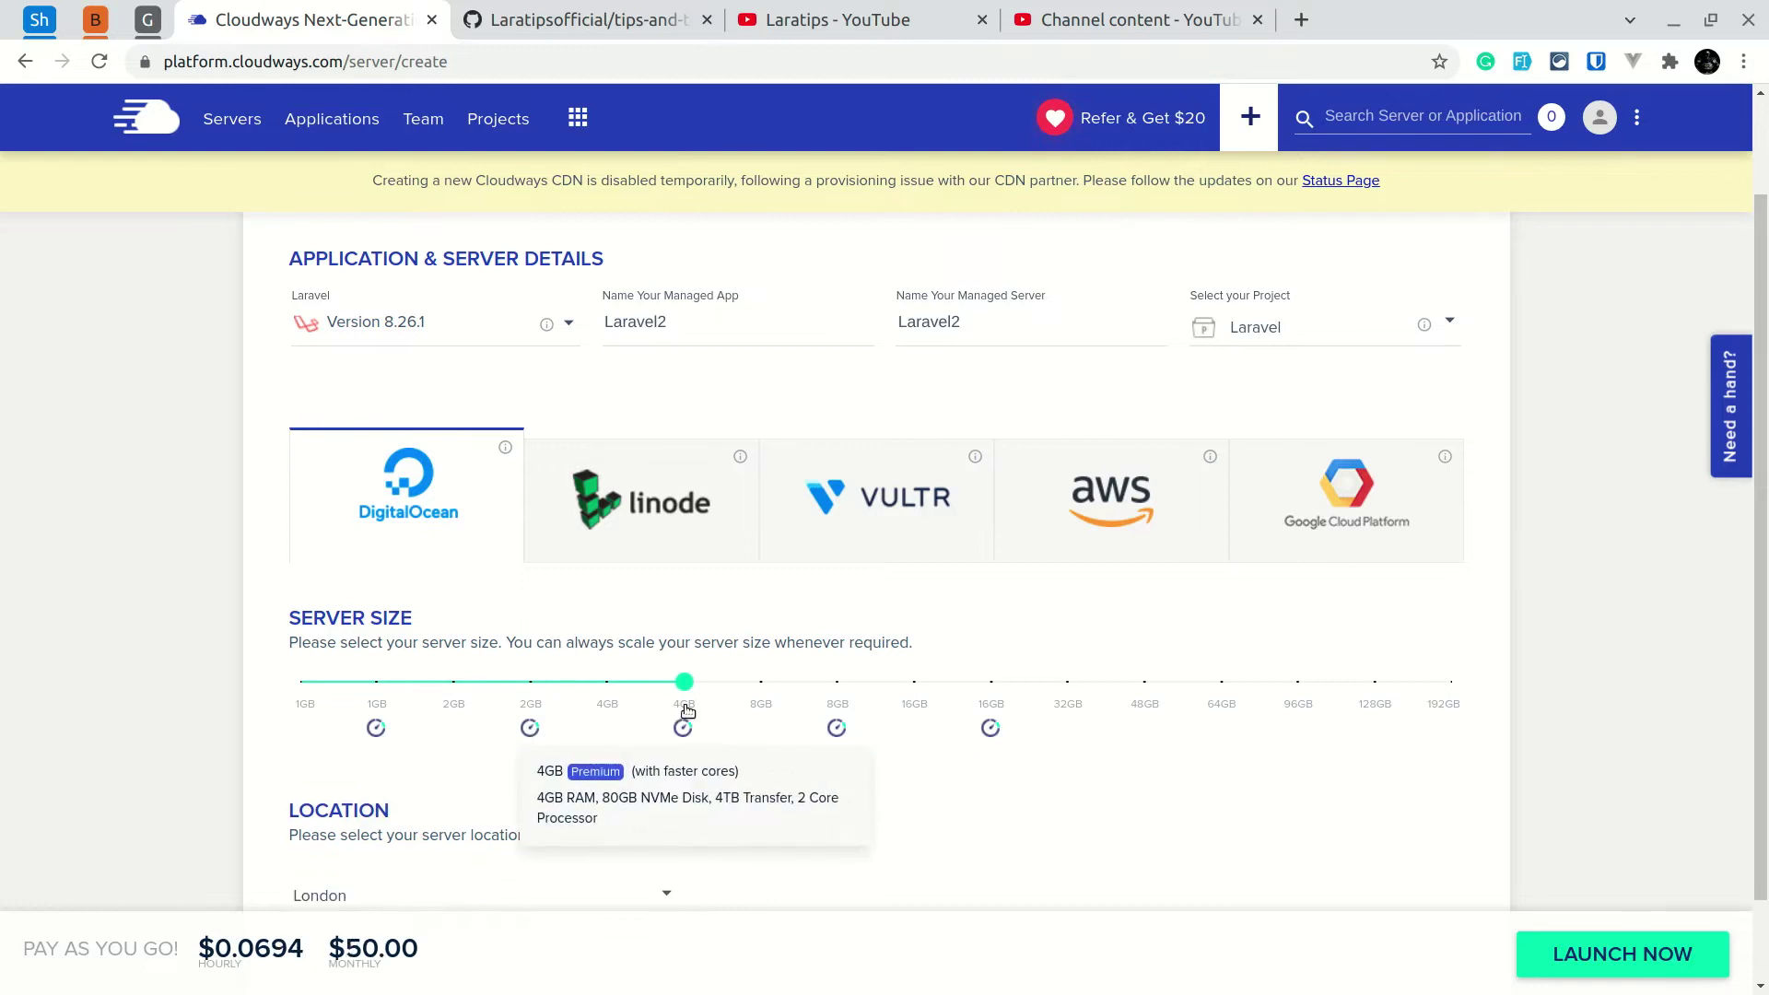
scroll(975, 801, "down", 1)
left_click(505, 794)
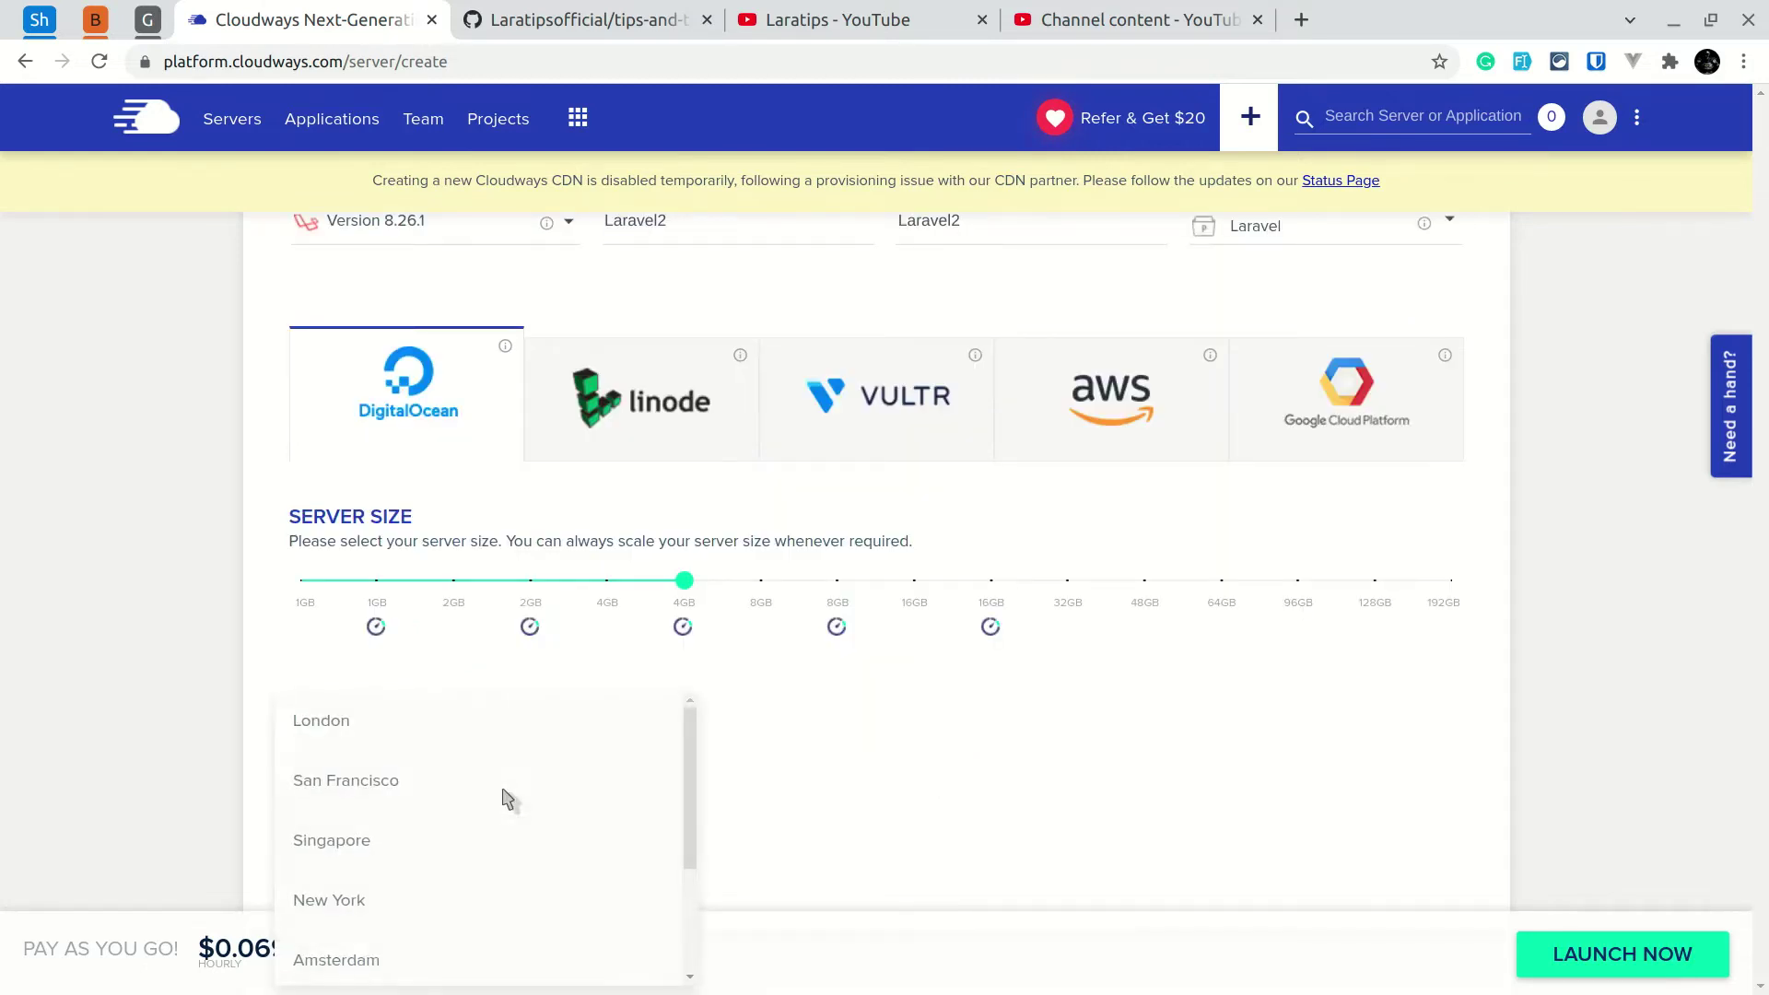
scroll(505, 795, "down", 2)
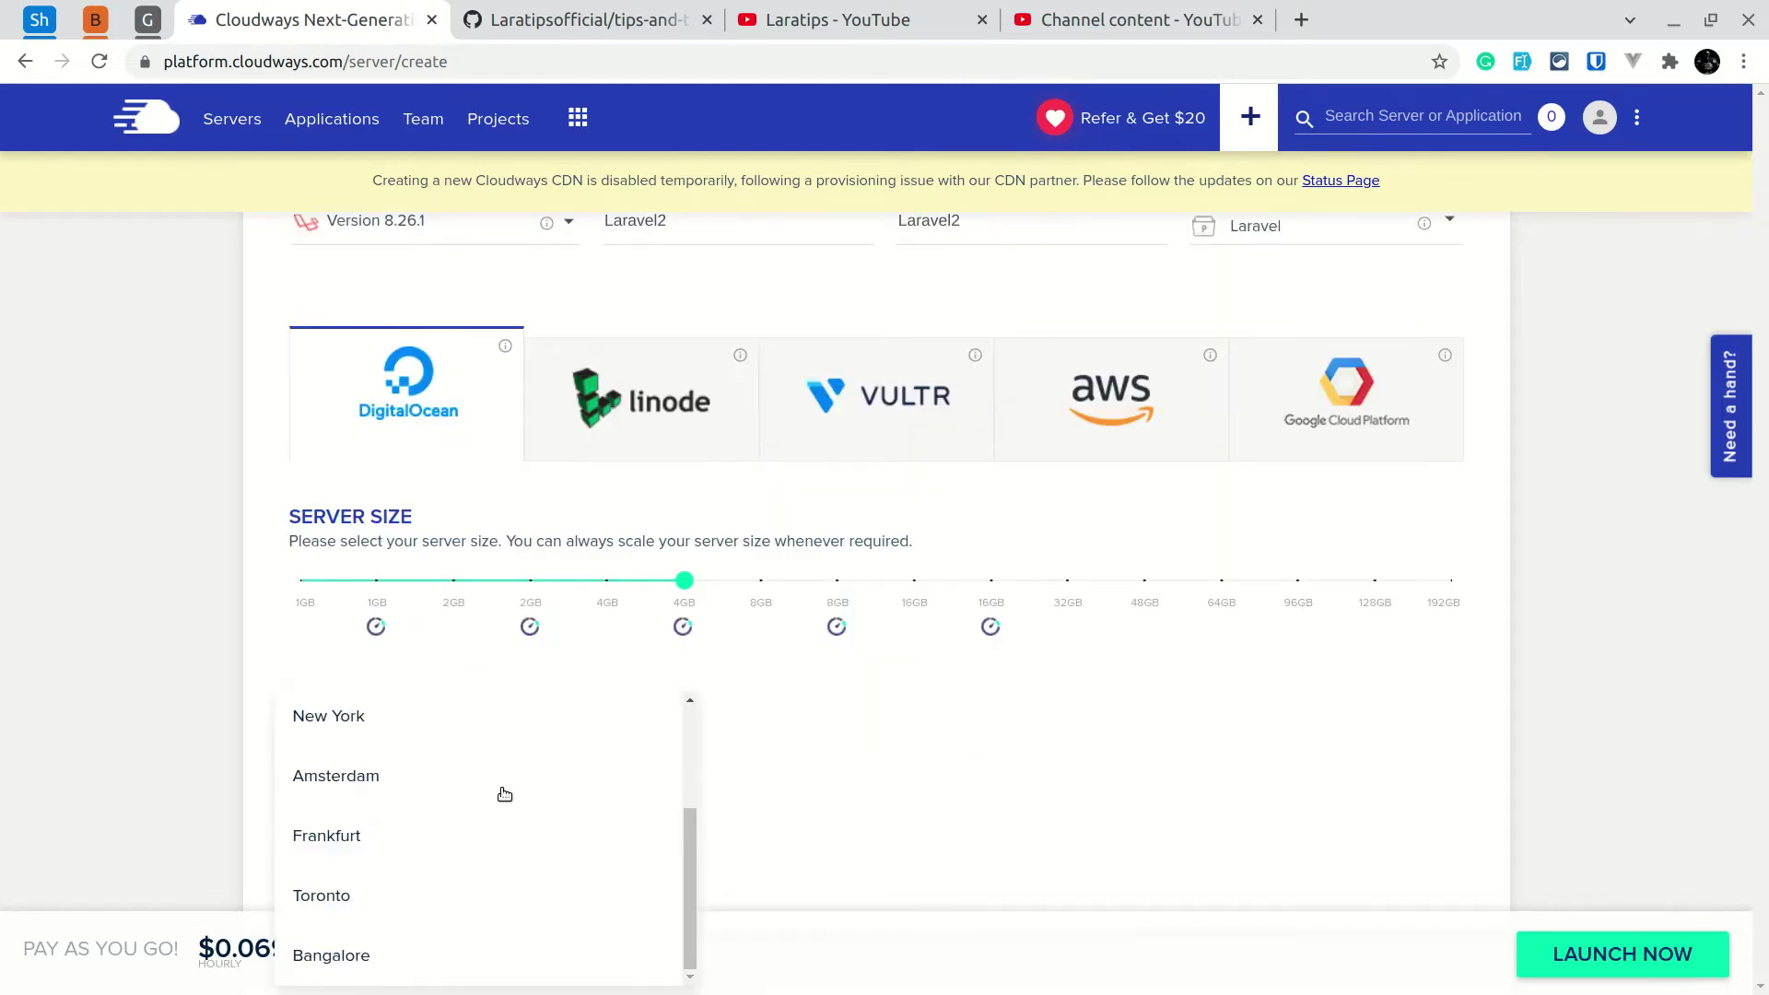
left_click(380, 966)
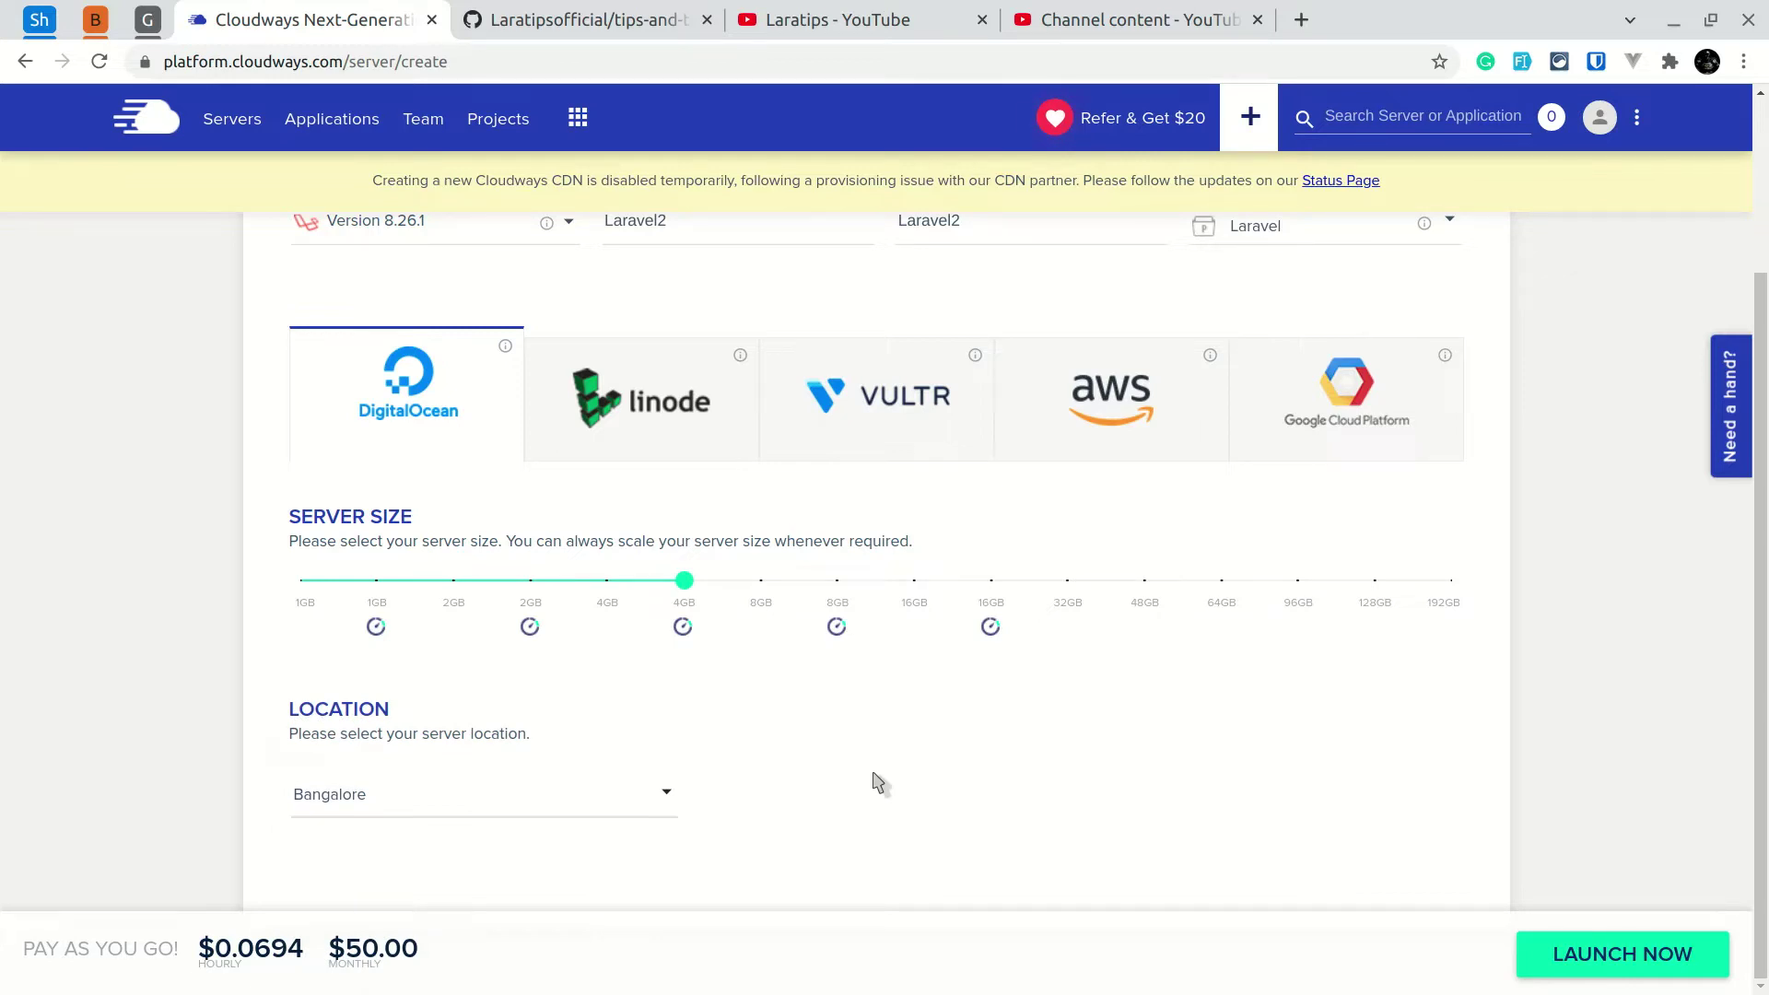
left_click(1637, 964)
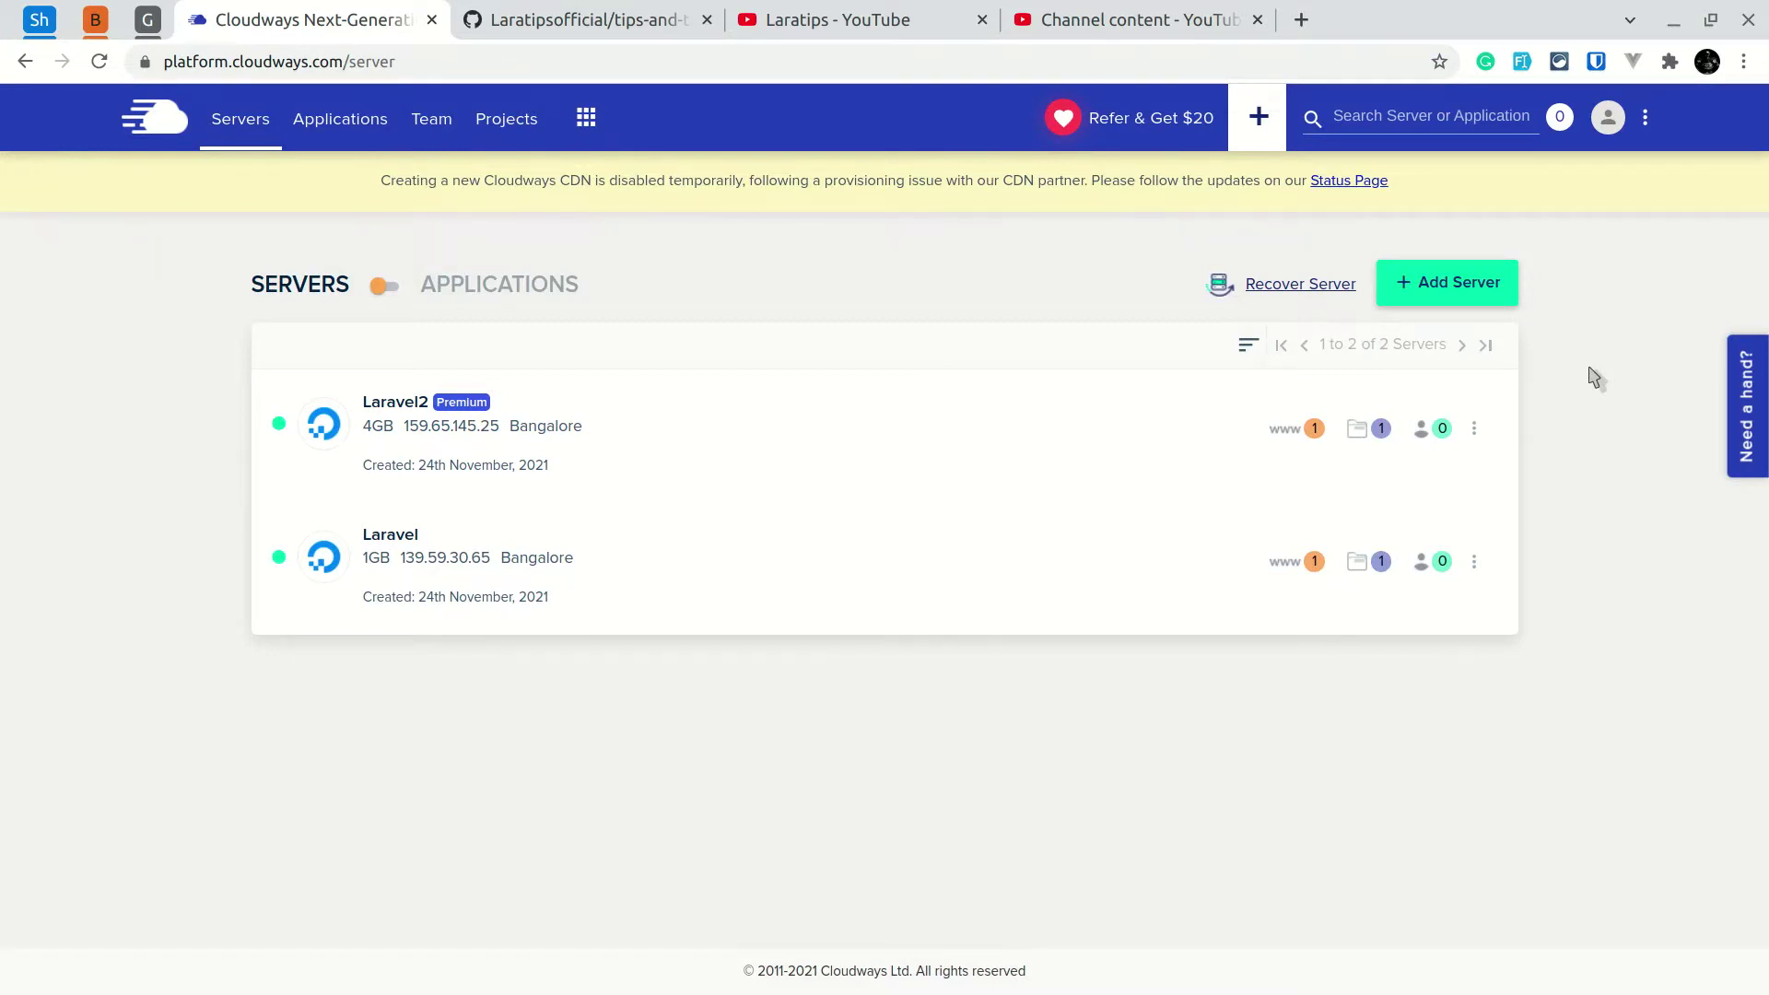
Copy the Laravel2 server's master username, then switch to the terminal and recall the earlier SSH command that uses password authentication.
left_click(381, 404)
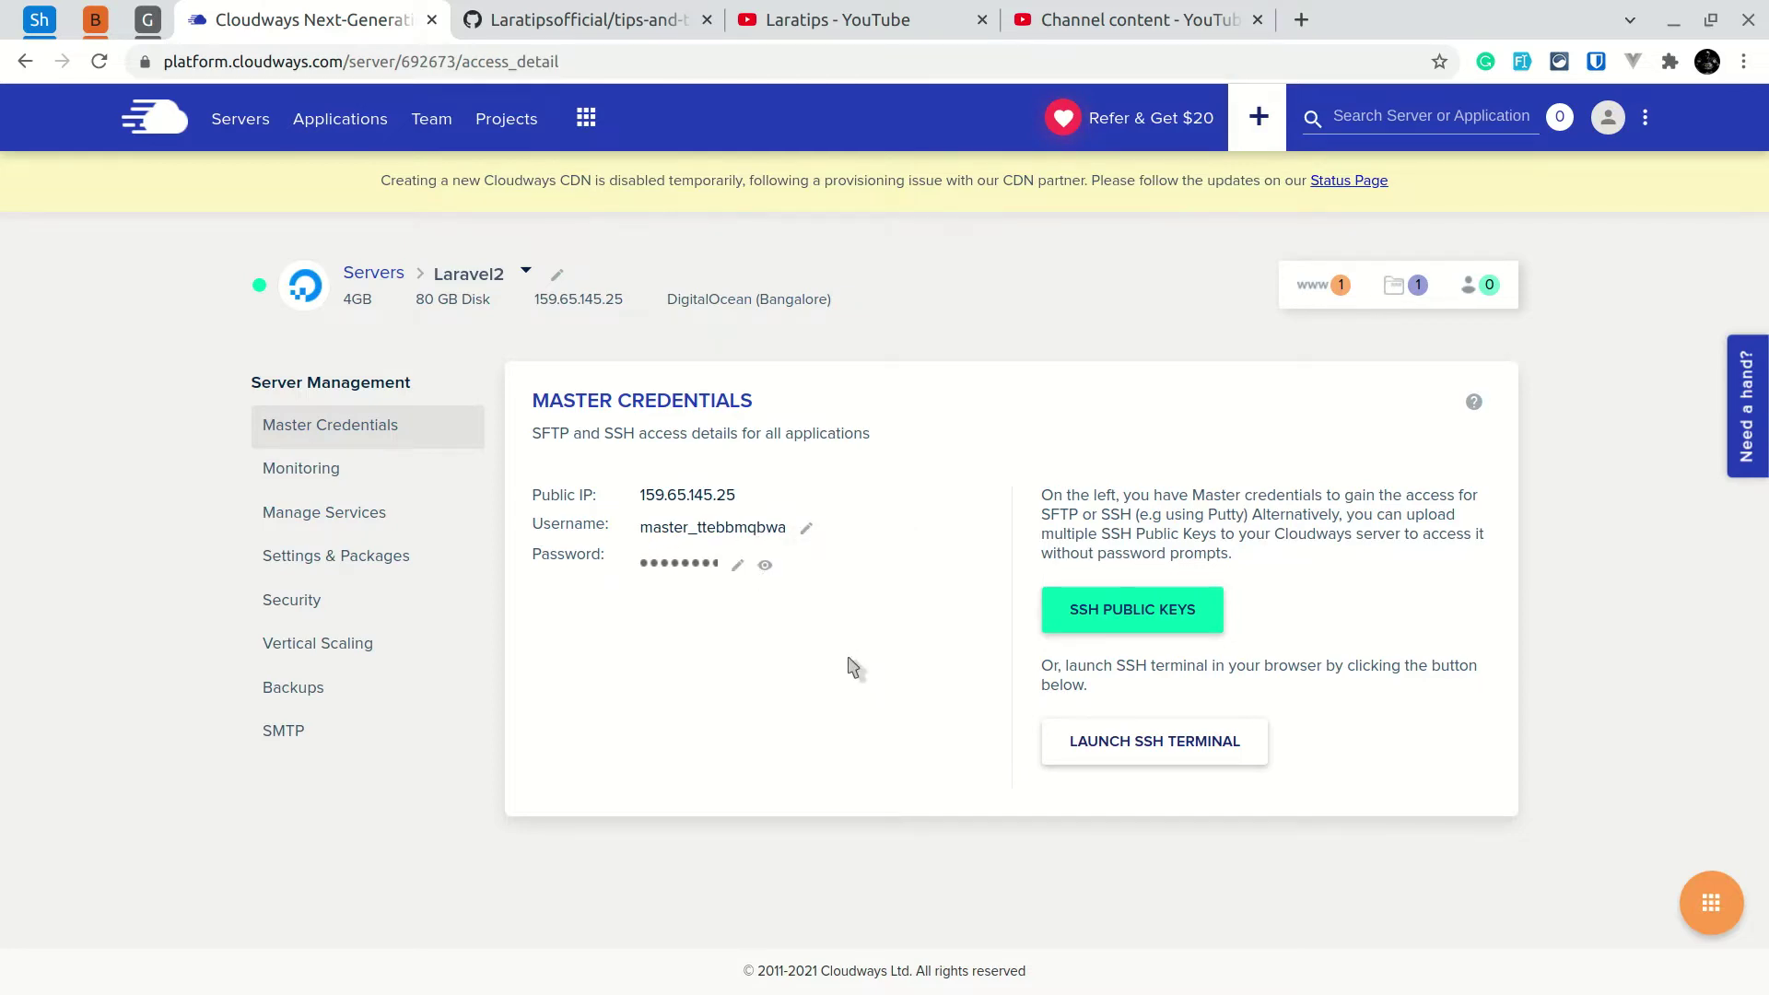
left_click(713, 524)
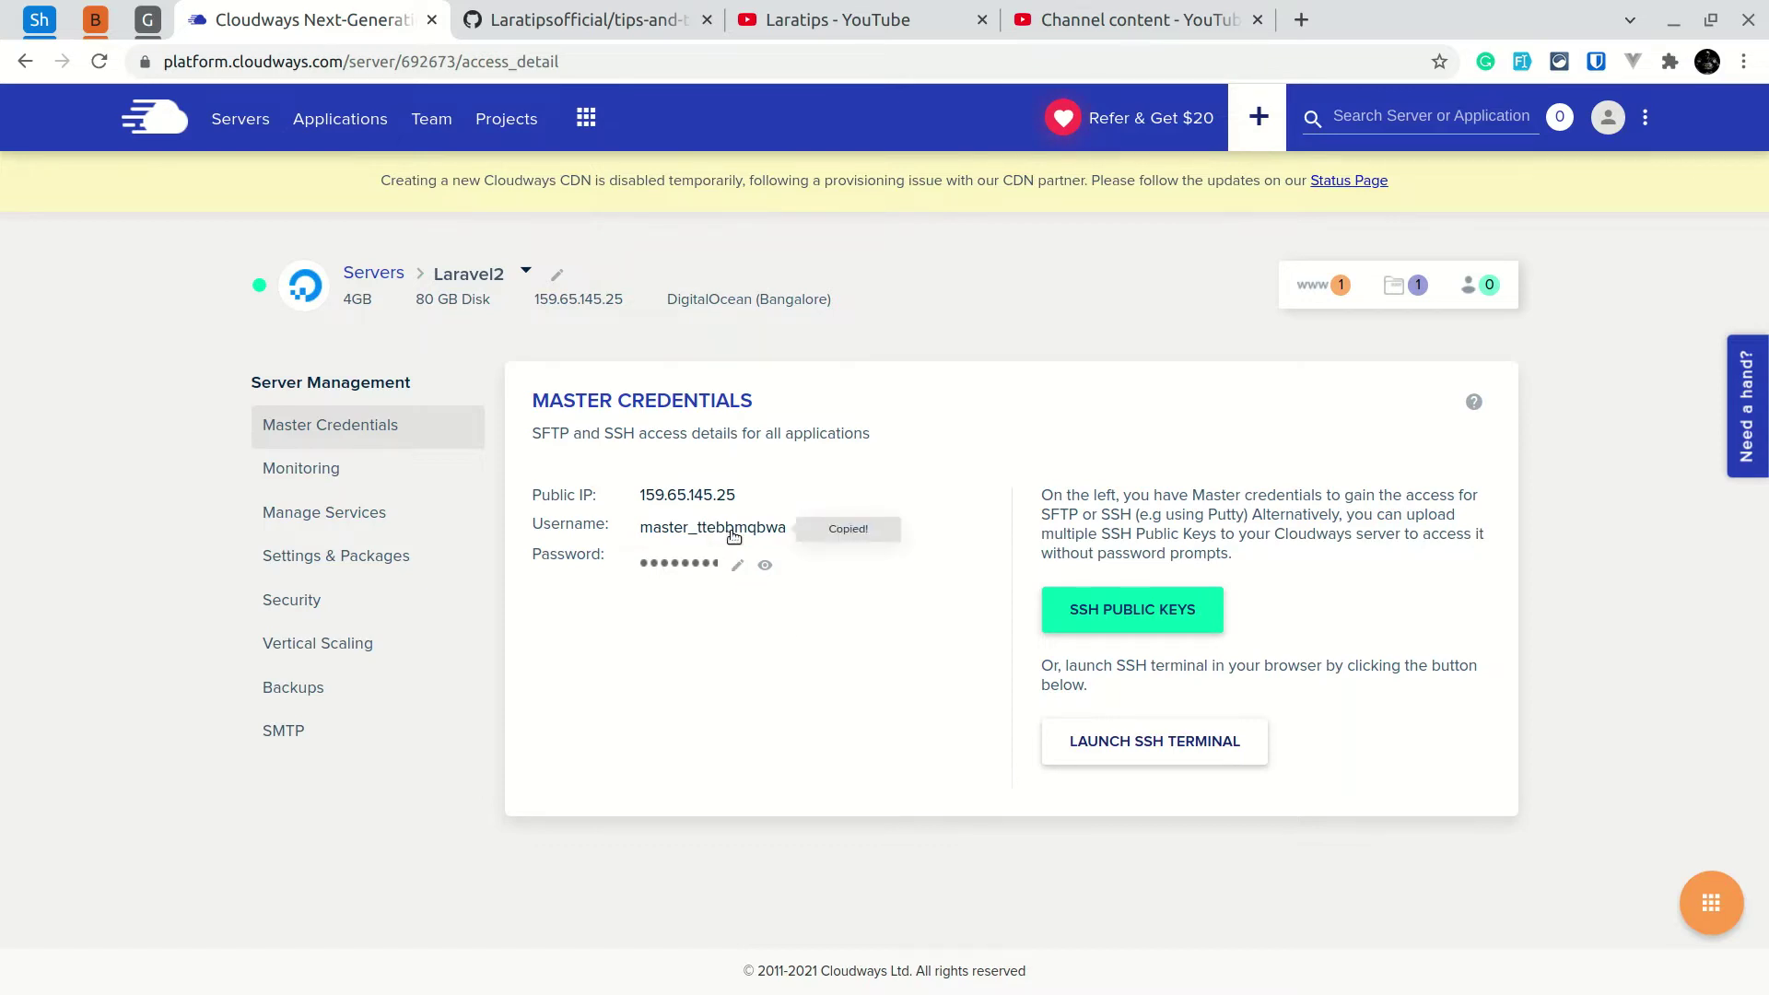
key("alt+Tab")
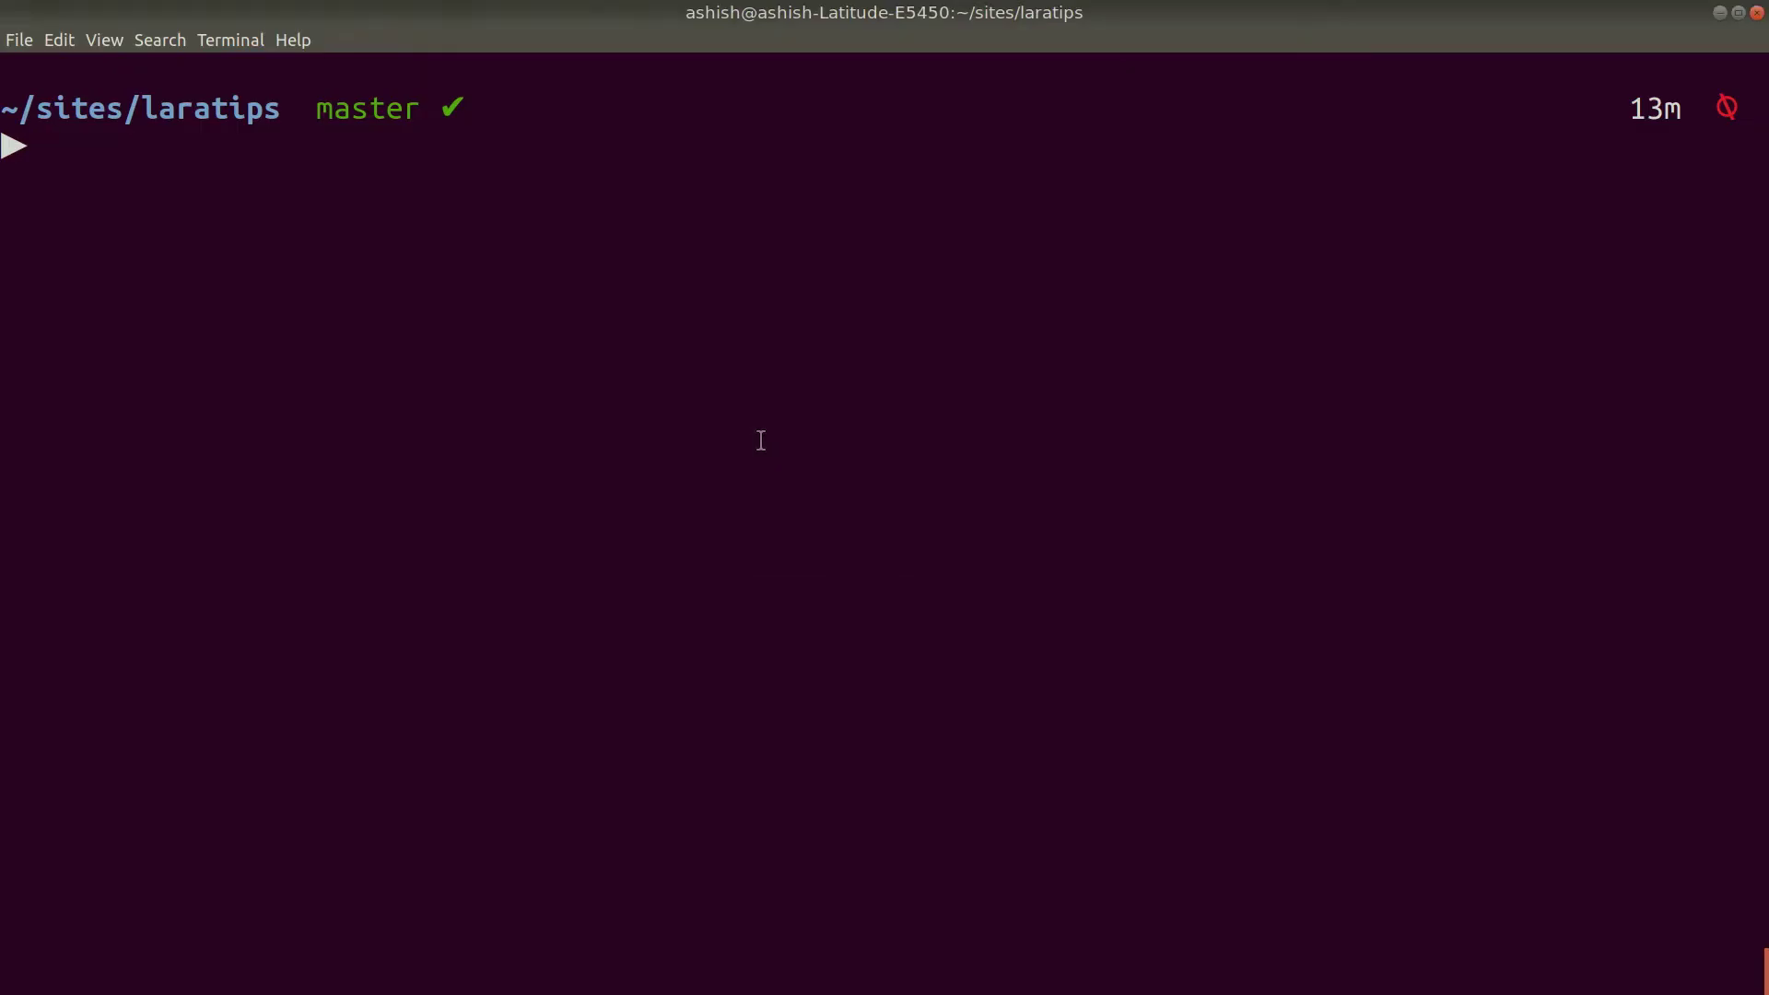
type("ssh")
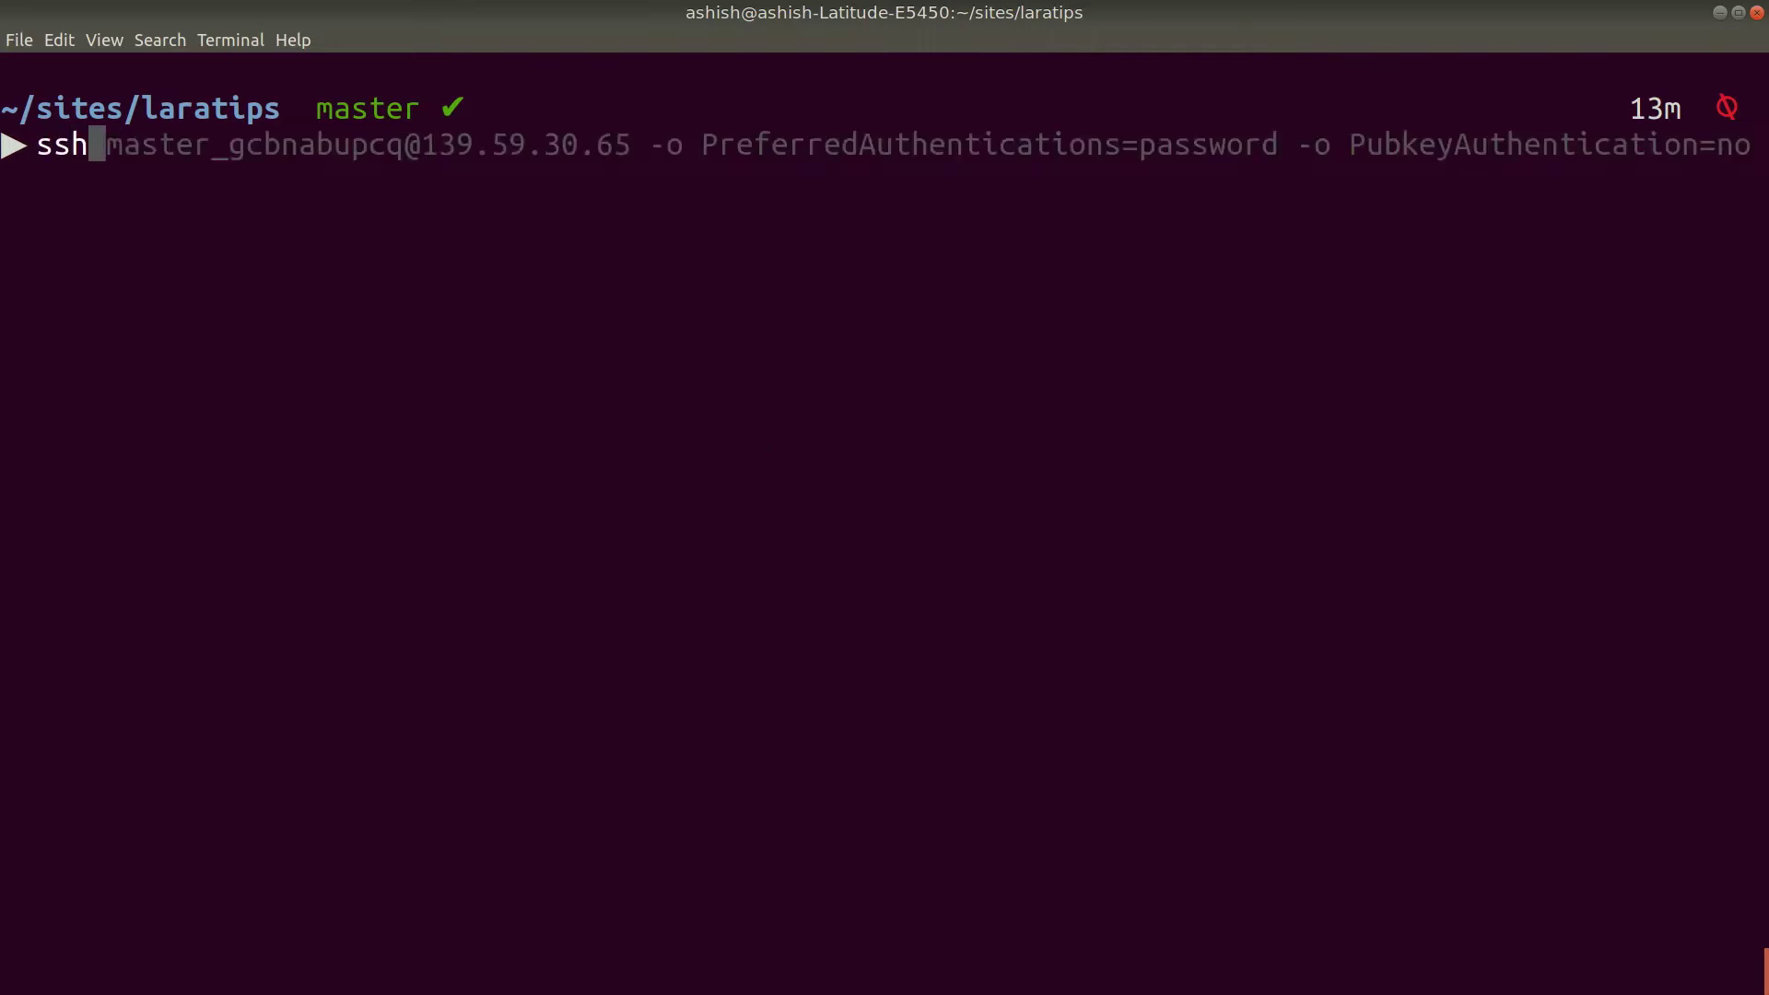
key("Right")
Replace the username in the recalled SSH command with the copied master username.
key("Left")
key("Left")
key("Left")
key("Left")
key("Left")
key("Left")
key("Left")
key("Left")
key("Left")
key("Left")
key("Left")
key("Left")
key("Left")
key("Left")
key("Left")
key("Left")
key("Left")
key("Left")
key("Left")
key("Left")
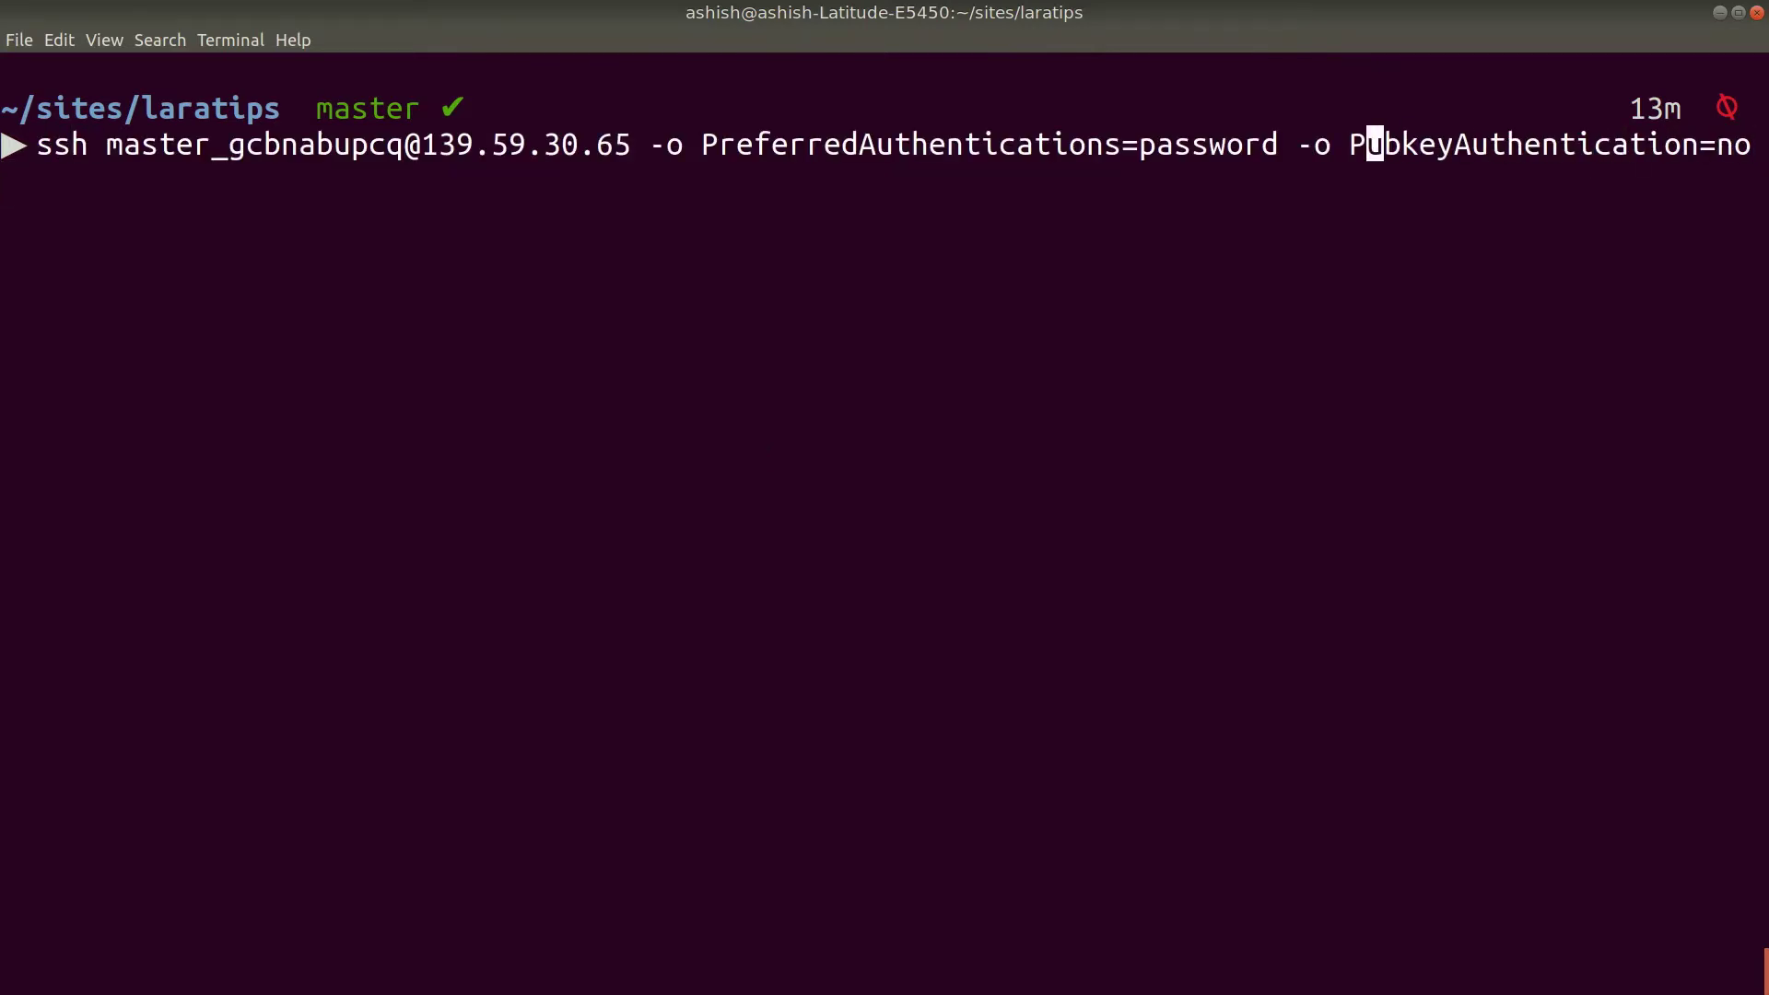
key("Left")
key("Left")
key("Left")
key("Left")
key("Left")
key("Left")
key("Left")
key("Left")
key("Left")
key("Left")
key("Left")
key("Left")
key("Left")
key("Left")
key("Left")
key("Left")
key("Left")
key("Left")
key("Left")
key("Left")
key("BackSpace")
key("BackSpace")
key("BackSpace")
key("BackSpace")
key("BackSpace")
key("BackSpace")
key("BackSpace")
key("BackSpace")
key("BackSpace")
key("BackSpace")
key("BackSpace")
key("BackSpace")
key("BackSpace")
key("BackSpace")
key("BackSpace")
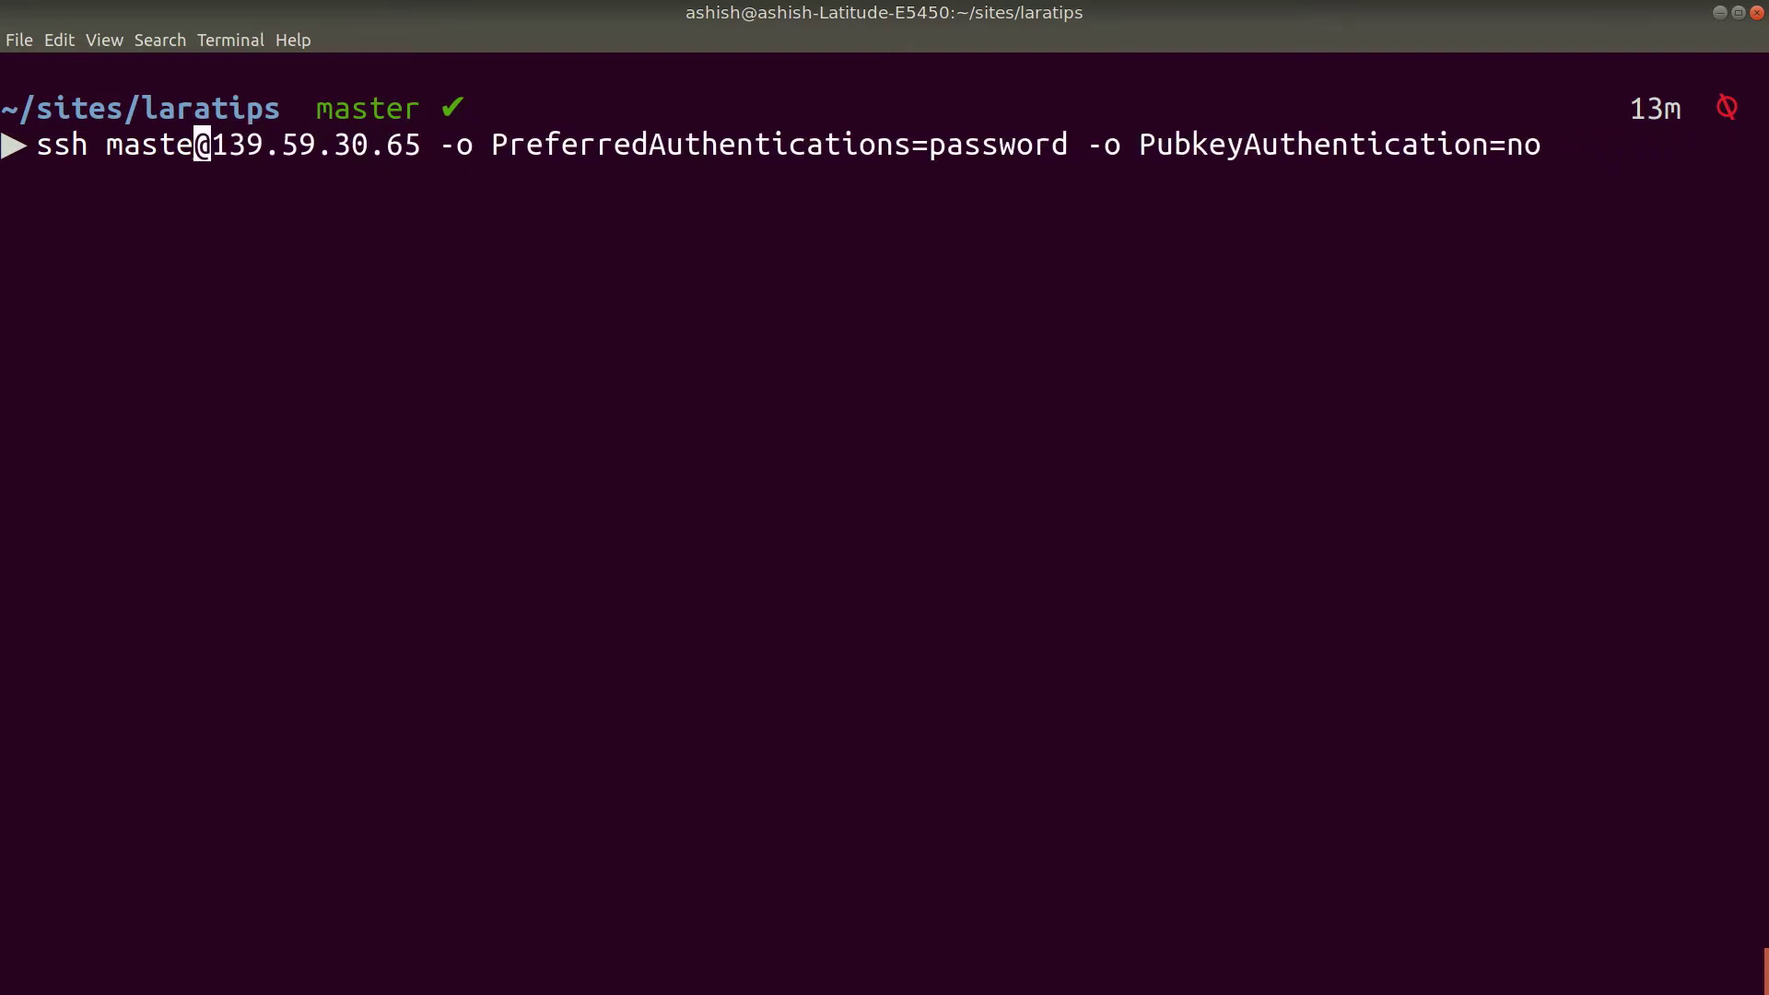
key("BackSpace")
key("BackSpace")
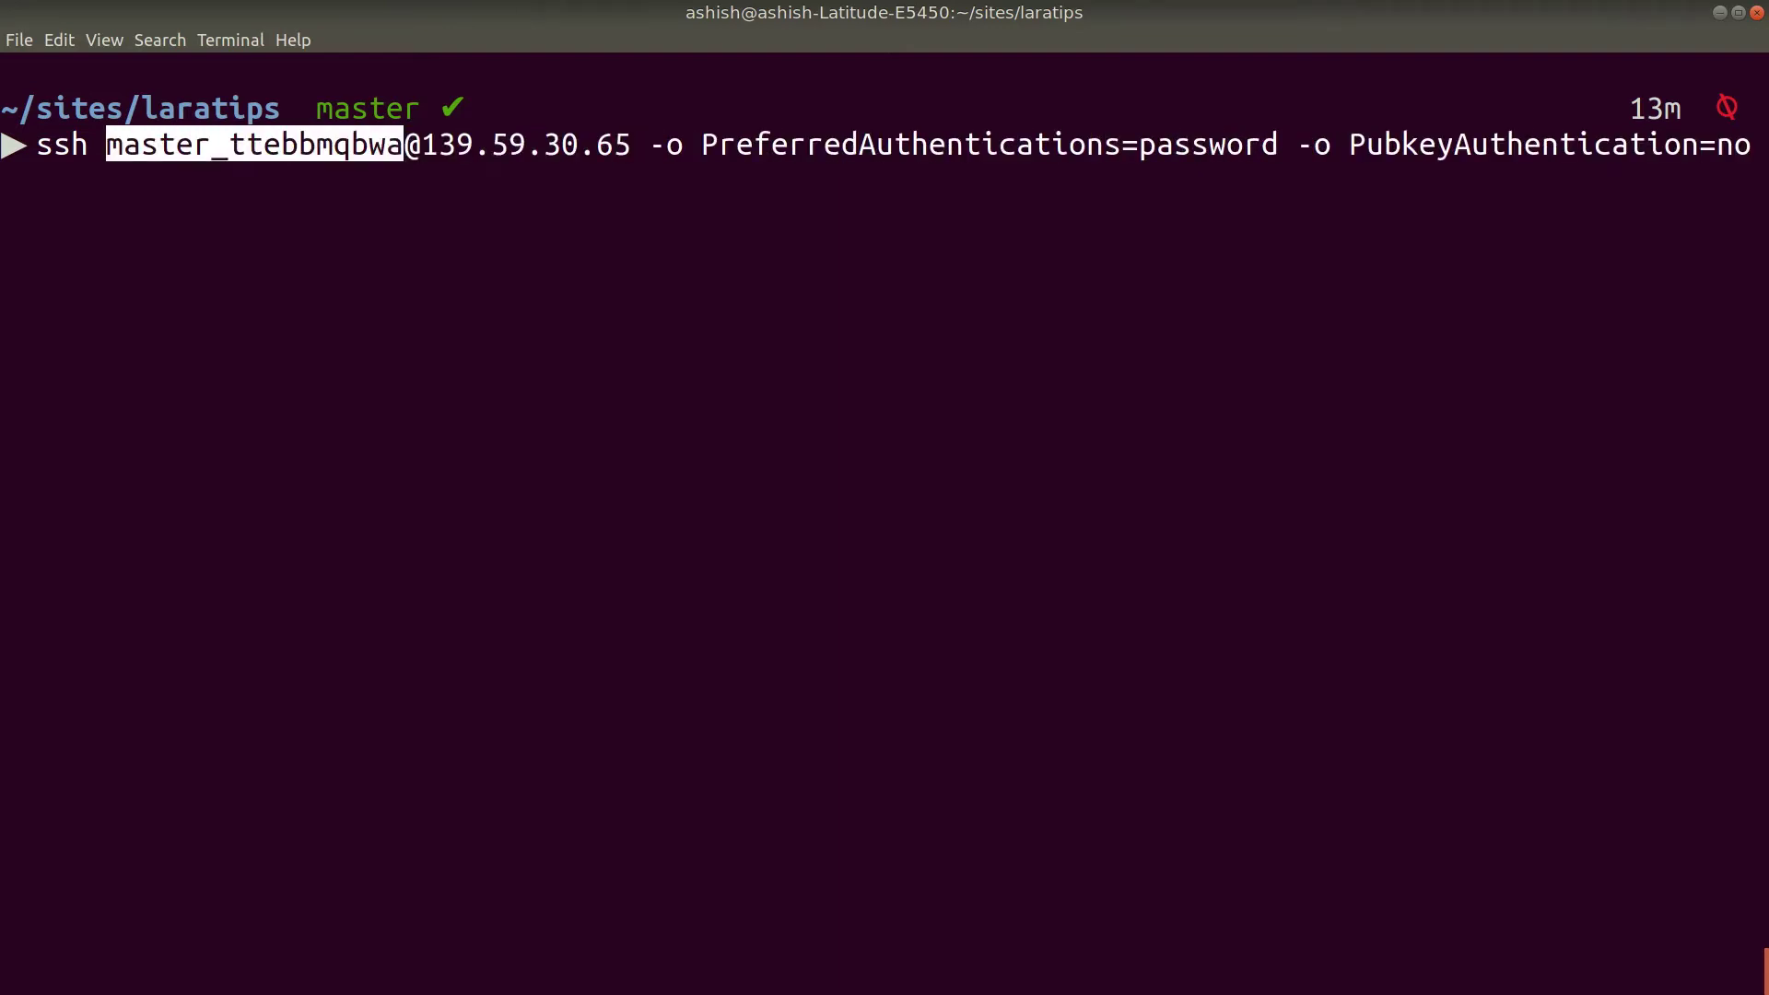
Copy the server's public IP from Cloudways and replace the host address in the SSH command with 159.65.145.25.
key("alt+Tab")
left_click(668, 497)
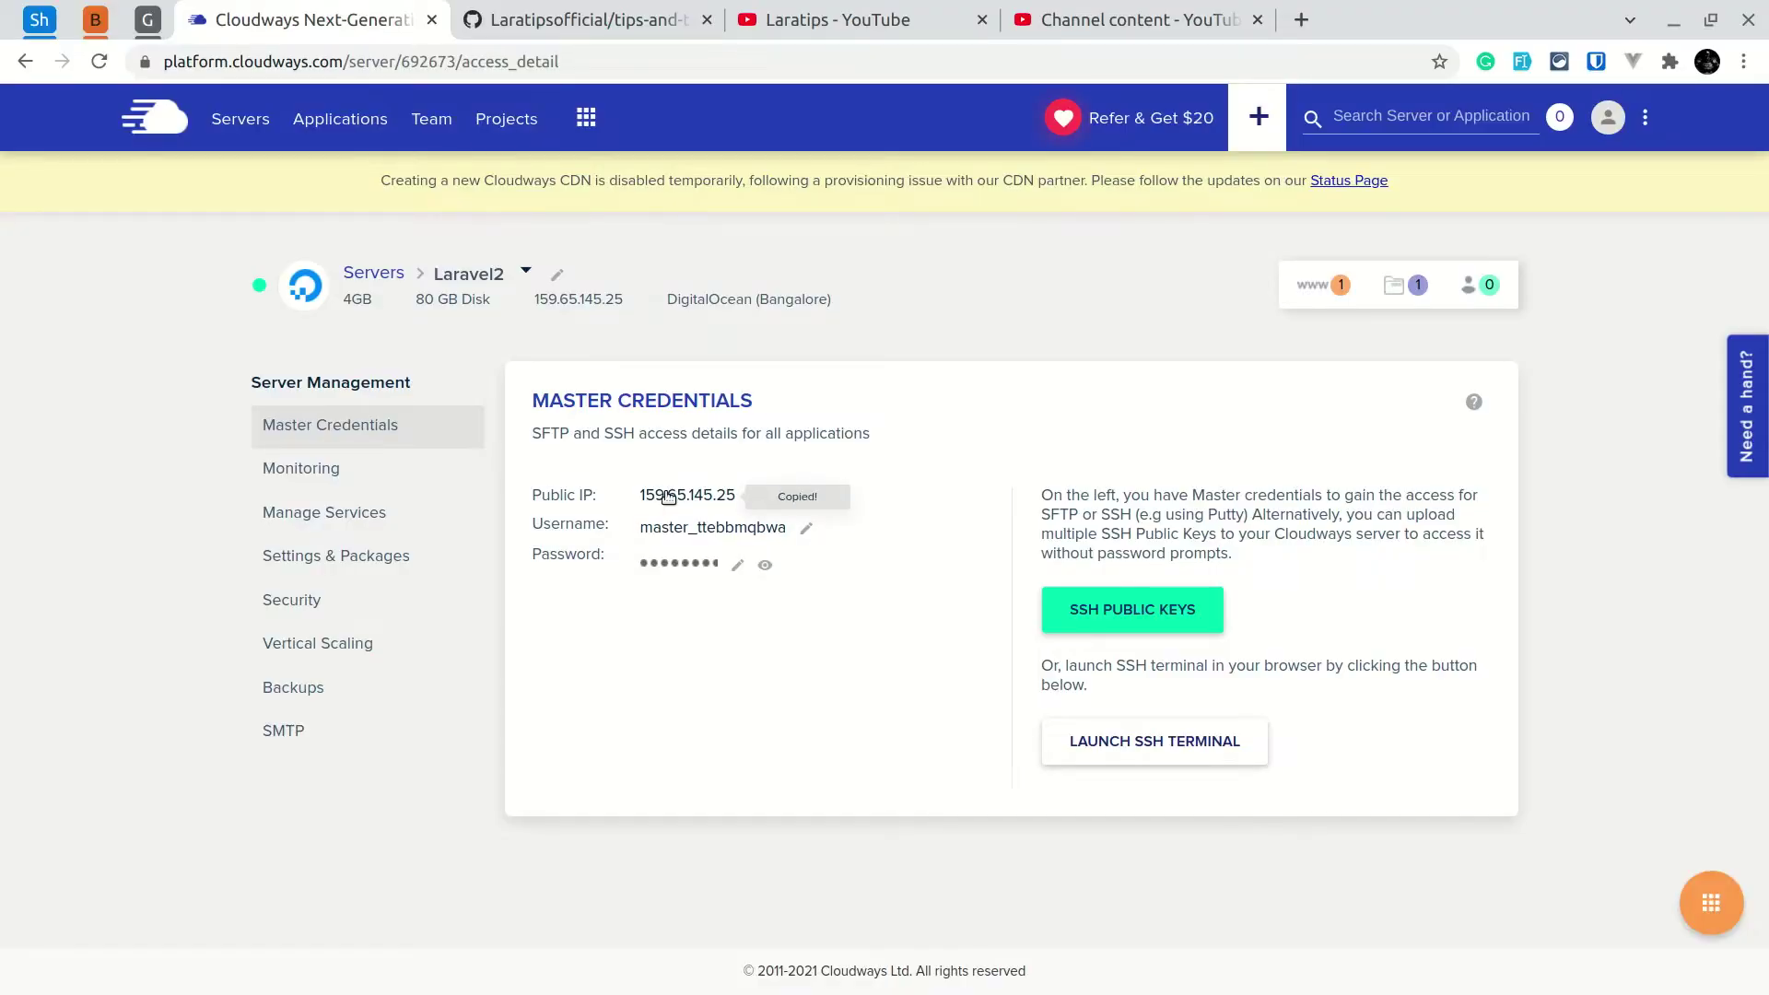
key("alt+Tab")
key("Right")
key("Right")
key("Right")
key("Right")
key("Right")
key("Right")
key("Right")
key("Right")
key("Right")
key("Right")
key("Right")
key("Right")
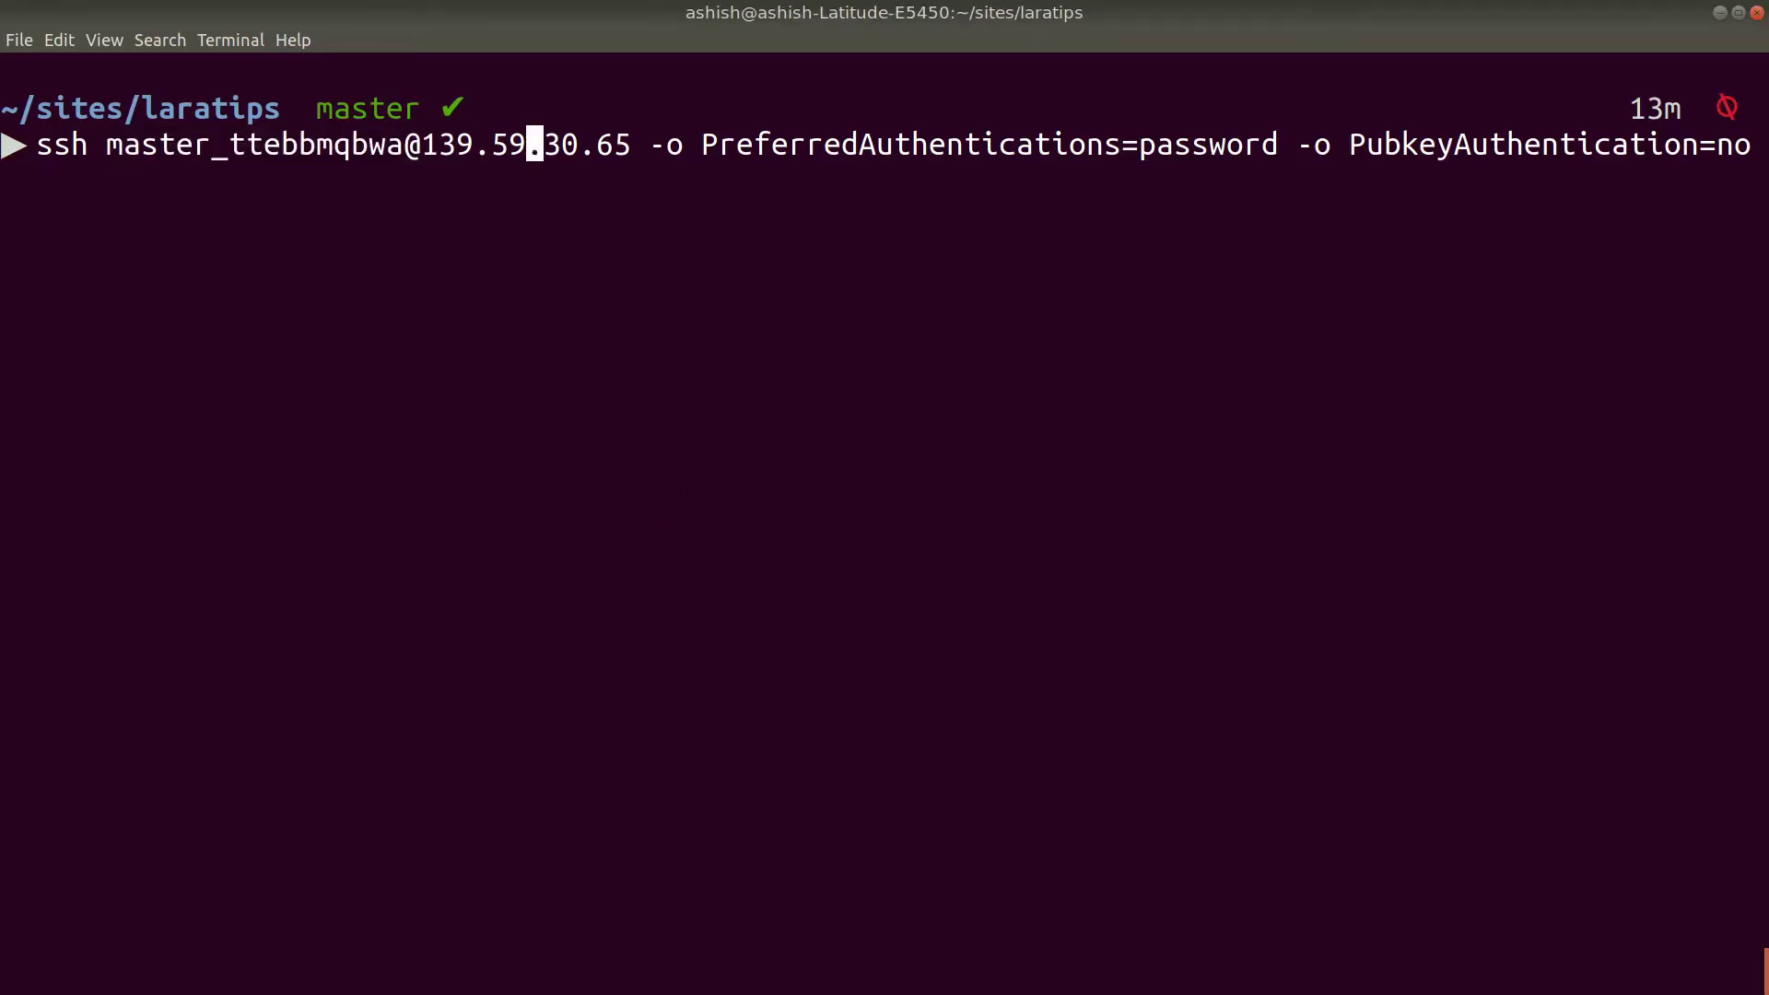
key("BackSpace")
key("BackSpace")
key("BackSpace")
key("BackSpace")
key("BackSpace")
key("BackSpace")
key("BackSpace")
key("BackSpace")
key("BackSpace")
key("BackSpace")
key("BackSpace")
key("BackSpace")
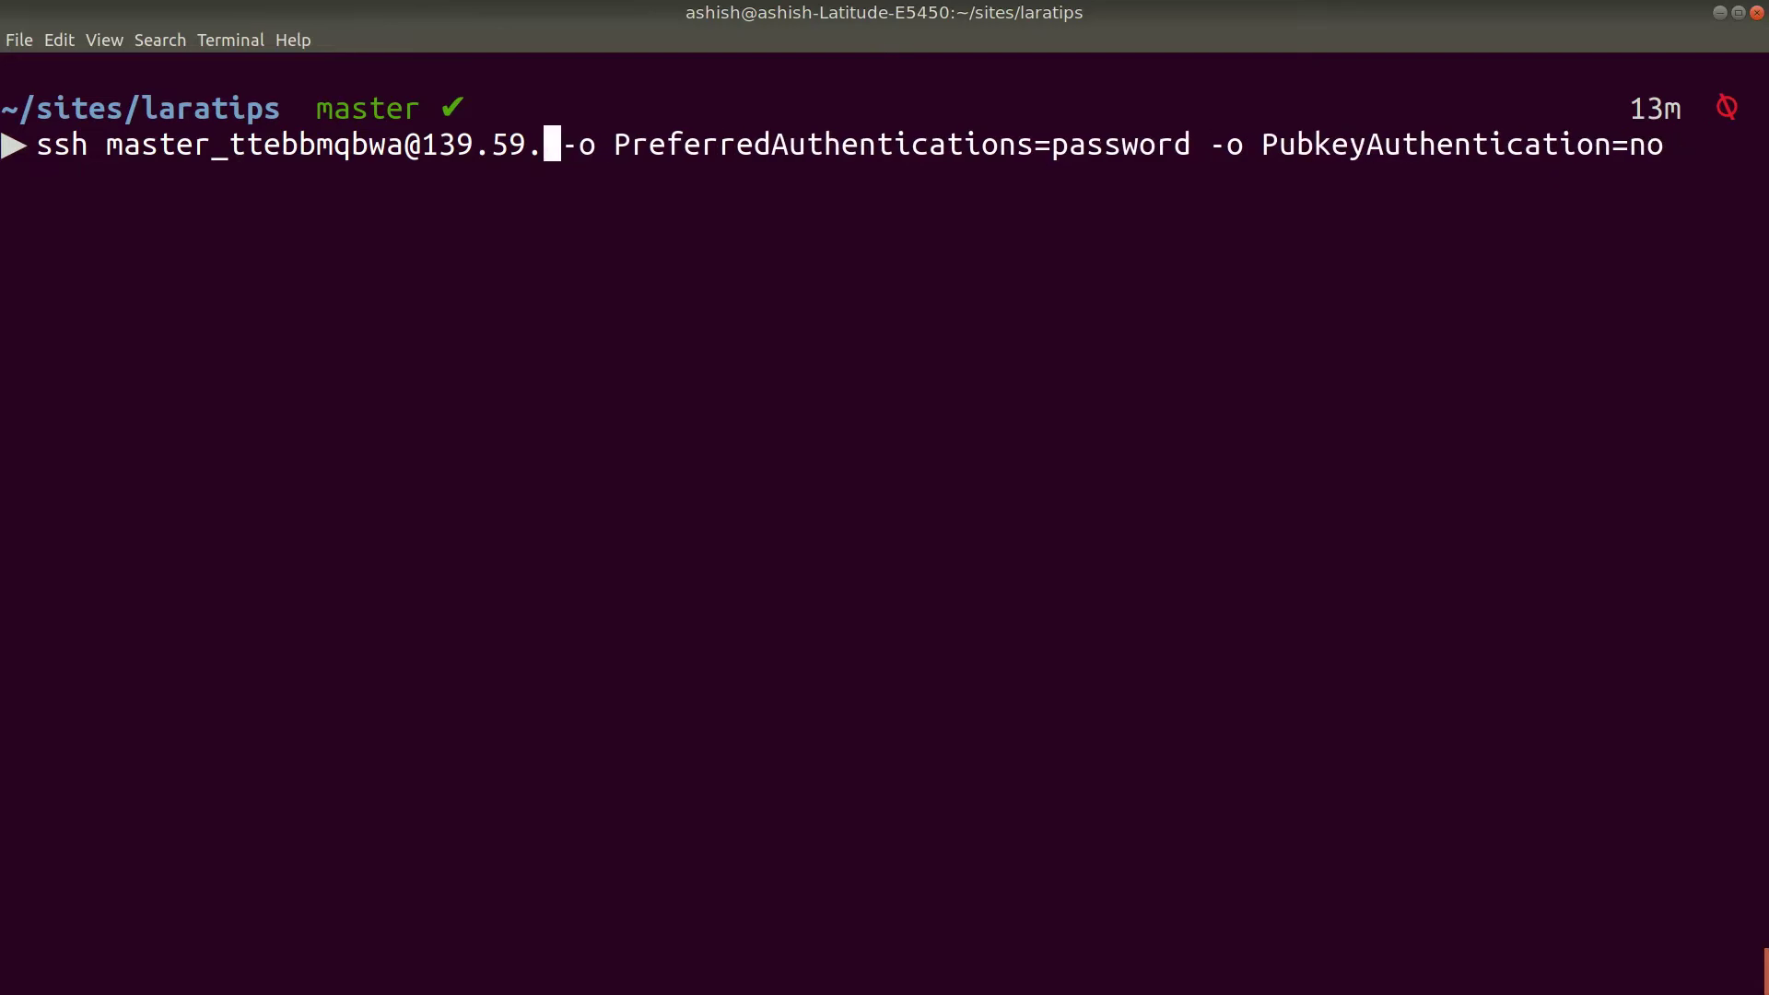
key("ctrl+shift+v")
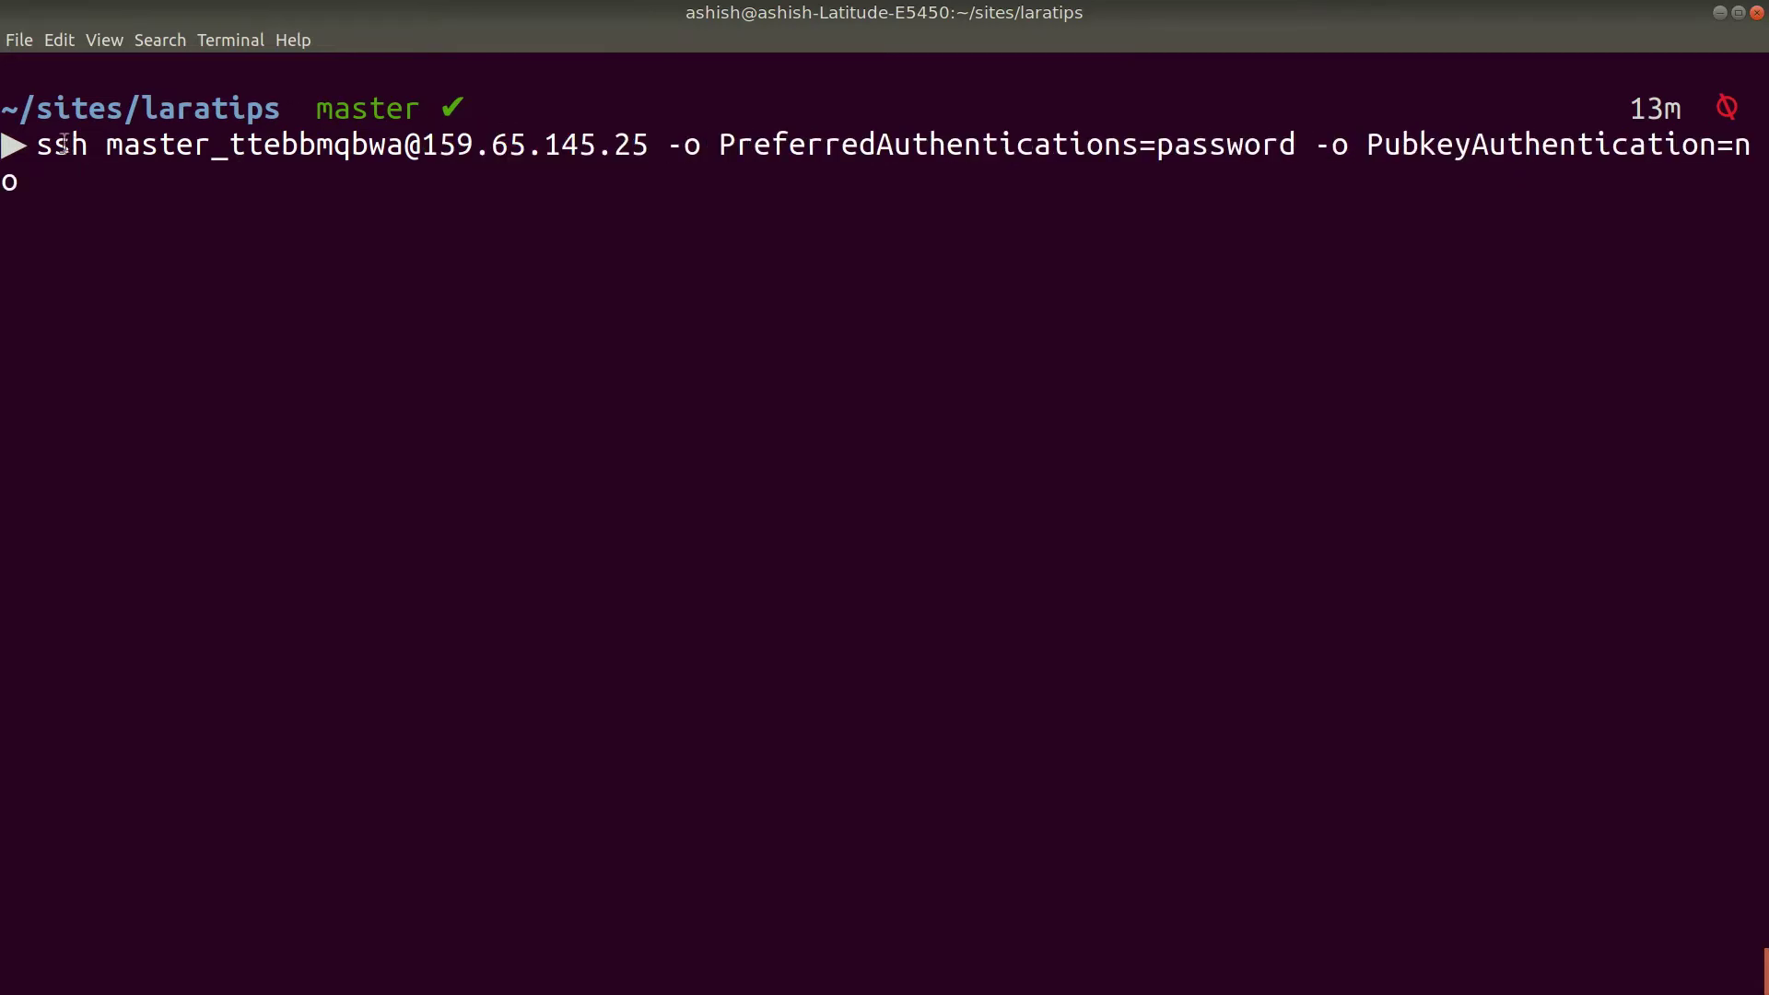
Run the SSH command and accept the new host's key with yes.
left_click_drag(37, 146, 846, 145)
left_click(672, 145)
left_click(846, 144)
key("Return")
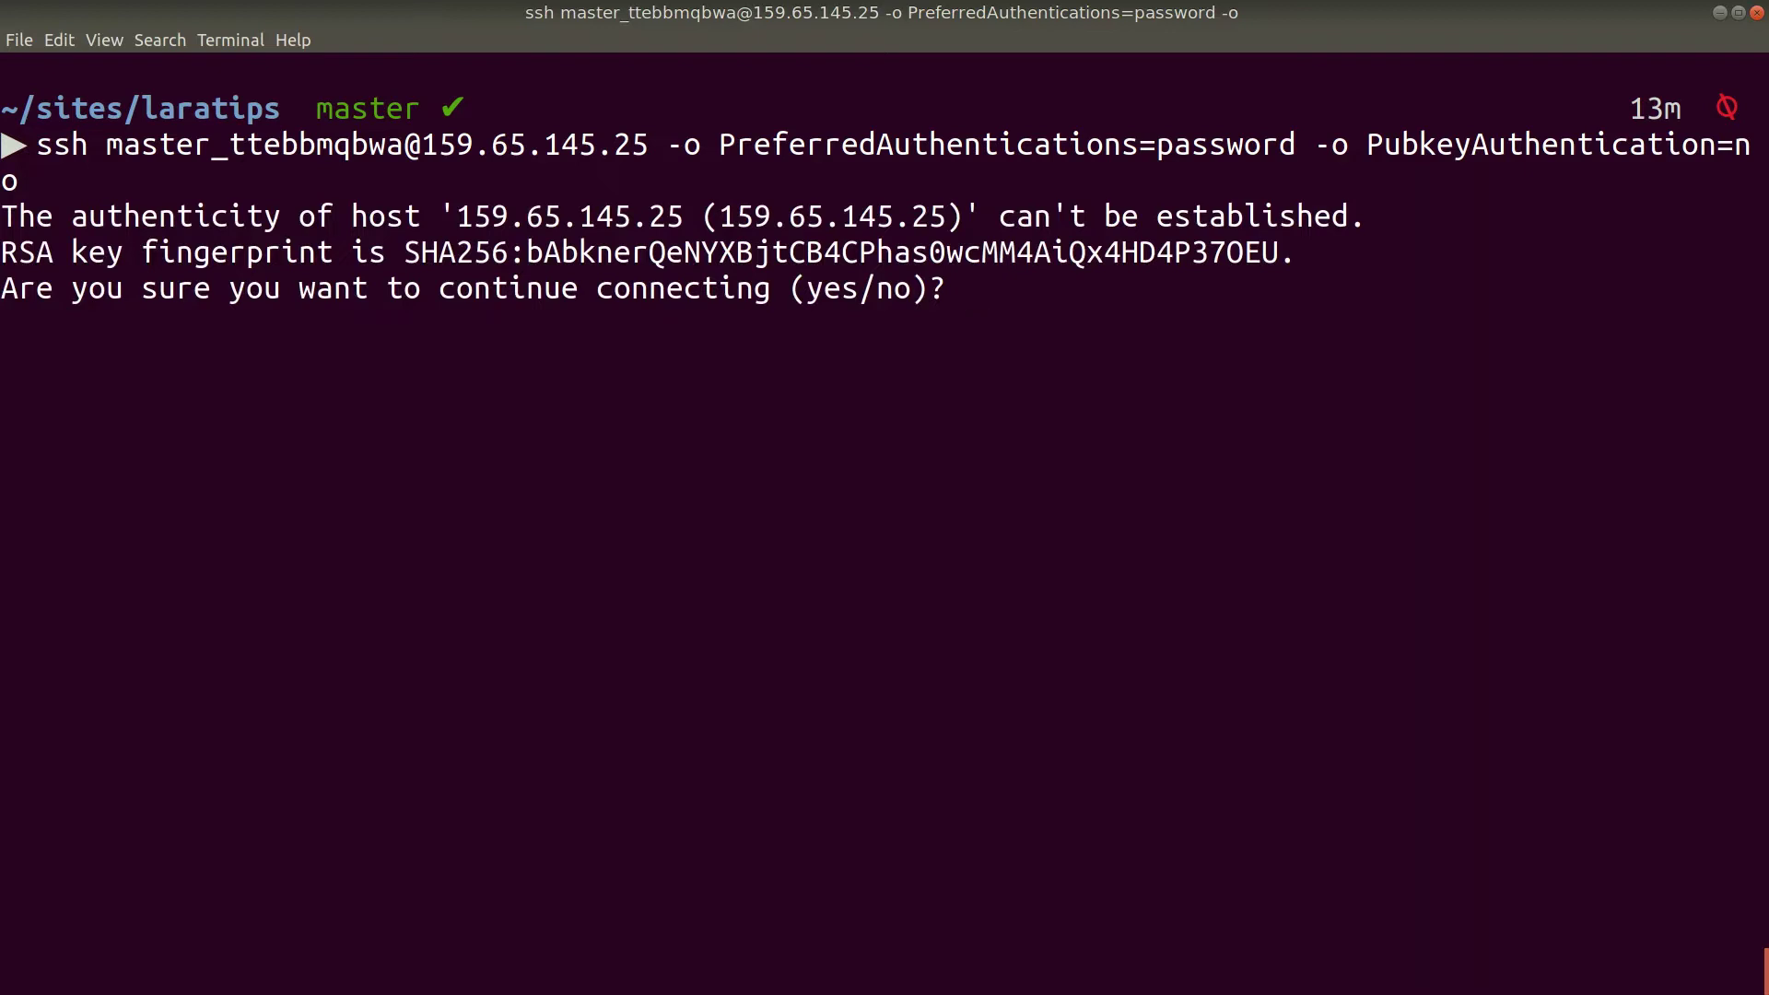
type("yes")
key("Return")
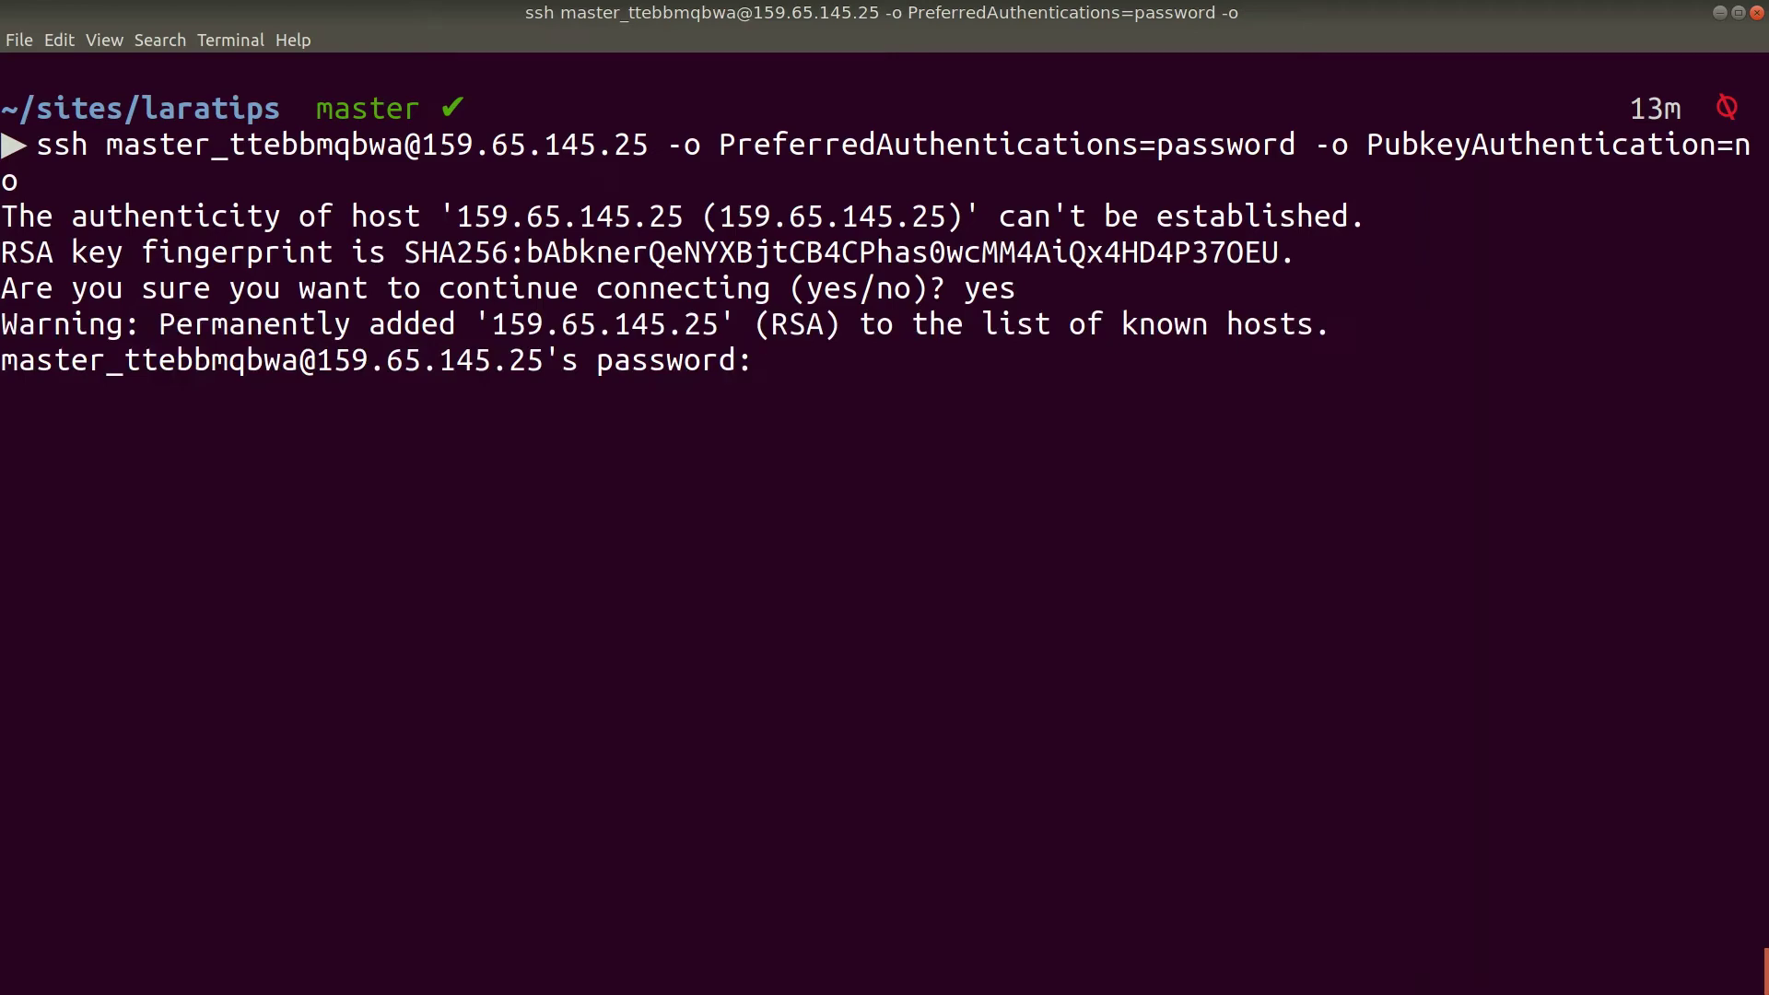
Copy the master password from Cloudways and log in with it at the SSH password prompt.
key("alt+Tab")
left_click(672, 564)
key("alt+Tab")
key("ctrl+shift+v")
key("Return")
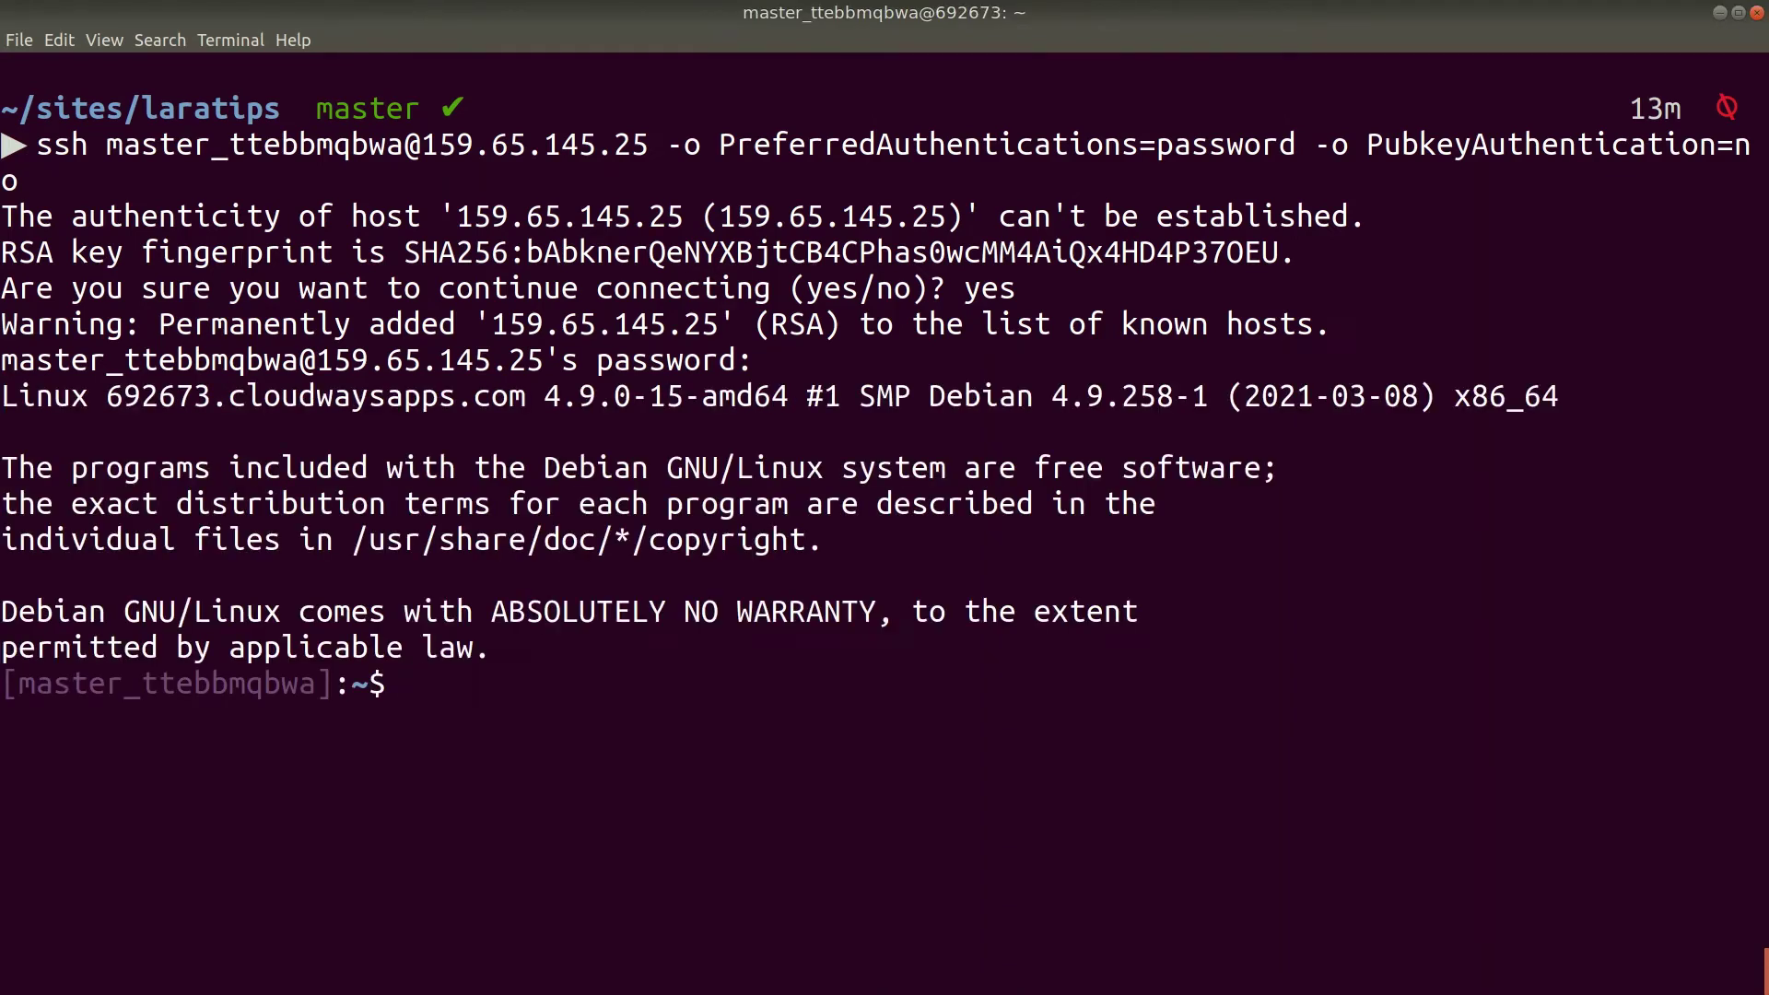
List the home directory, then change into the applications directory and list its contents on a cleared screen.
type("ls")
key("Return")
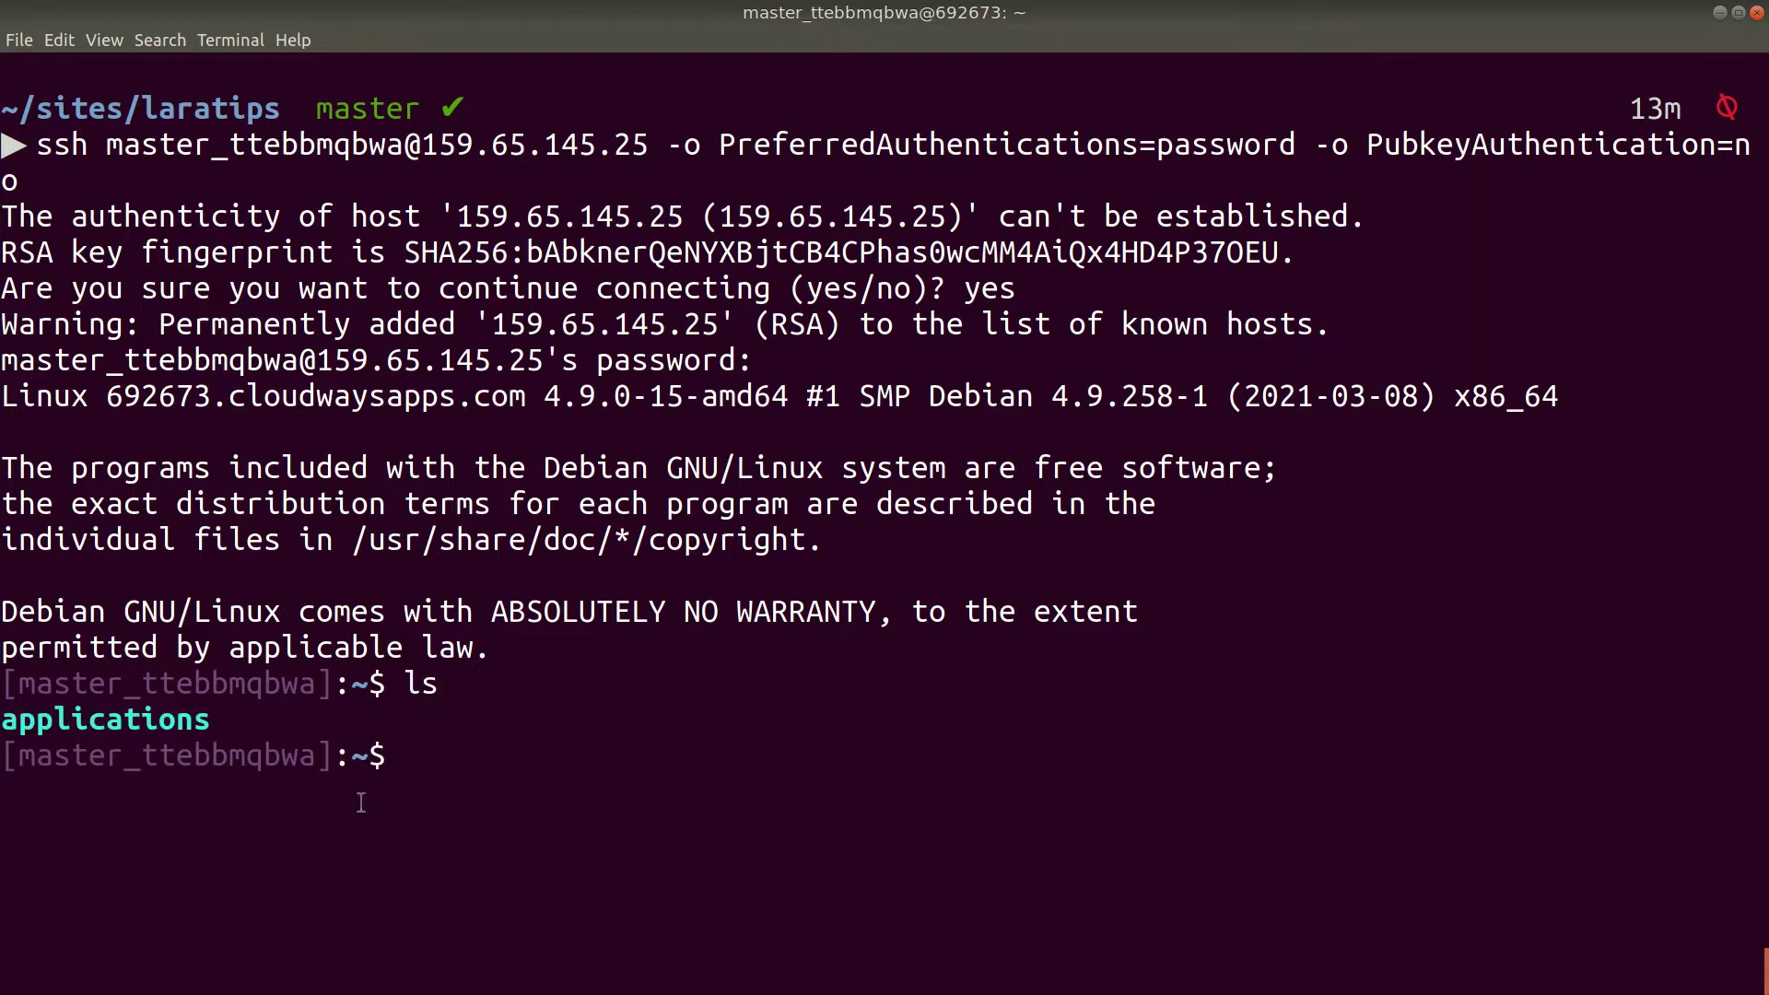
type("cd applications")
key("Return")
key("ctrl+l")
type("ls")
key("Return")
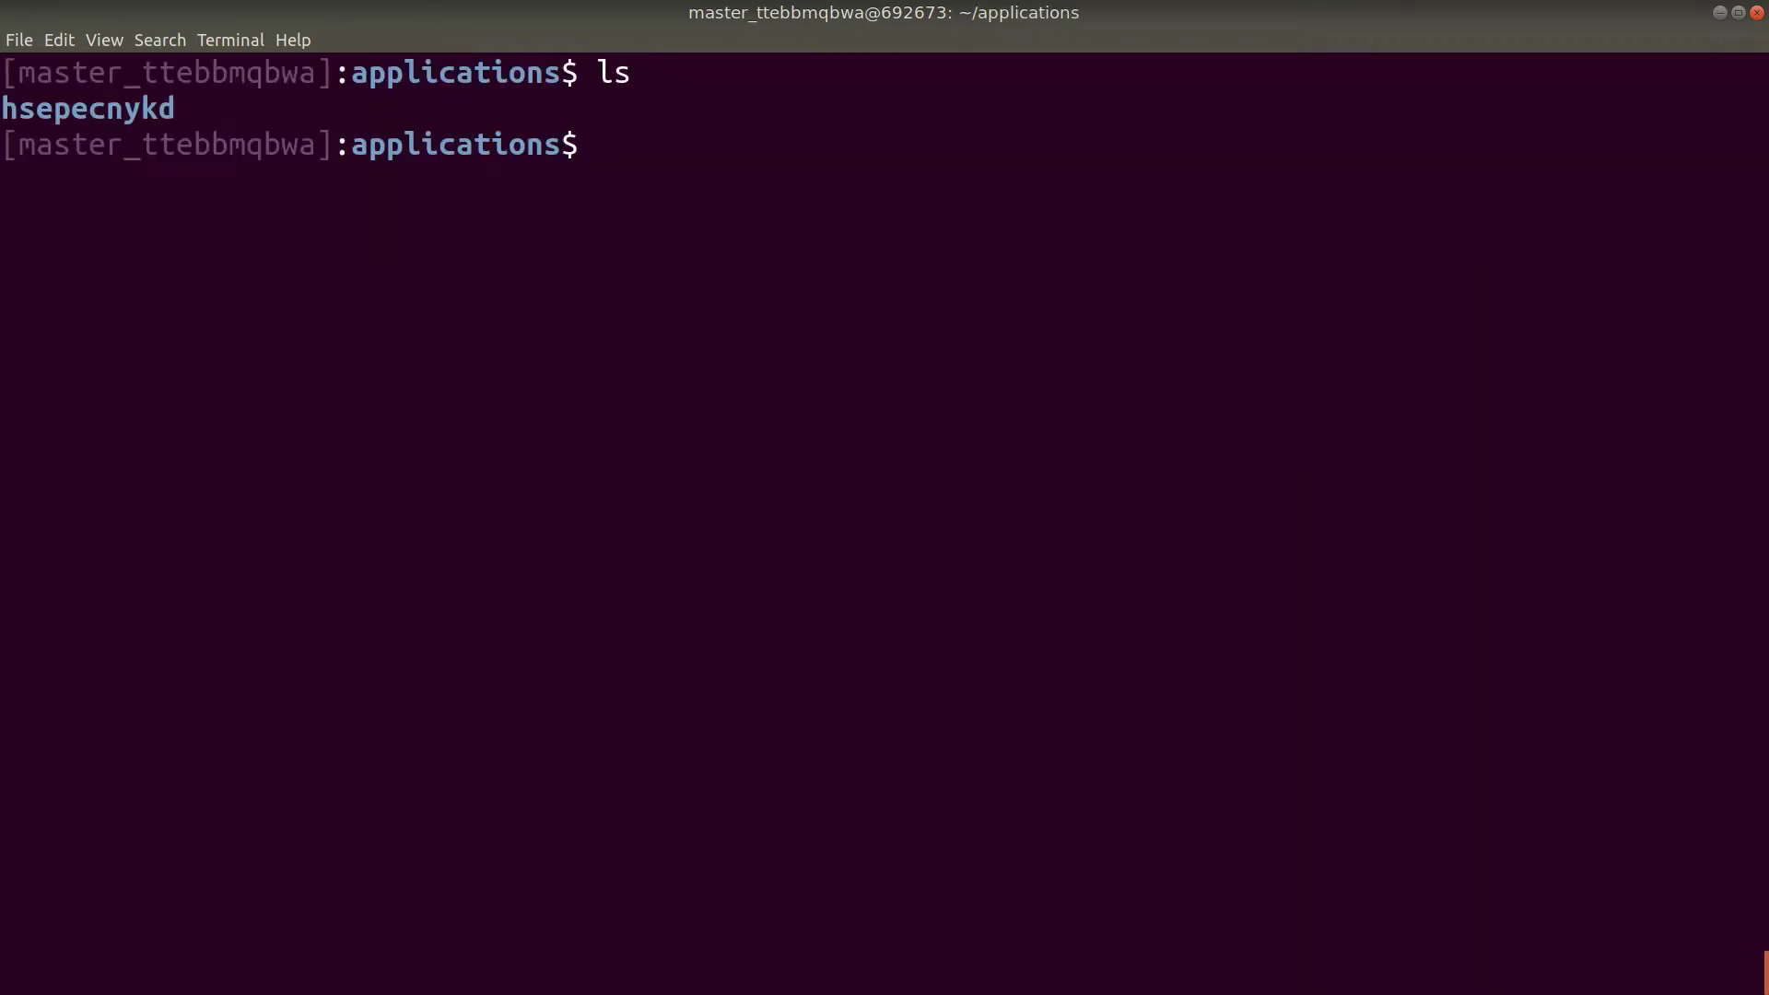
Change into the application folder hsepecnykd and list its contents on a cleared screen.
double_click(83, 112)
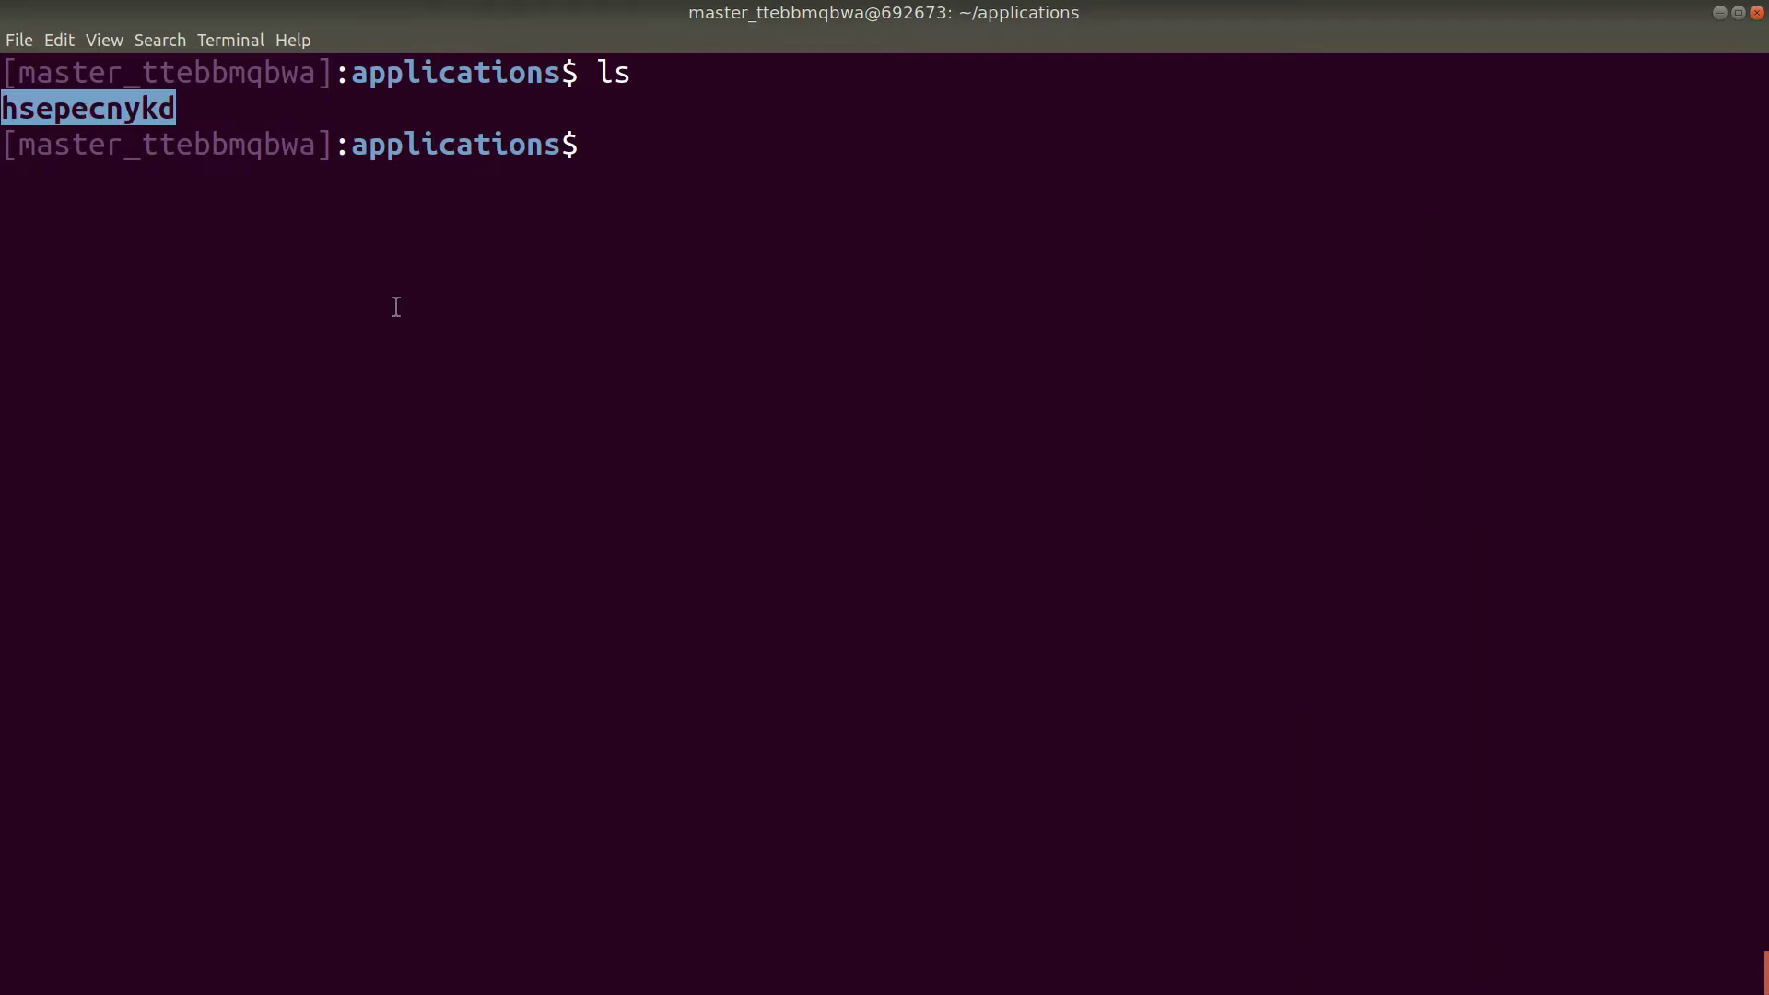
type("cd hs")
key("Tab")
key("Return")
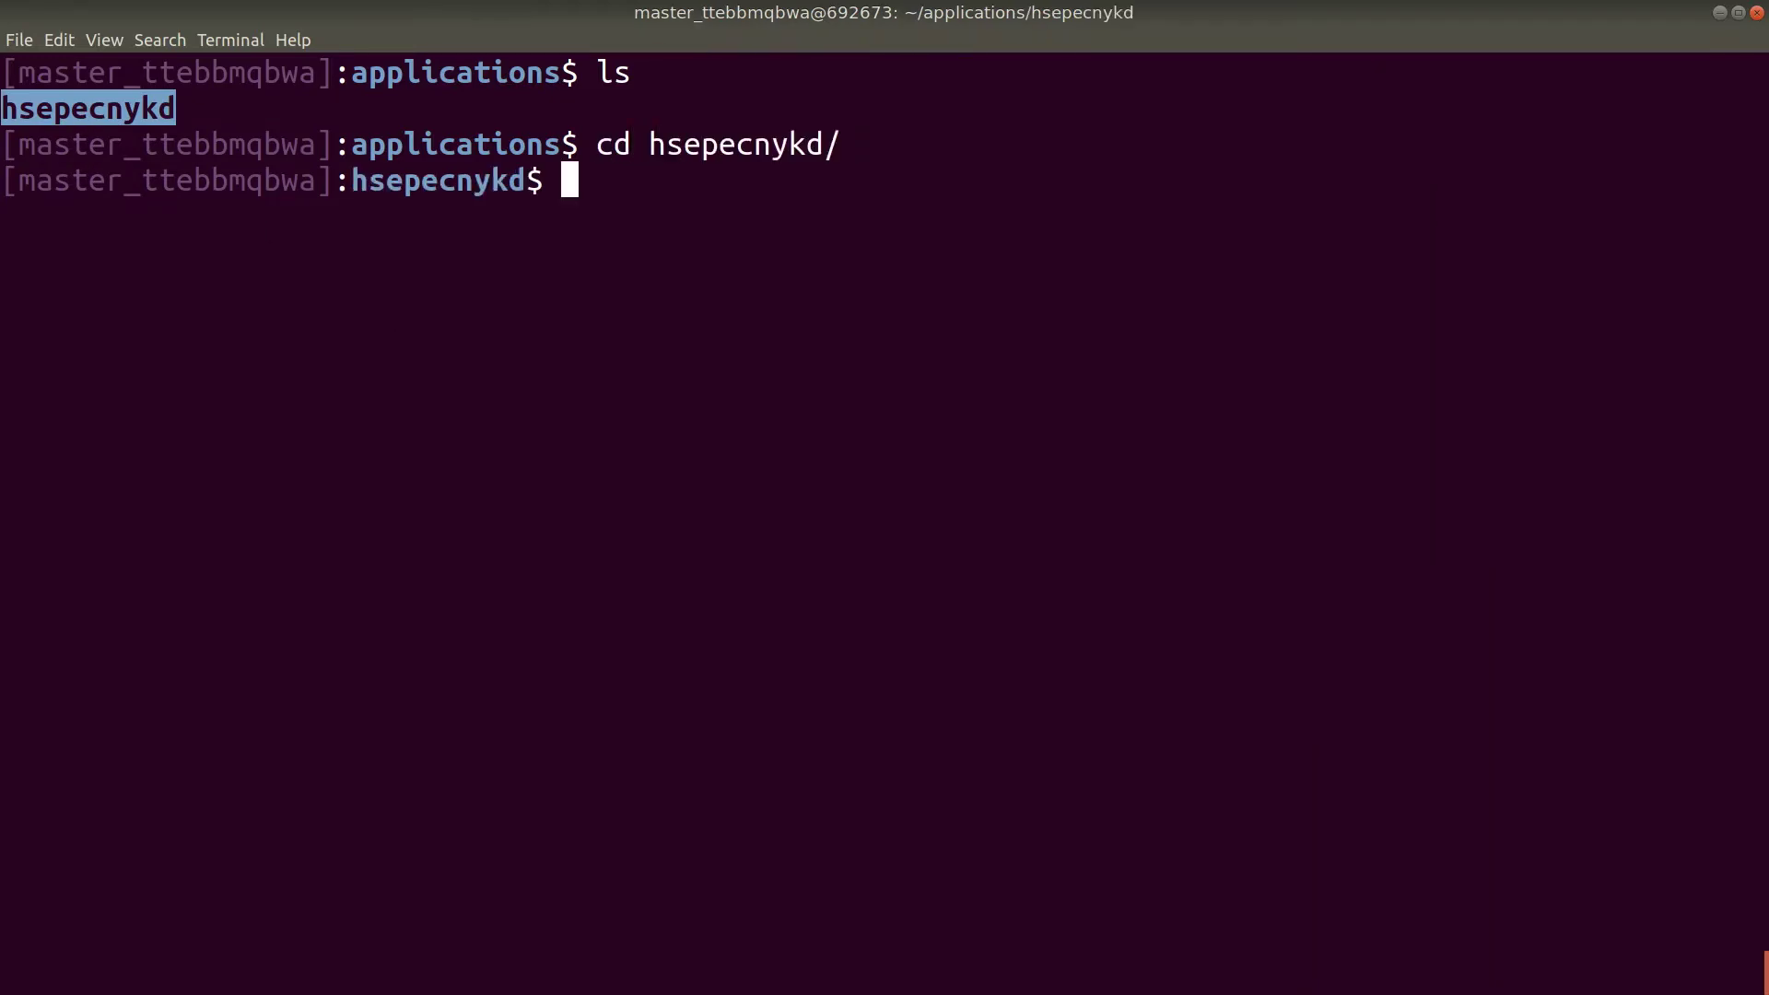
key("ctrl+l")
type("ls")
key("Return")
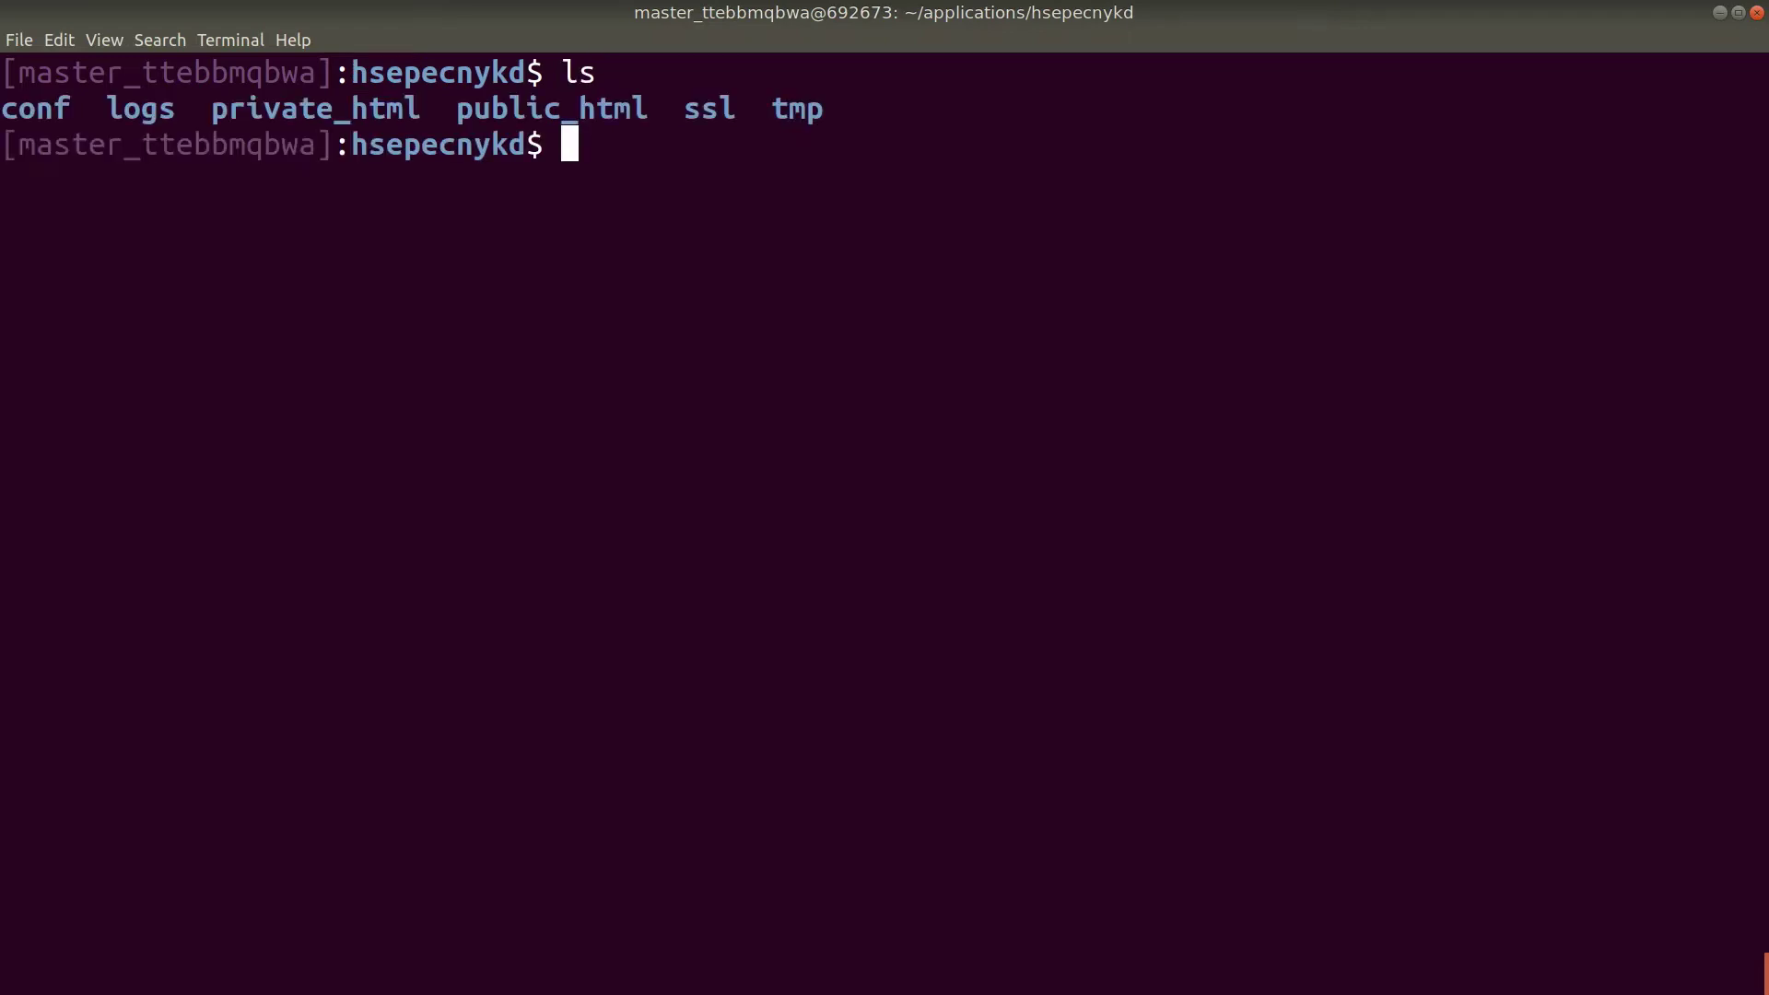
Change into the public_html directory and list its files on a cleared screen.
type("cd pu")
key("Tab")
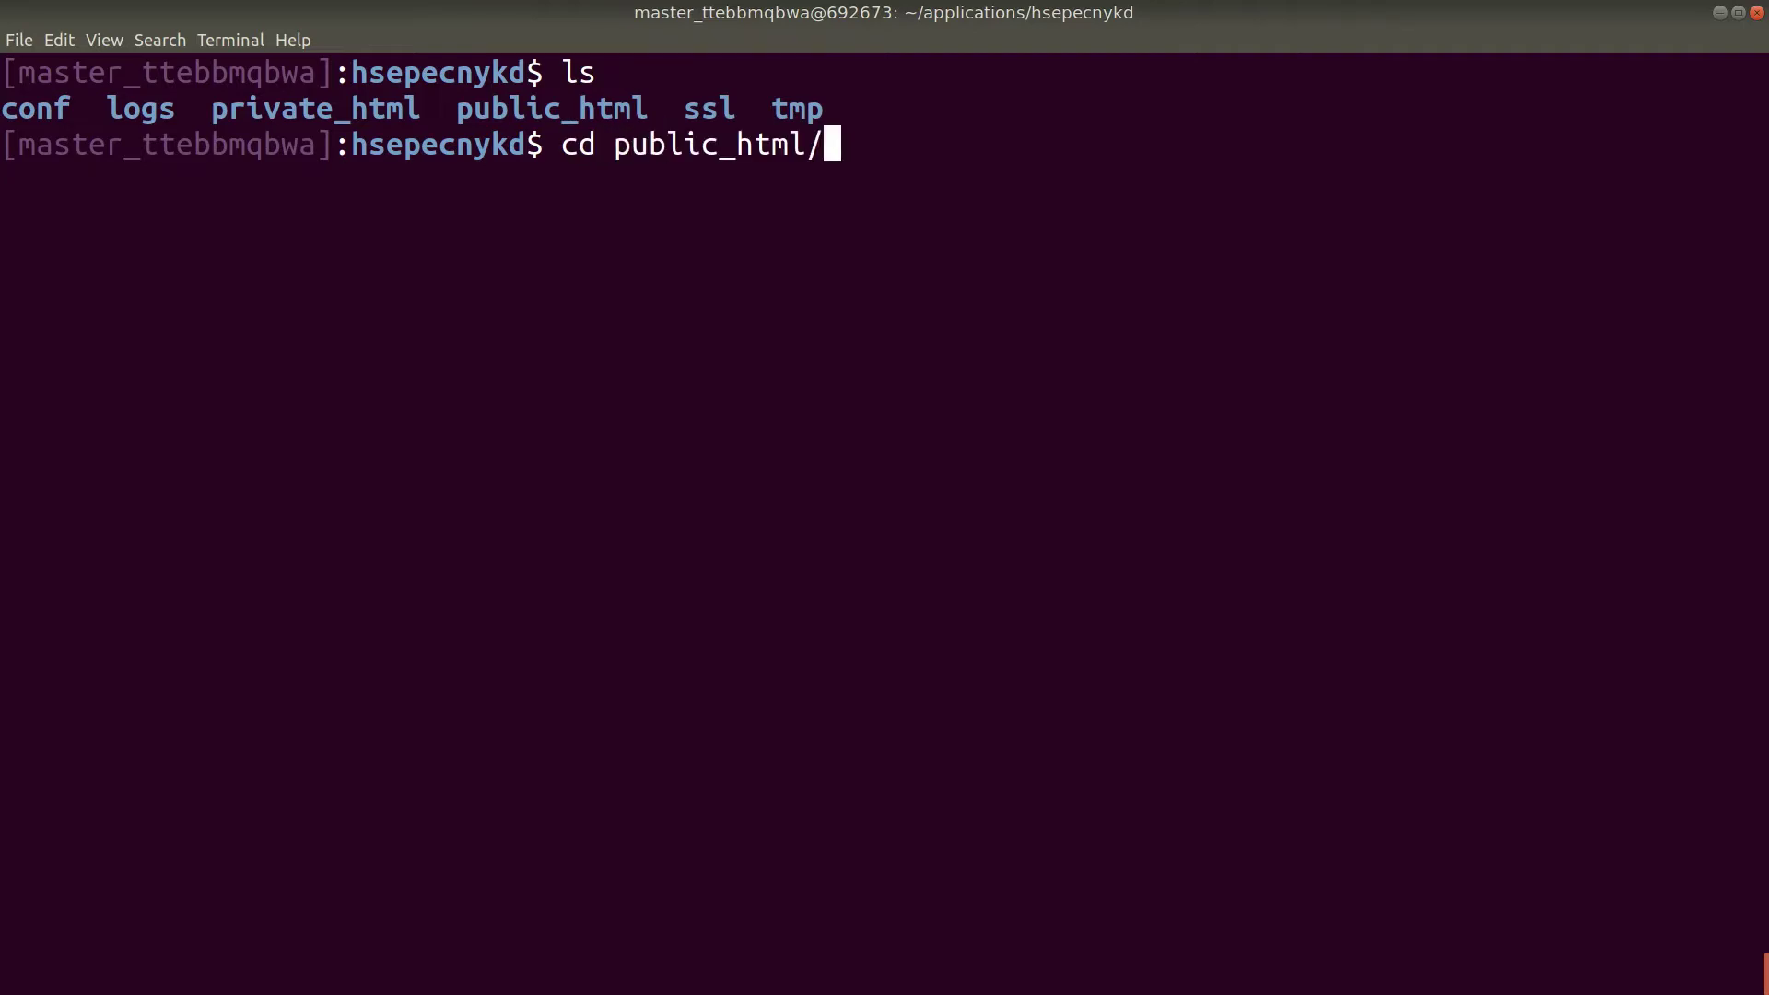
key("Return")
key("ctrl+l")
type("ls")
key("Return")
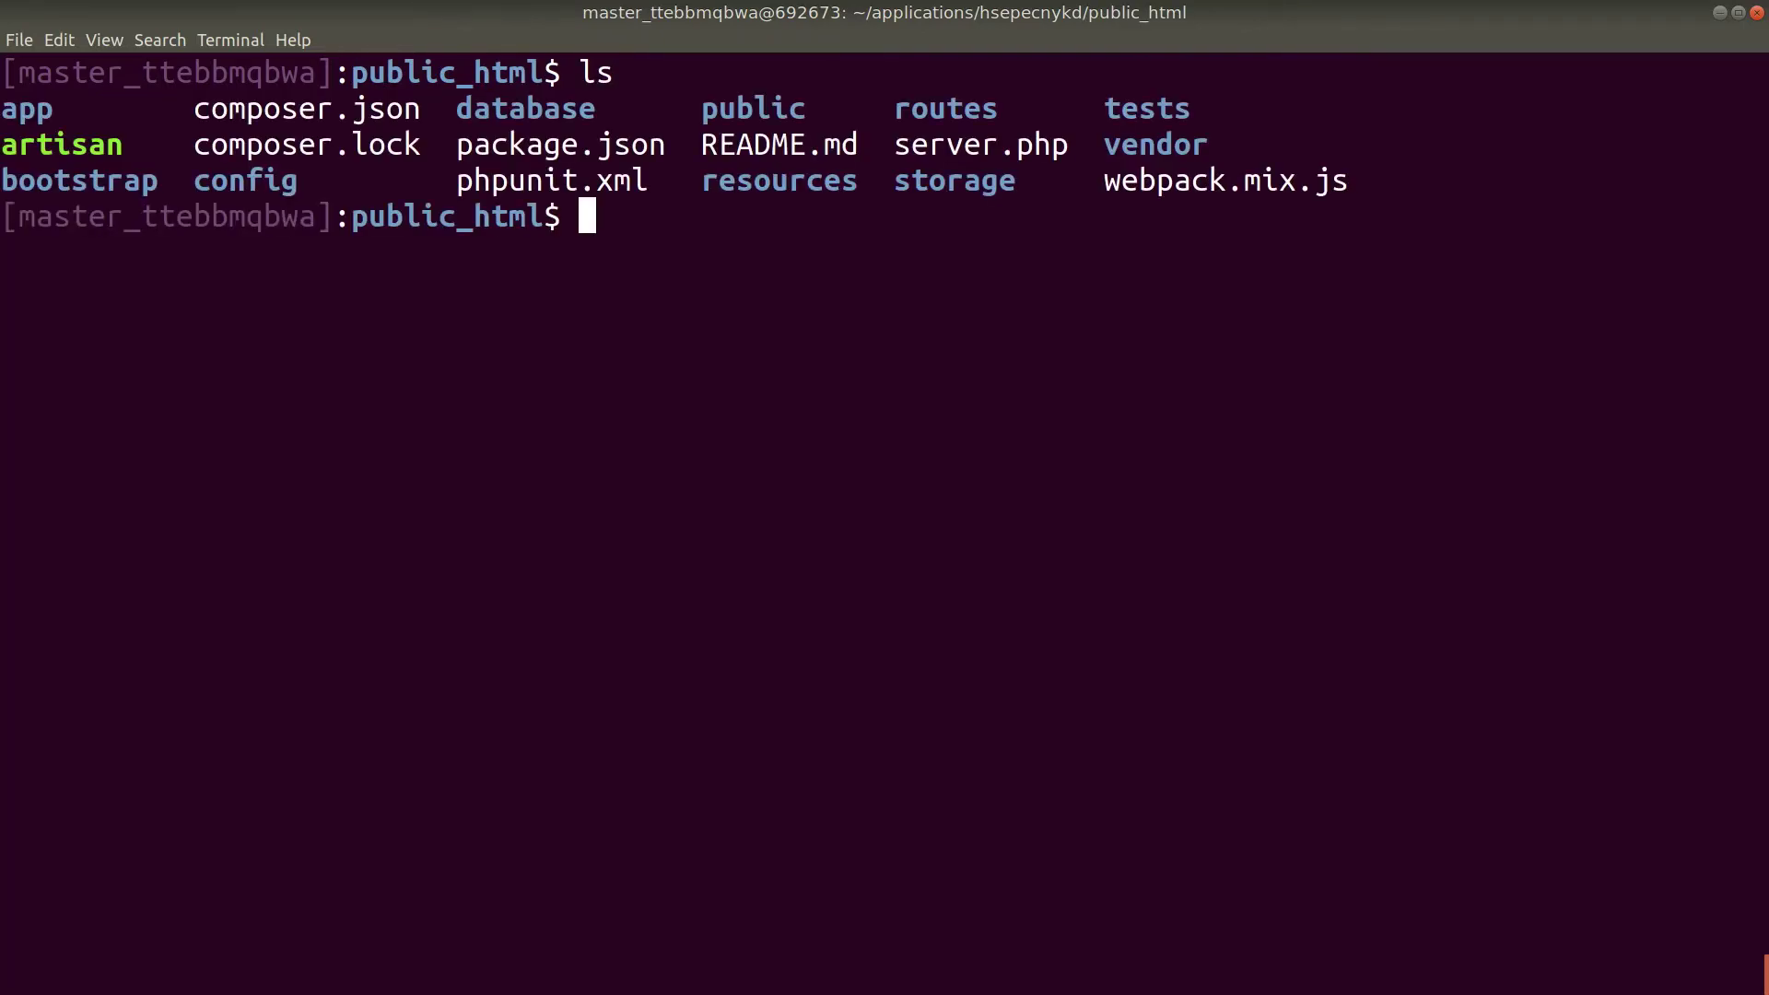
List all files in public_html in long format, including hidden ones, with ls -la and look through the Laravel project files.
left_click_drag(4, 103, 1330, 178)
left_click(926, 348)
type("ls -la")
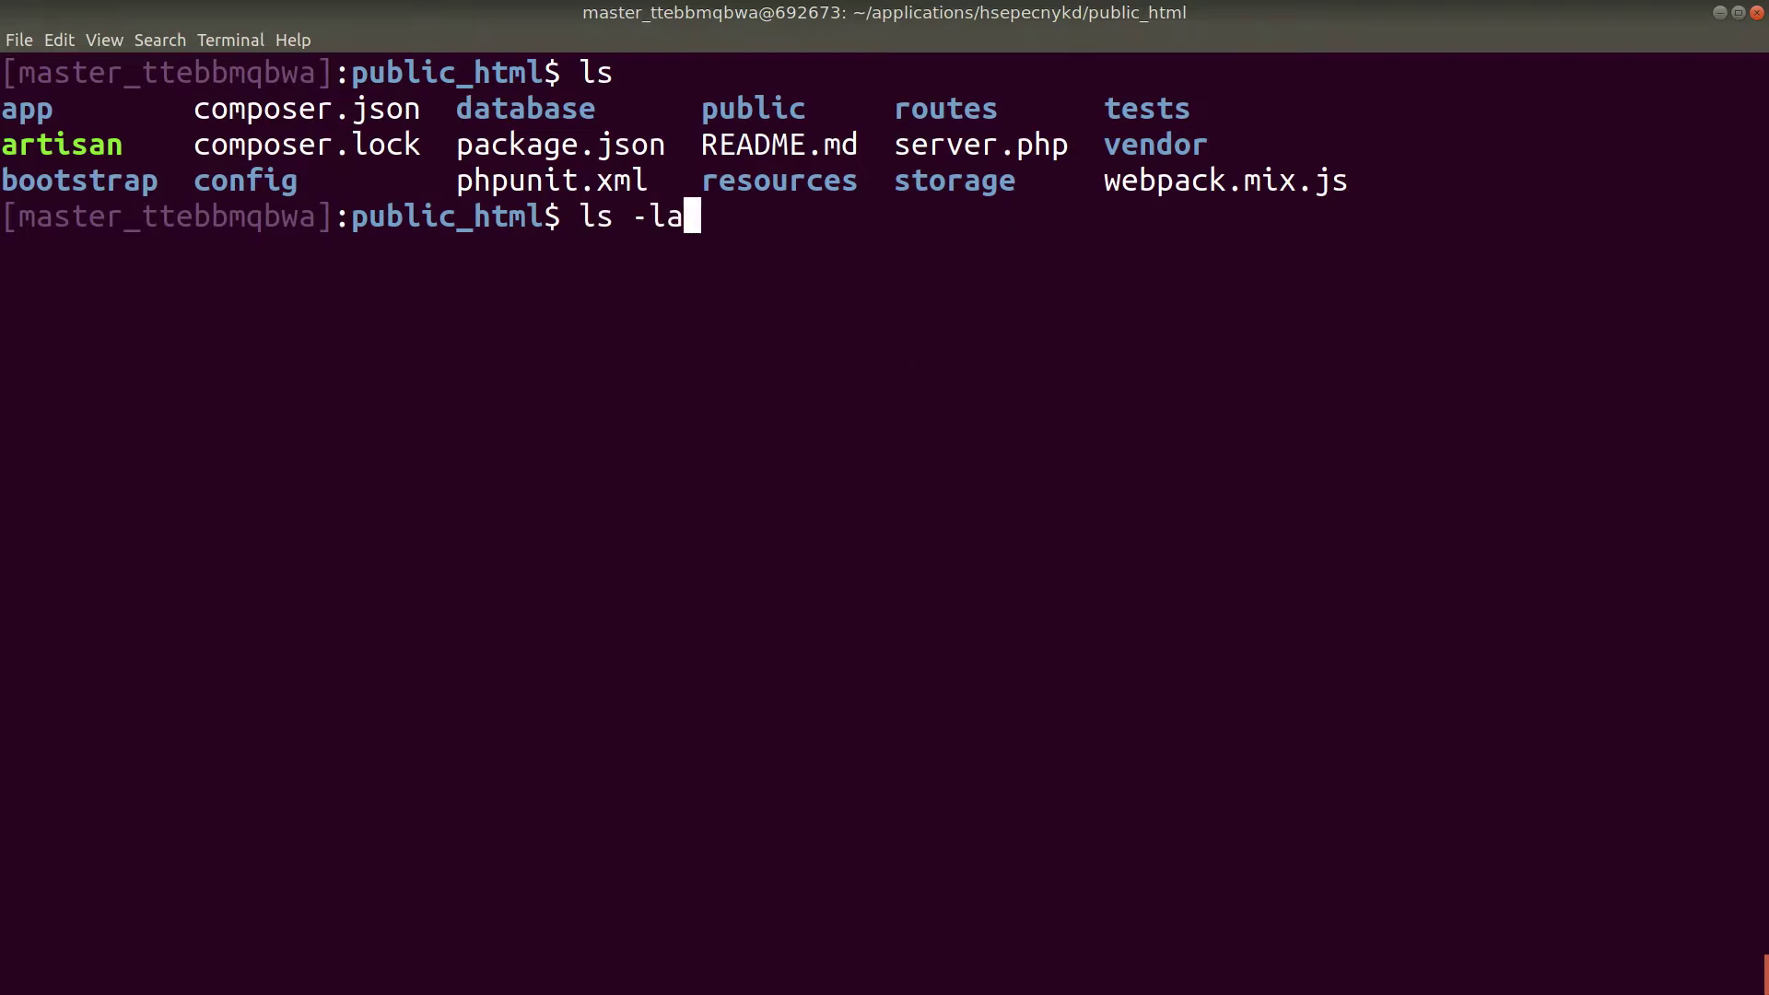
key("Return")
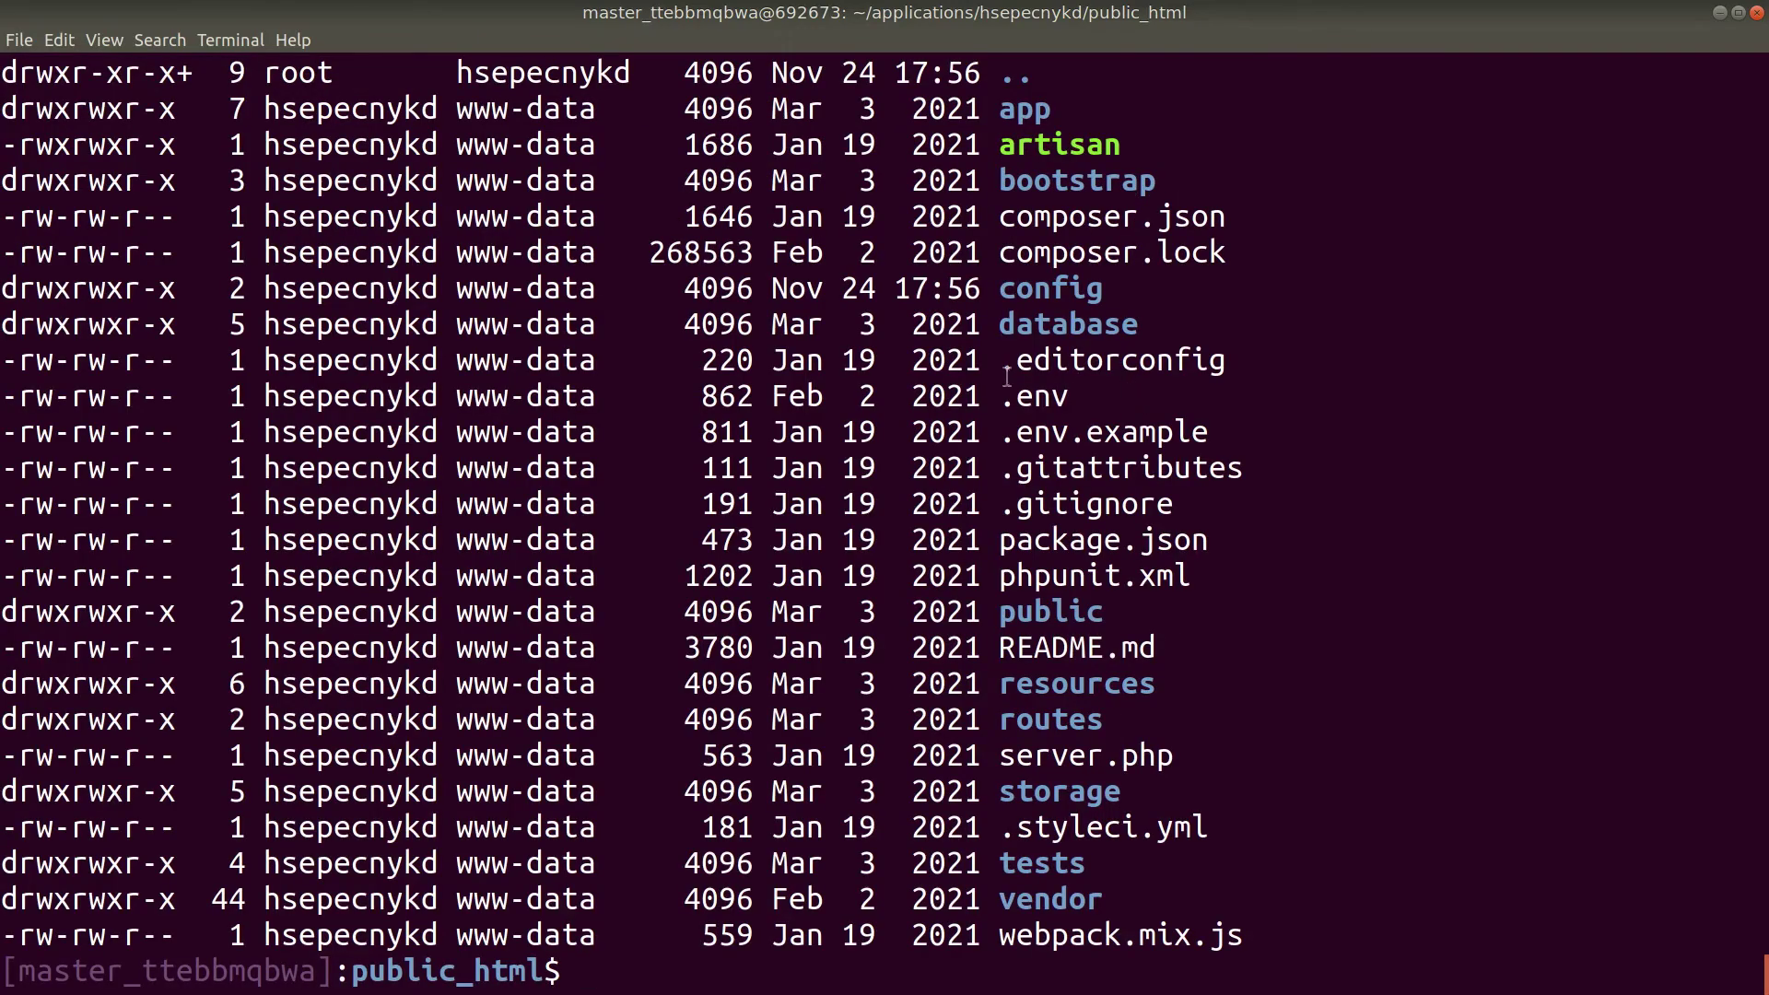
left_click_drag(1016, 360, 1122, 499)
scroll(1027, 385, "up", 3)
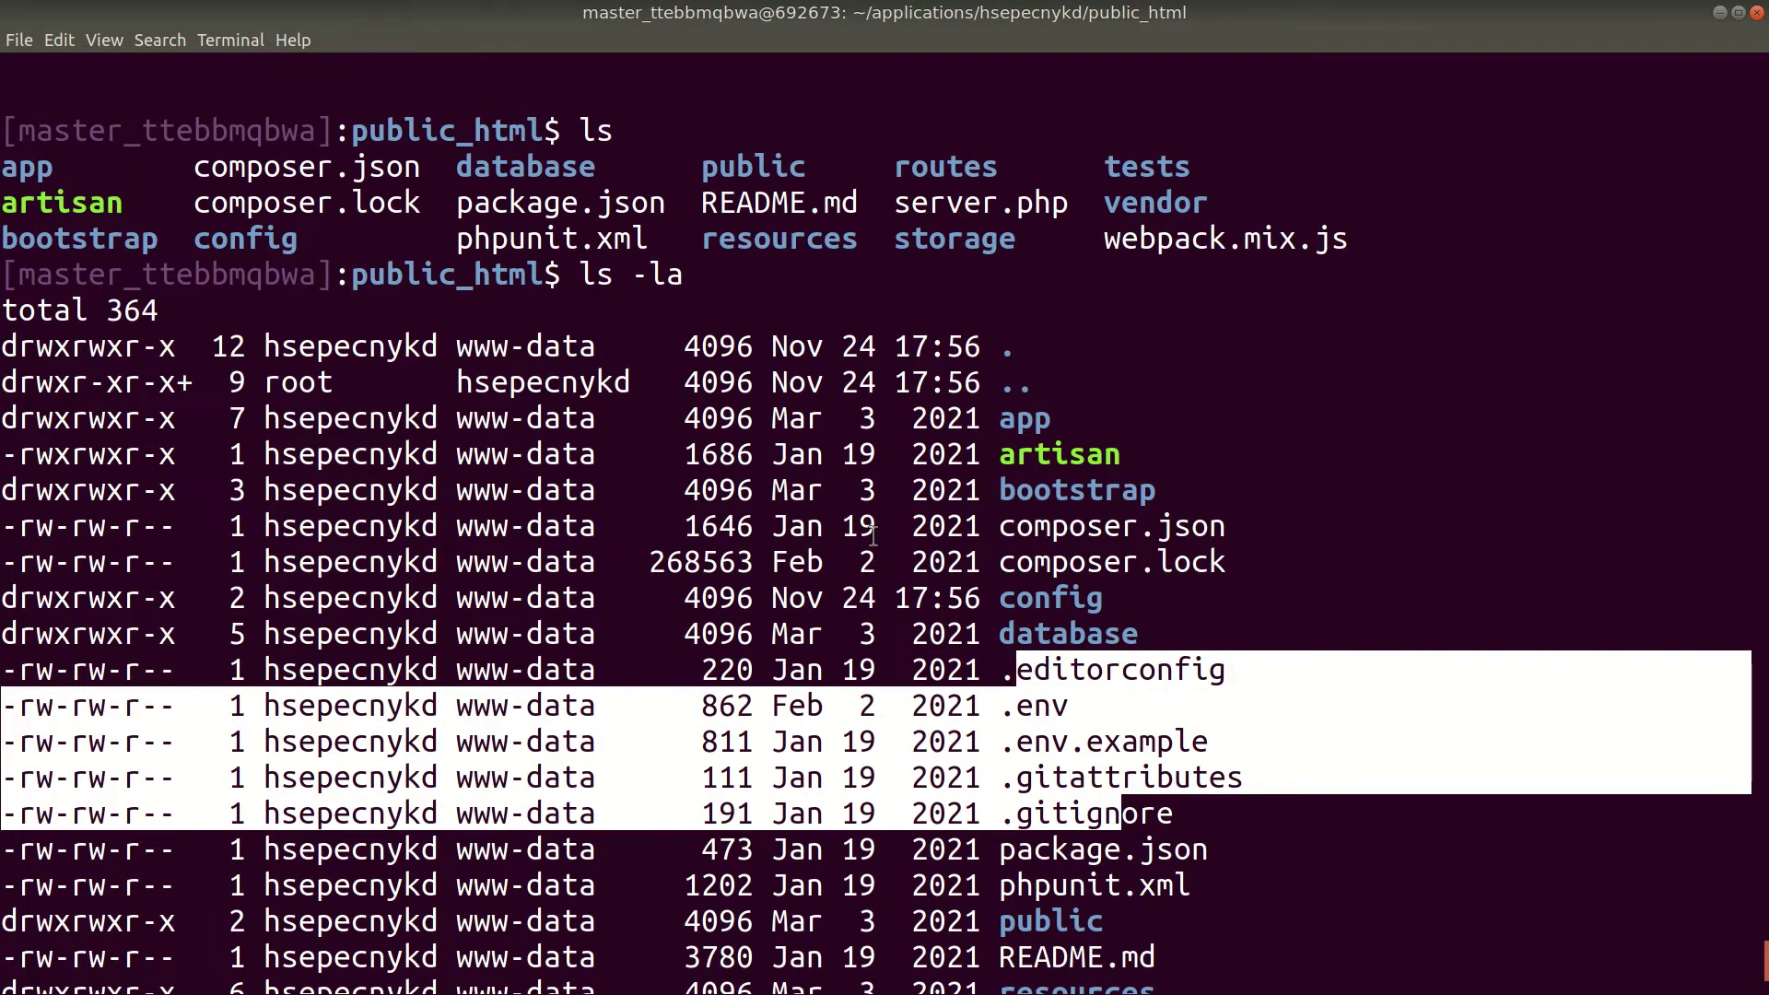
scroll(873, 535, "down", 2)
left_click_drag(1021, 205, 1069, 818)
left_click(1229, 639)
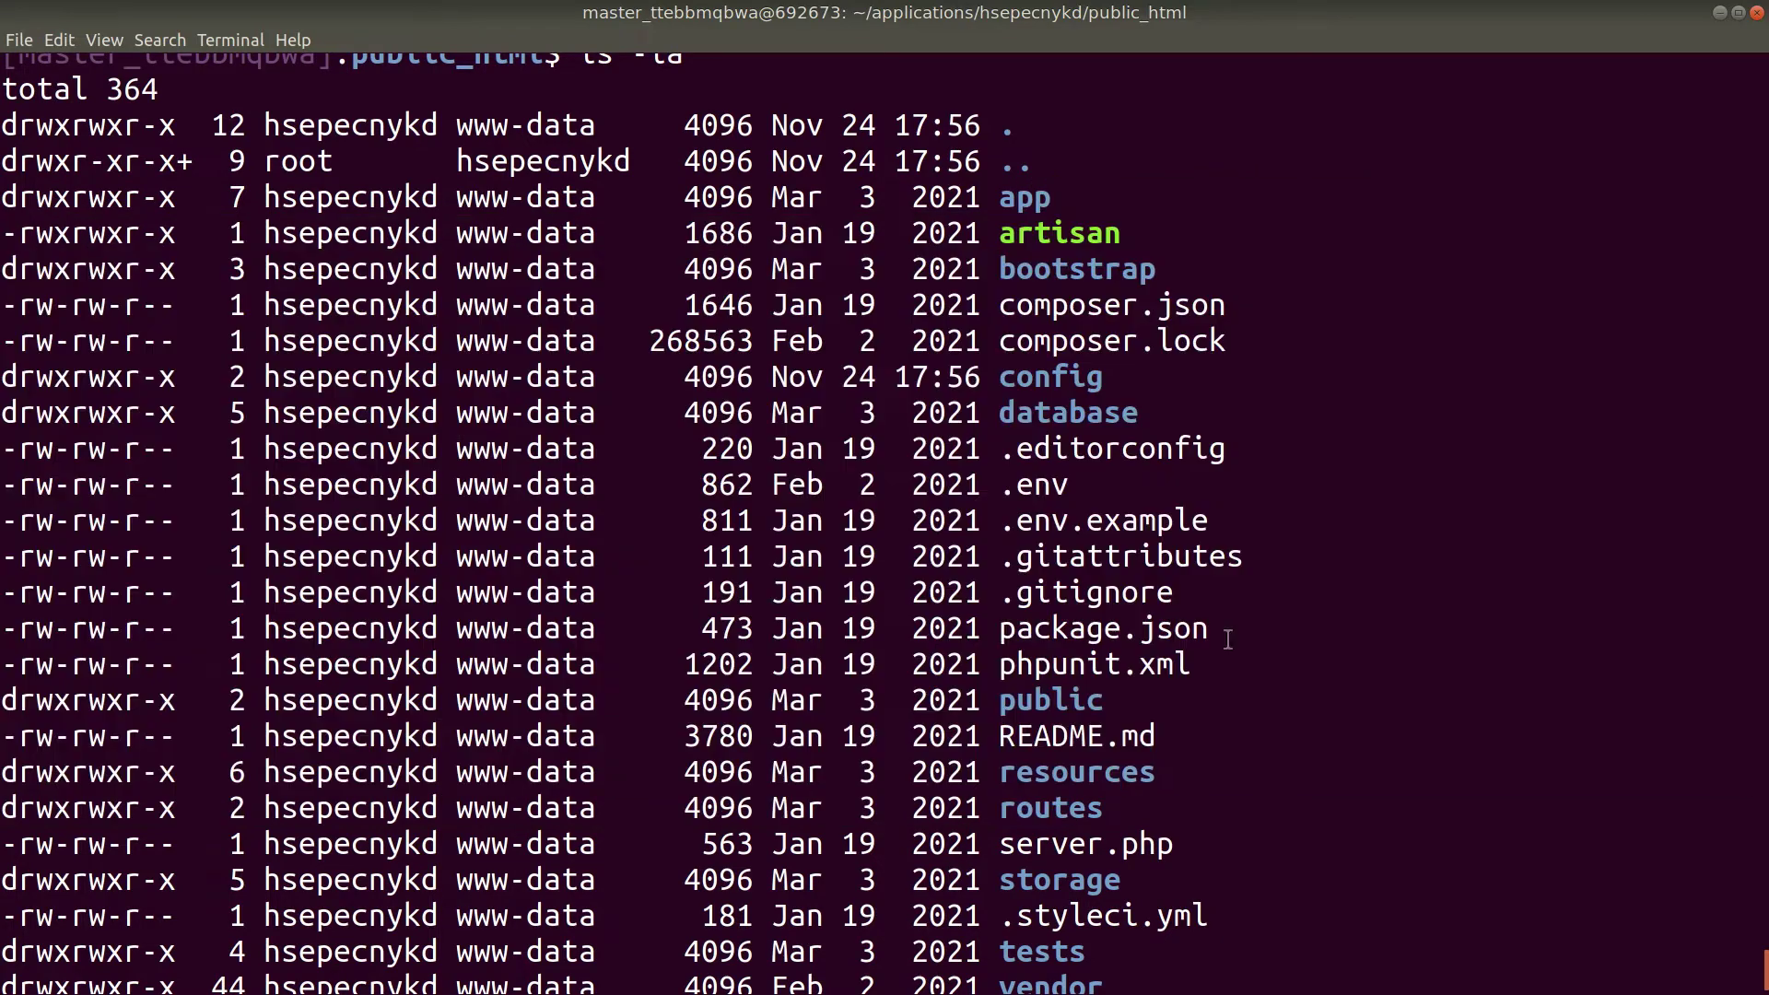
Switch to Cloudways in the browser and open the Laravel2 application installed on this server.
key("alt+Tab")
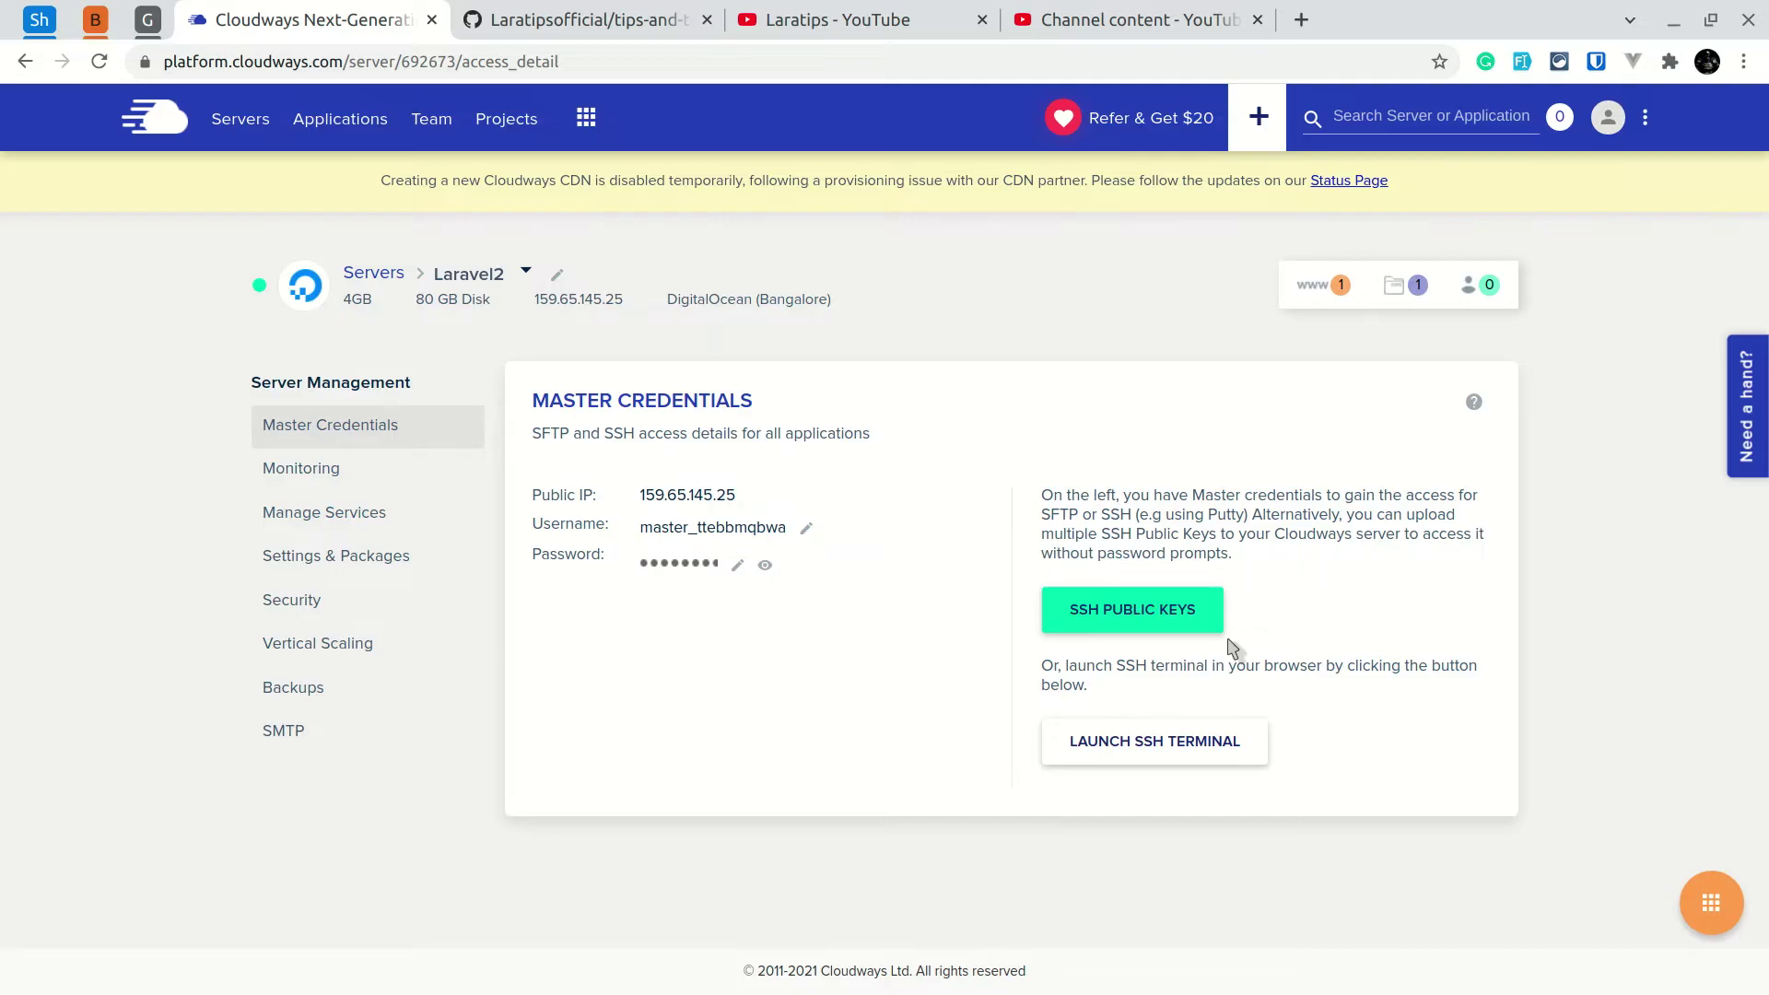
left_click(1332, 291)
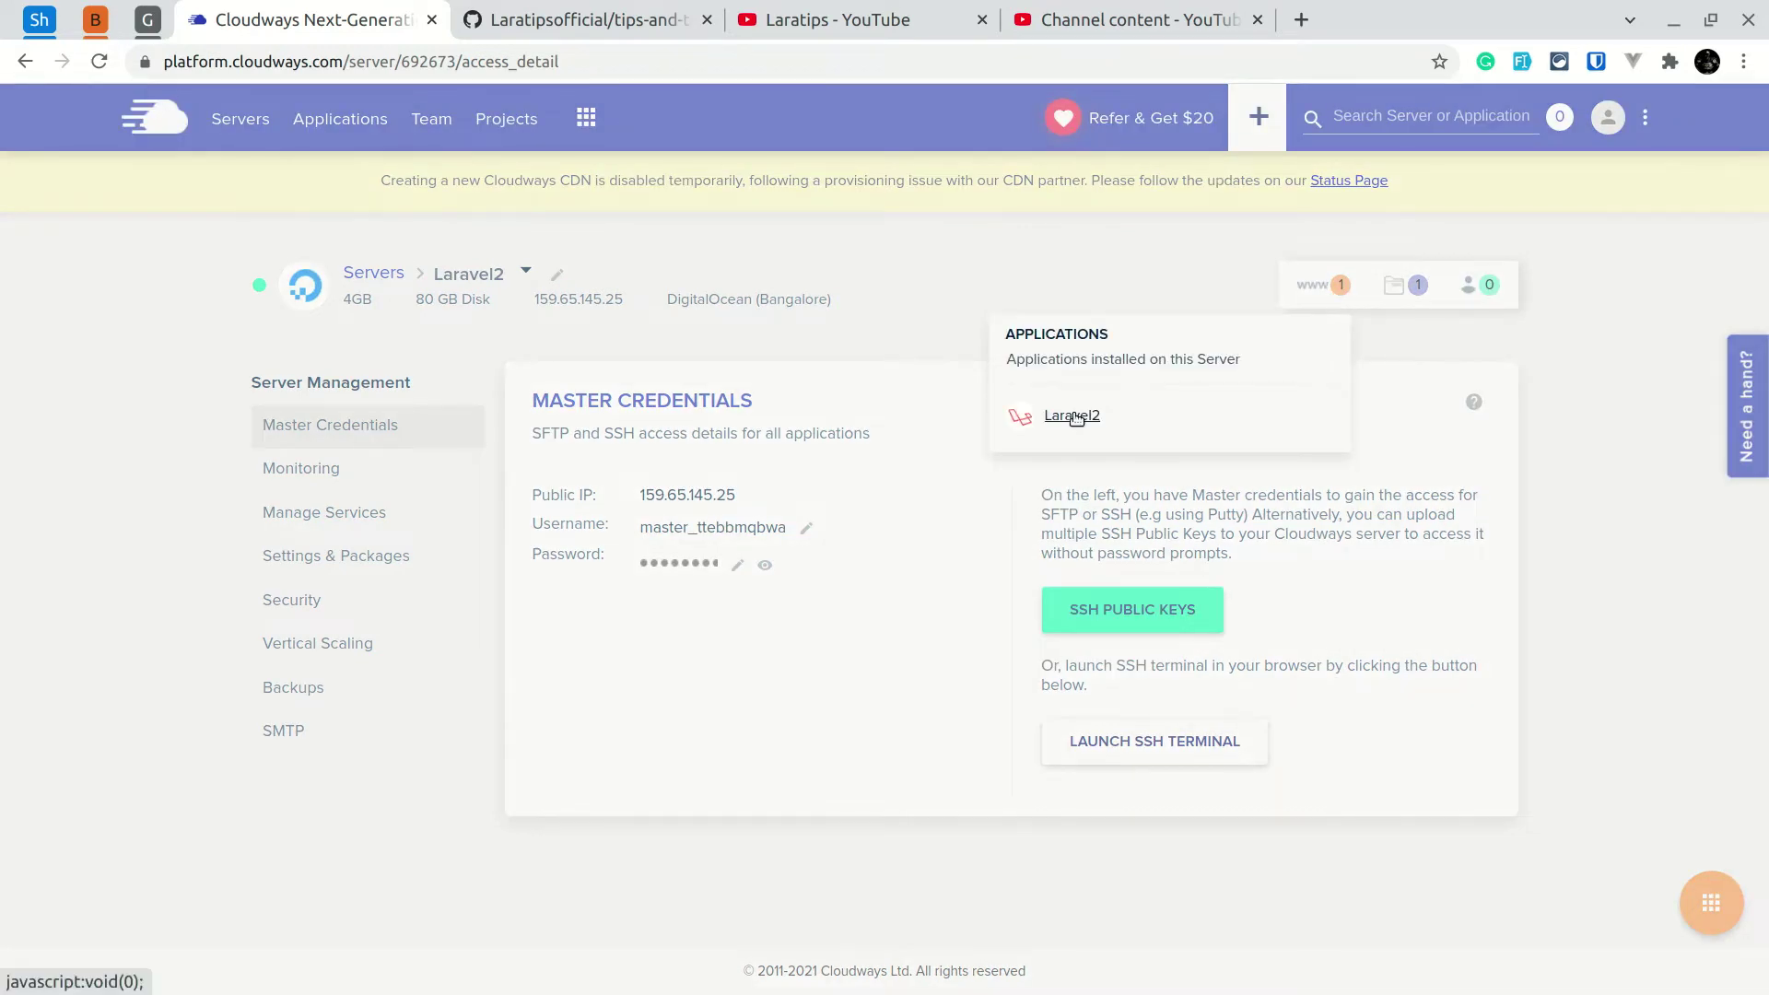
left_click(1075, 416)
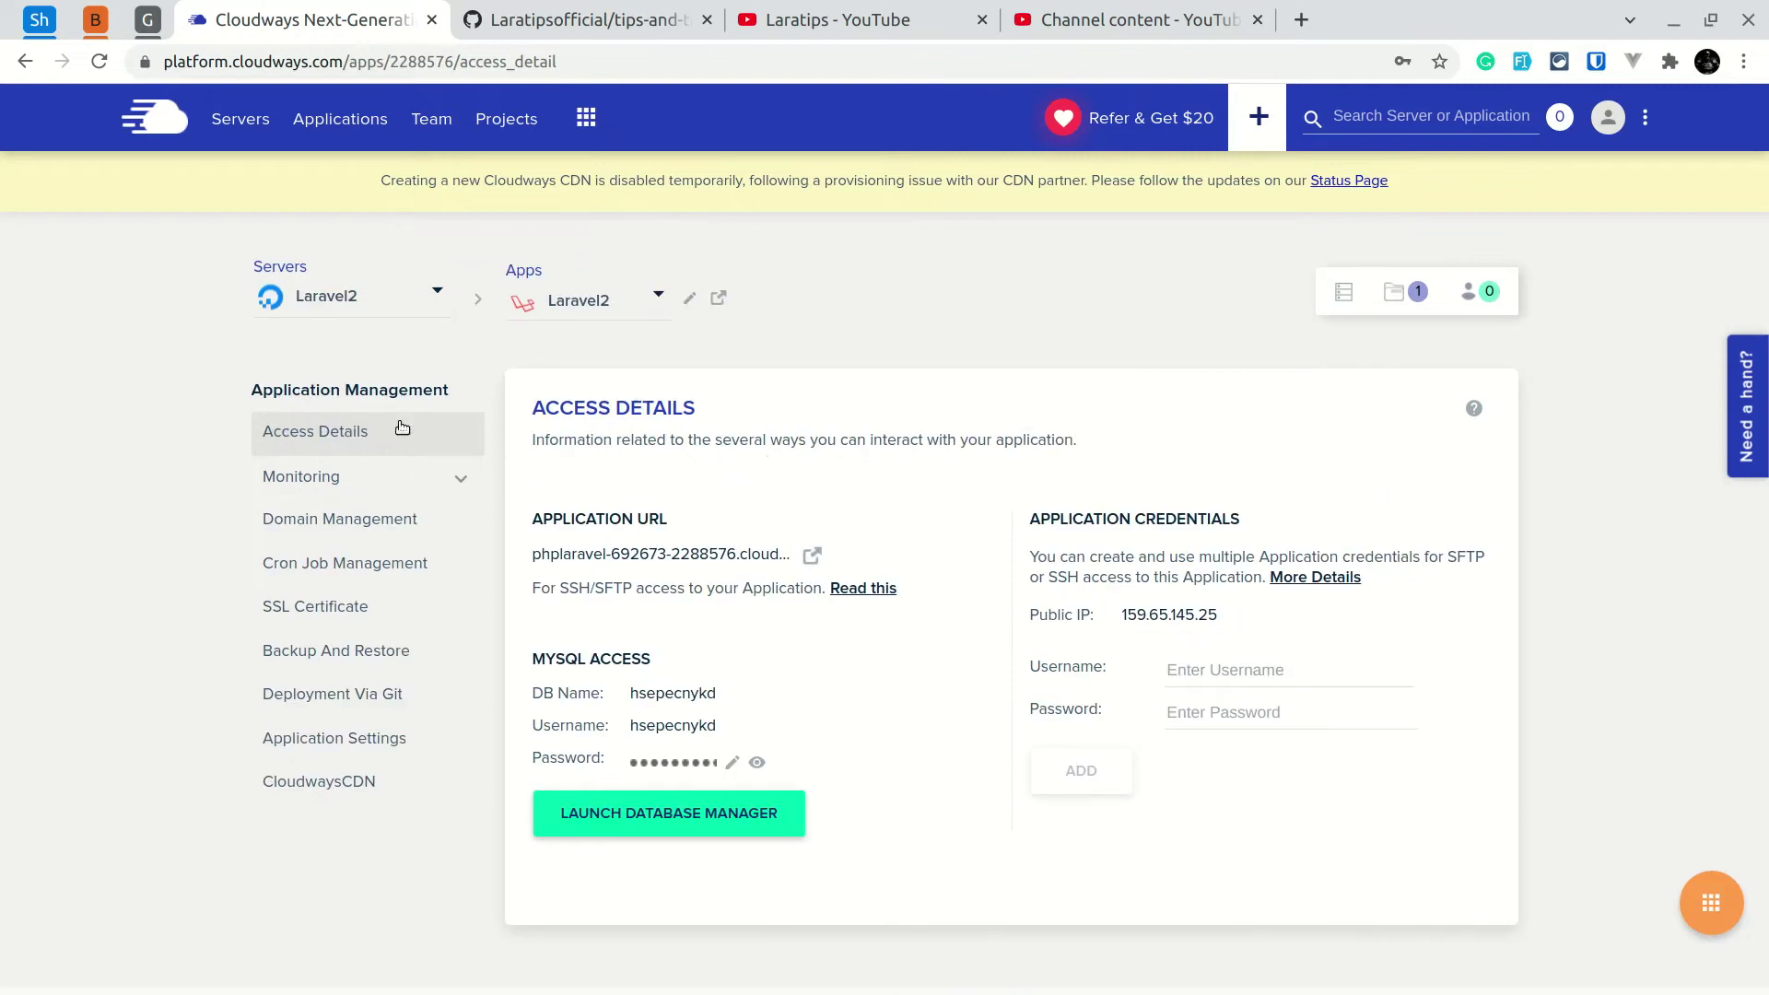
Open the application's URL and look over its default page, then view the tips-and-tricks GitHub repository and return to Cloudways.
left_click(814, 557)
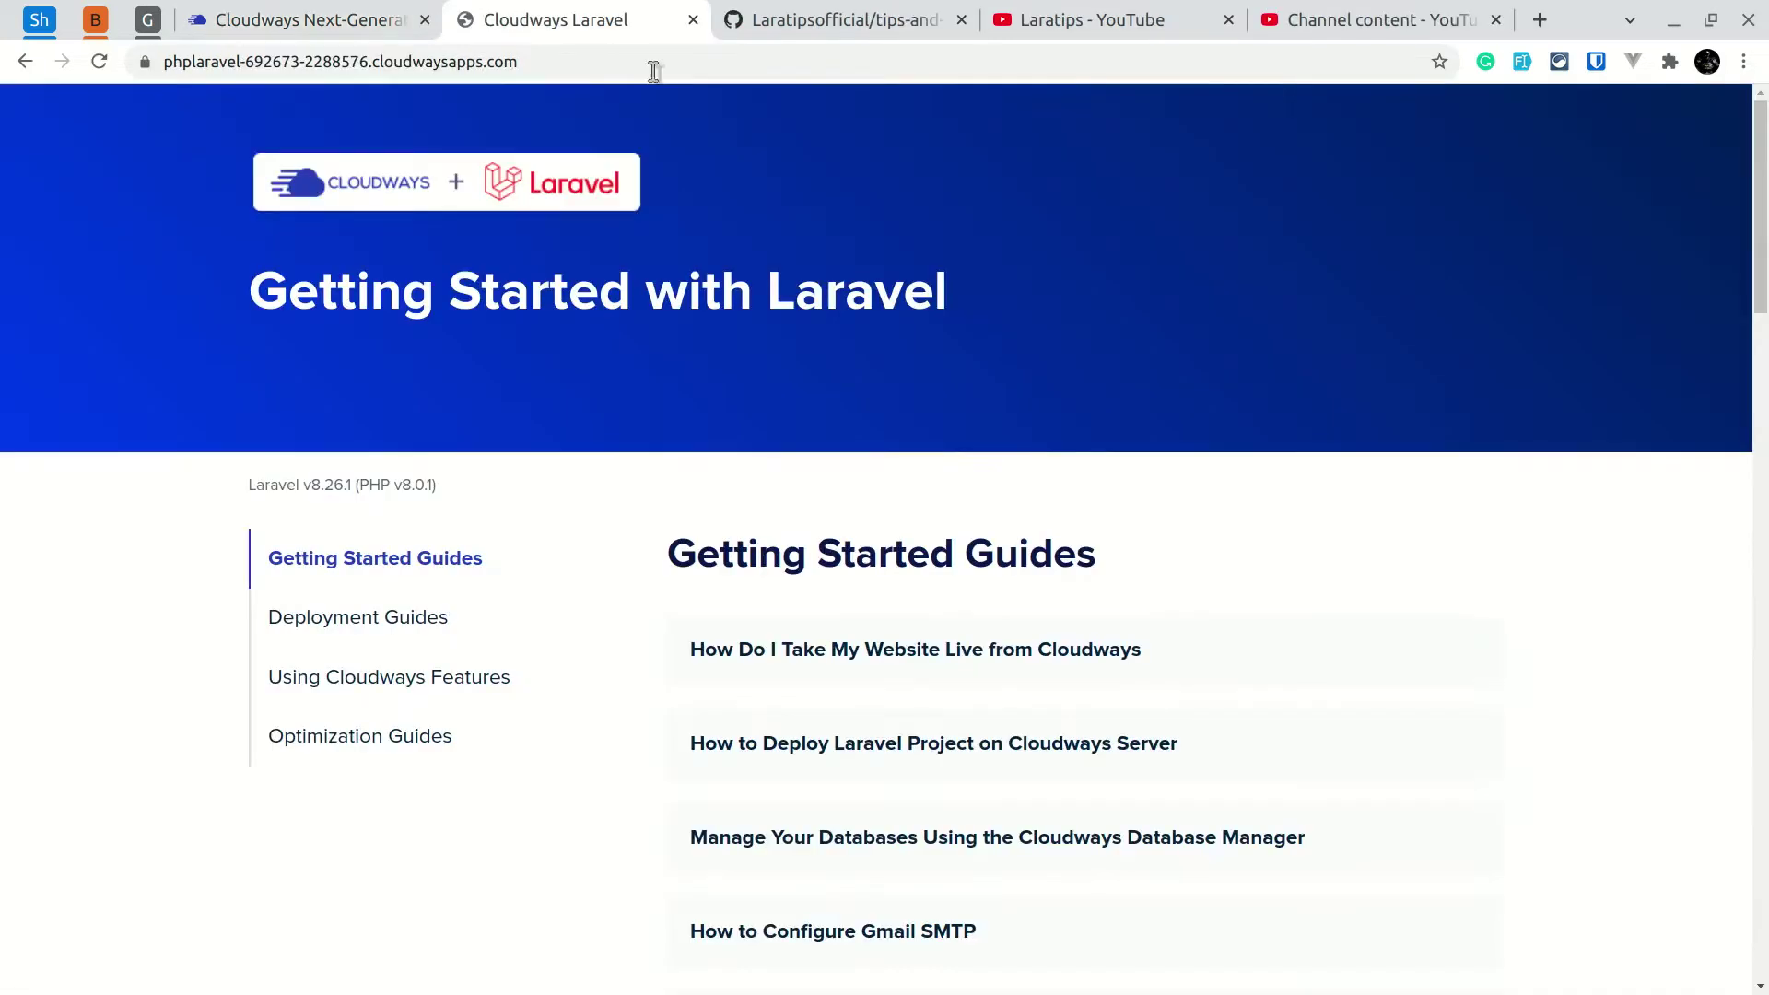
scroll(802, 498, "down", 8)
scroll(808, 512, "up", 8)
left_click(837, 16)
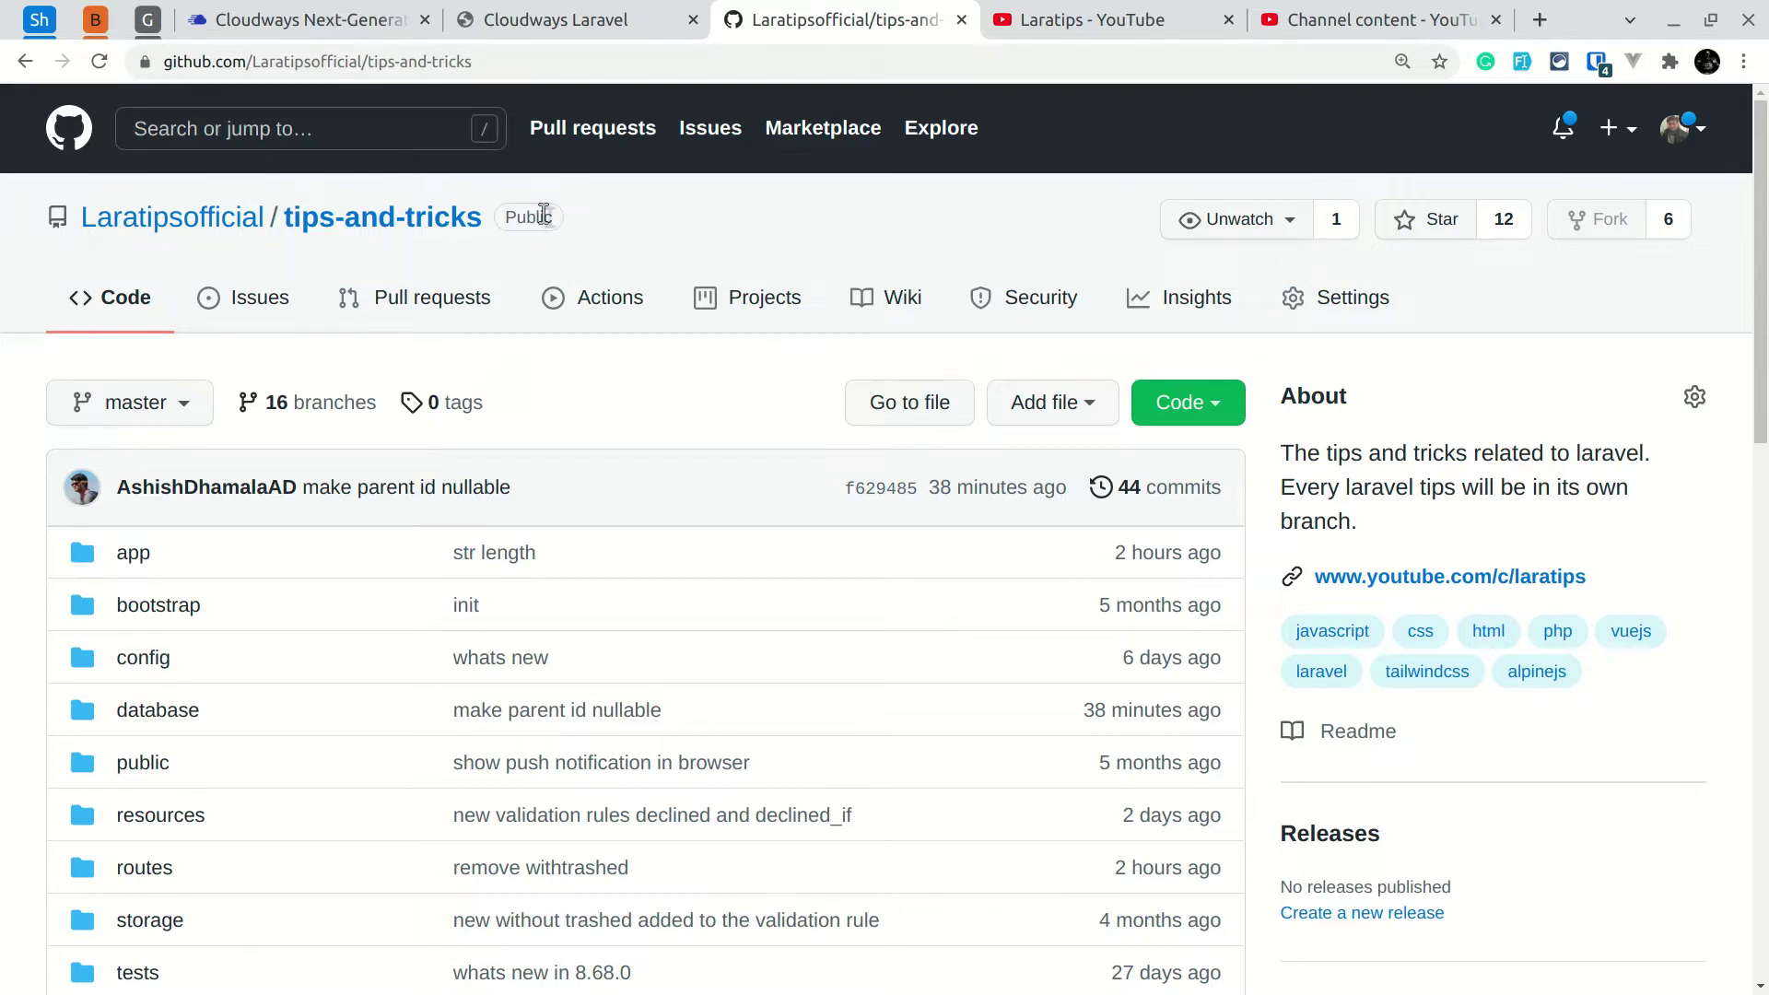
key("ctrl+4")
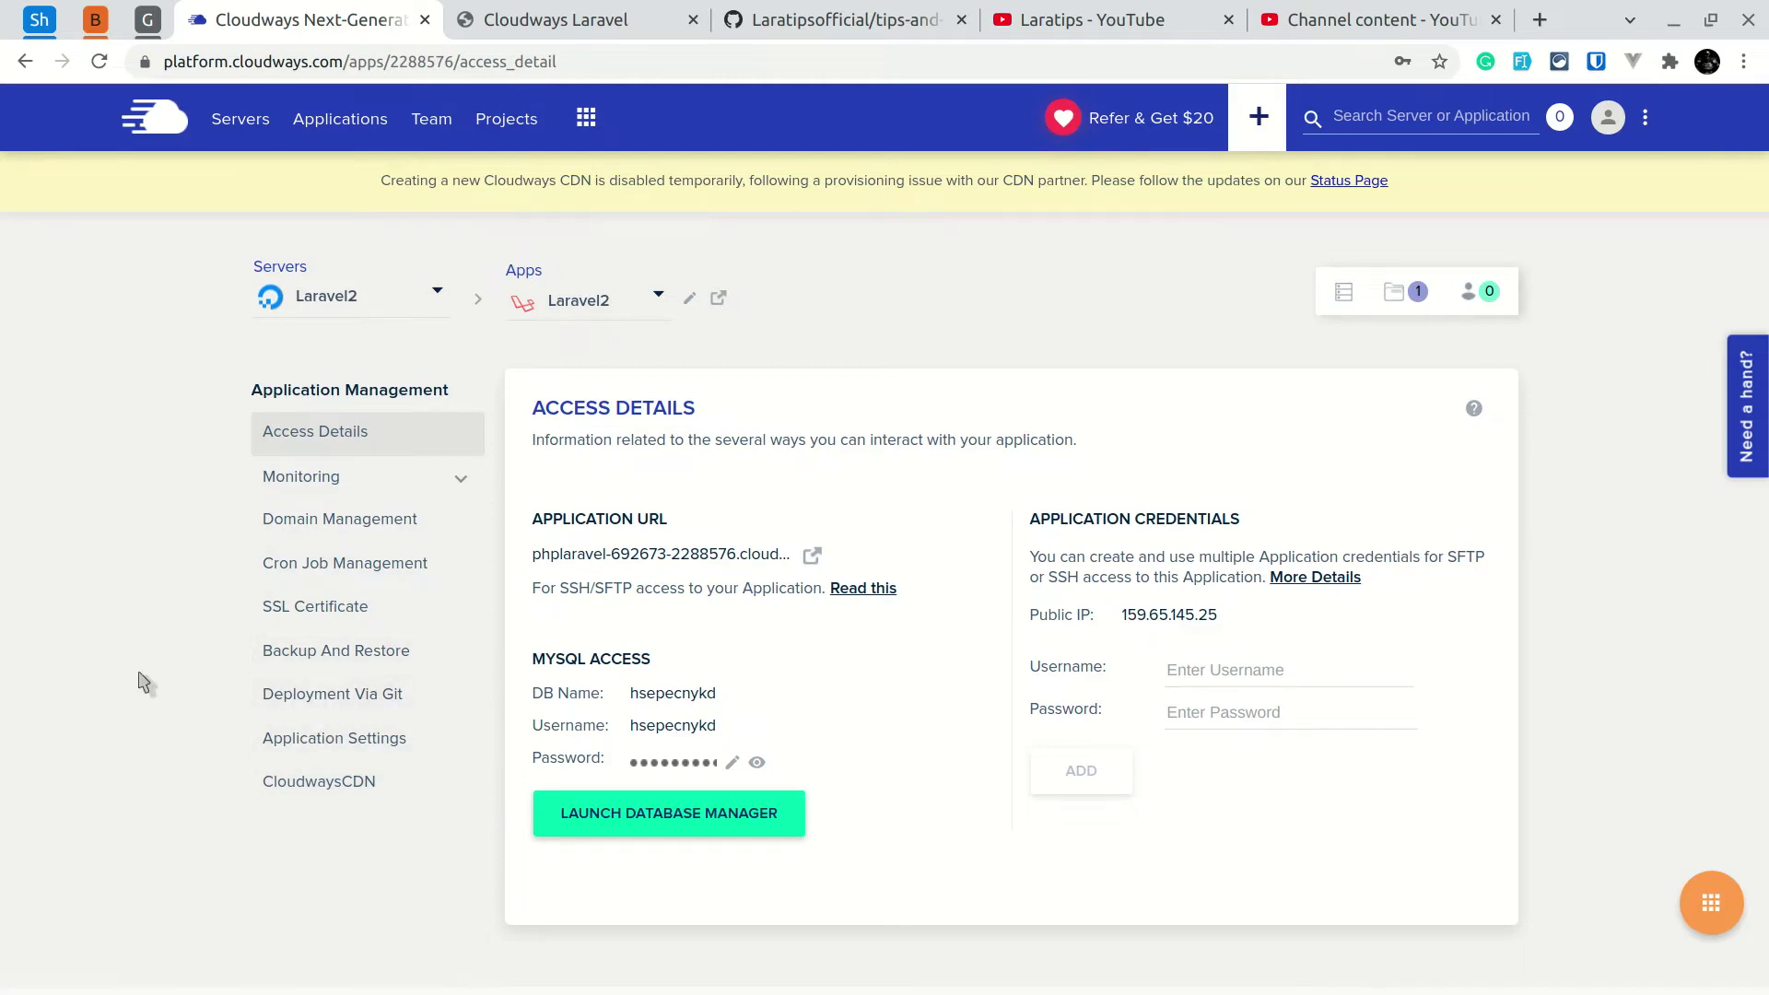
Open the application's Deployment via Git settings and generate an SSH key.
key("ctrl+plus")
key("ctrl+plus")
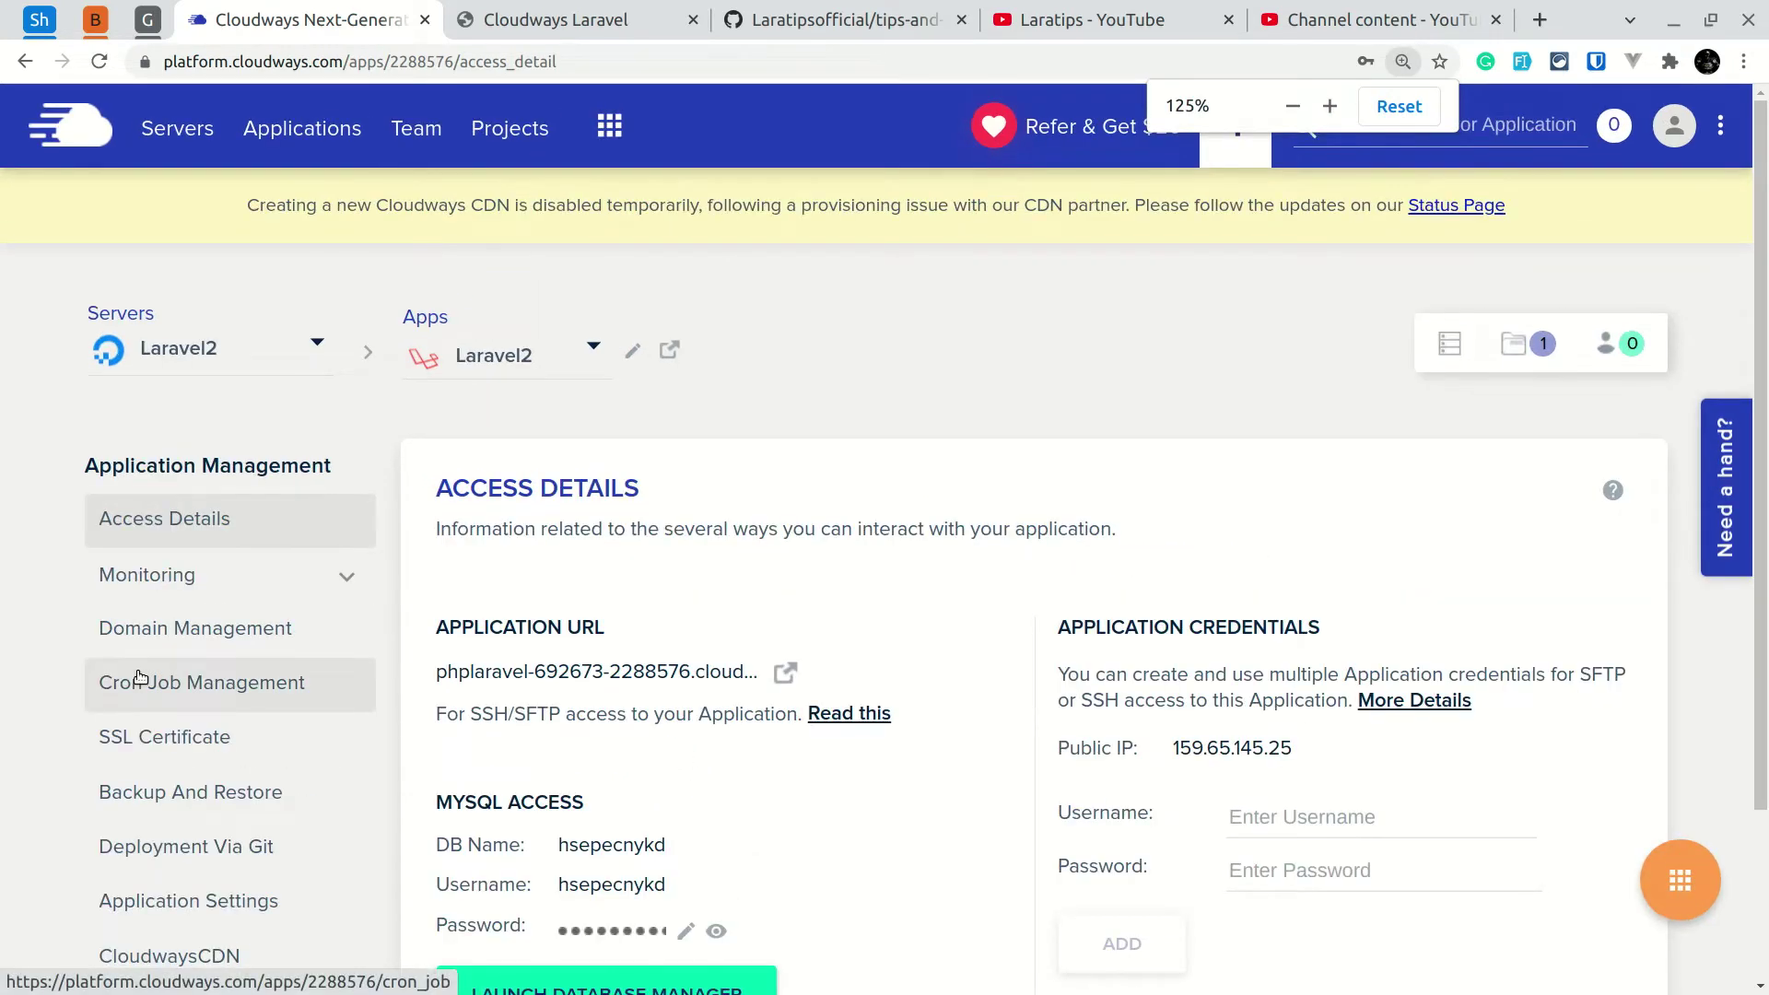
scroll(140, 679, "down", 3)
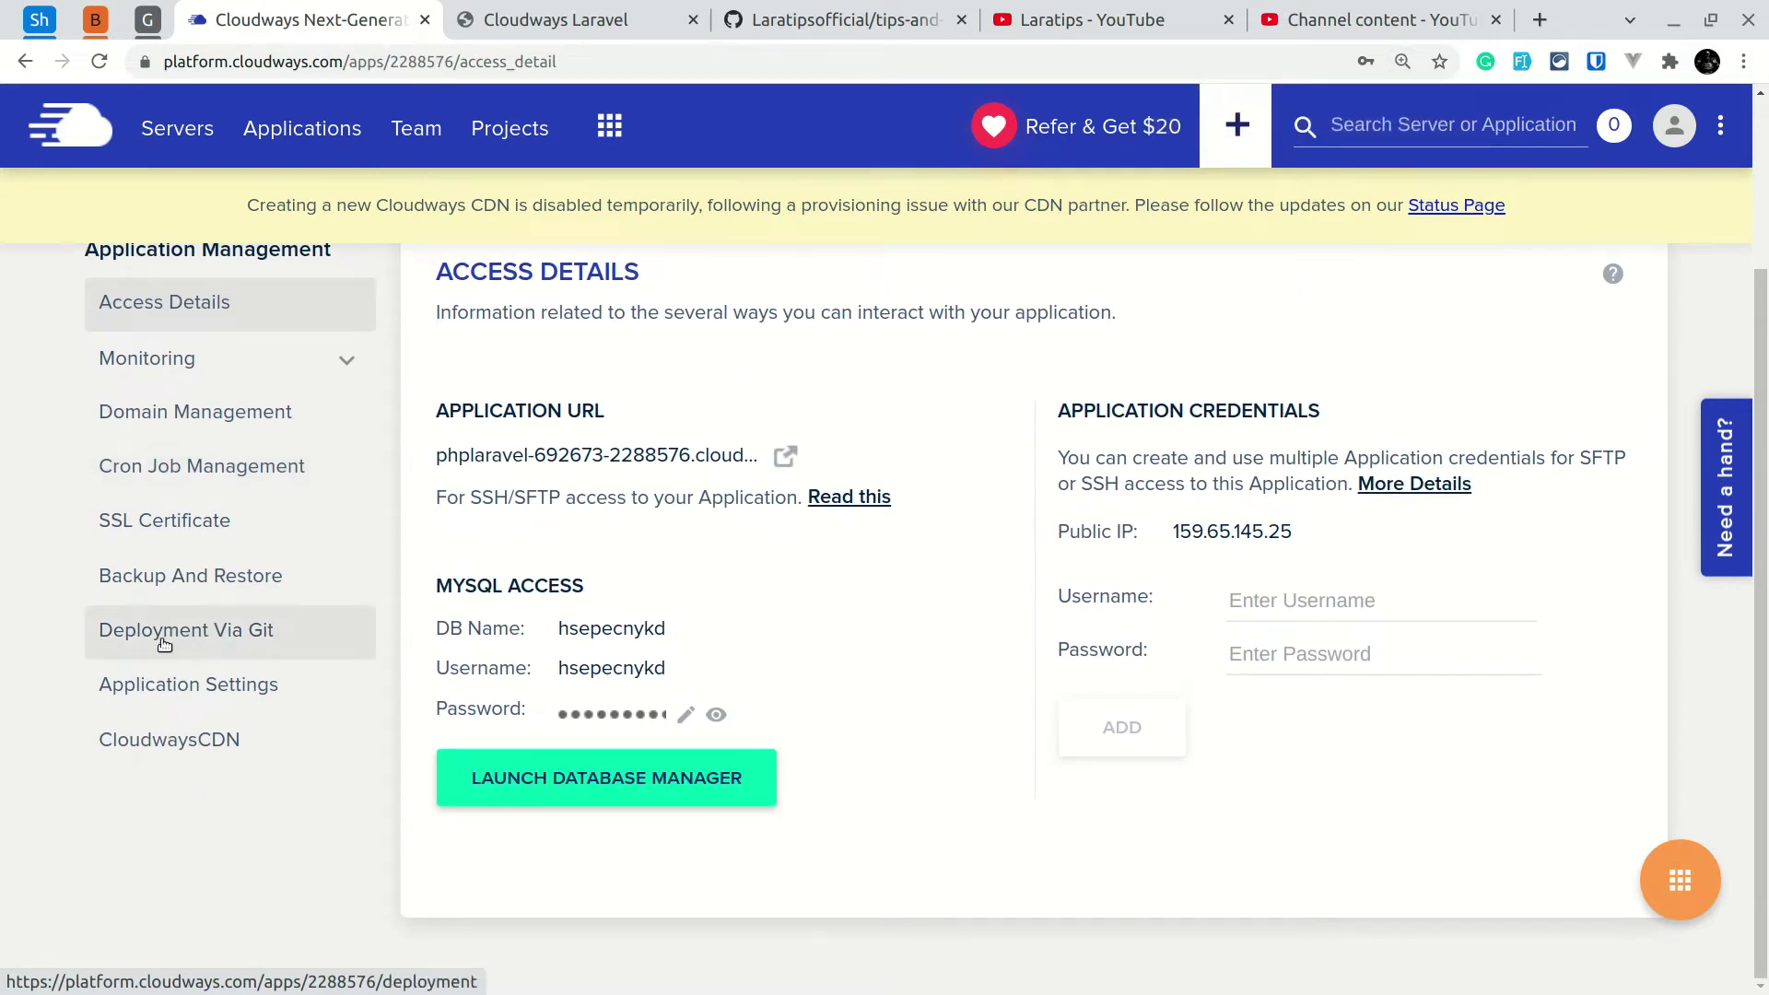
left_click(231, 635)
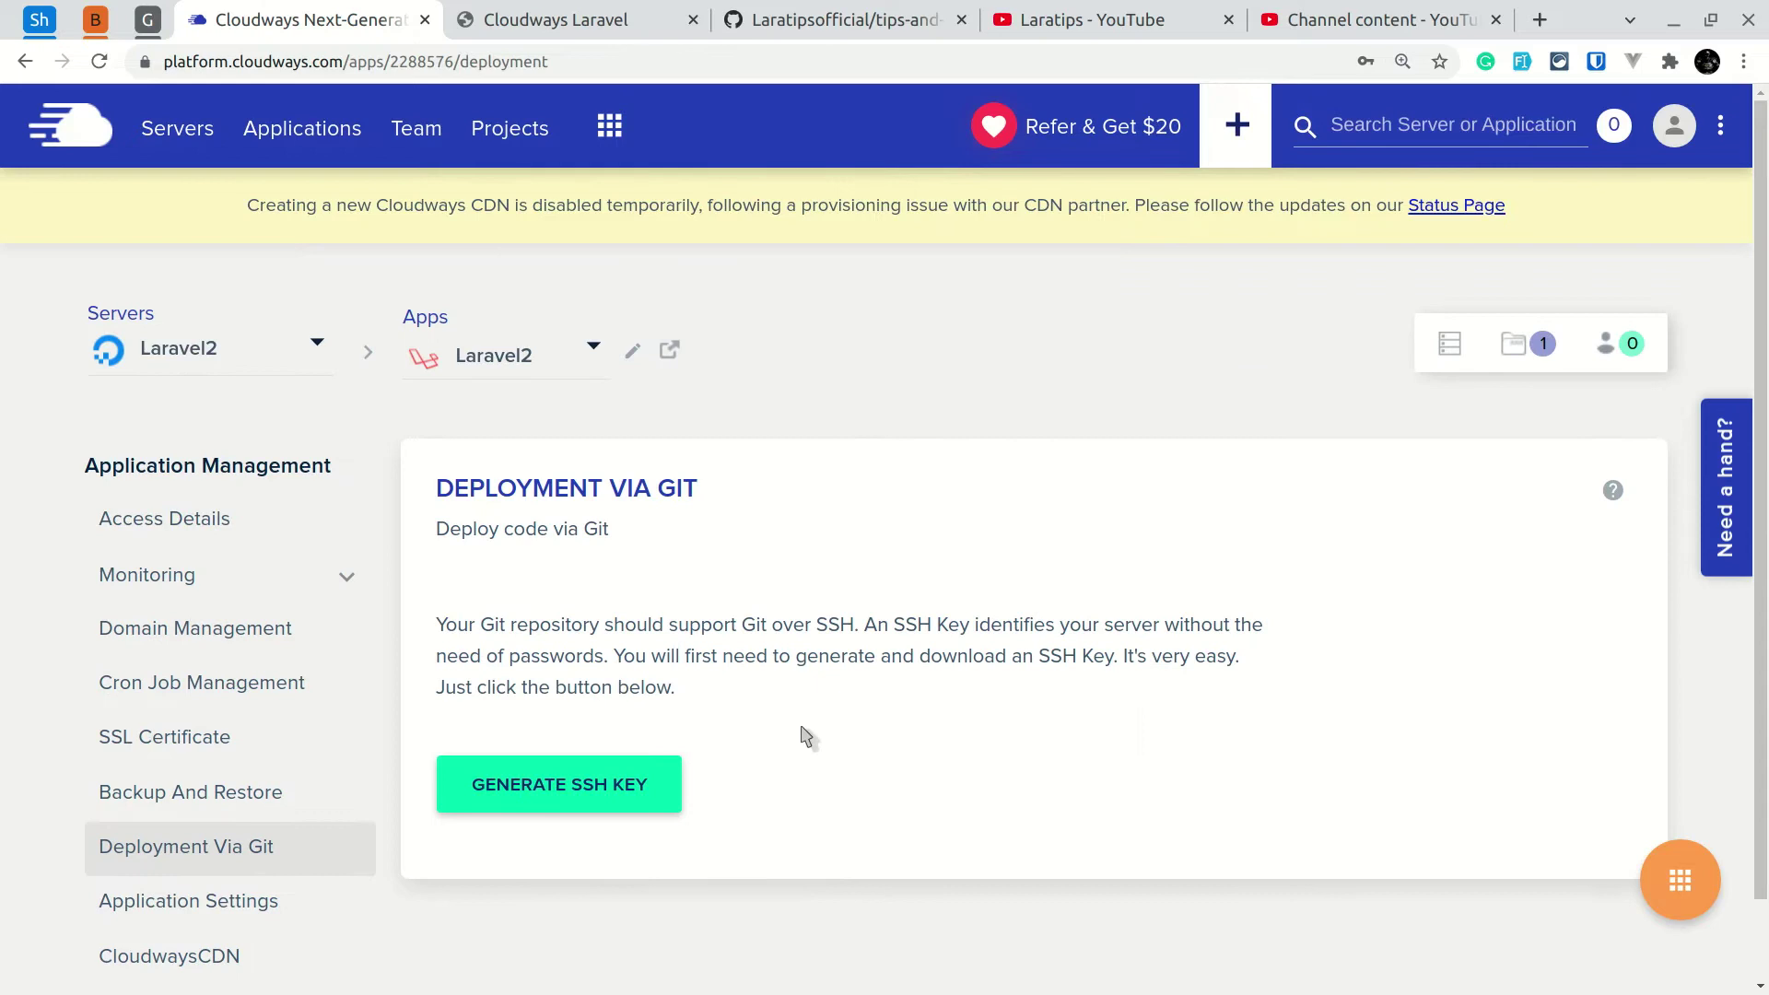
left_click(607, 791)
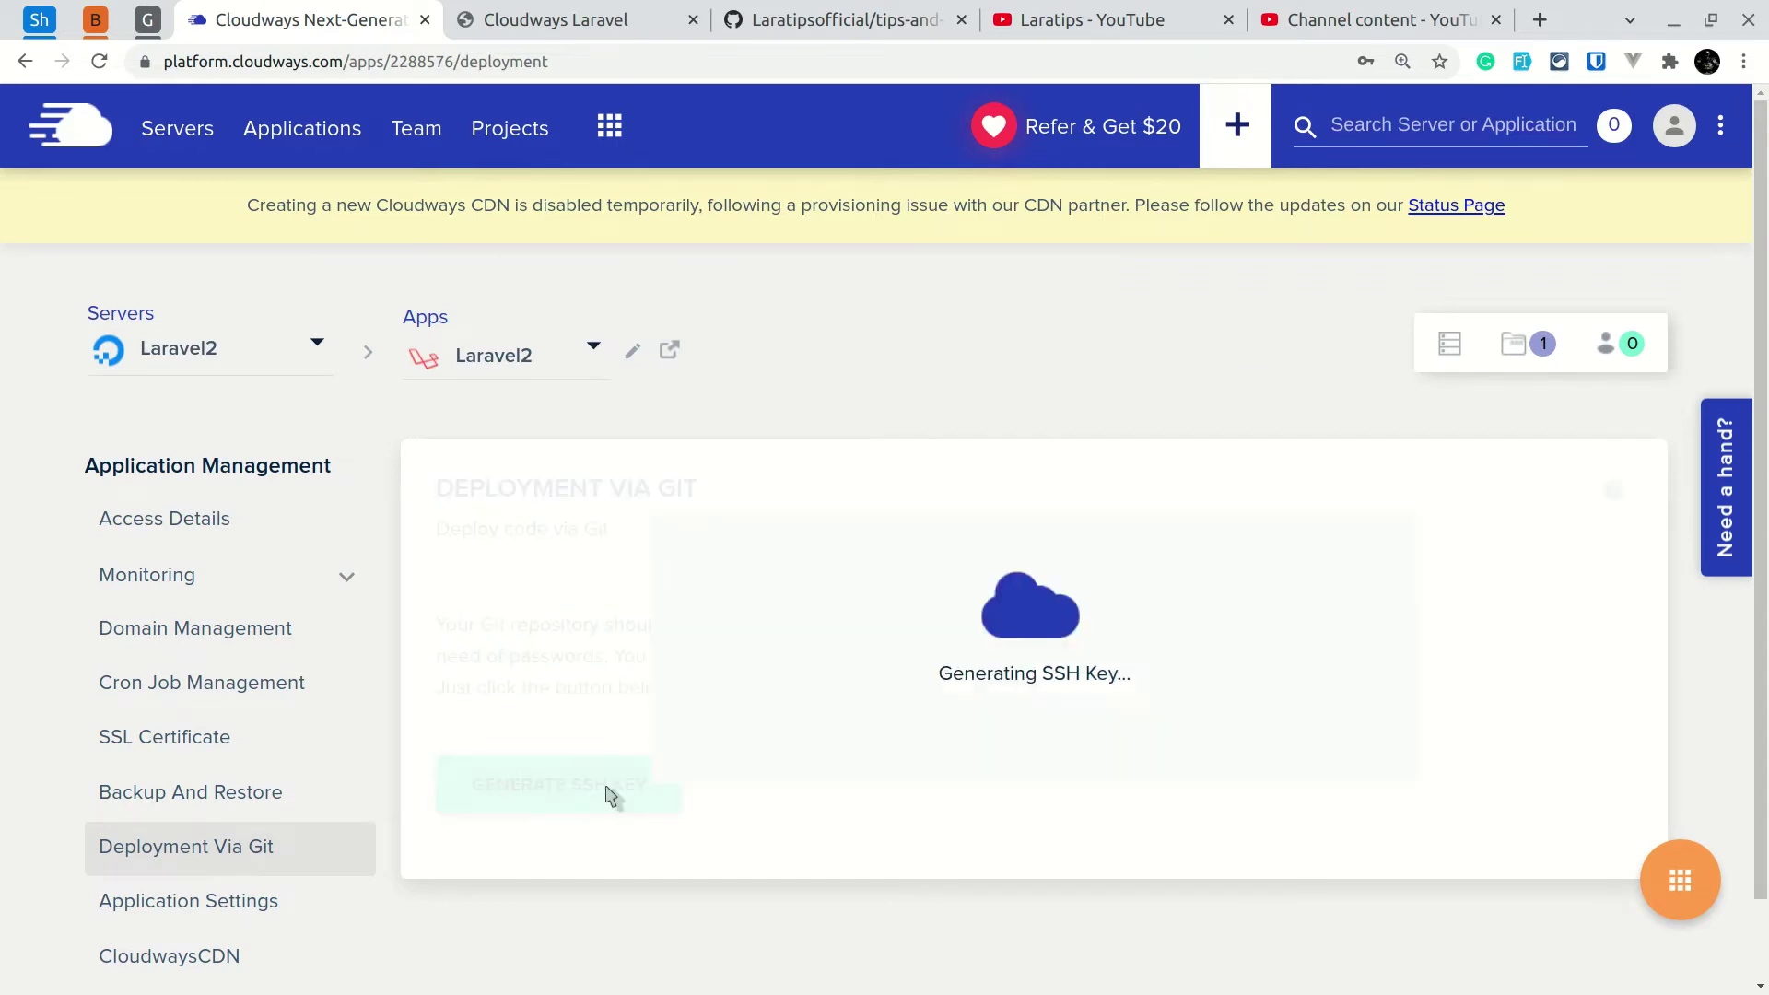
scroll(611, 794, "down", 2)
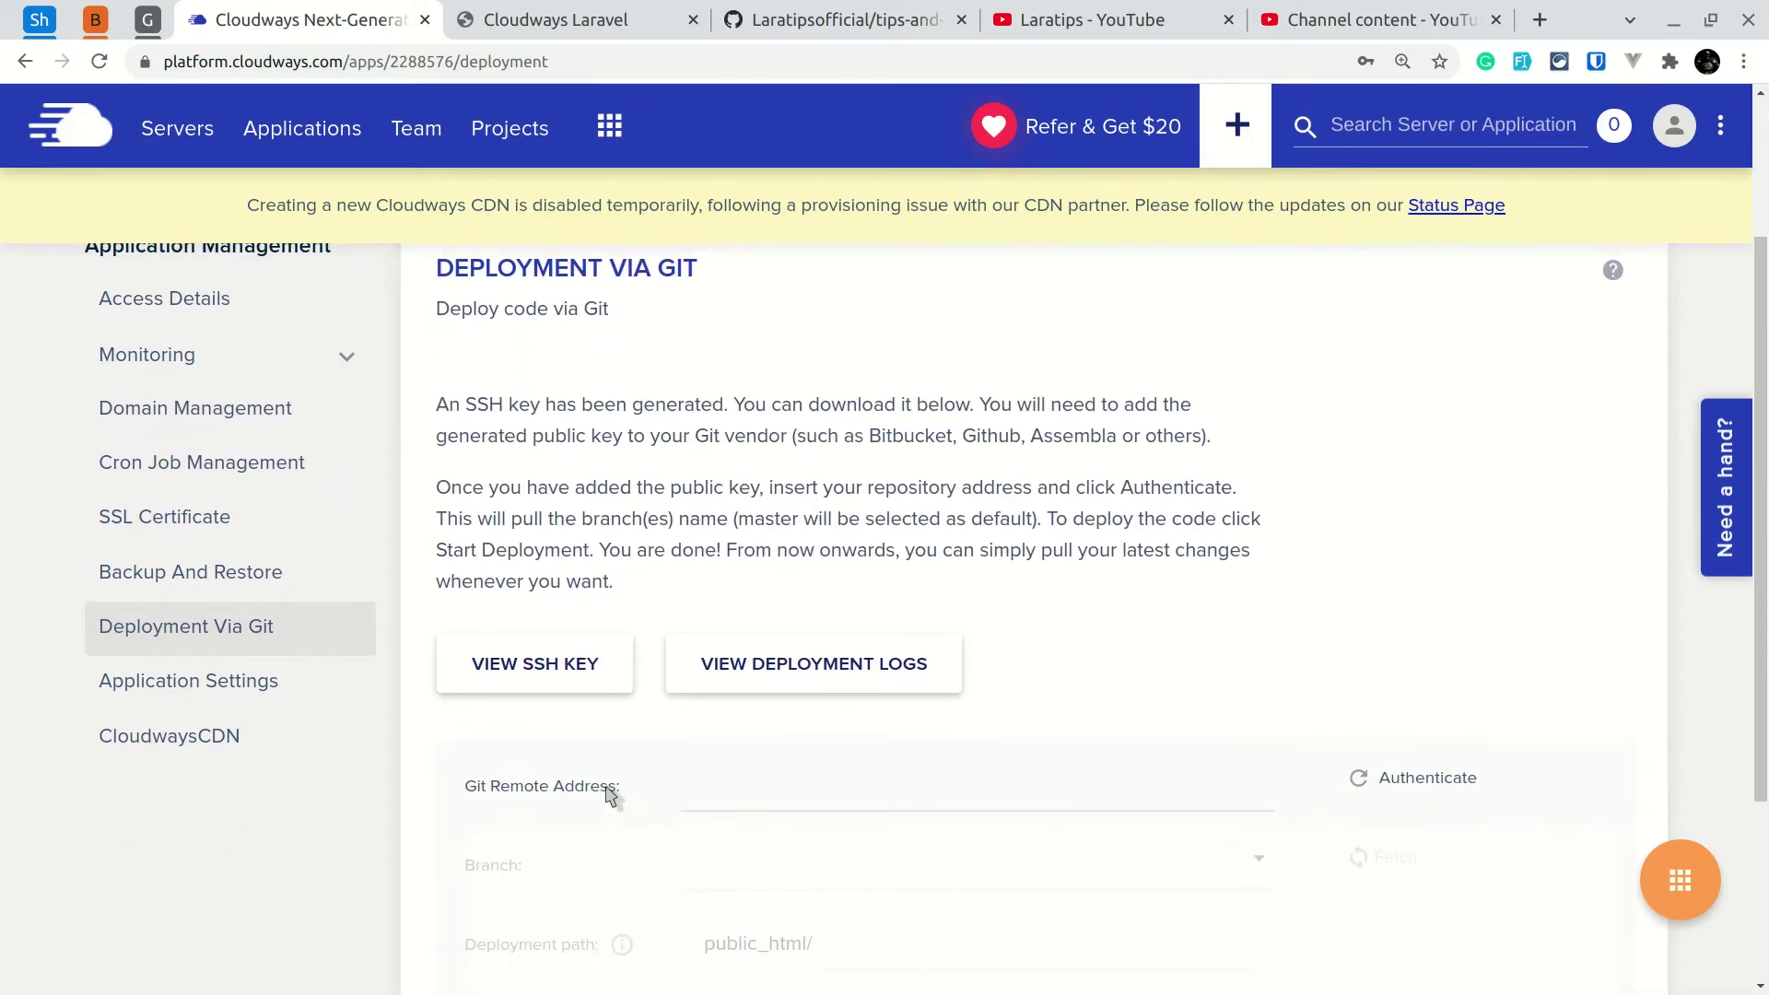
View the generated SSH key, copy it to the clipboard and close its dialog.
scroll(607, 791, "down", 1)
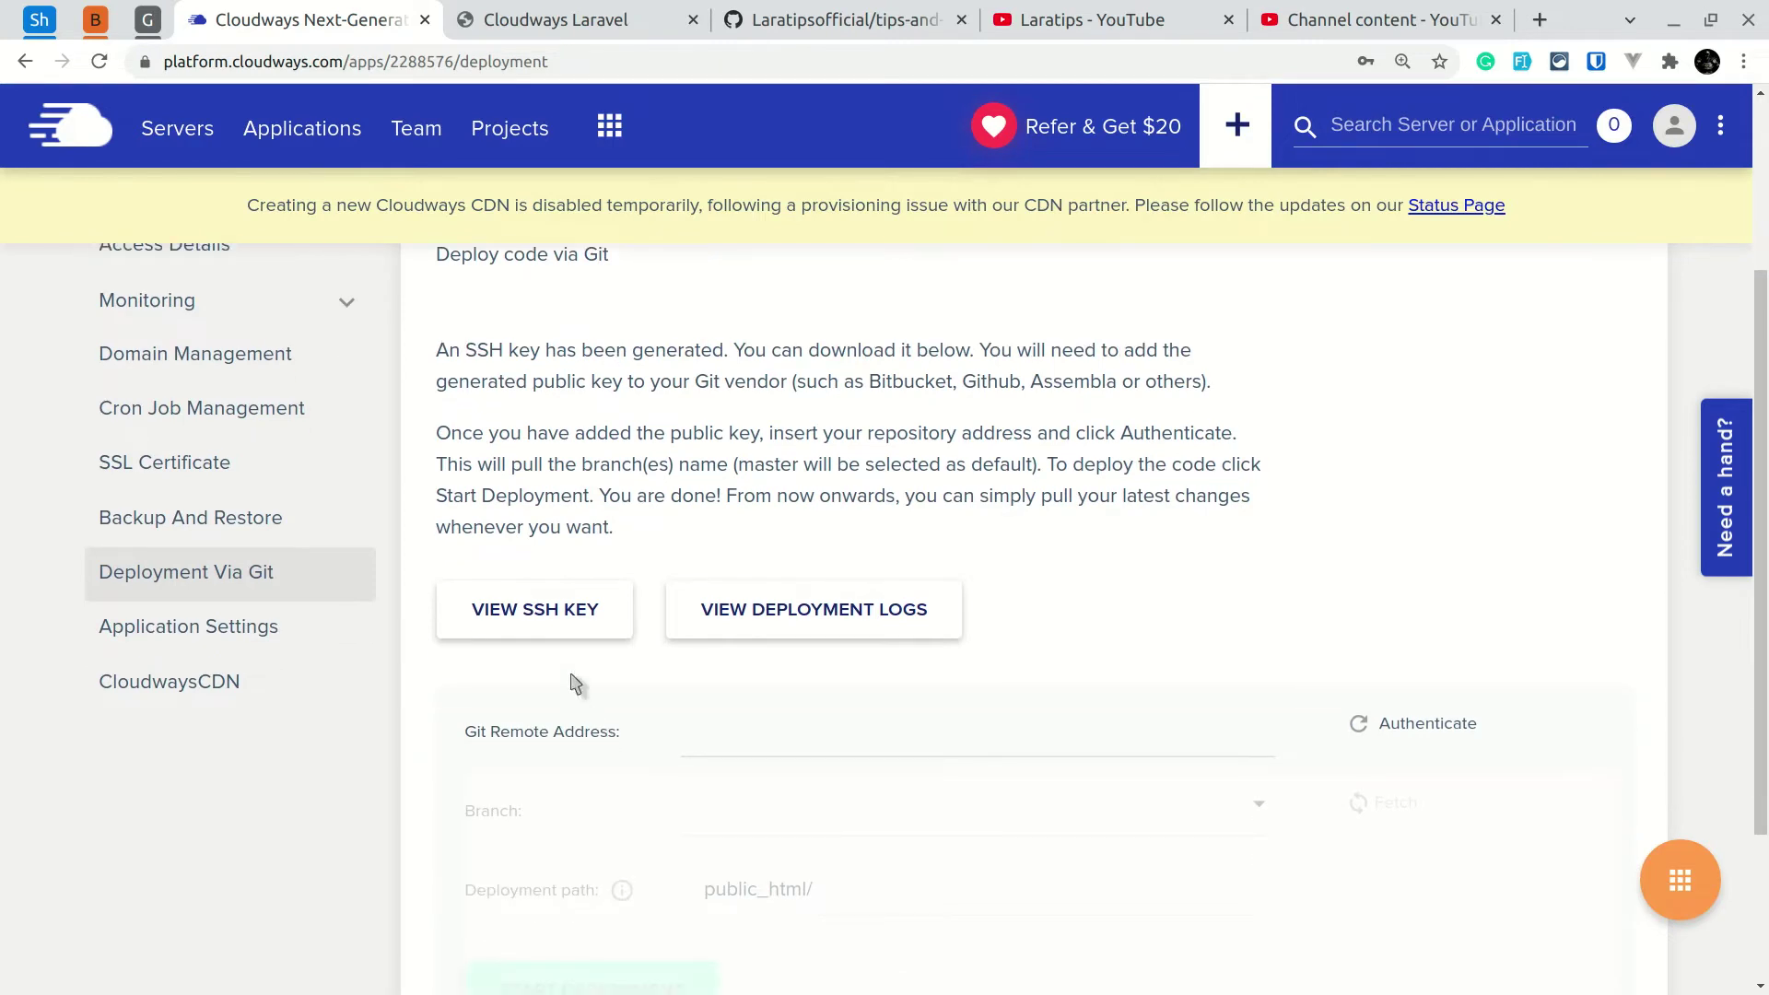
left_click(559, 621)
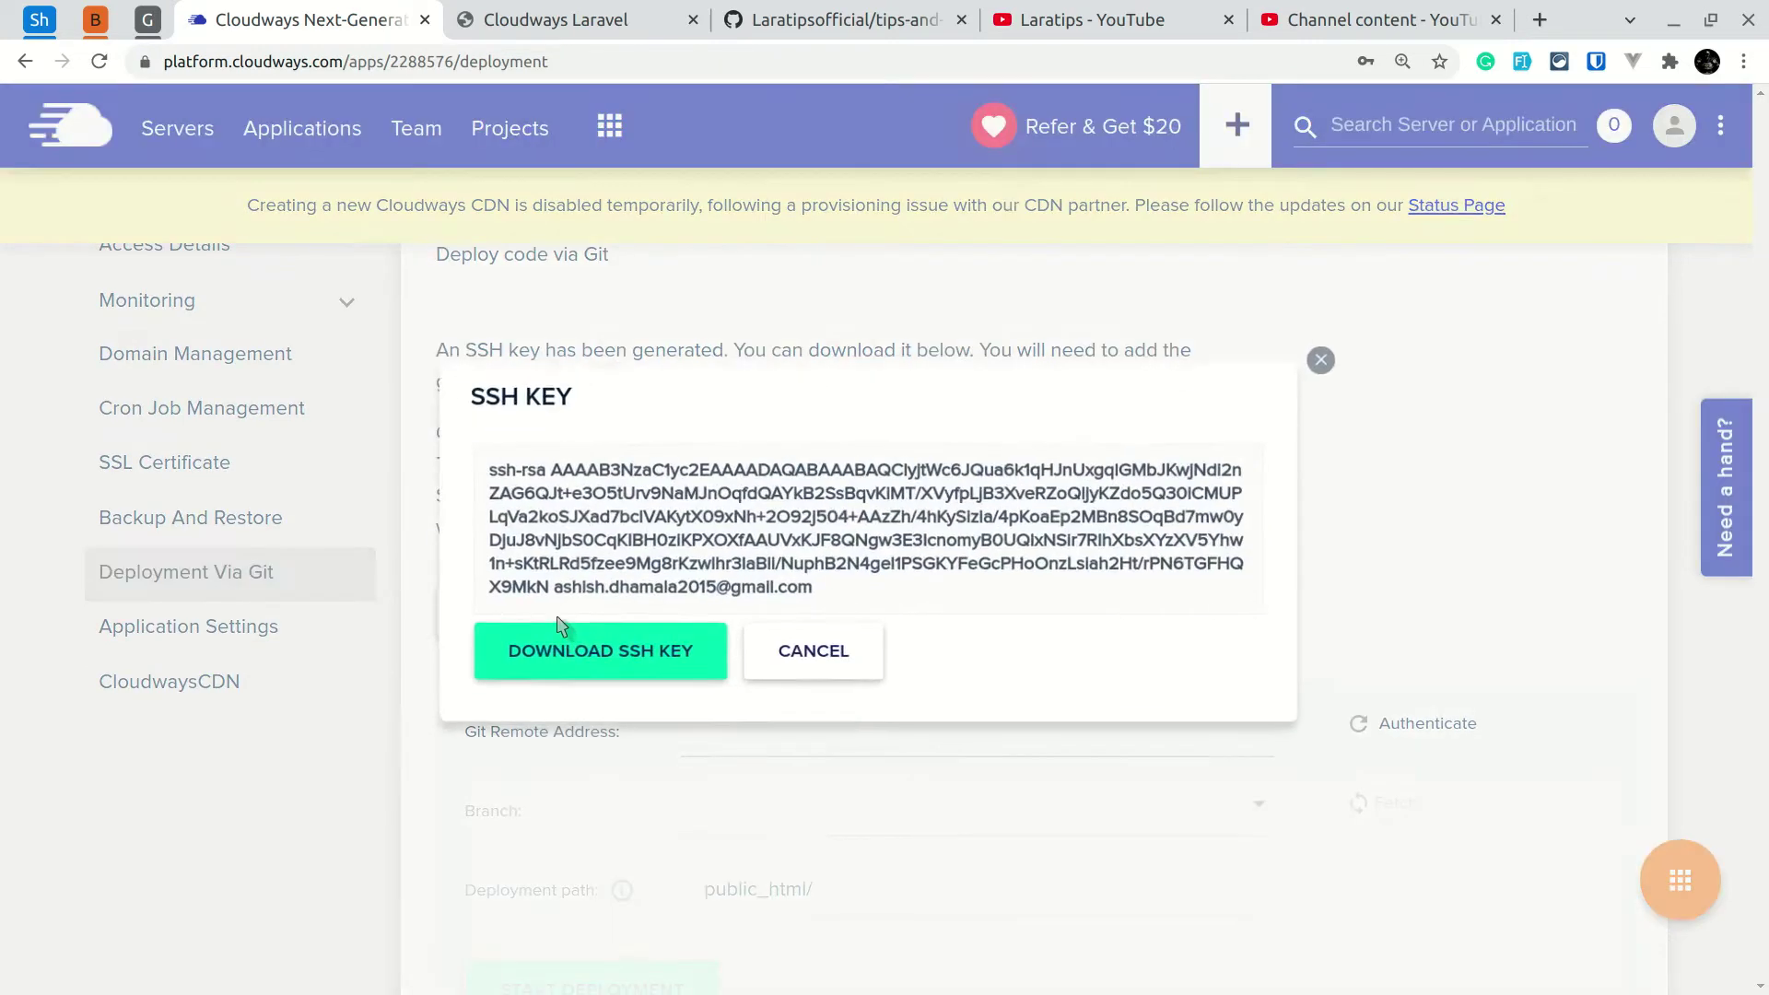
left_click(793, 518)
left_click(1339, 356)
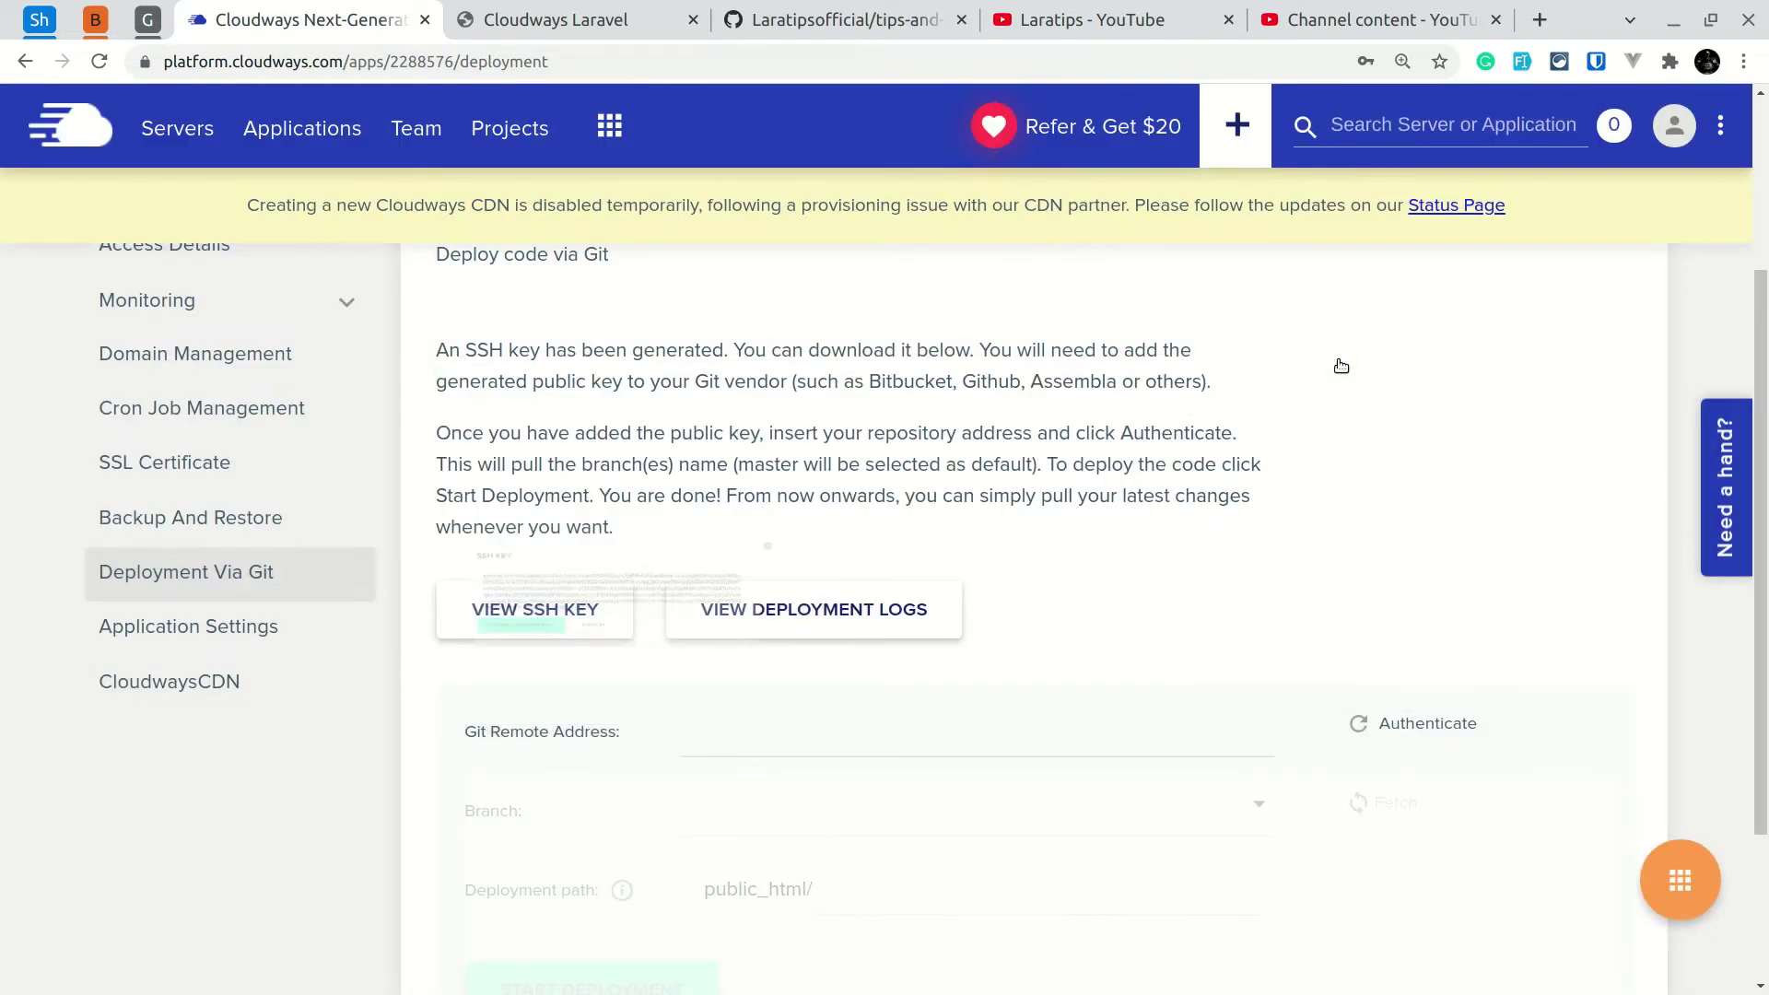
Switch to the tips-and-tricks repository on GitHub and start a new deploy key in its settings.
left_click(840, 9)
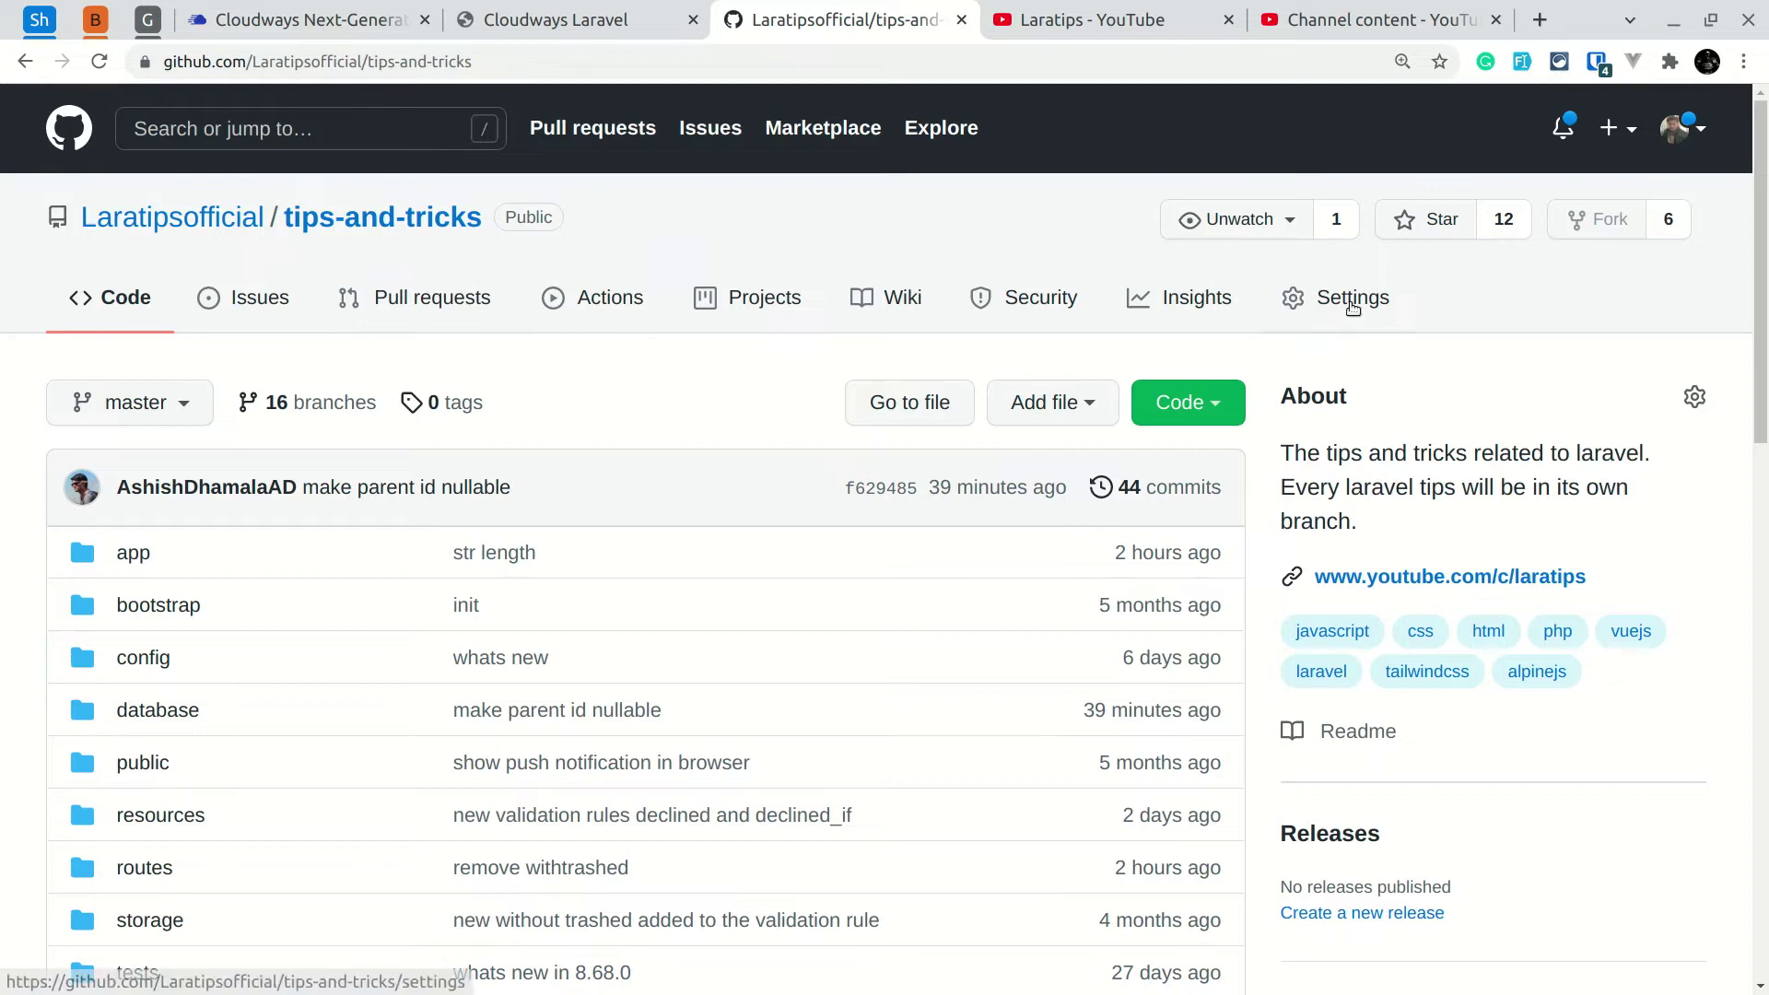
left_click(1352, 304)
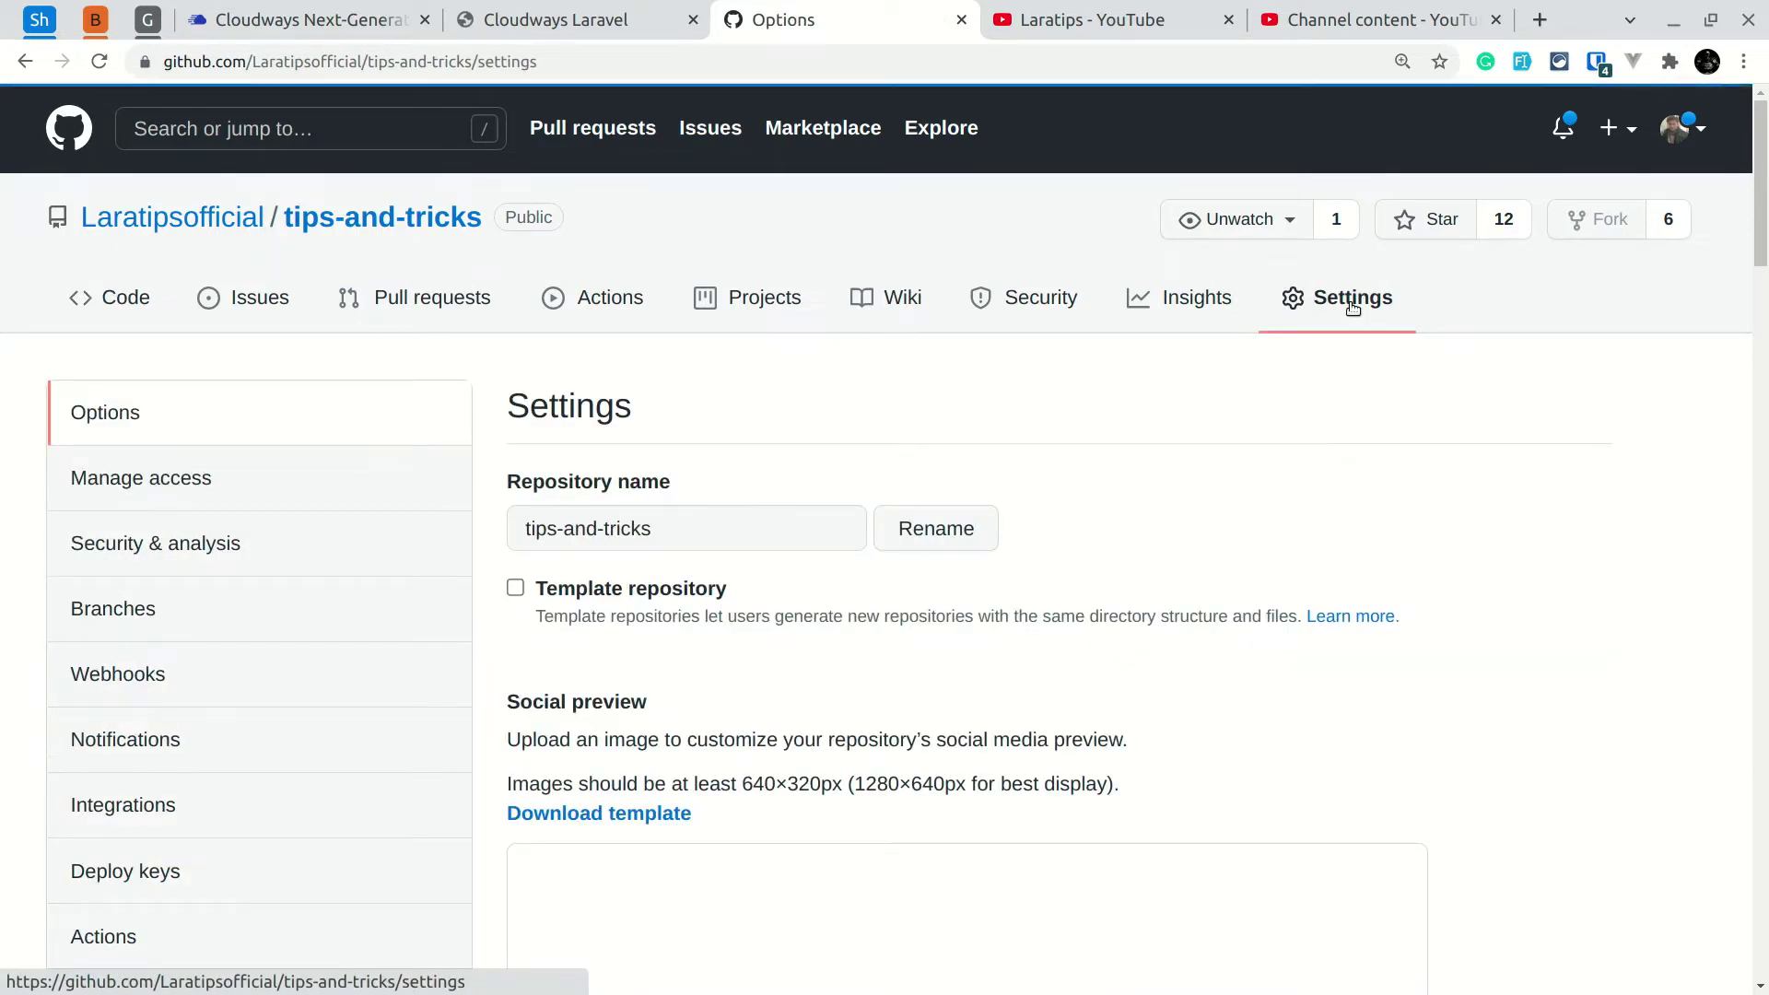
left_click(162, 874)
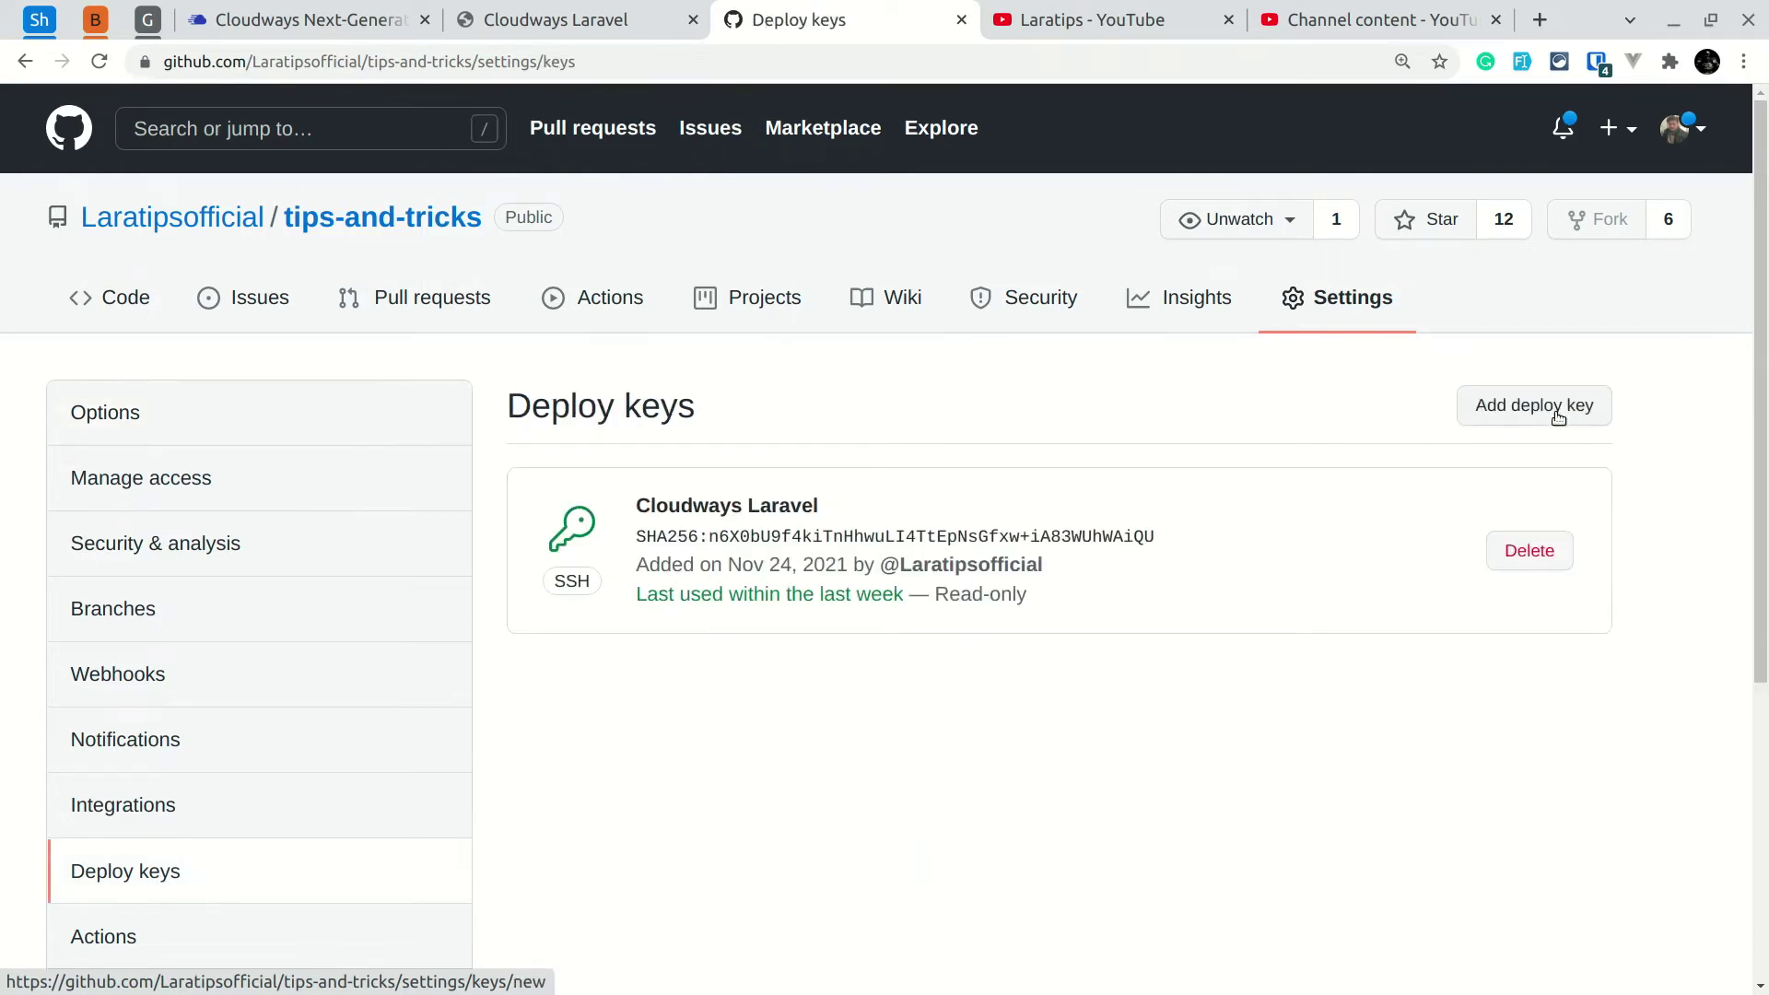
left_click(1557, 410)
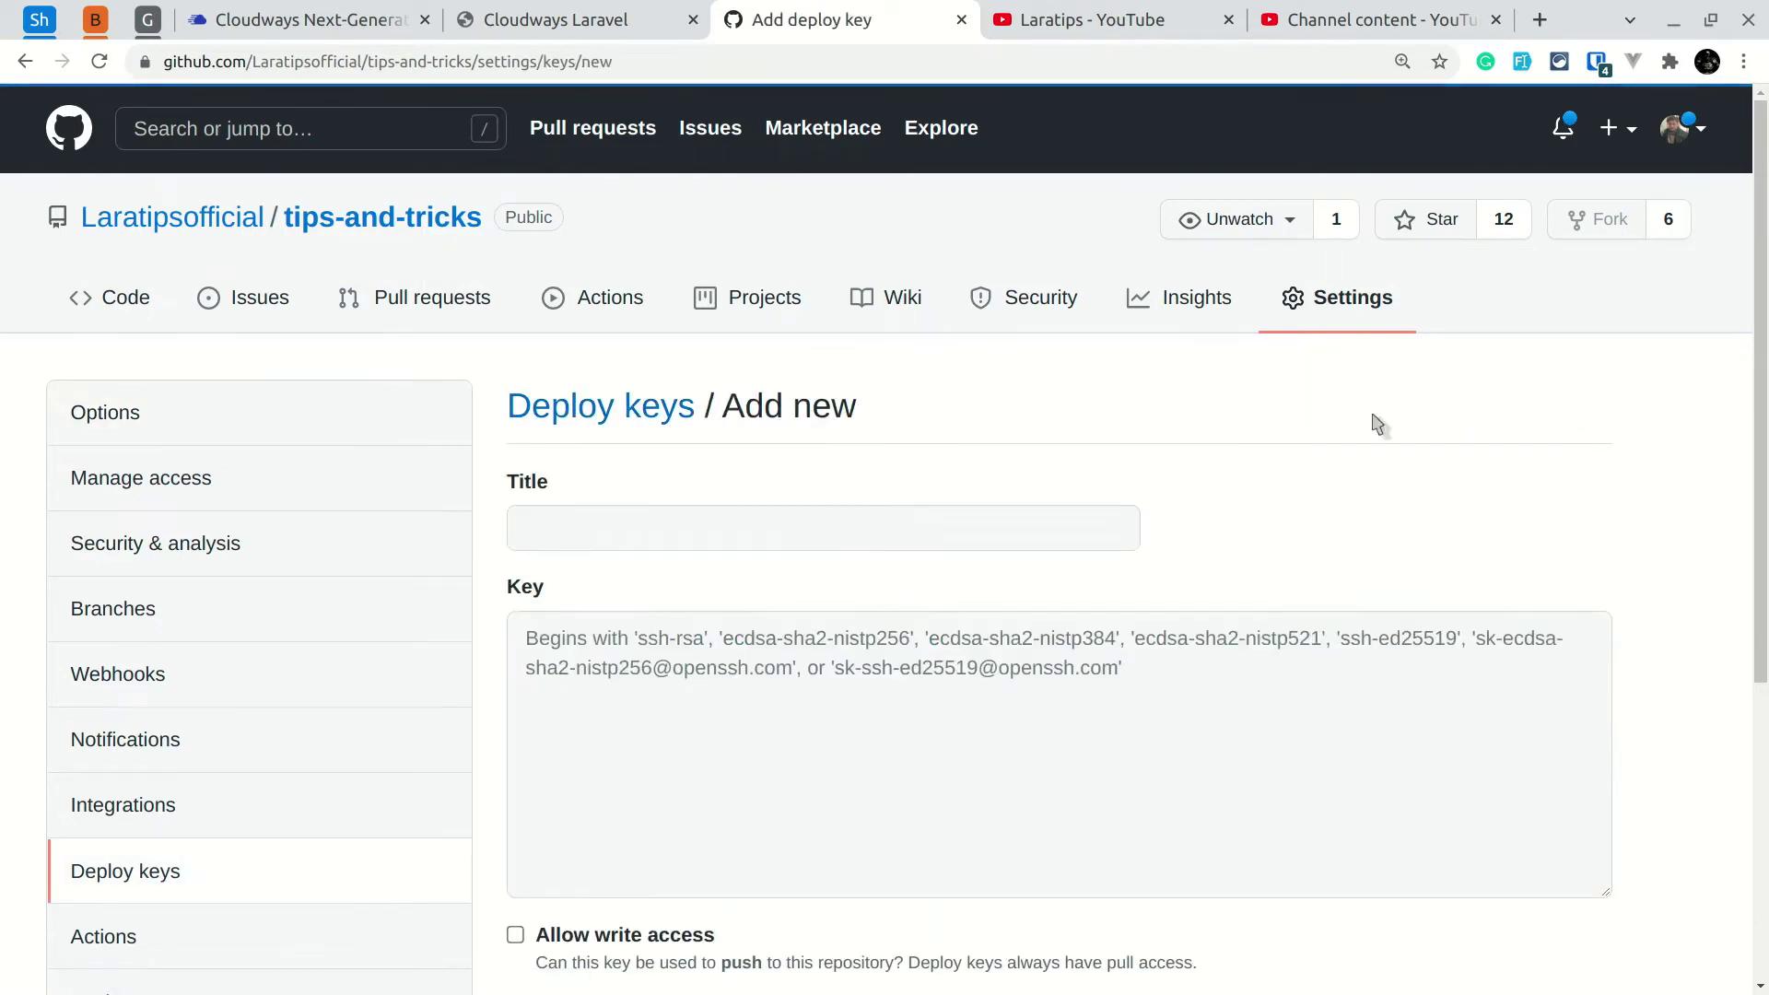
Paste the copied SSH key into the deploy key form, title it "Laravel Cloudways 2" and add it.
left_click(1052, 699)
key("ctrl+v")
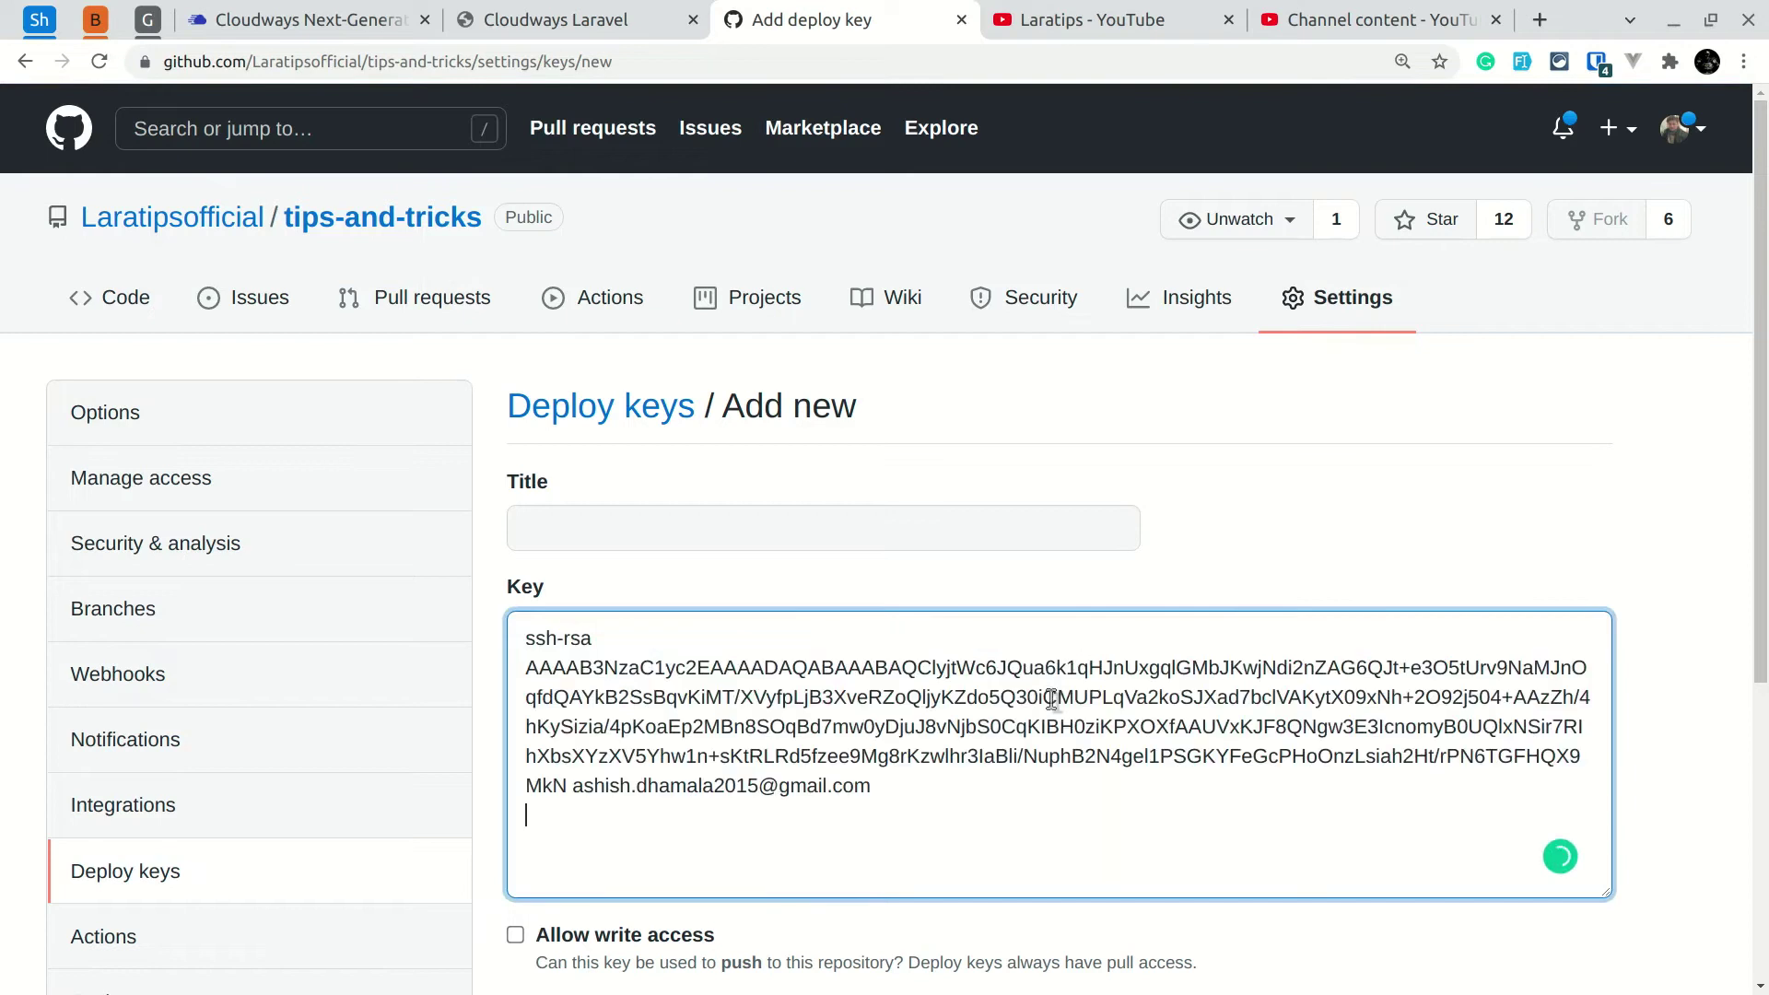
left_click(775, 547)
type("Lara")
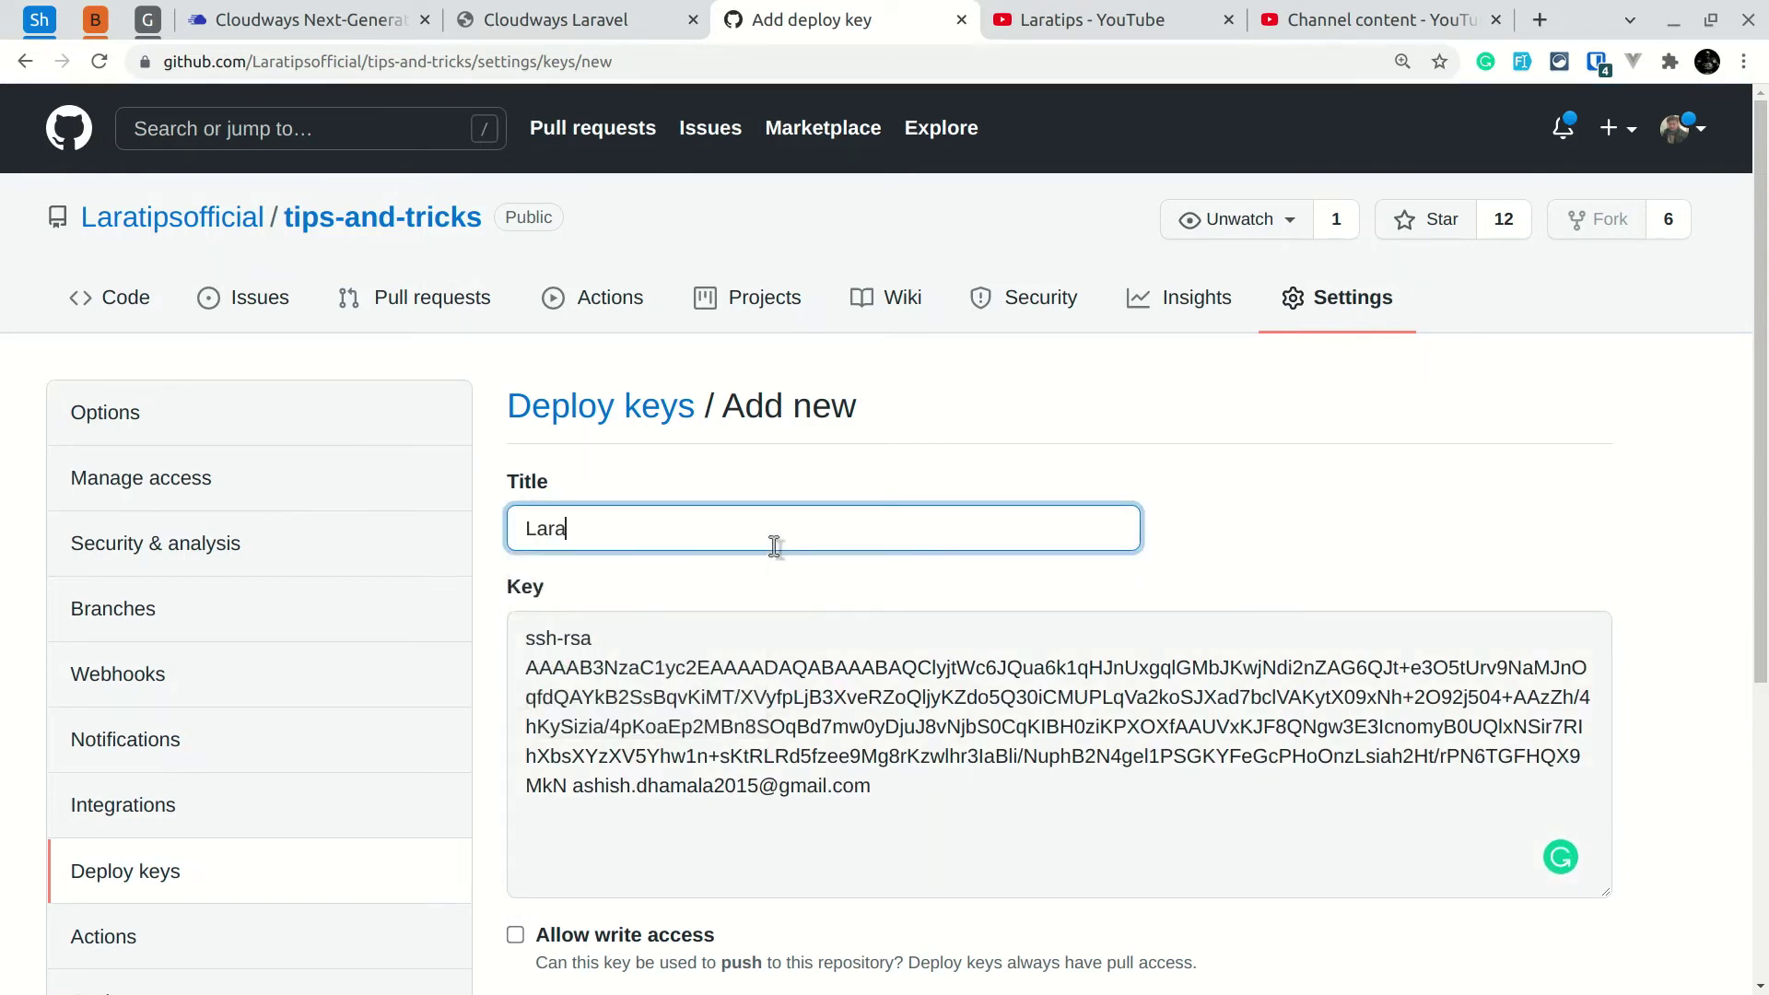
type("vel Cloudways 2")
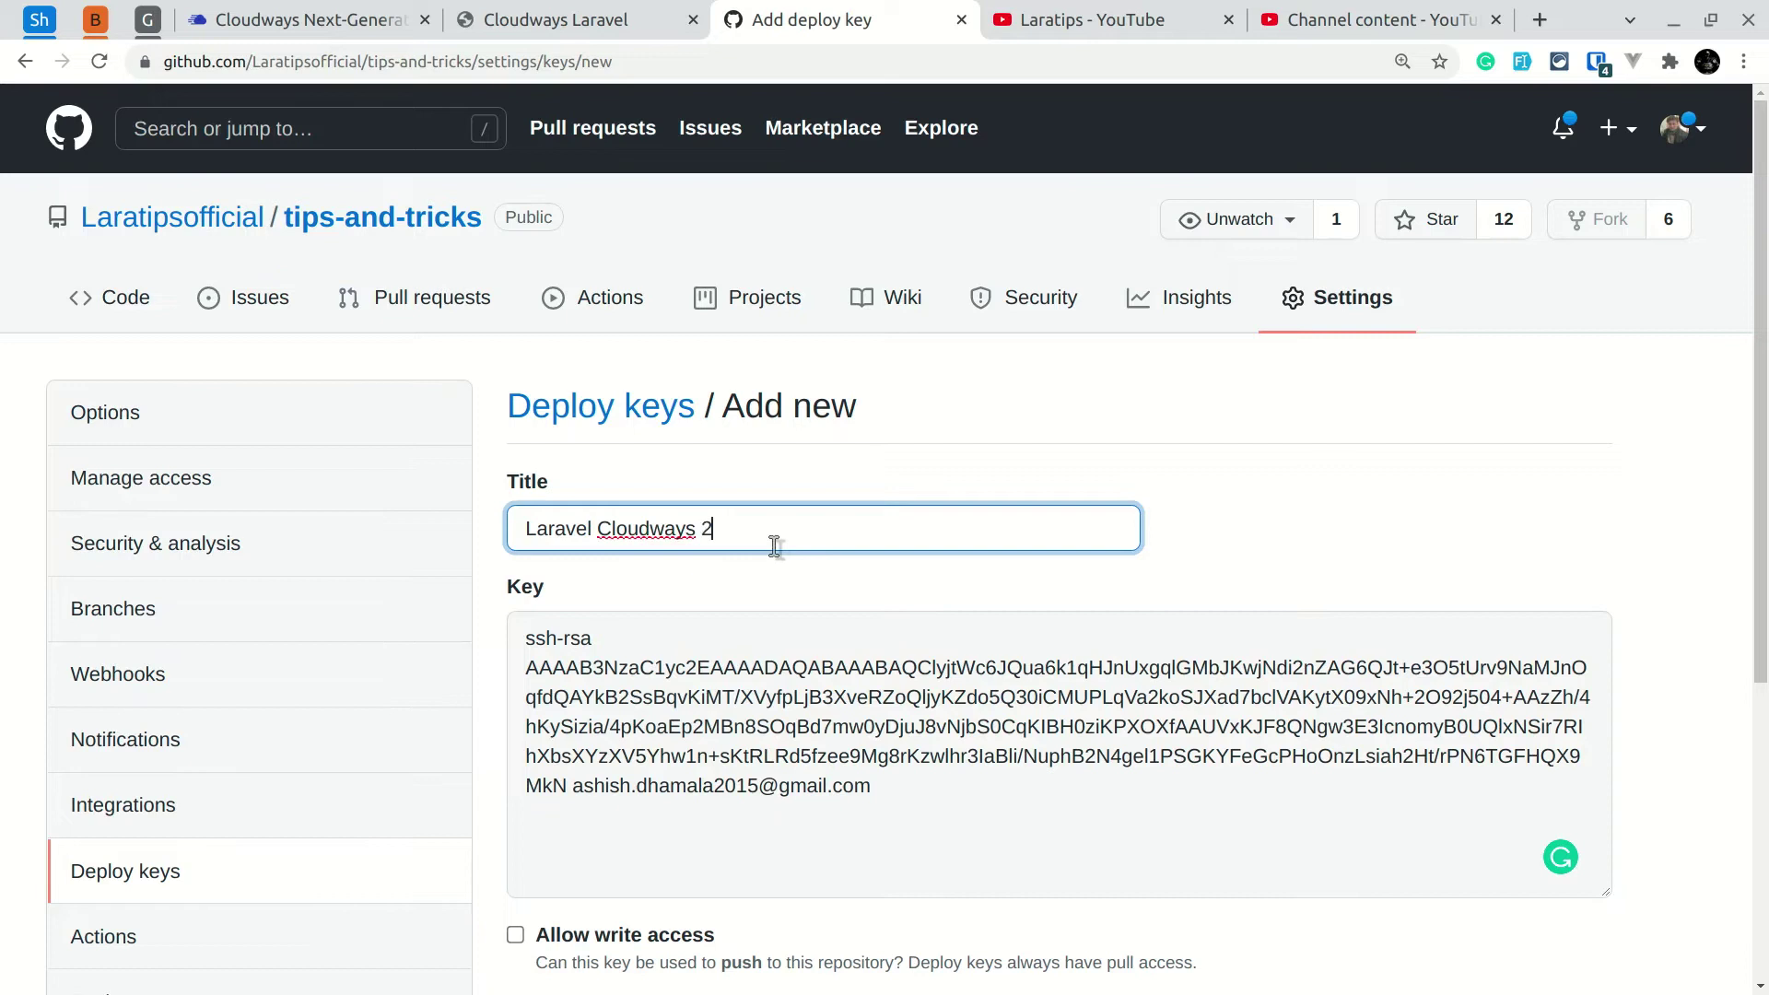
scroll(775, 547, "down", 3)
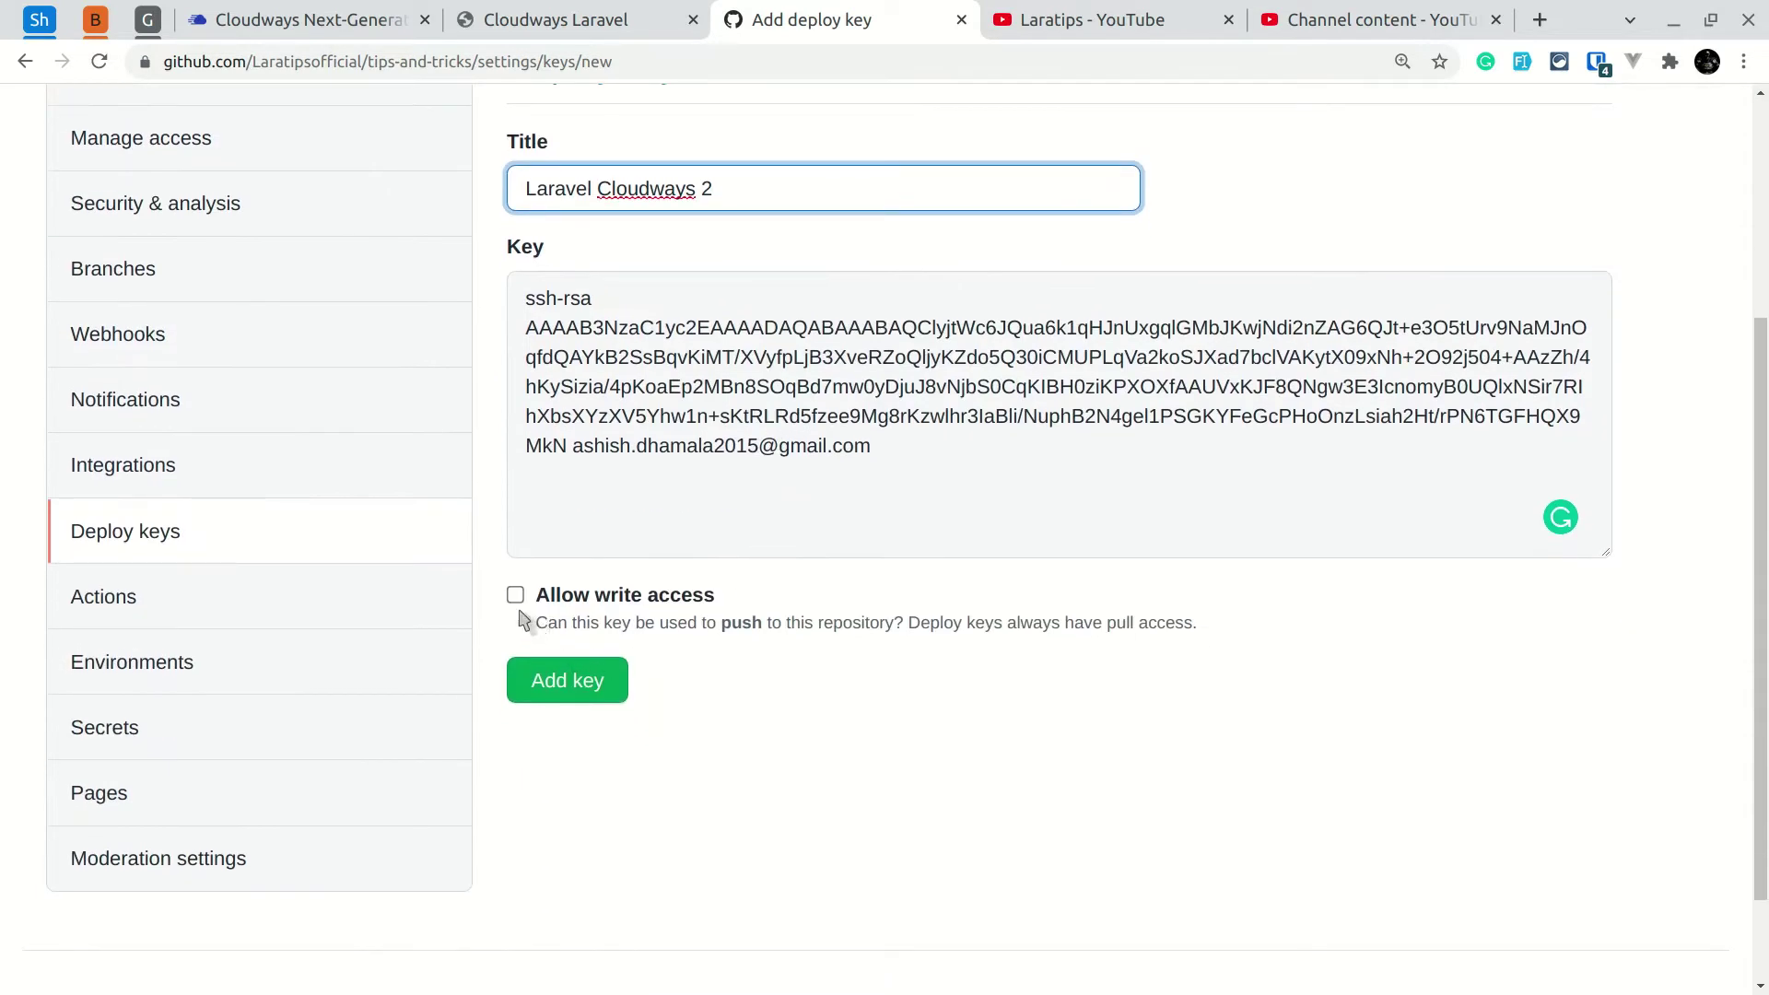
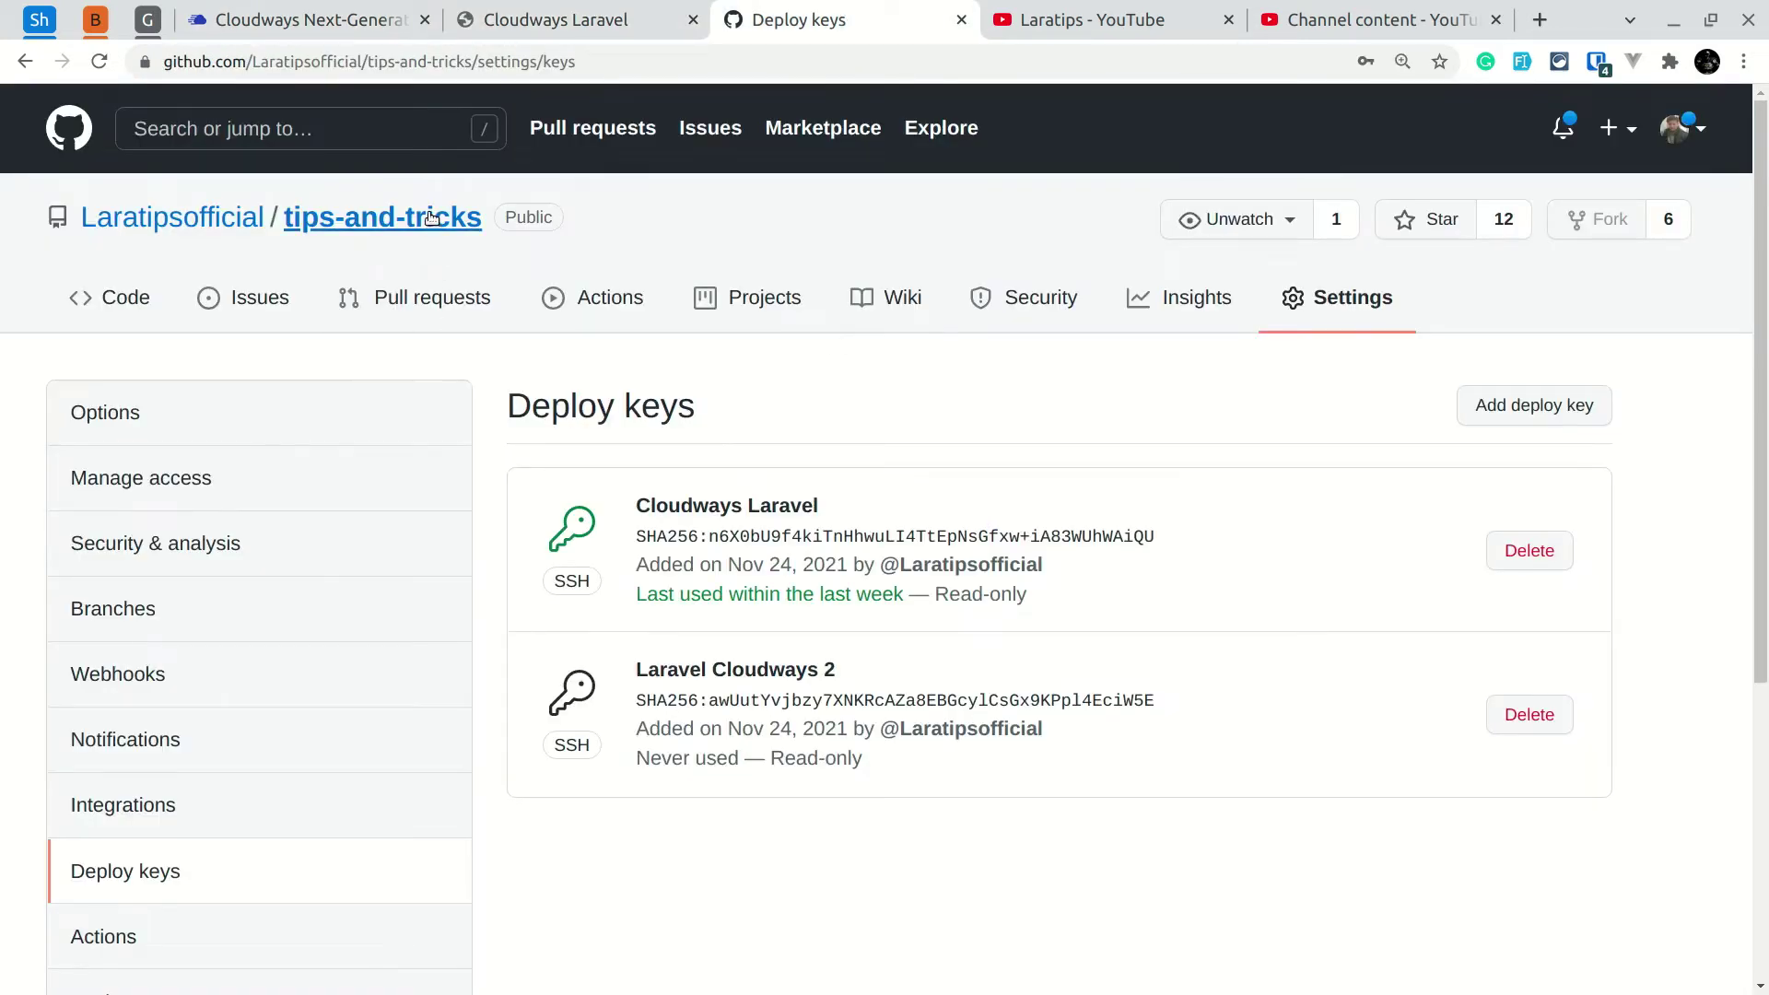
Return to the tips-and-tricks repository's code page and copy its SSH clone address.
left_click(431, 218)
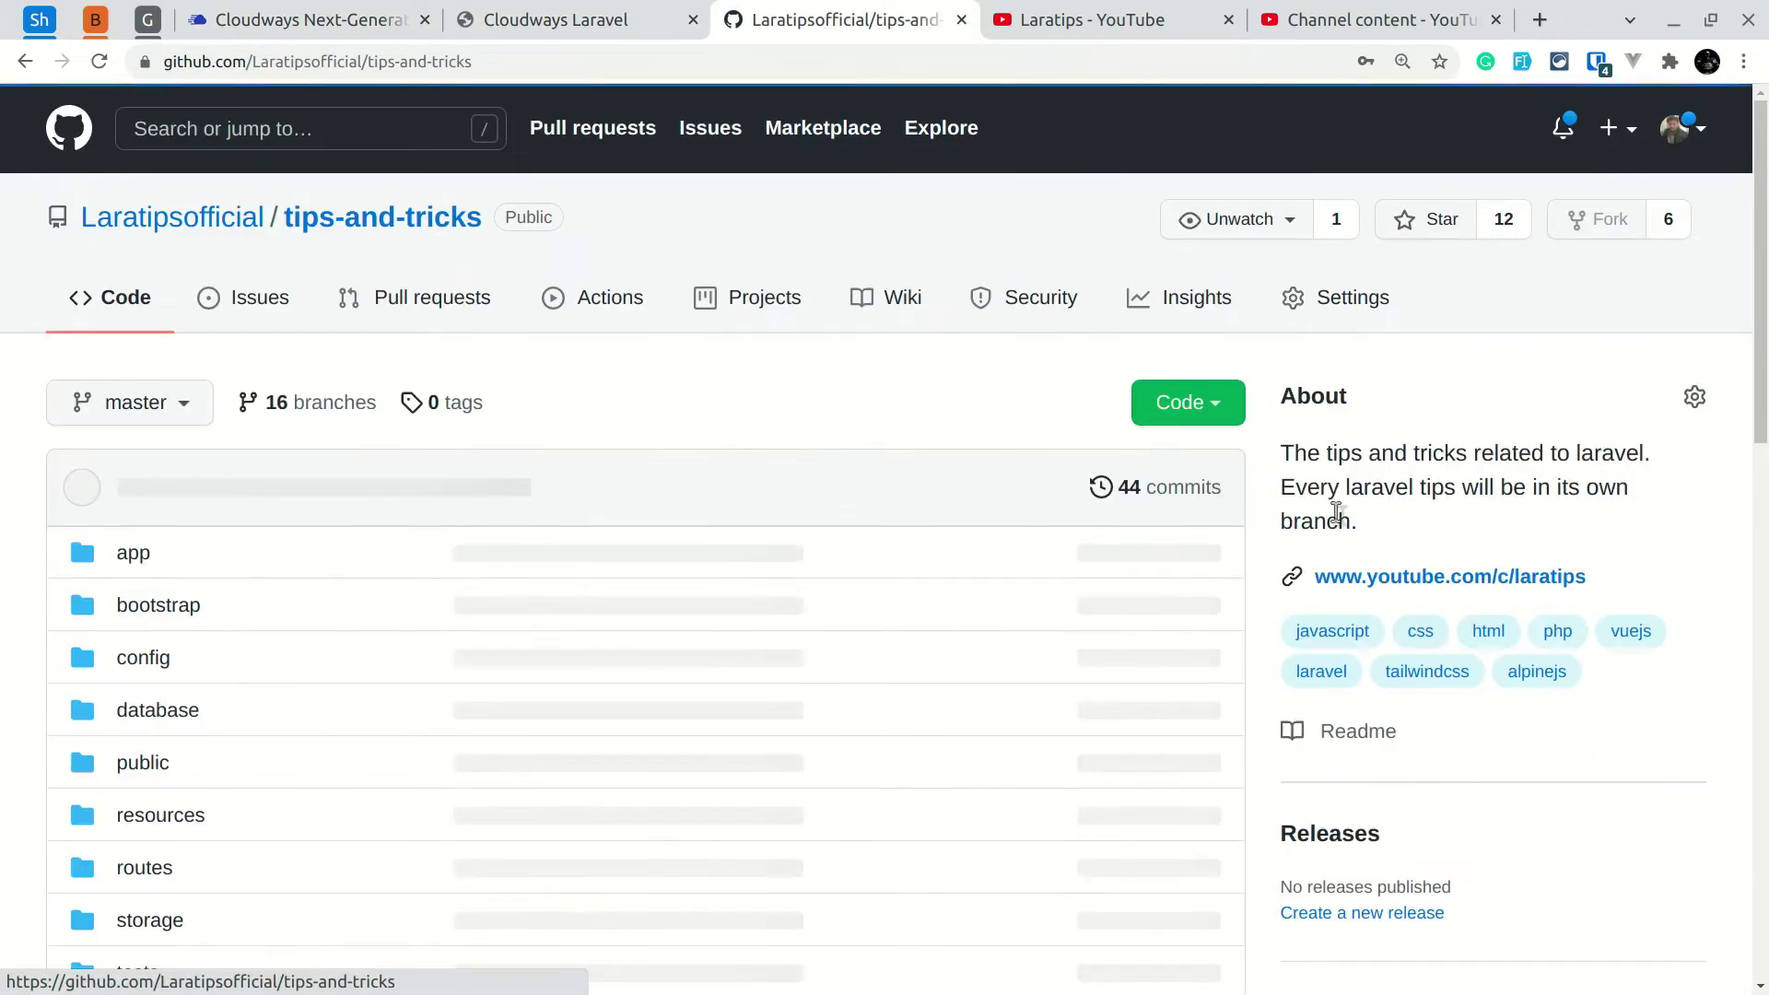
left_click(1186, 409)
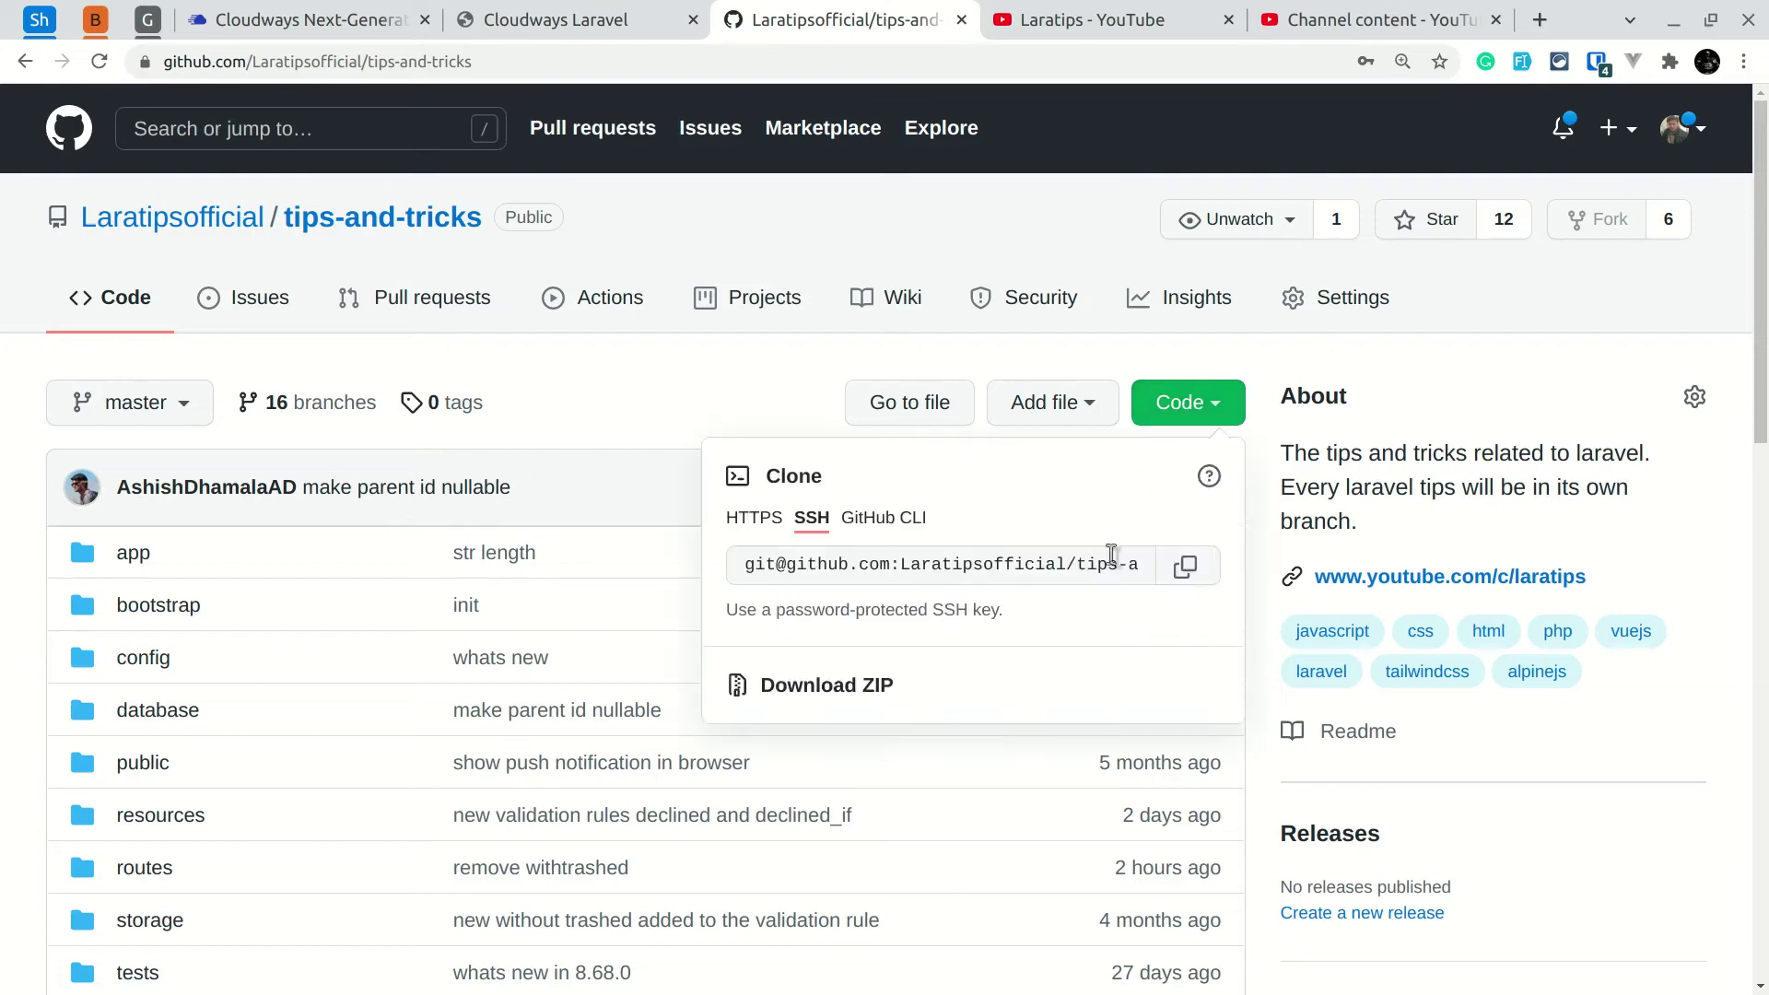
left_click(1170, 553)
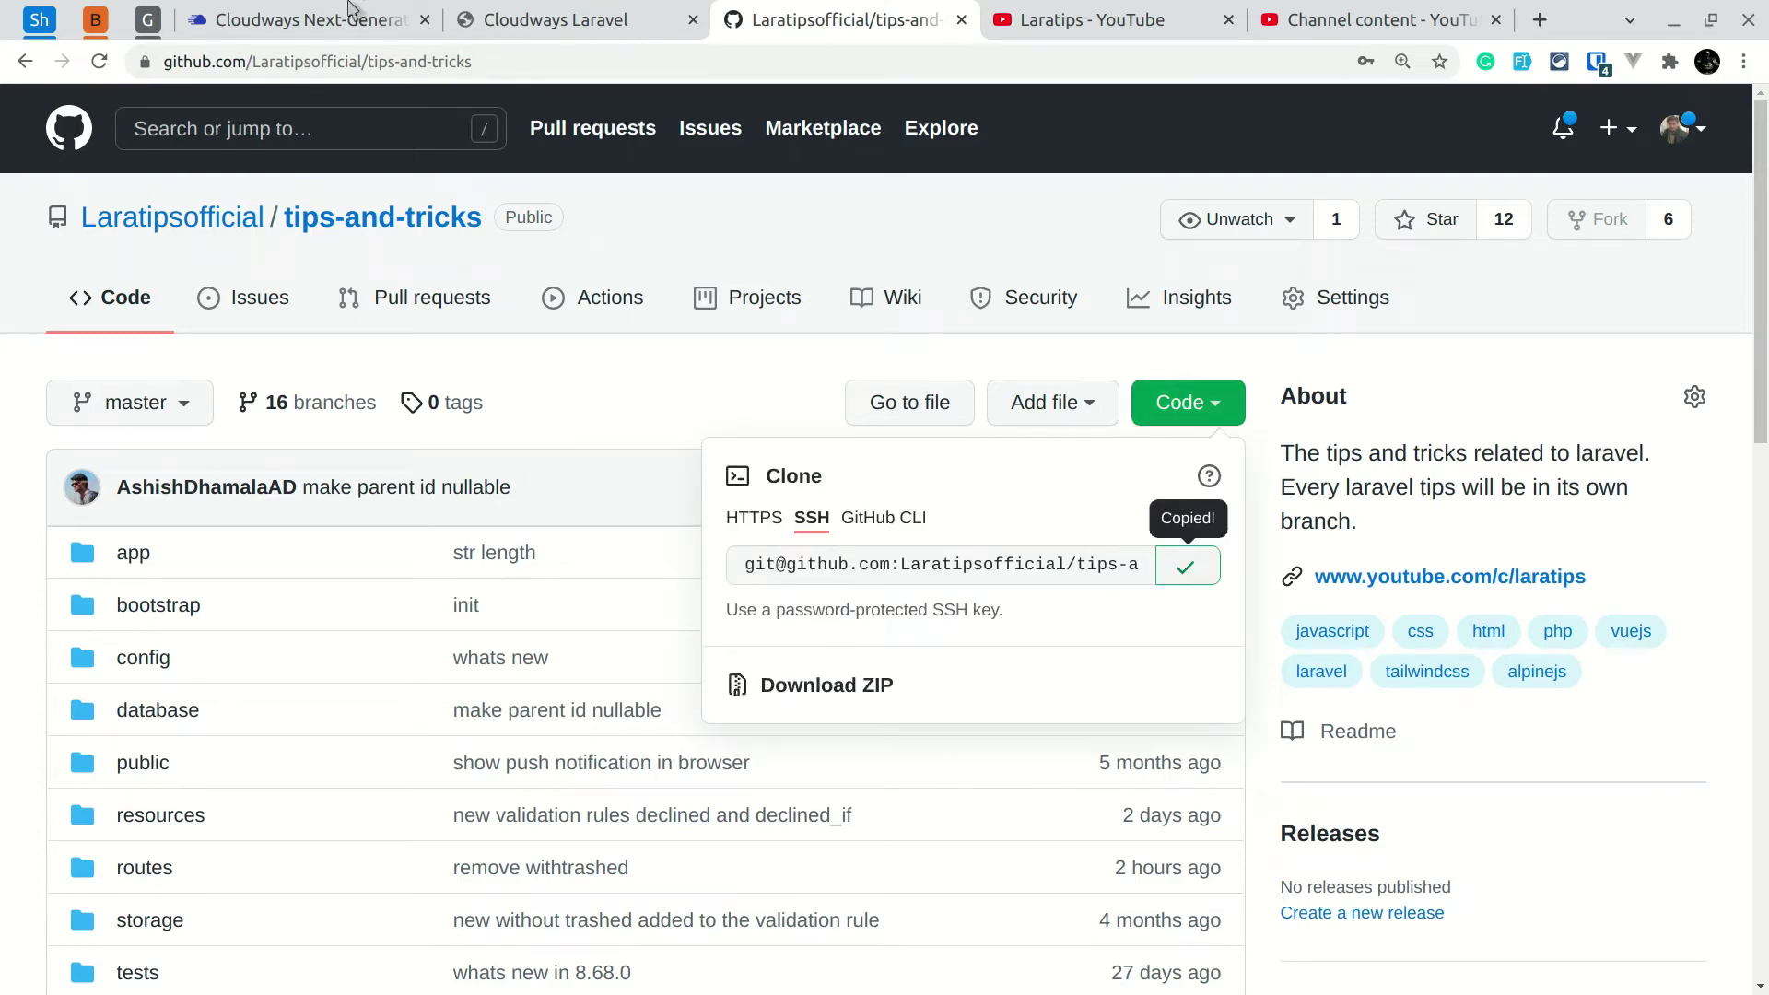
left_click(304, 20)
left_click(737, 547)
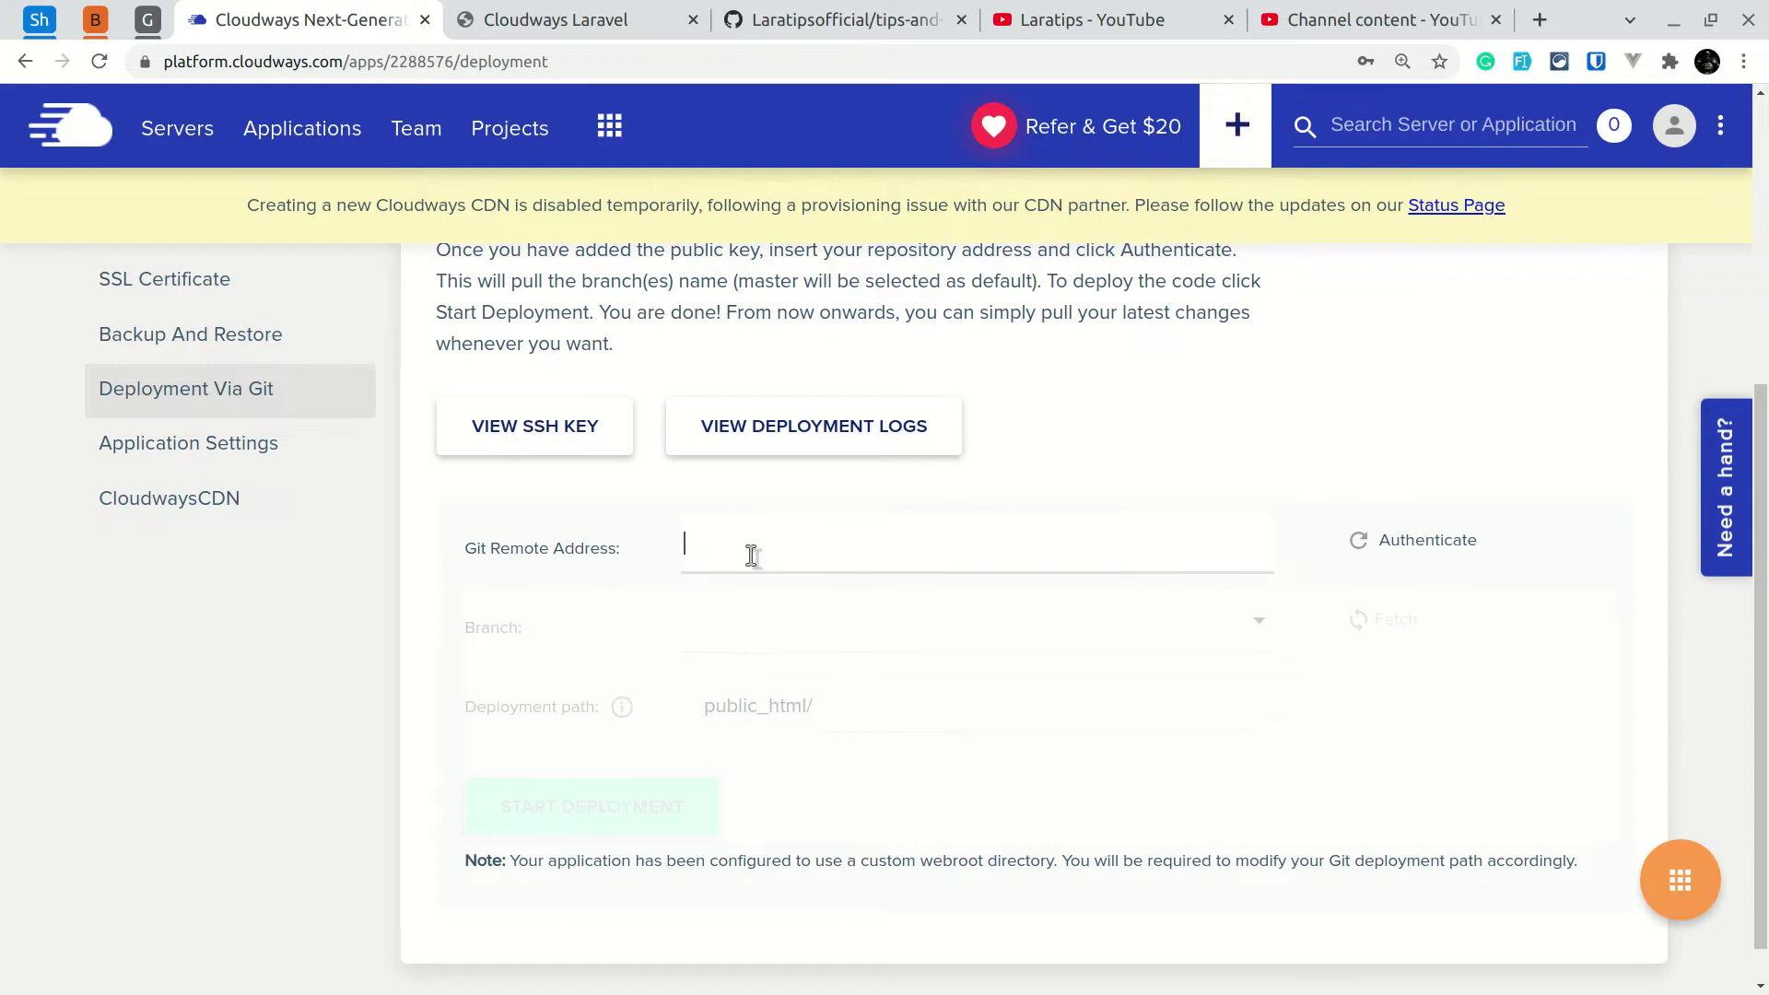
key("ctrl+v")
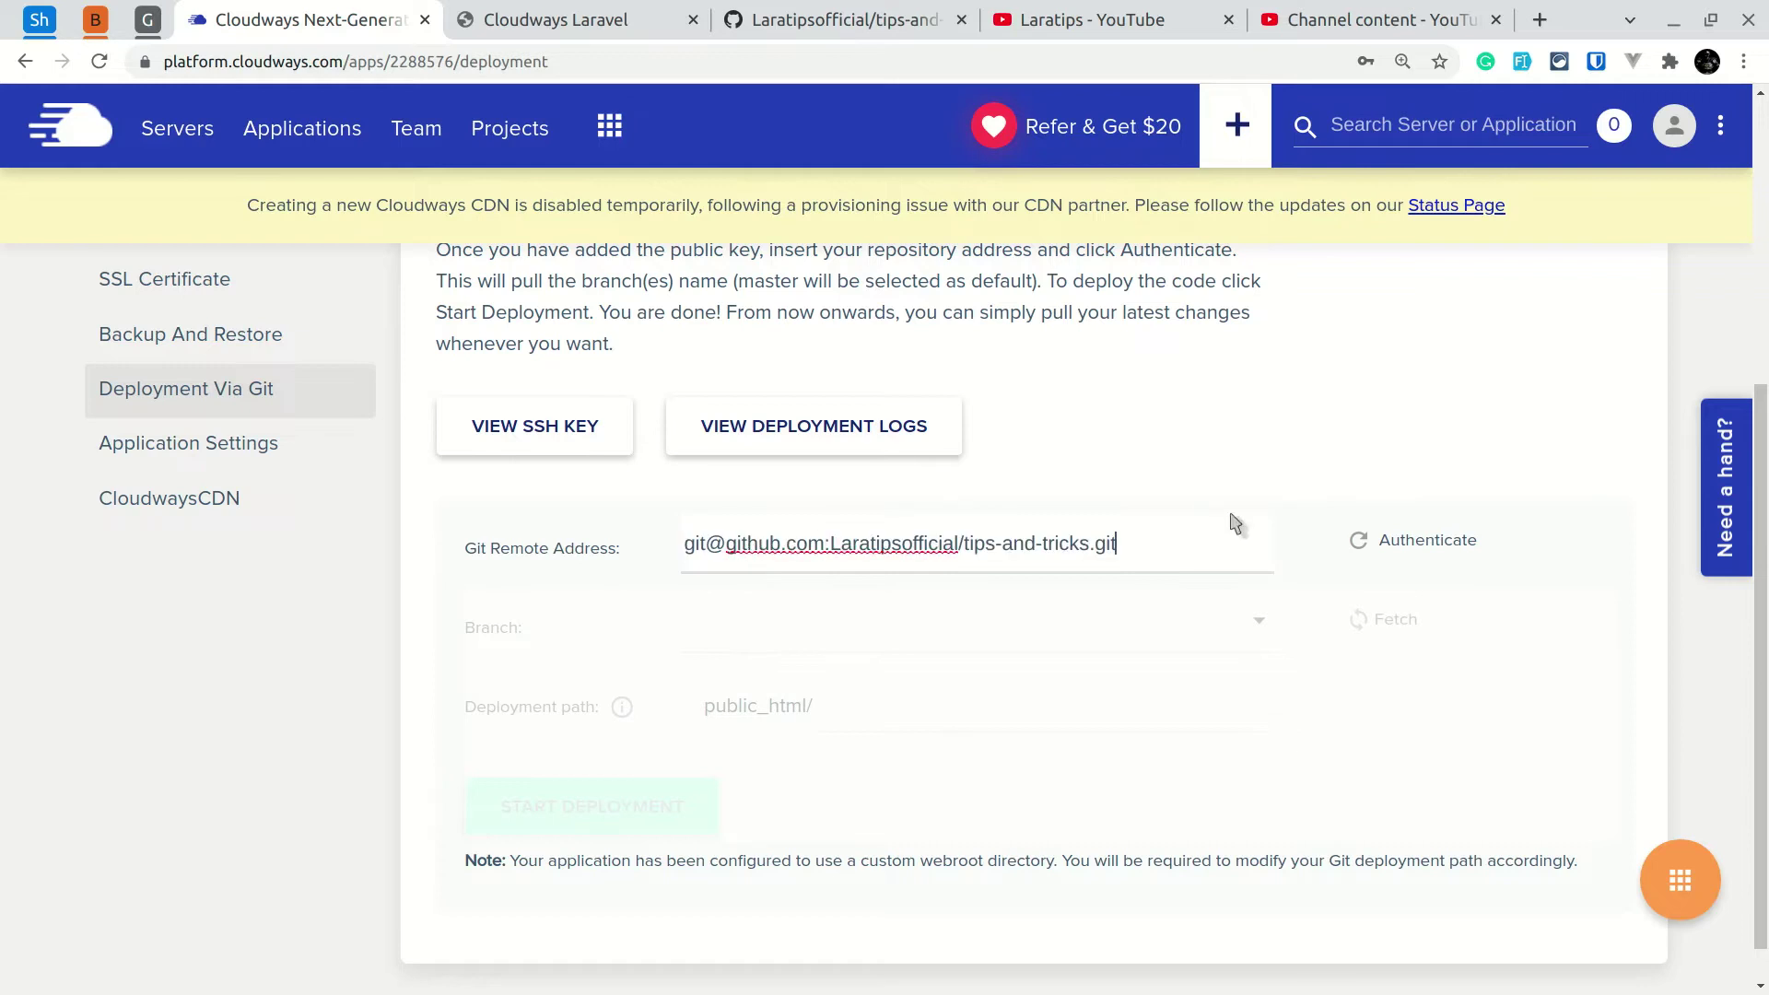
left_click(1435, 544)
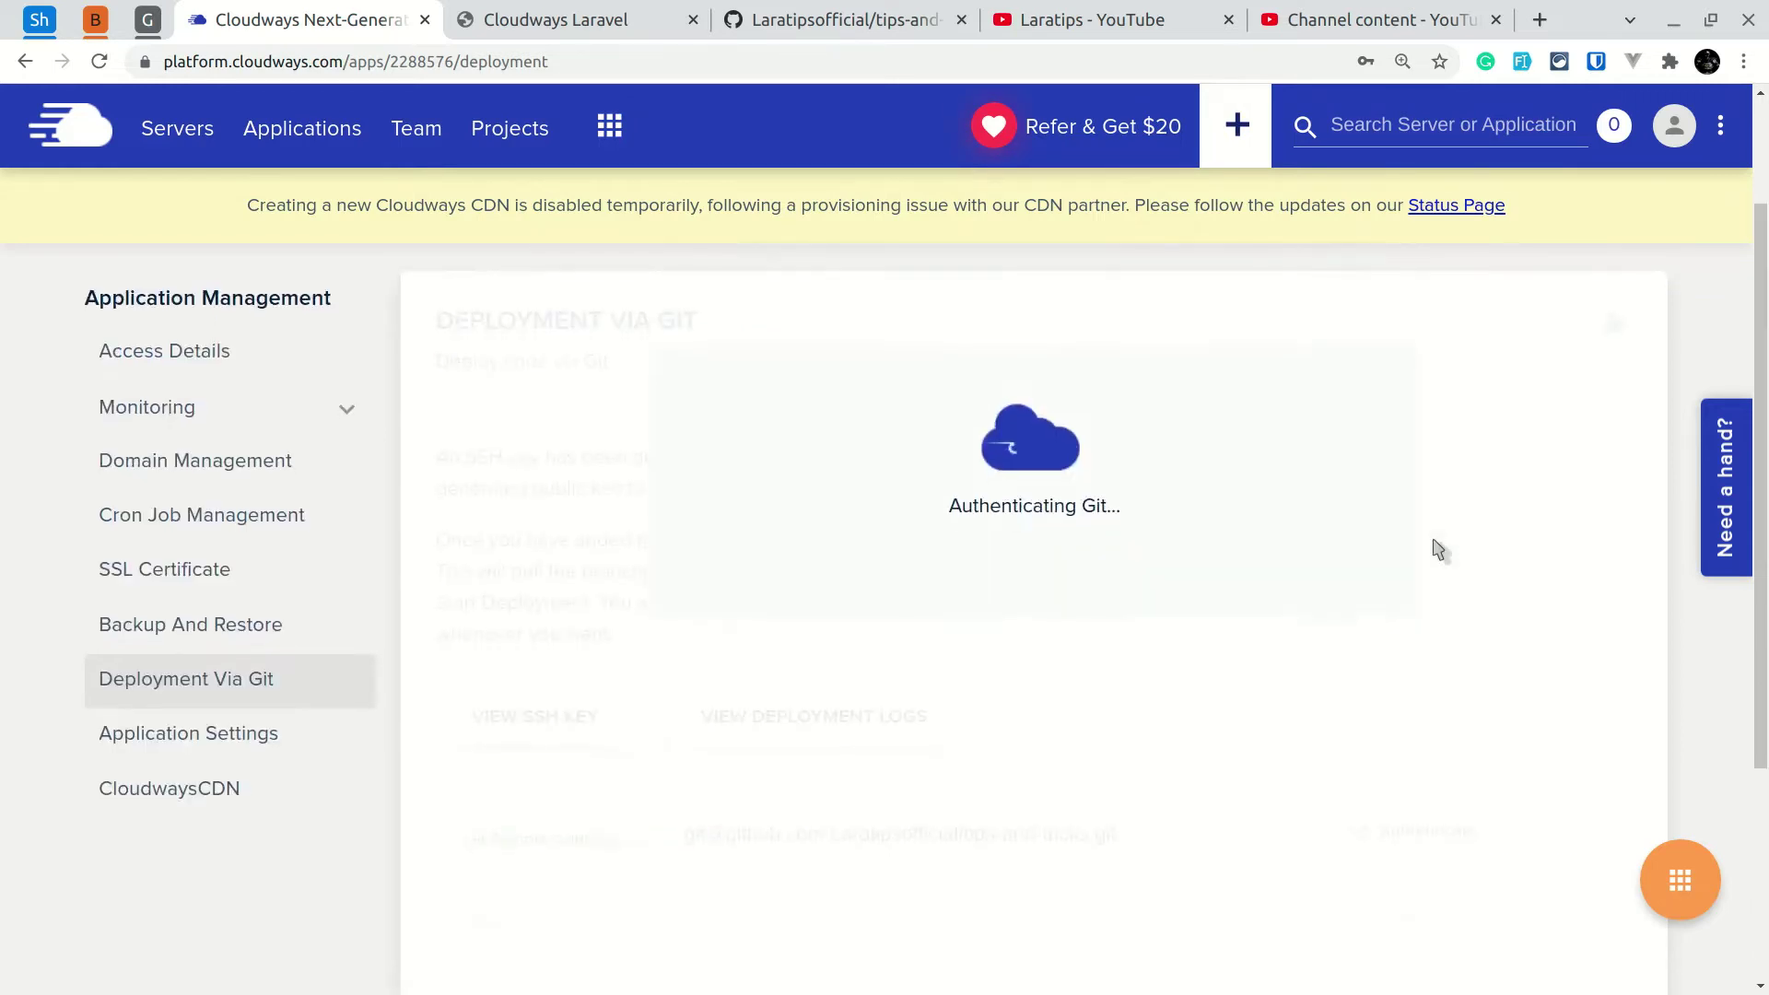
scroll(1437, 549, "down", 4)
scroll(1437, 549, "up", 1)
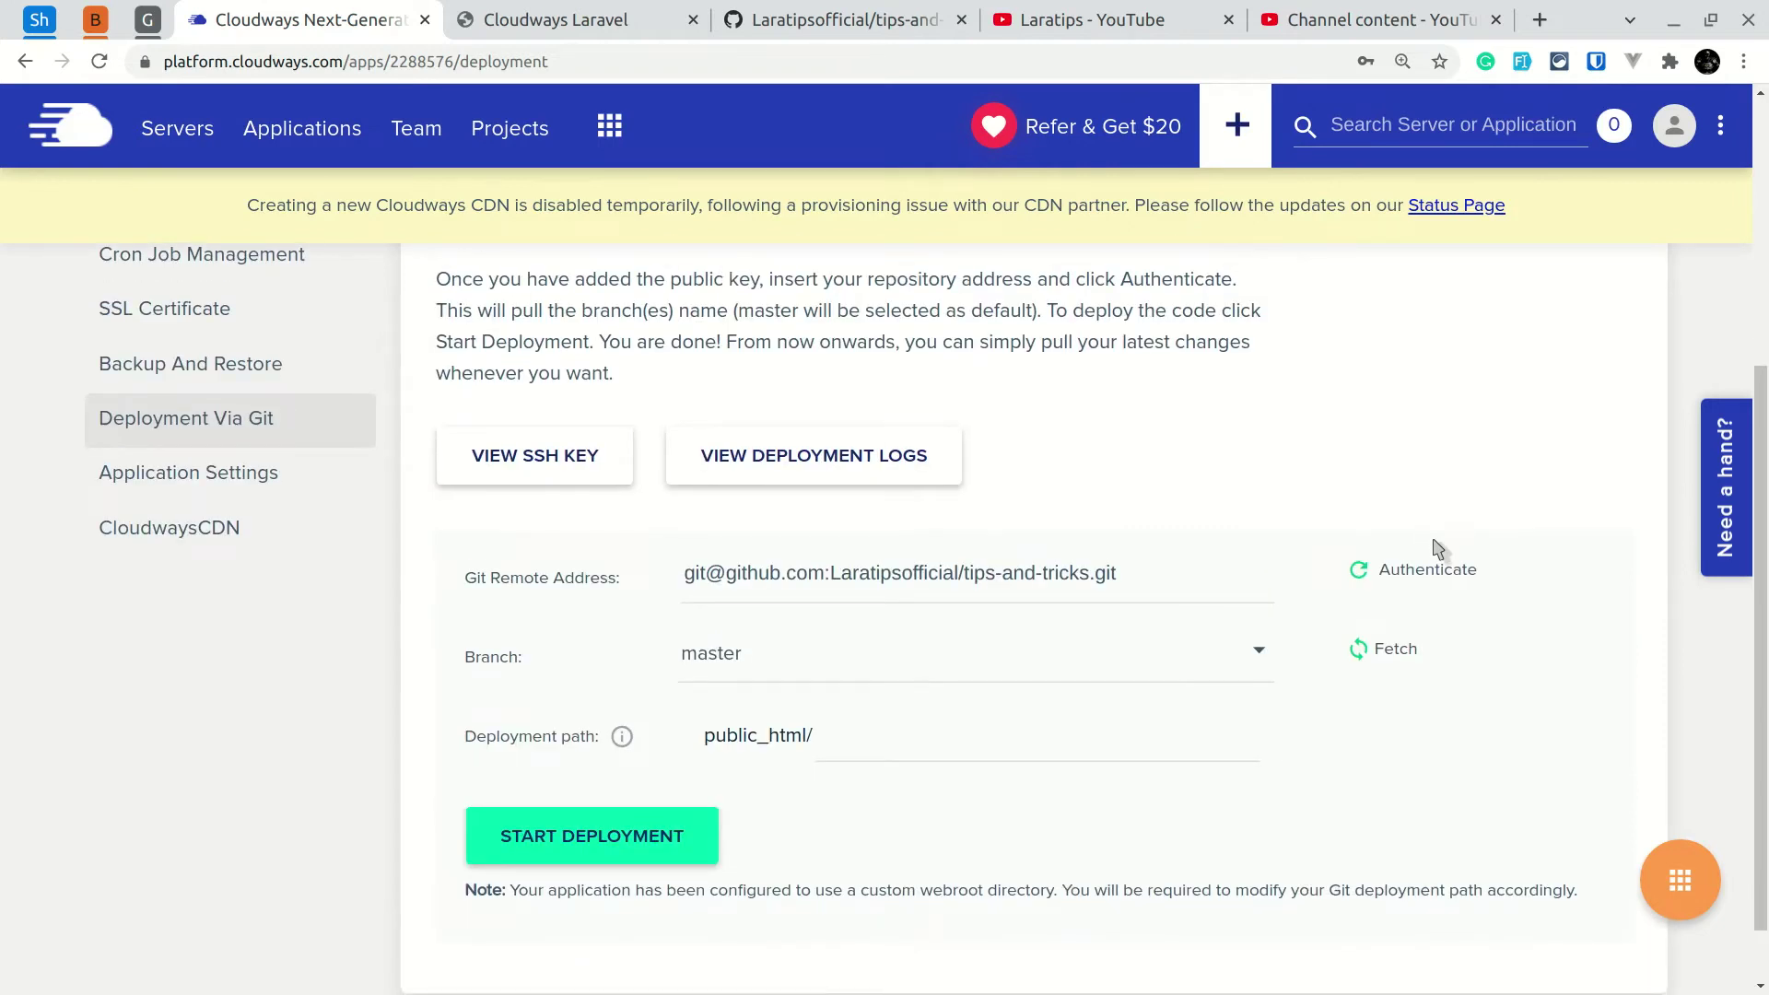
scroll(1435, 547, "down", 1)
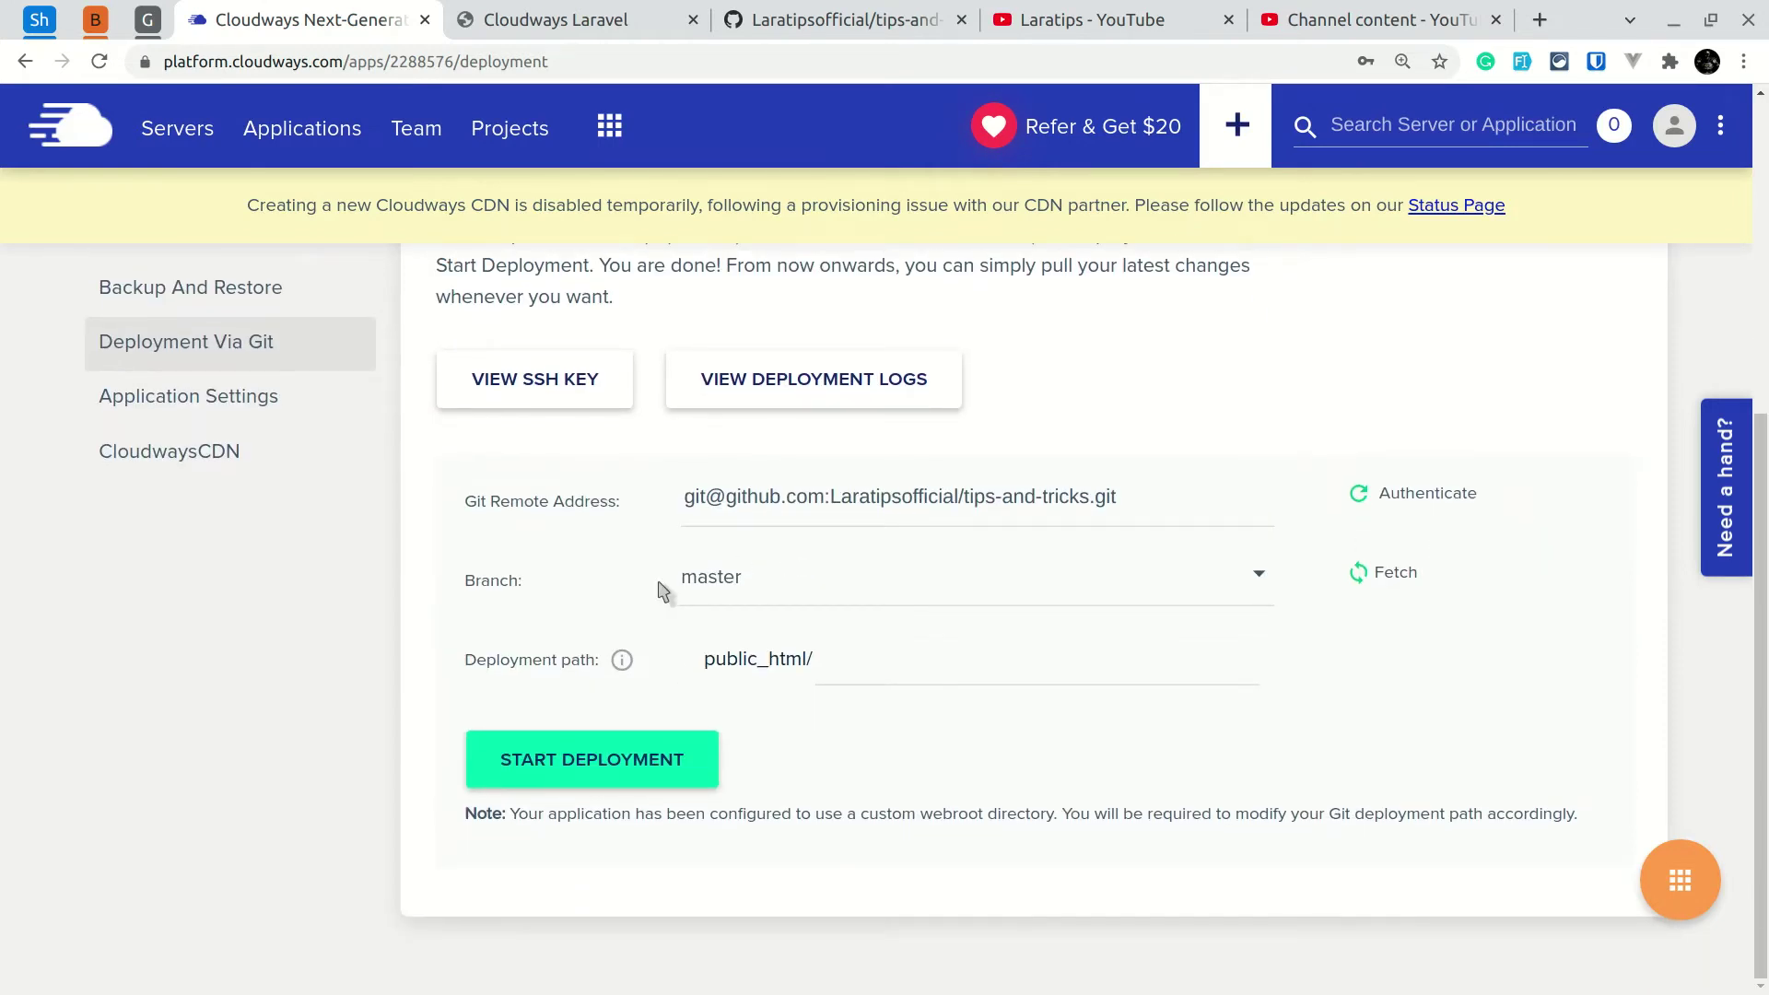
Choose the master branch and start the Git deployment into public_html.
left_click(743, 586)
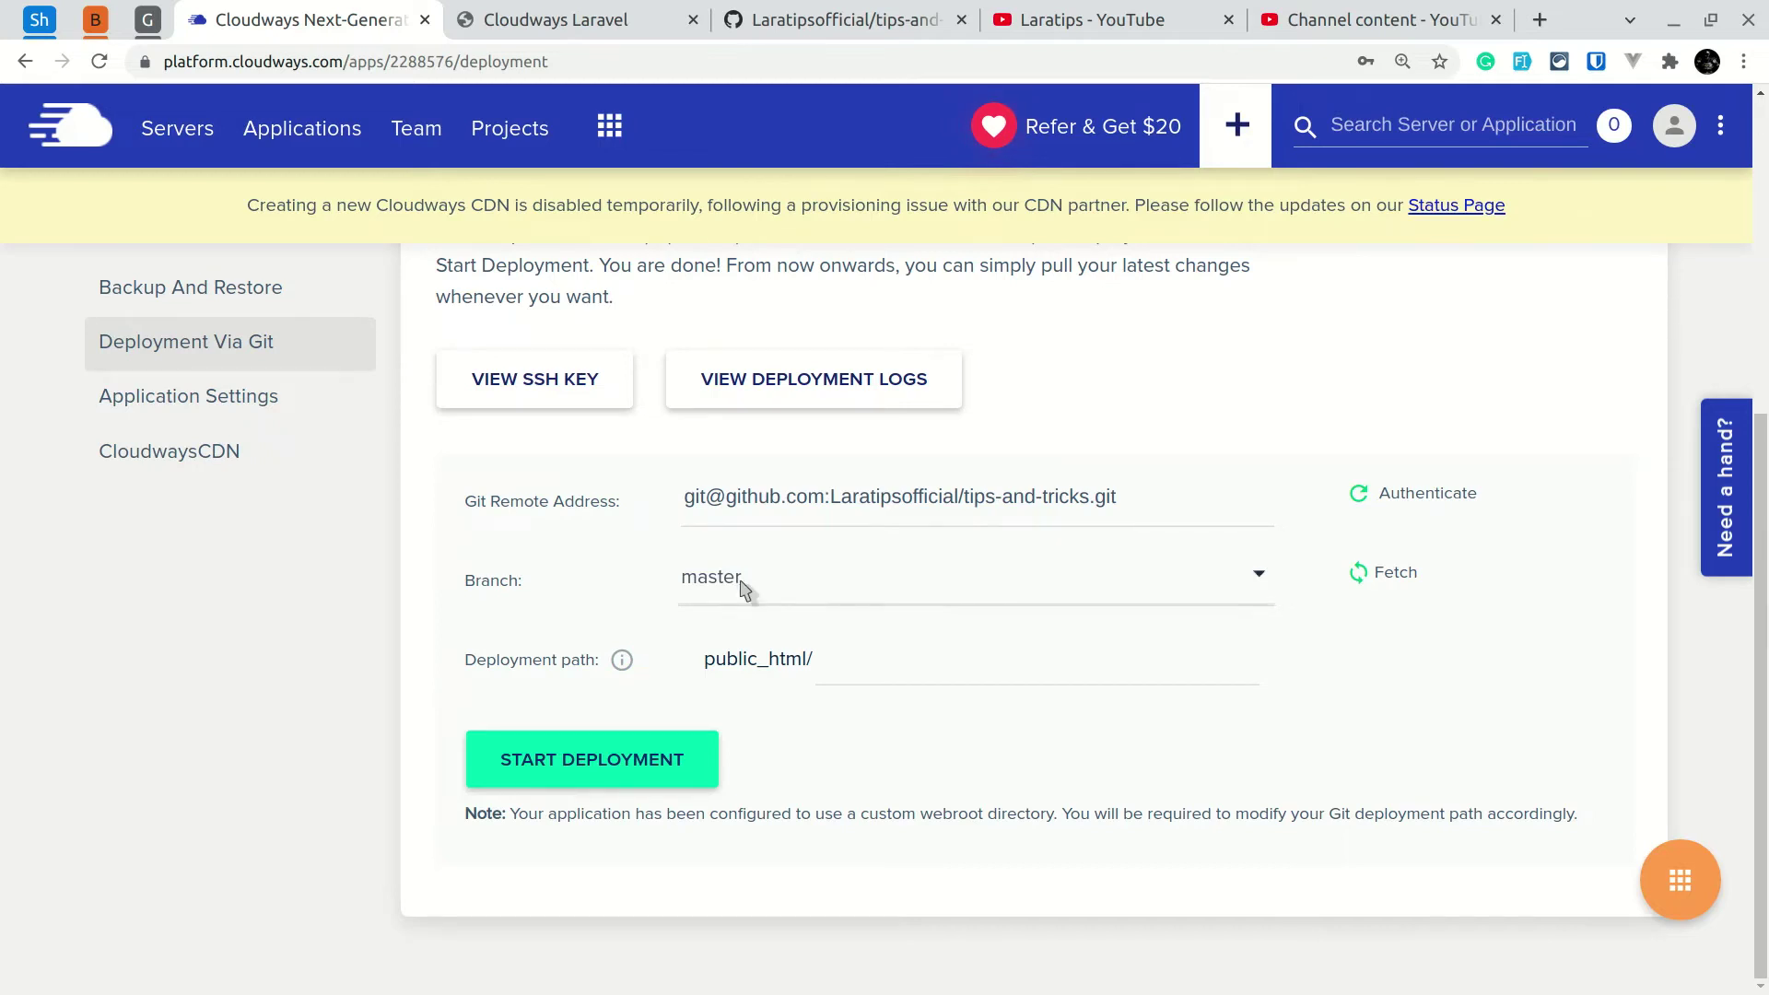
scroll(791, 667, "down", 8)
scroll(790, 666, "up", 8)
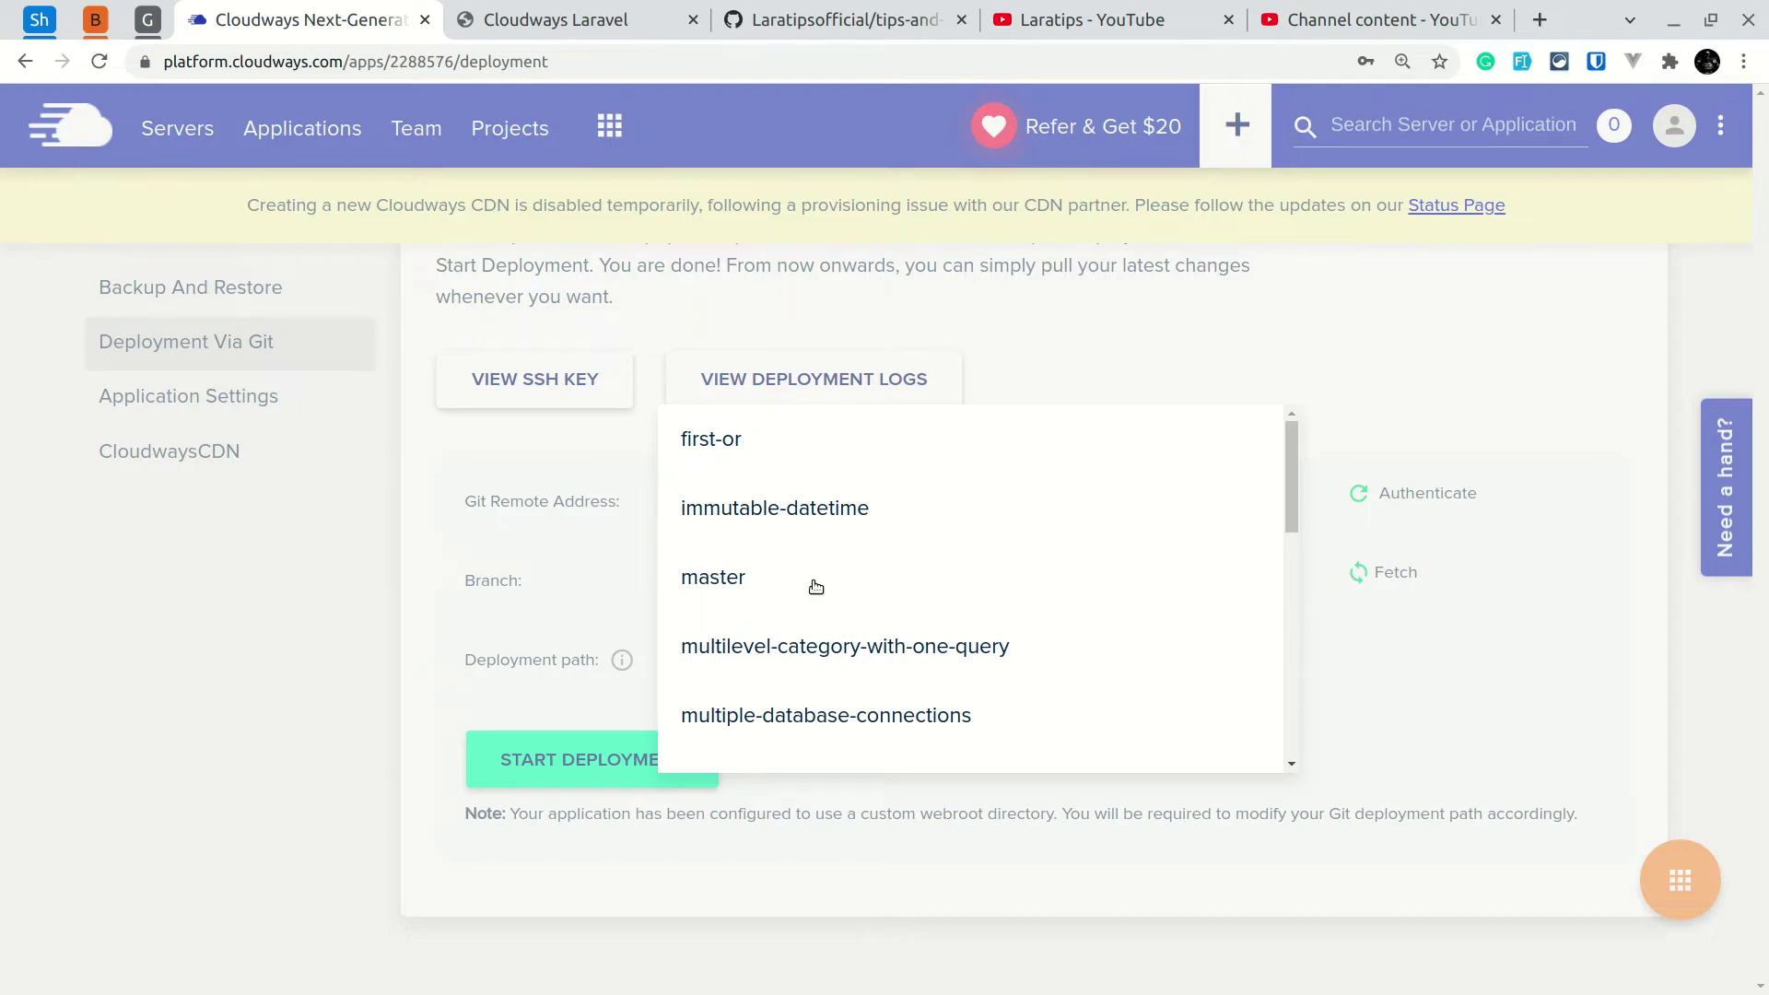
left_click(816, 587)
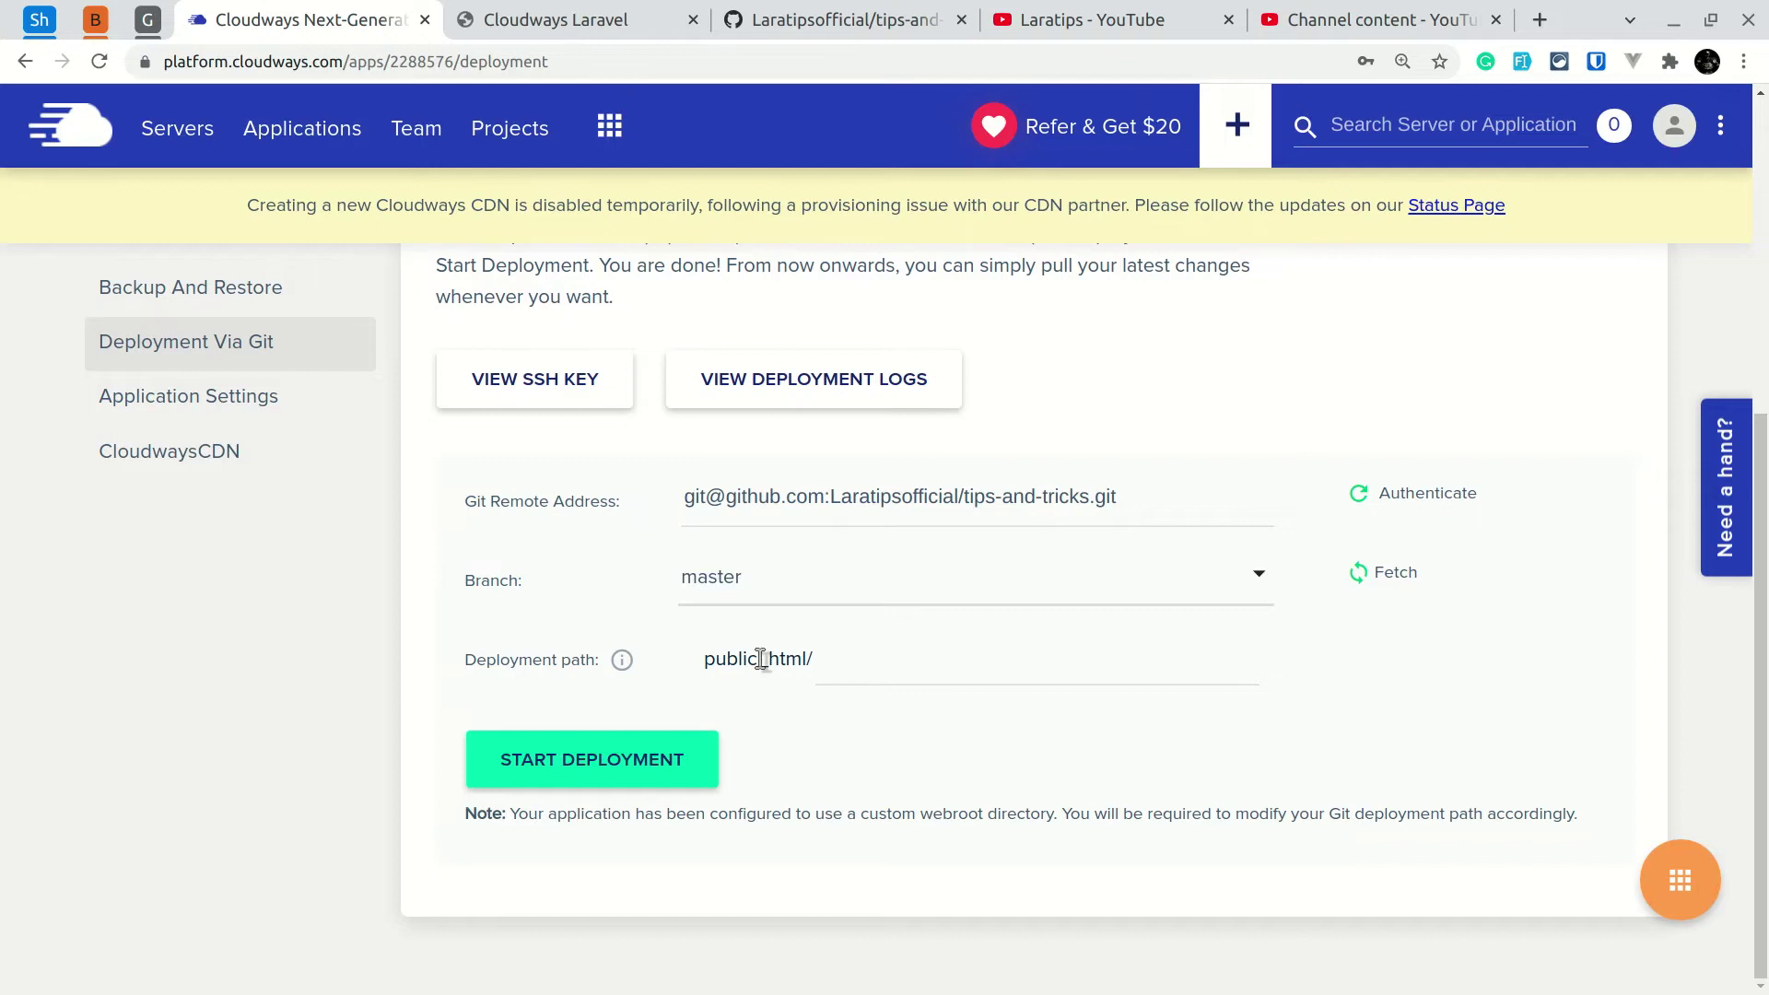
left_click(551, 761)
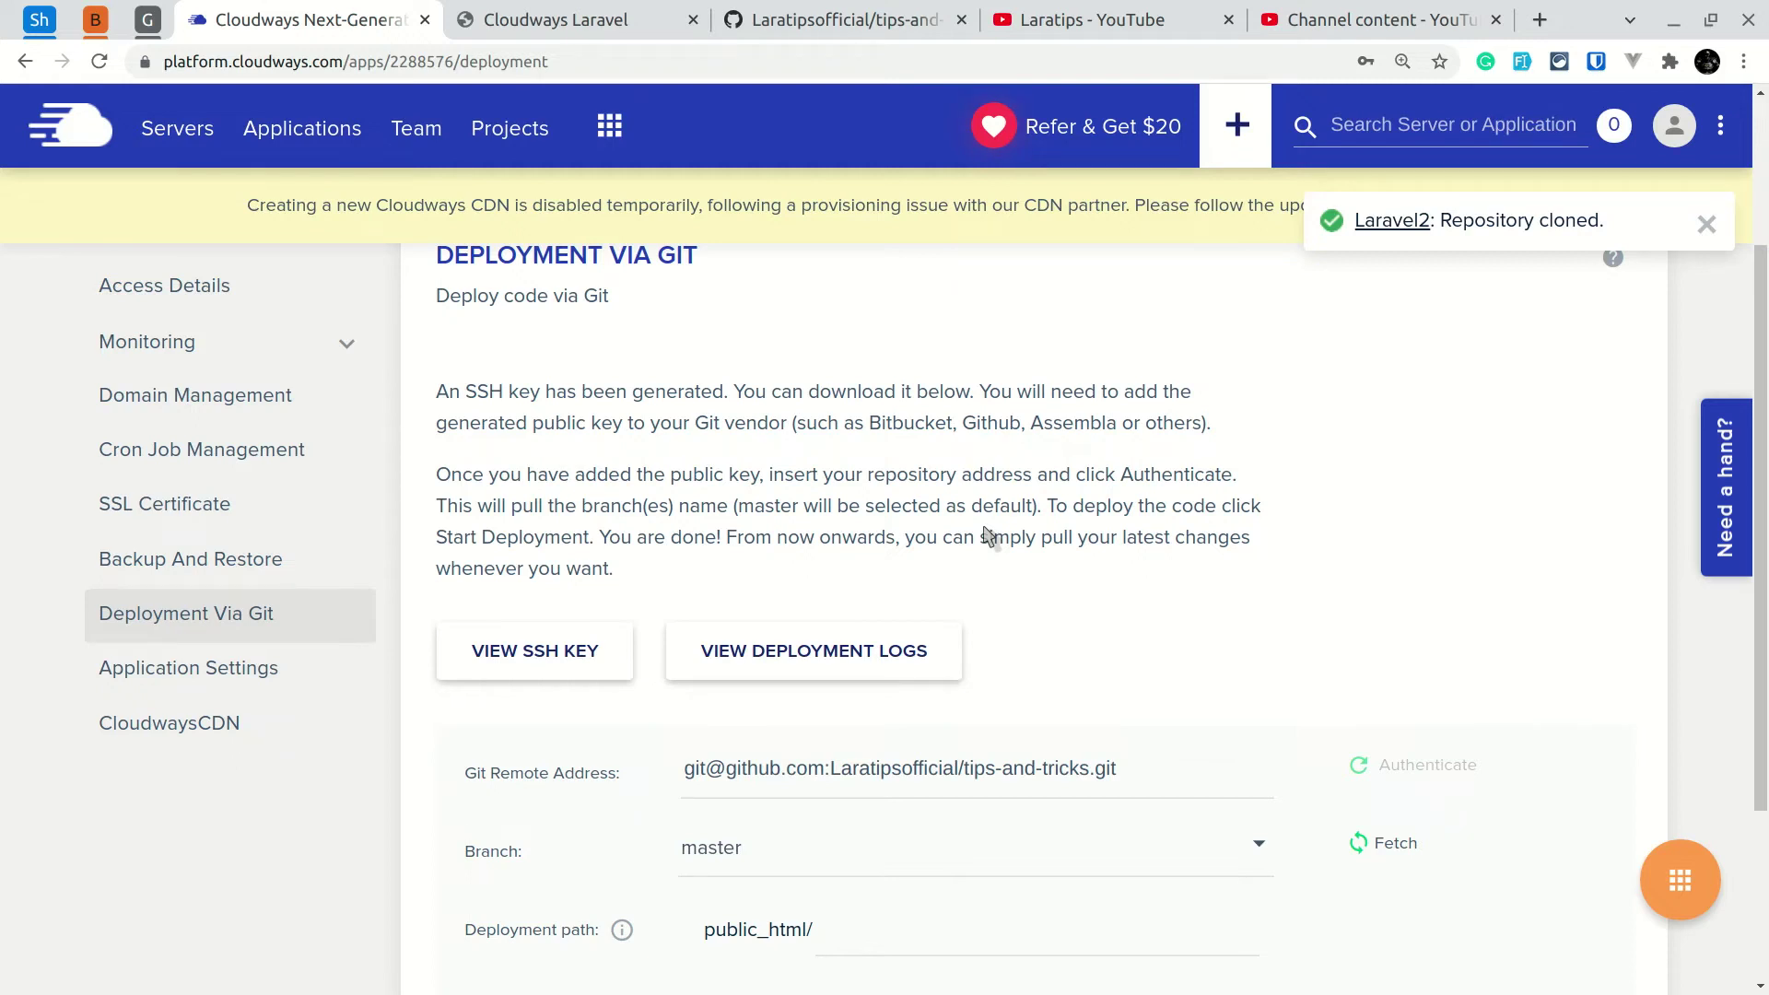
Switch to the deployed application's site and reload it to check the deployment.
scroll(986, 536, "down", 2)
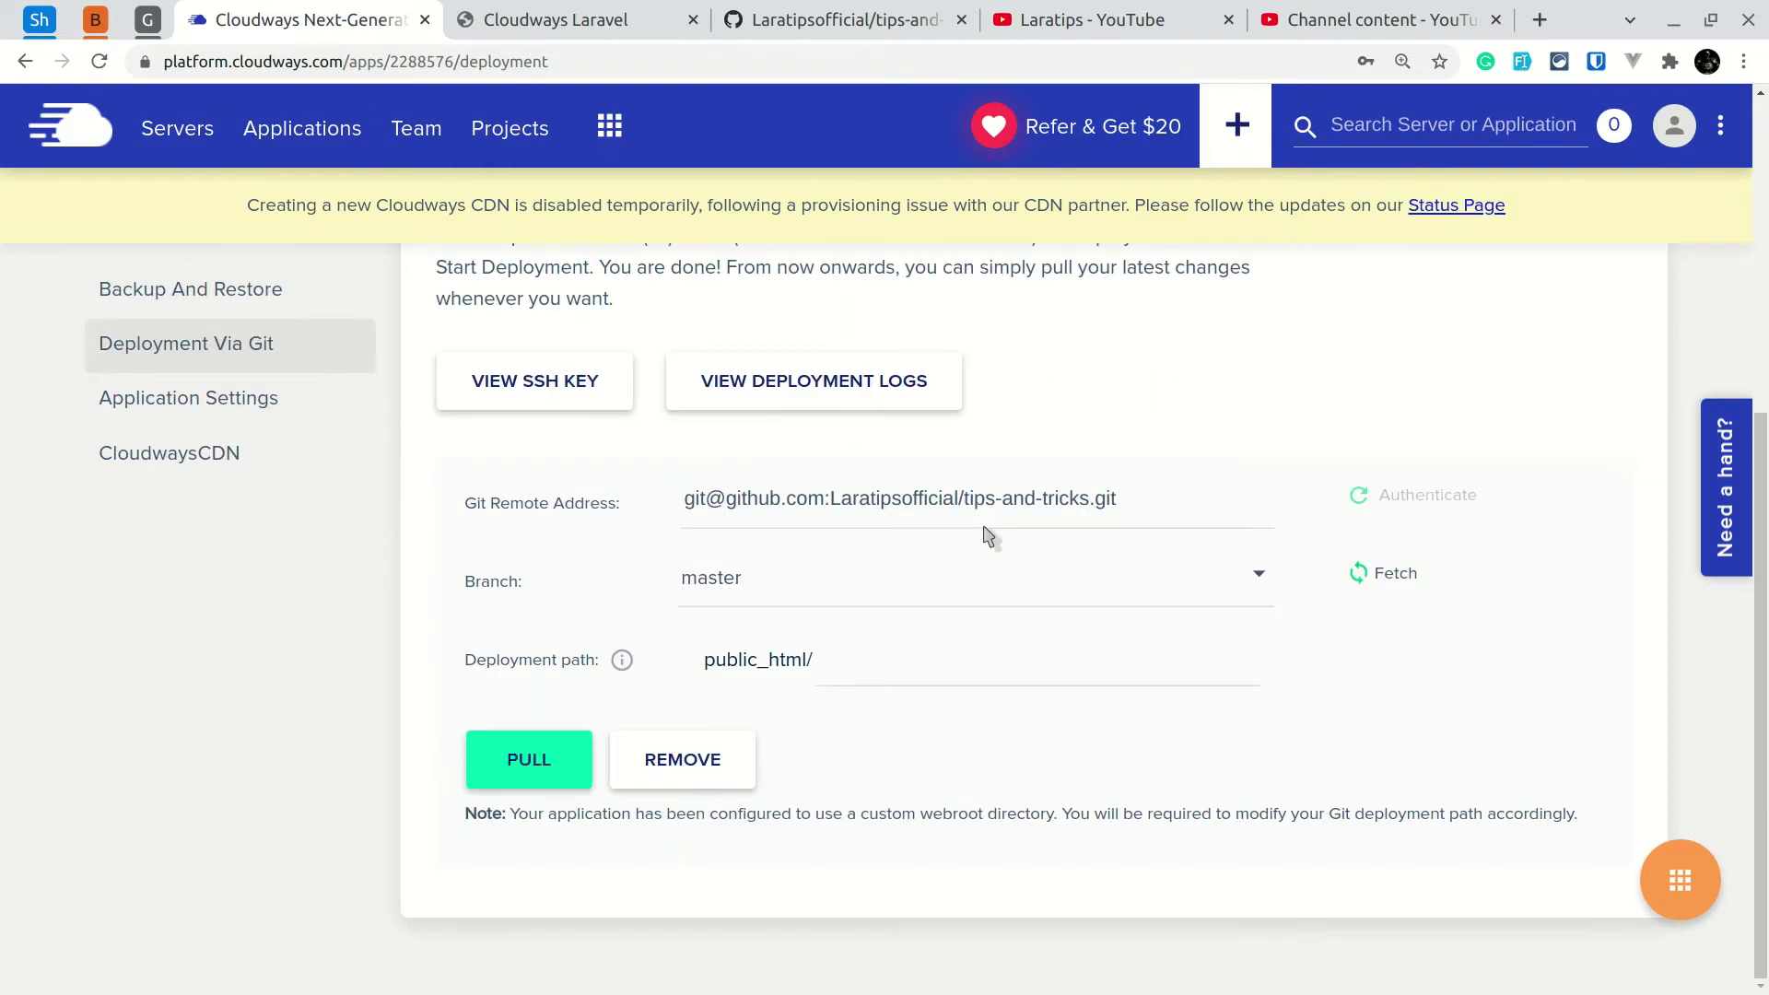
left_click(586, 11)
key("F5")
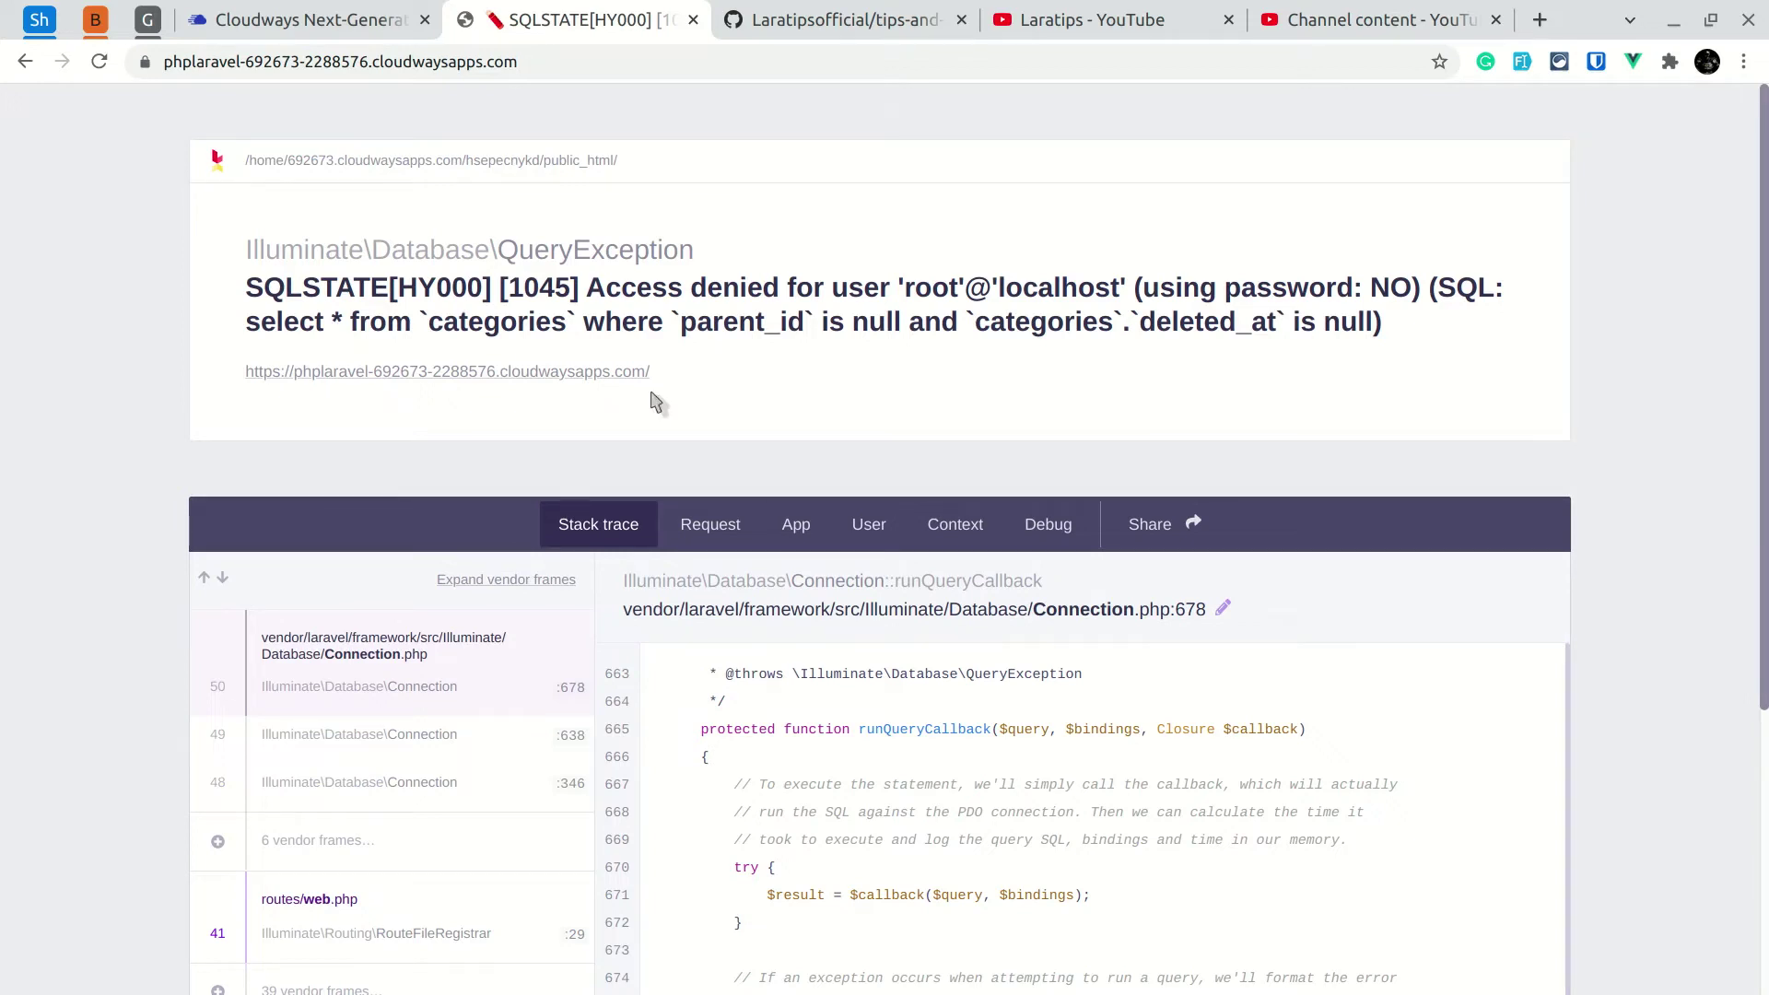
Return to Cloudways, open the application's access details and copy the MySQL database name.
left_click(330, 9)
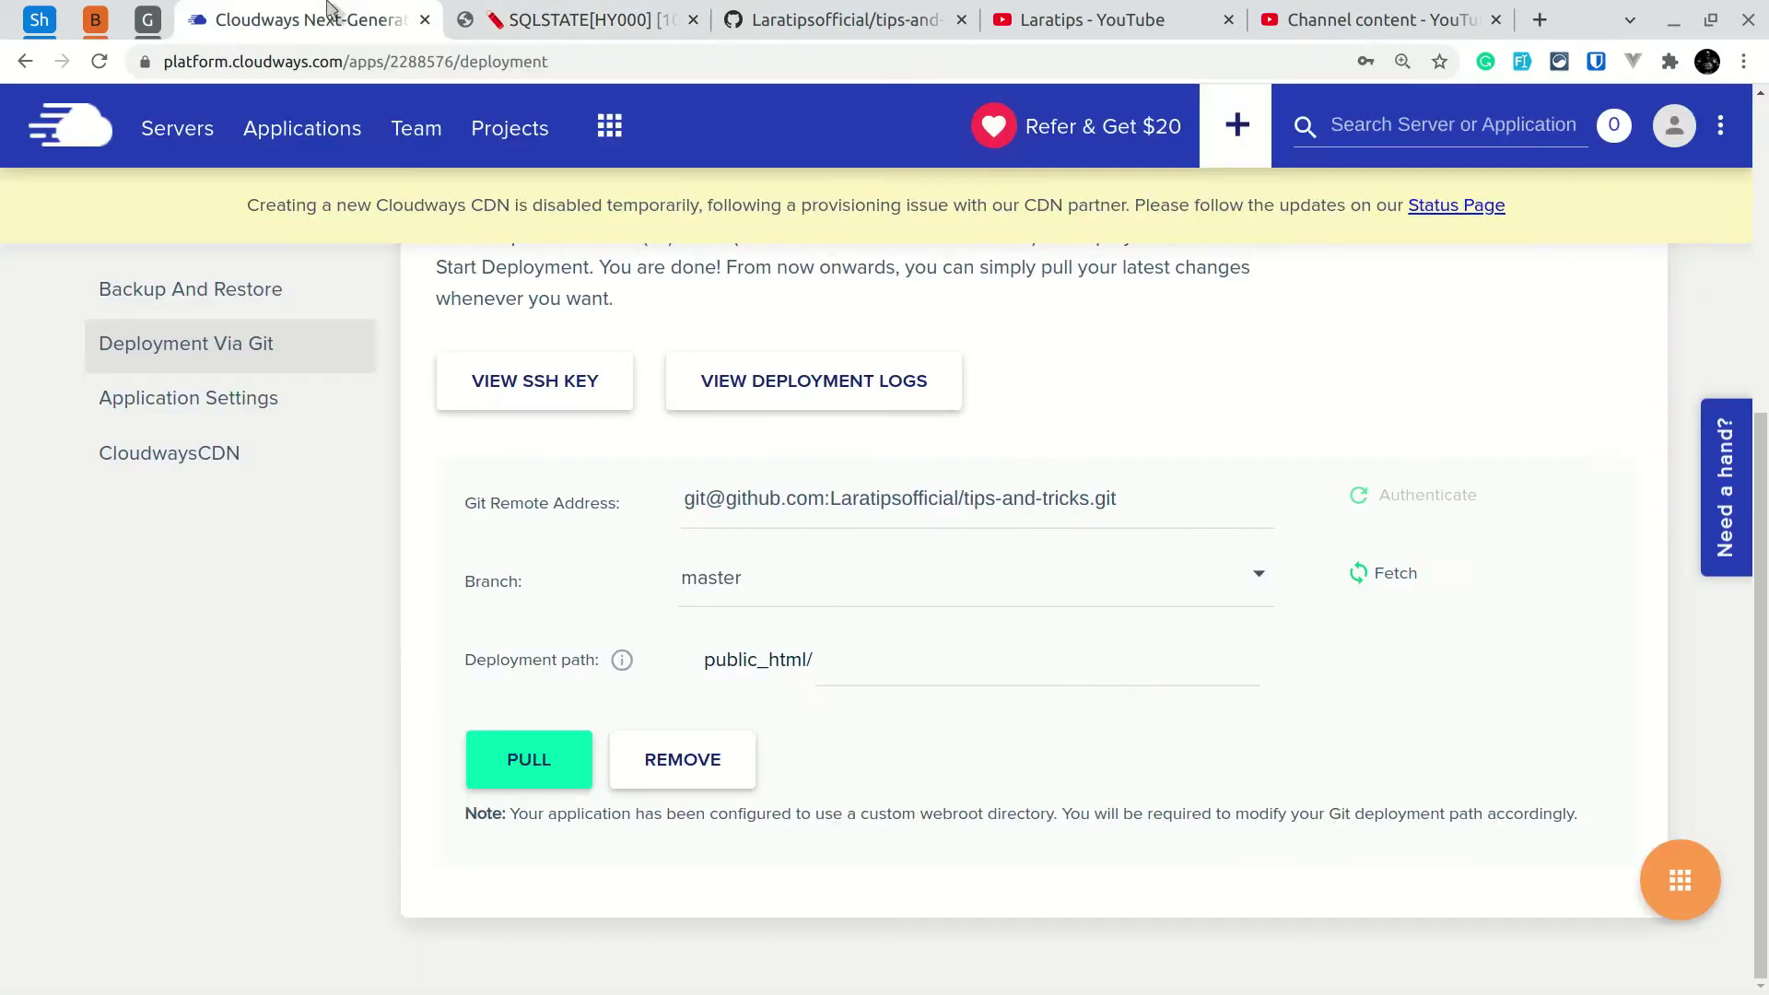
scroll(348, 407, "up", 5)
left_click(216, 406)
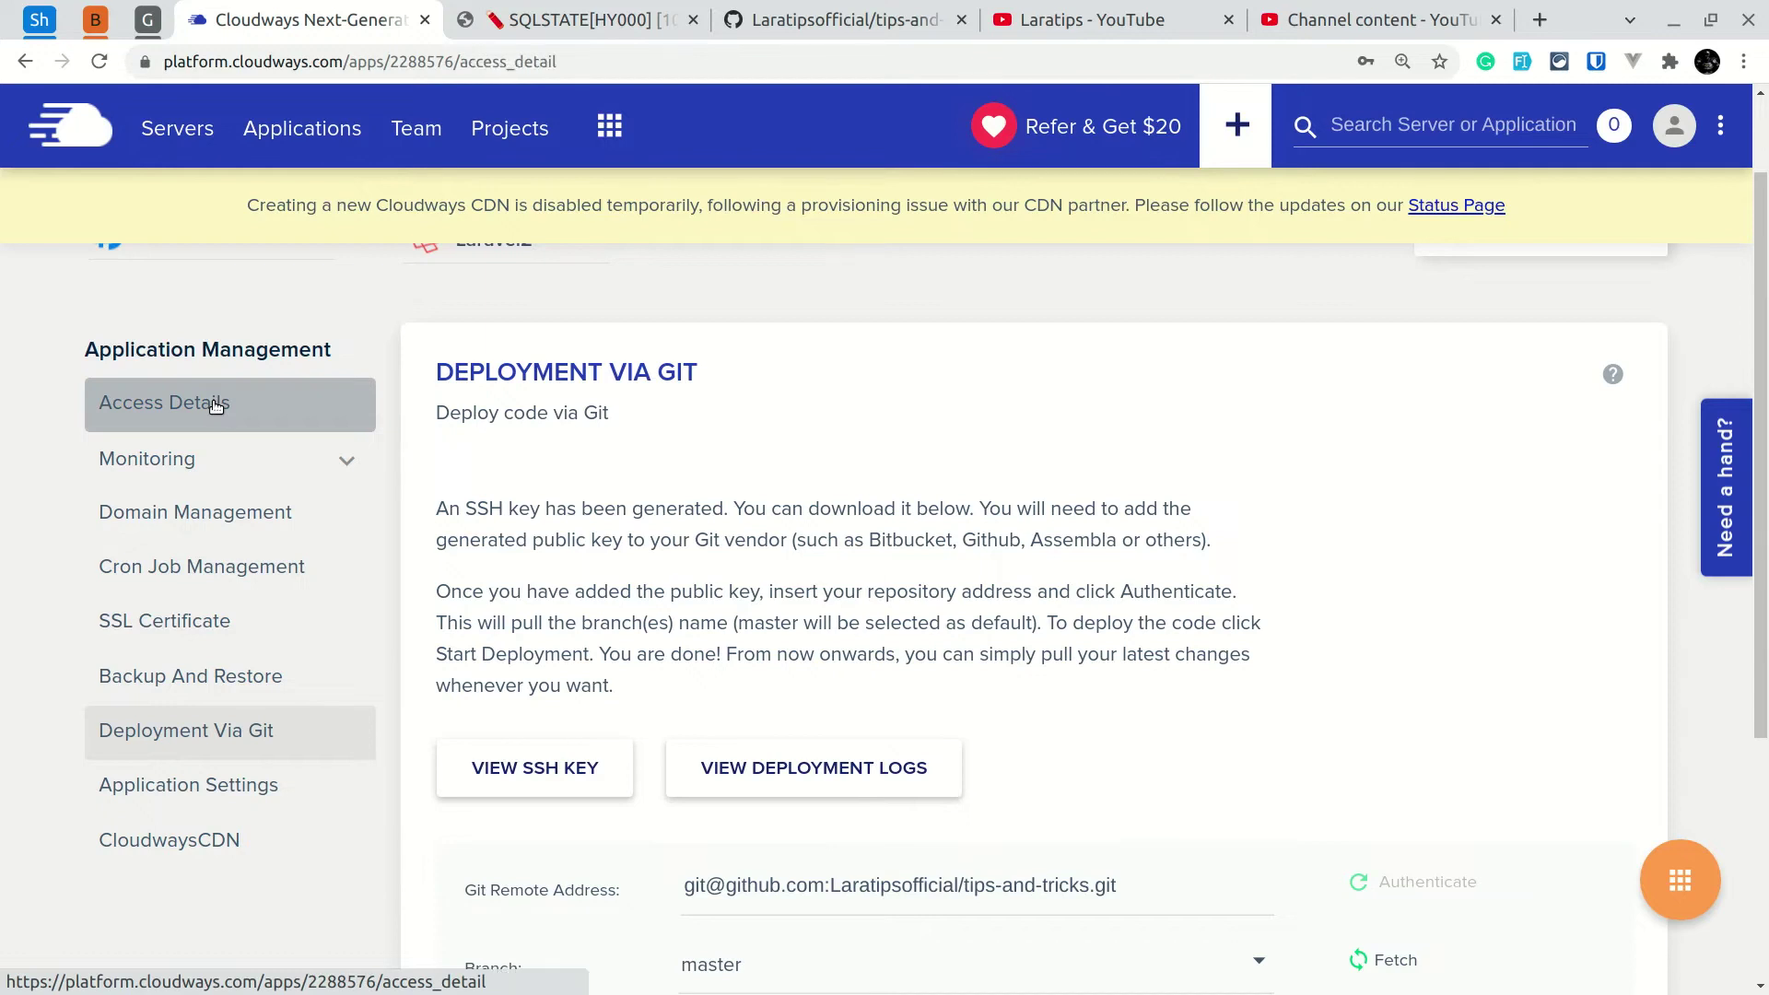
scroll(440, 532, "down", 3)
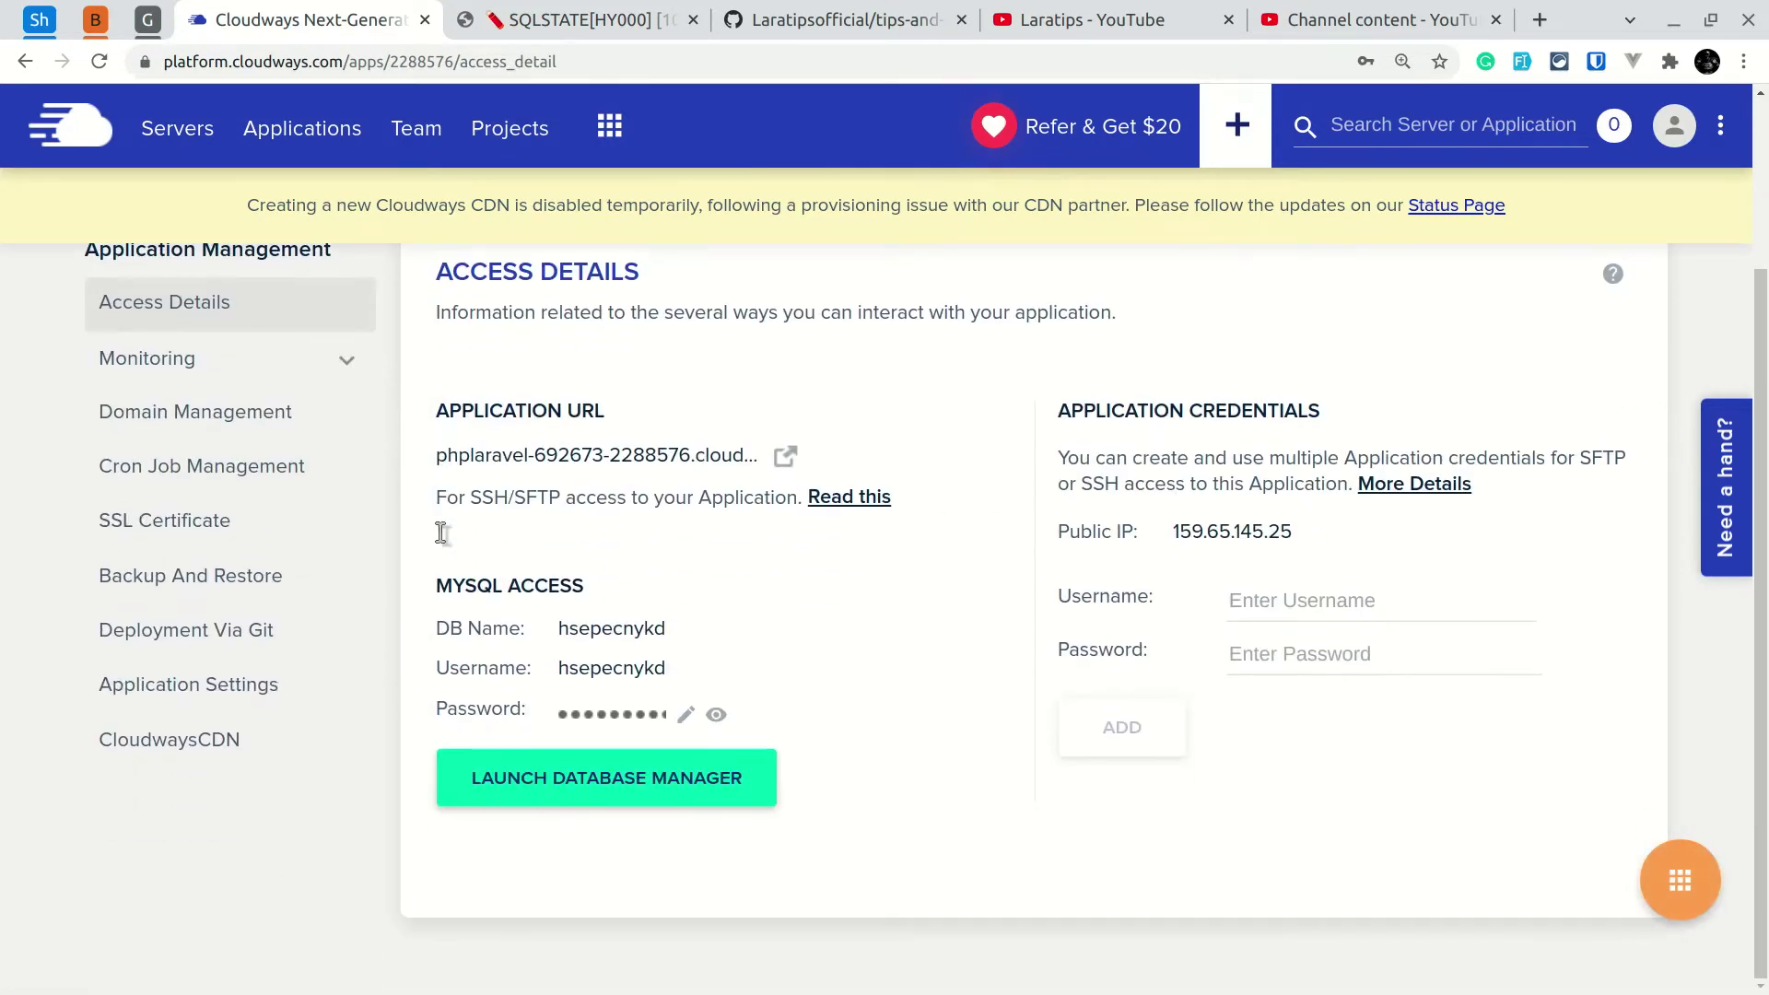
left_click(613, 631)
In the terminal, list all files in public_html including hidden ones and open .env in vi.
key("alt+Tab")
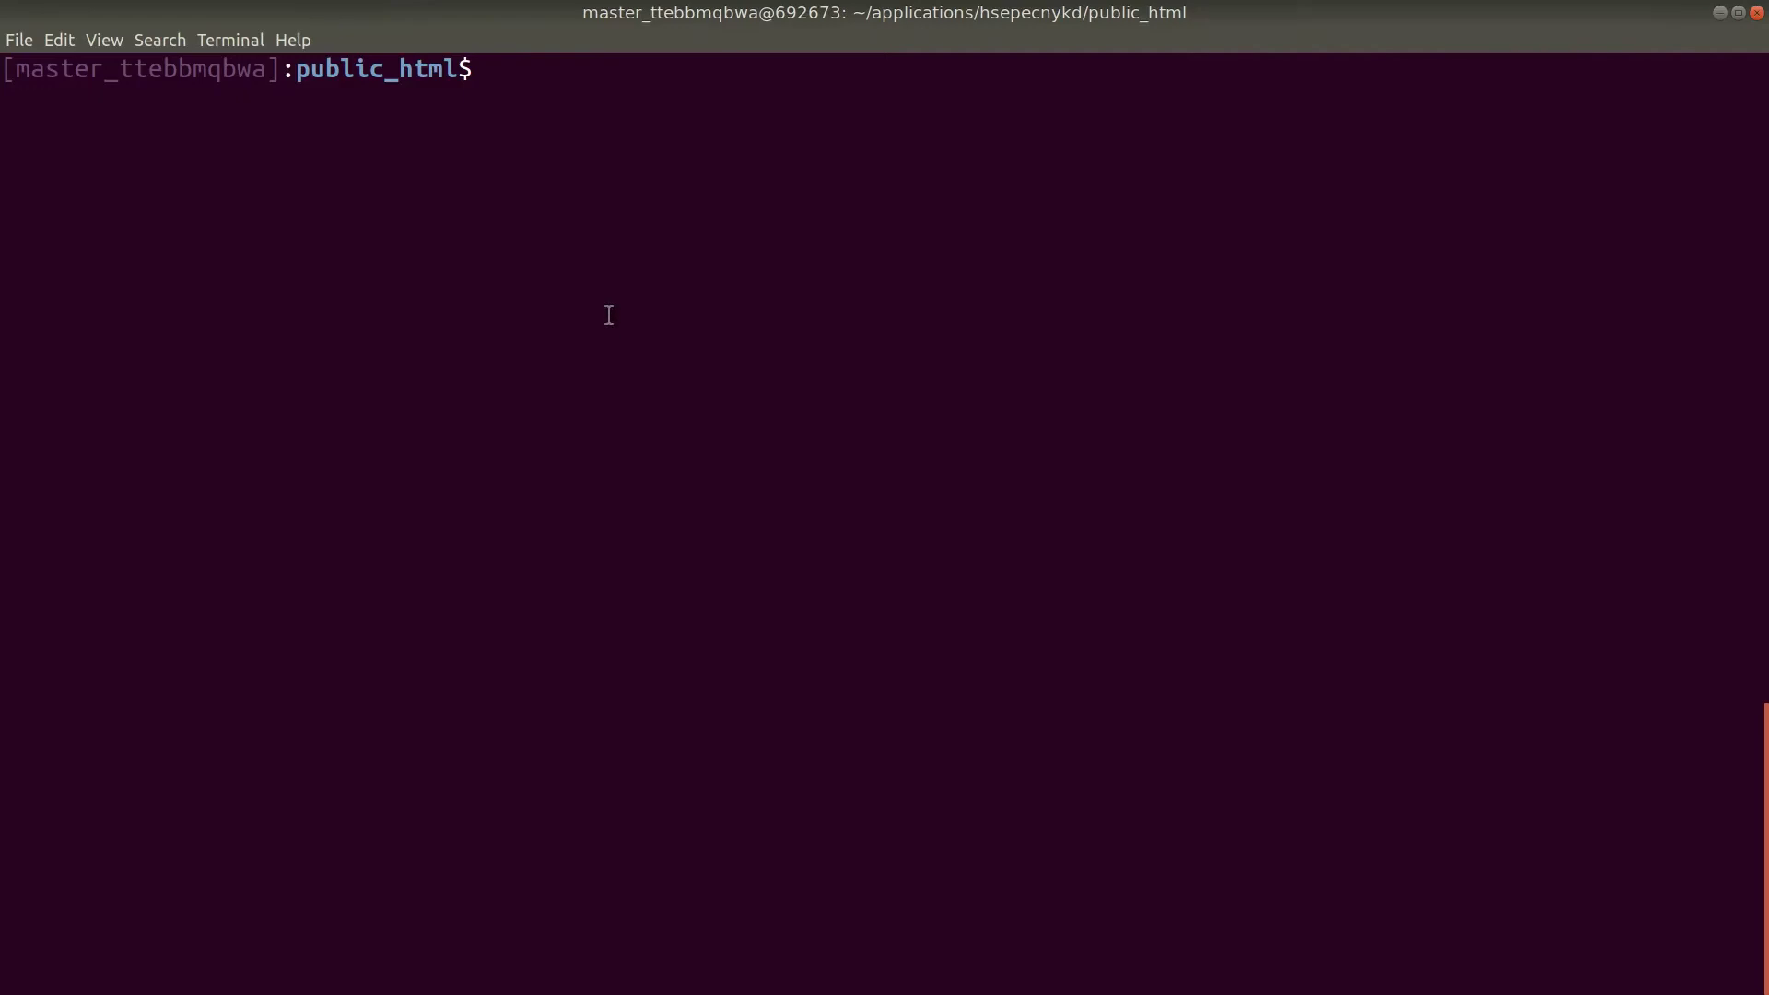
type("ls -la")
key("Return")
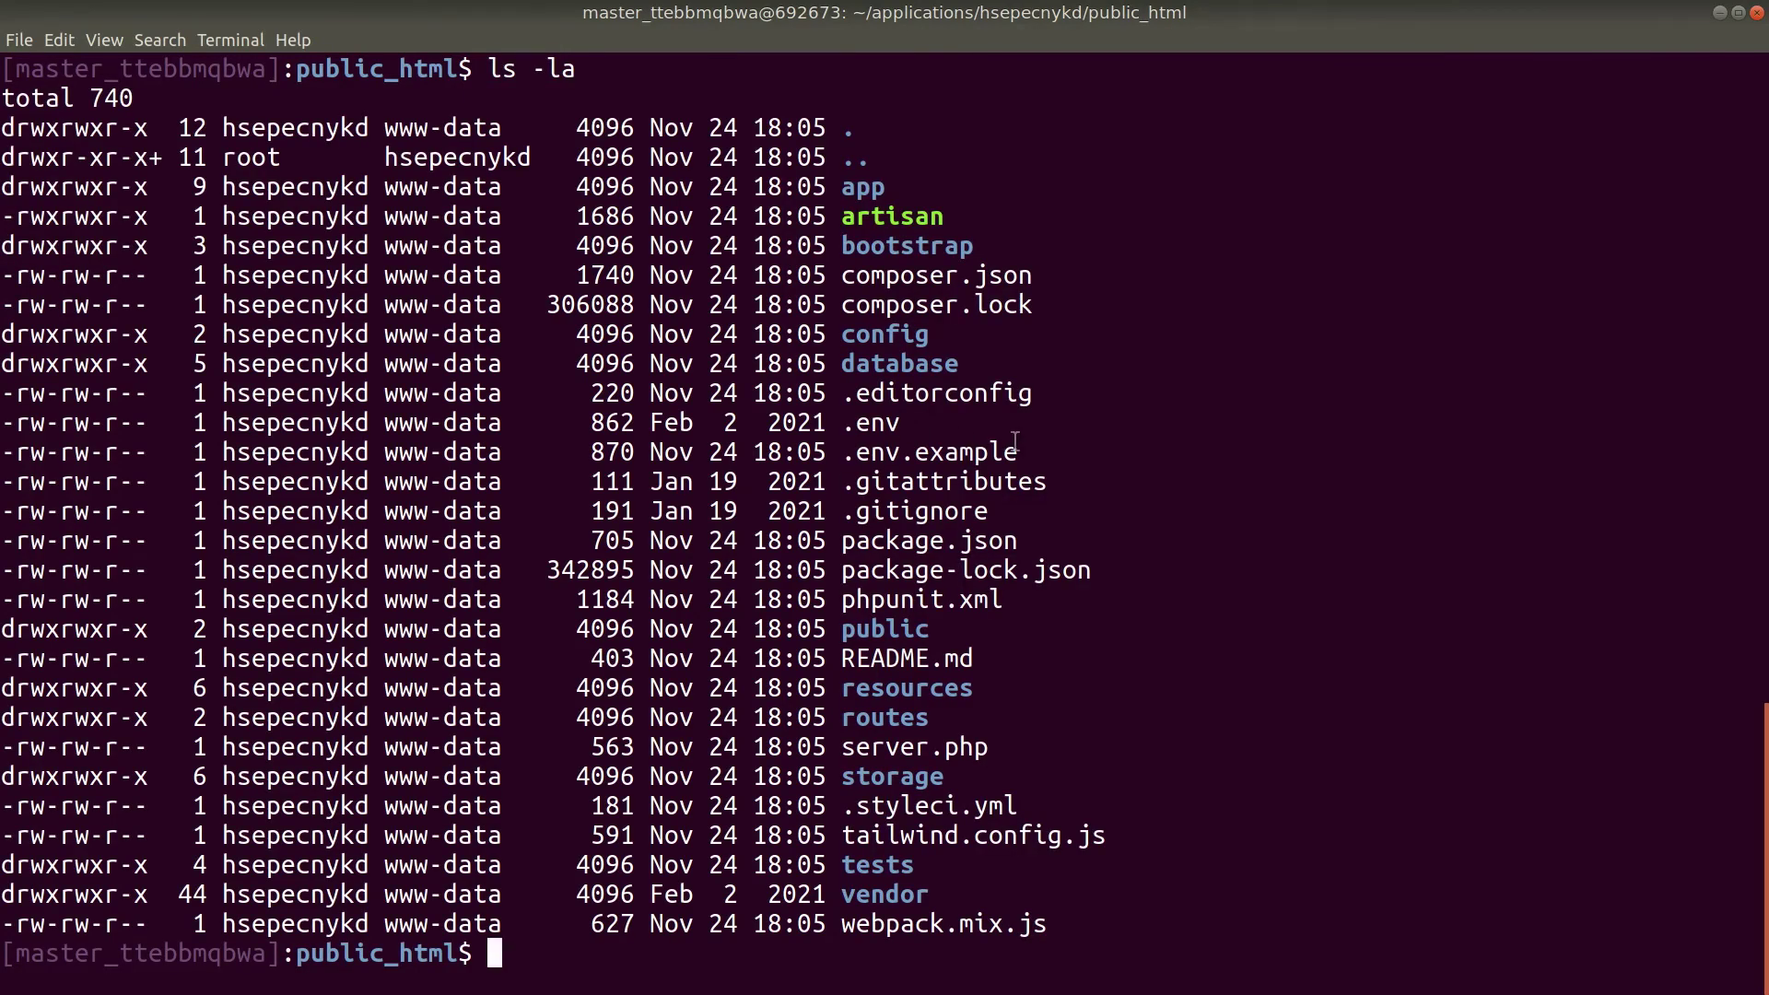
type("vi .env")
key("Return")
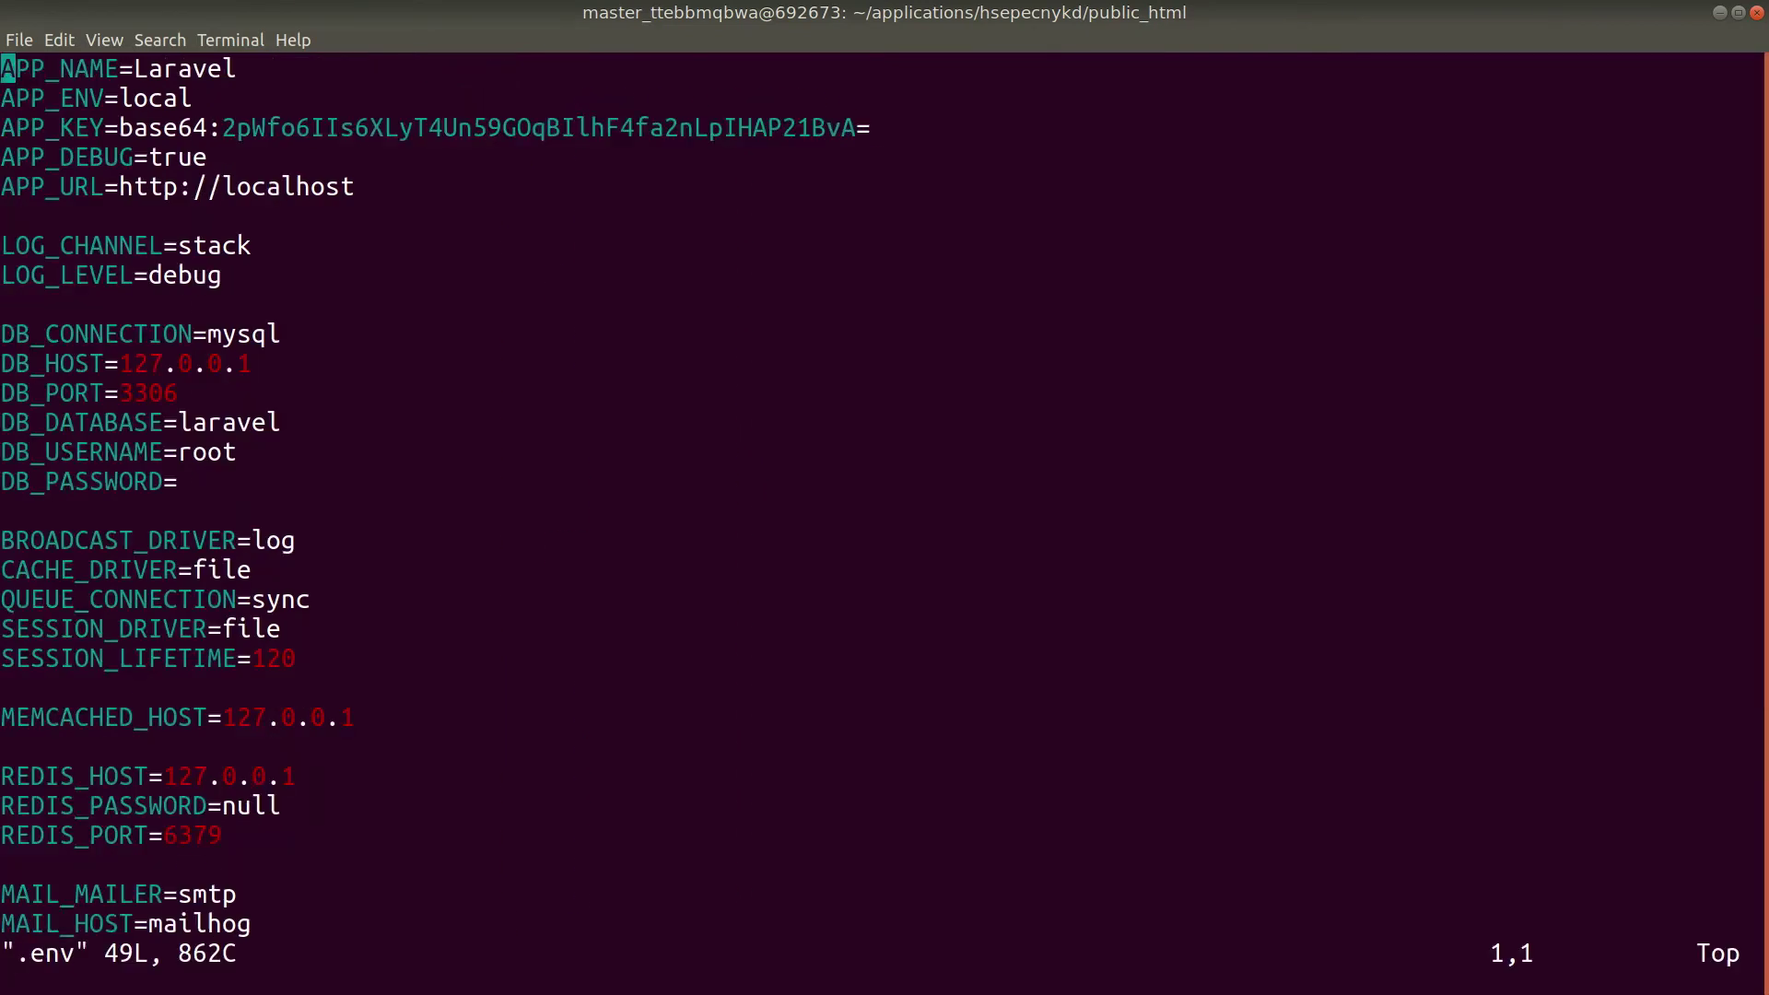
Replace the DB_DATABASE value in .env with hsepecnykd.
key("Down")
key("Down")
key("Down")
key("Down")
key("Down")
key("Down")
key("Down")
key("Down")
key("Down")
key("Down")
key("Down")
key("Down")
key("Down")
key("Down")
key("Down")
key("Down")
key("Down")
key("Up")
key("Up")
key("Up")
key("Up")
key("Up")
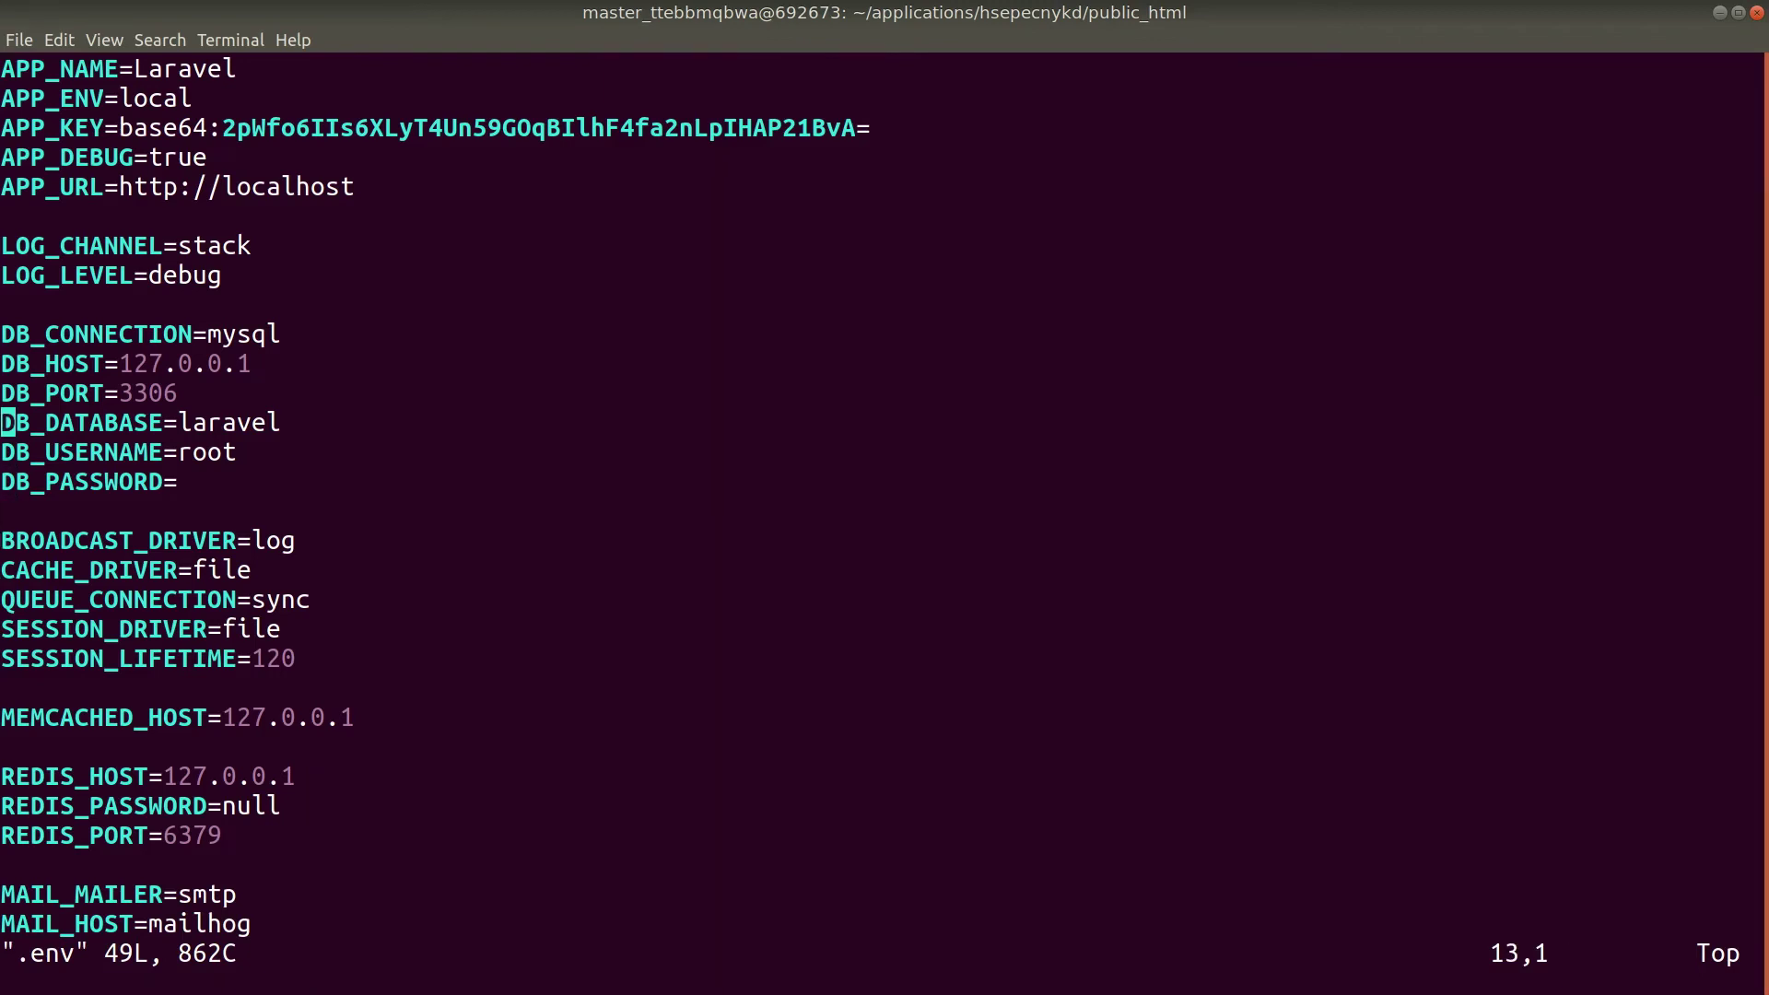
key("dollar")
key("i")
key("Right")
key("BackSpace")
key("BackSpace")
key("BackSpace")
key("BackSpace")
key("BackSpace")
key("BackSpace")
key("BackSpace")
type("hsepecnykd")
key("Down")
key("BackSpace")
key("BackSpace")
key("BackSpace")
key("BackSpace")
type("hsepecnykd")
Copy the MySQL password from the Cloudways access details and paste it as DB_PASSWORD in .env.
key("alt+Tab")
left_click(604, 715)
key("alt+Tab")
key("Down")
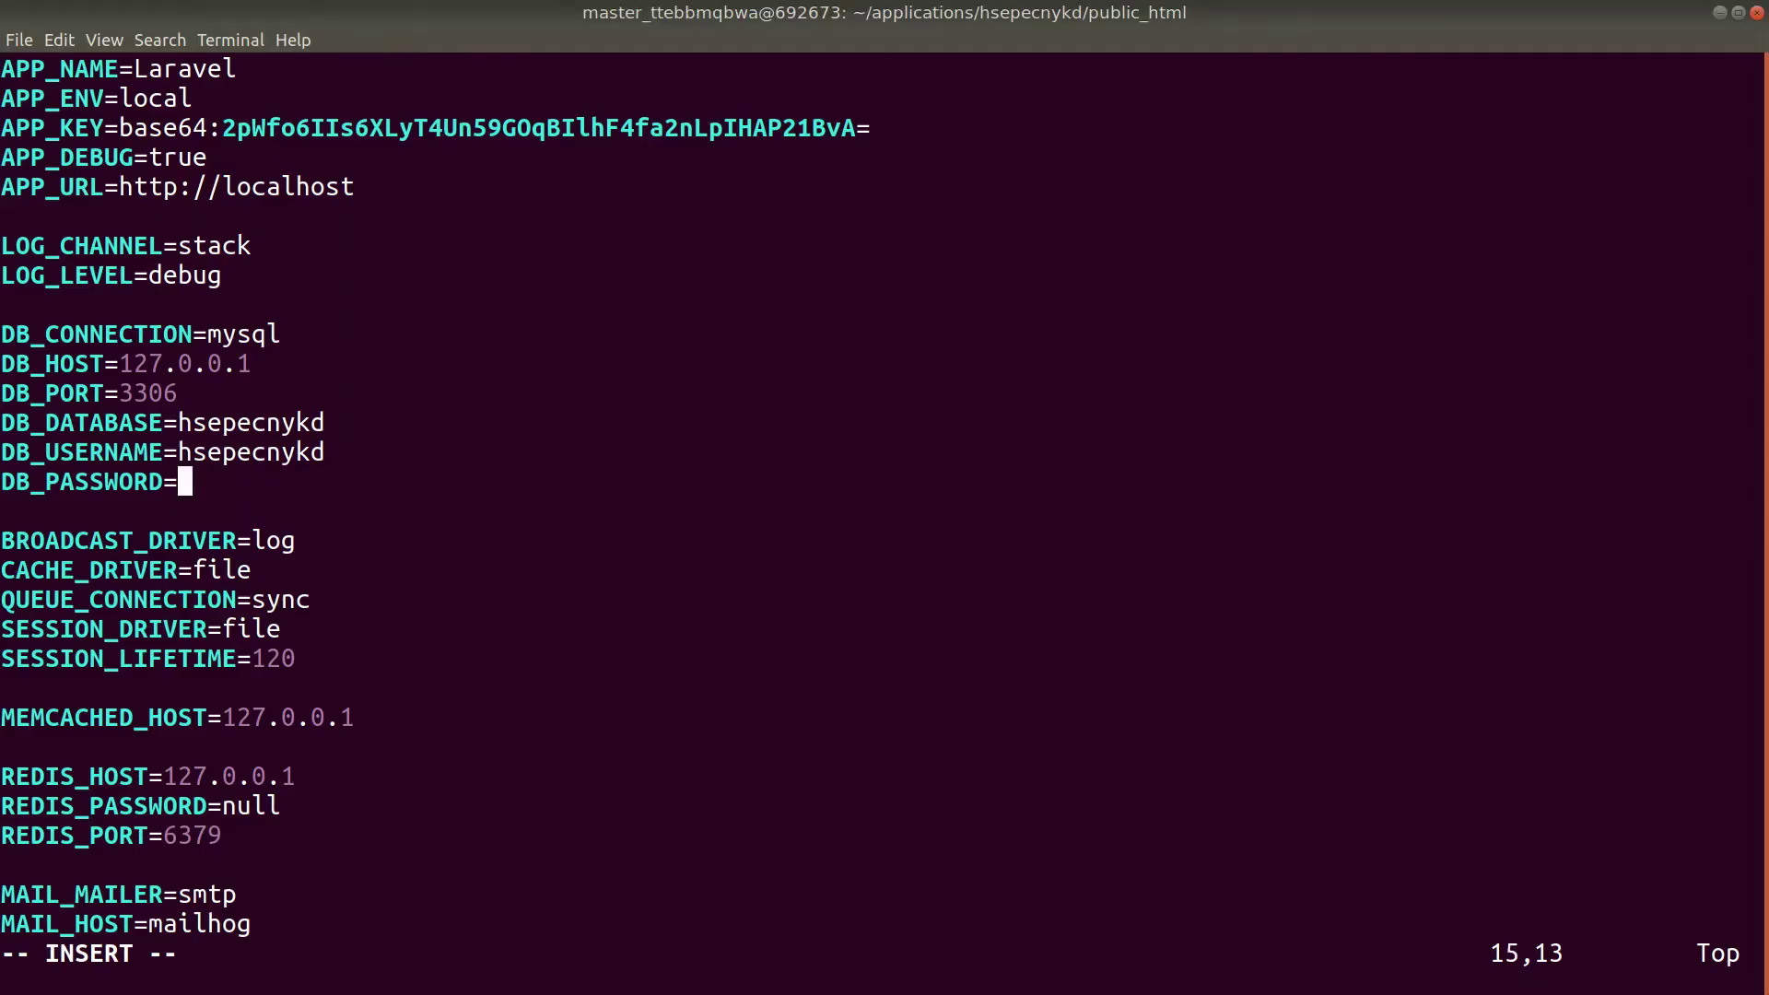
key("ctrl+shift+v")
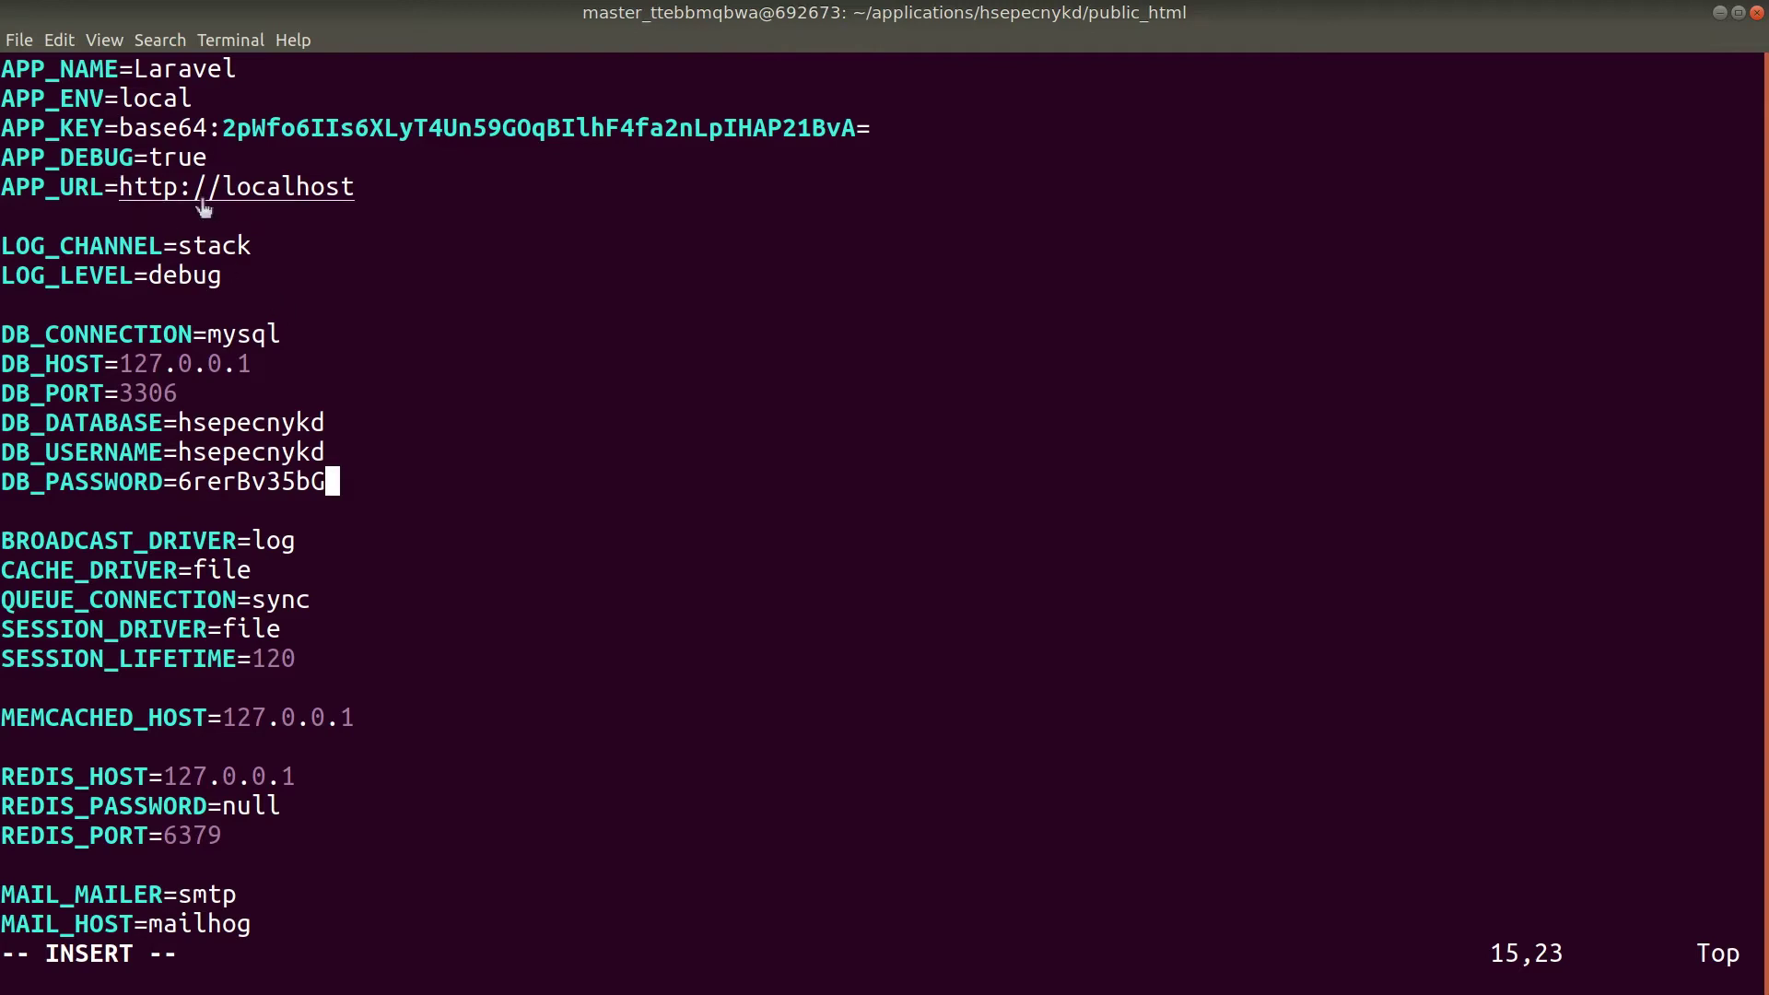
Switch to the application's site in the browser and copy its web address.
key("alt+Tab")
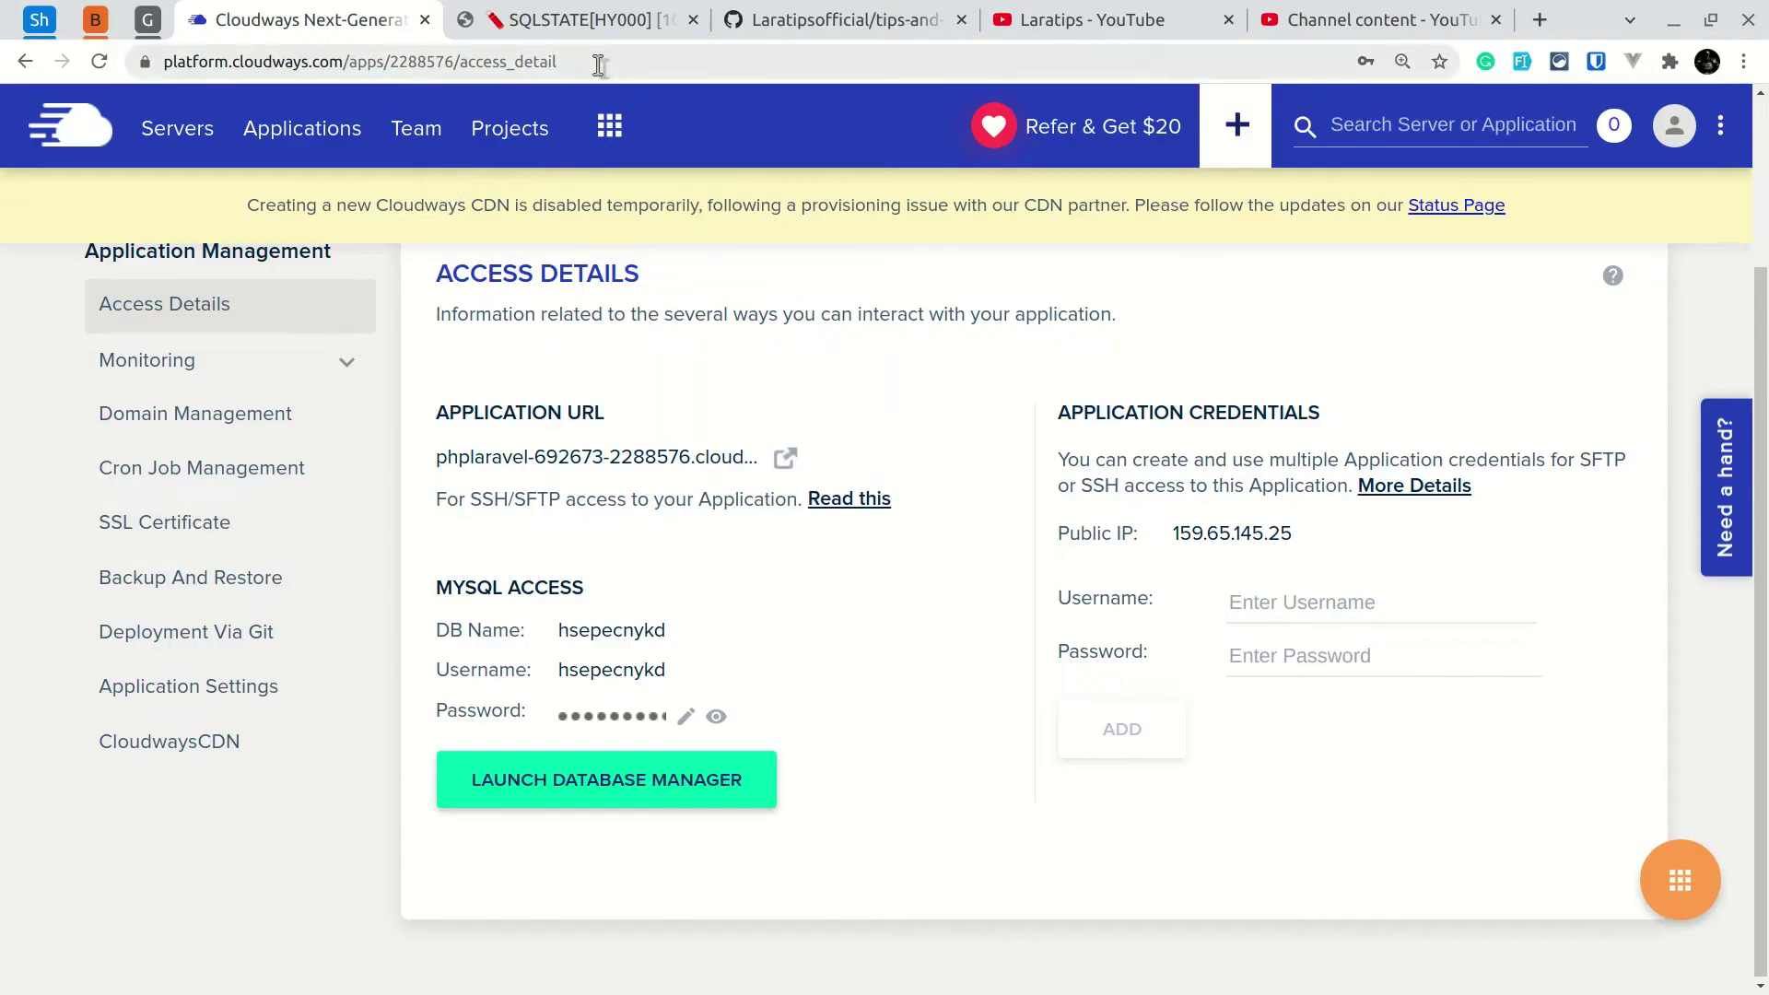
left_click(581, 19)
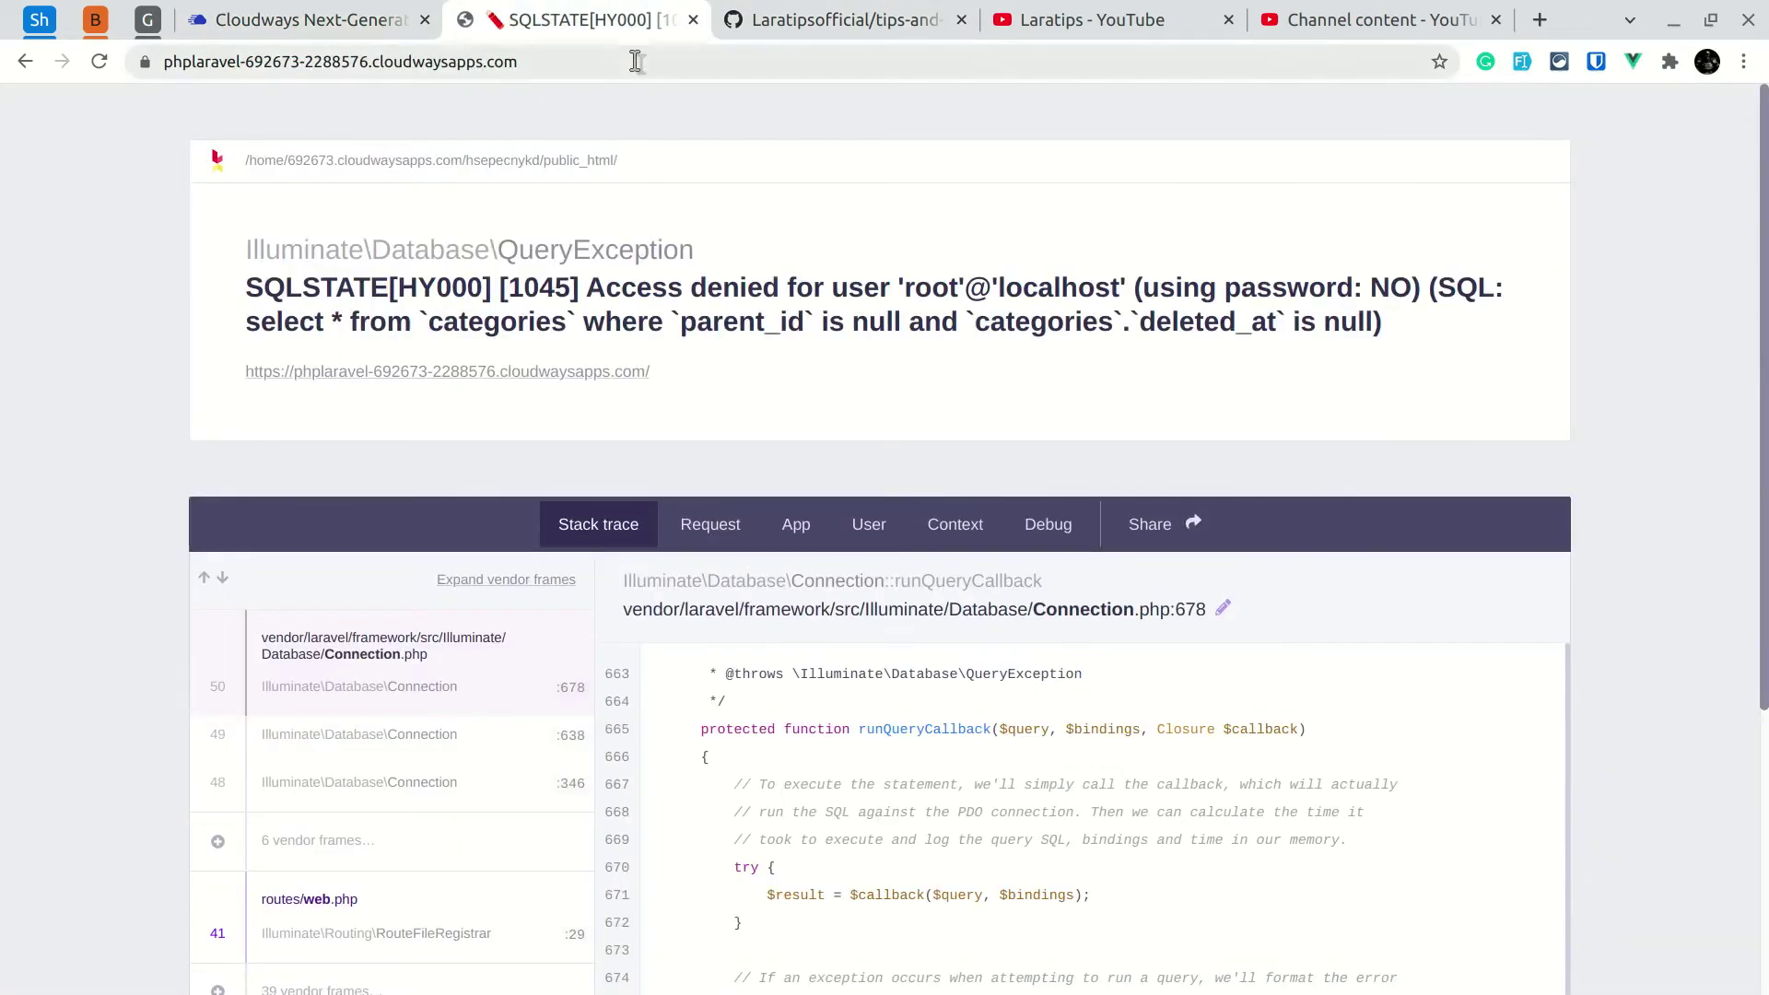
left_click(636, 61)
key("alt+Tab")
key("Up")
key("Up")
key("Up")
key("Up")
key("Up")
key("Up")
key("Up")
key("Up")
key("Up")
key("Up")
key("Right")
key("Right")
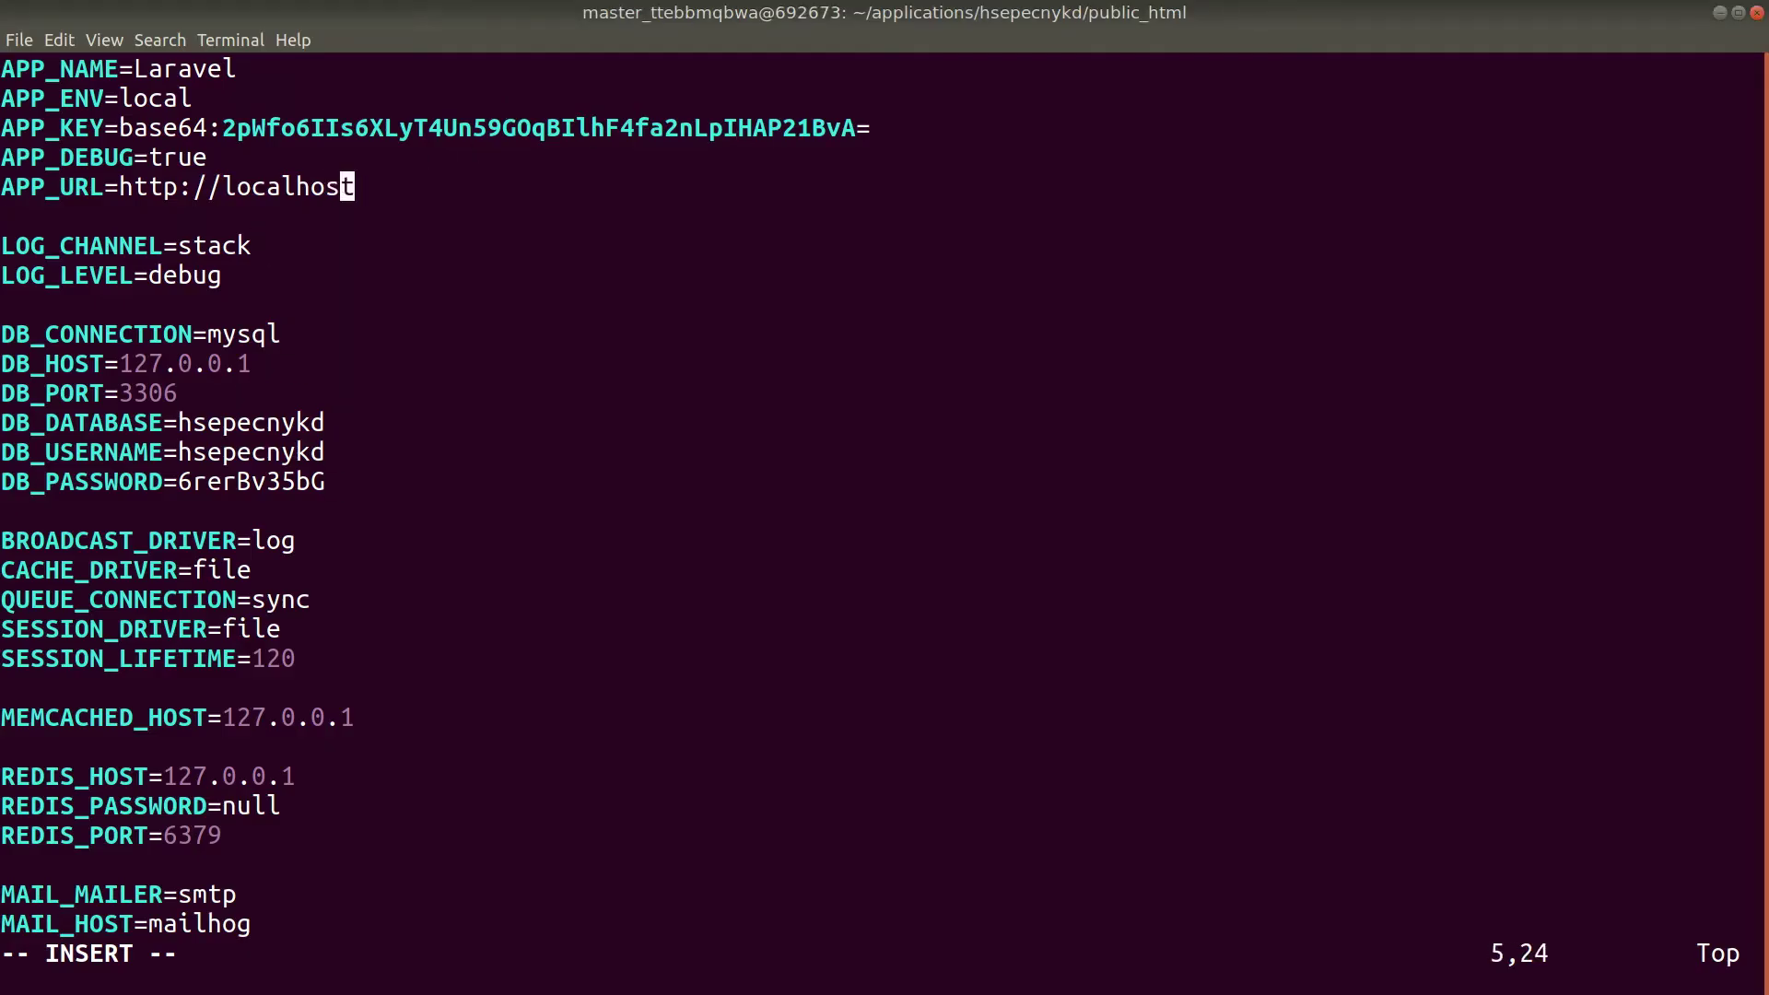
key("BackSpace")
key("BackSpace")
key("BackSpace")
key("BackSpace")
key("BackSpace")
key("BackSpace")
key("BackSpace")
key("BackSpace")
key("BackSpace")
key("BackSpace")
key("BackSpace")
key("BackSpace")
key("BackSpace")
key("BackSpace")
key("BackSpace")
key("BackSpace")
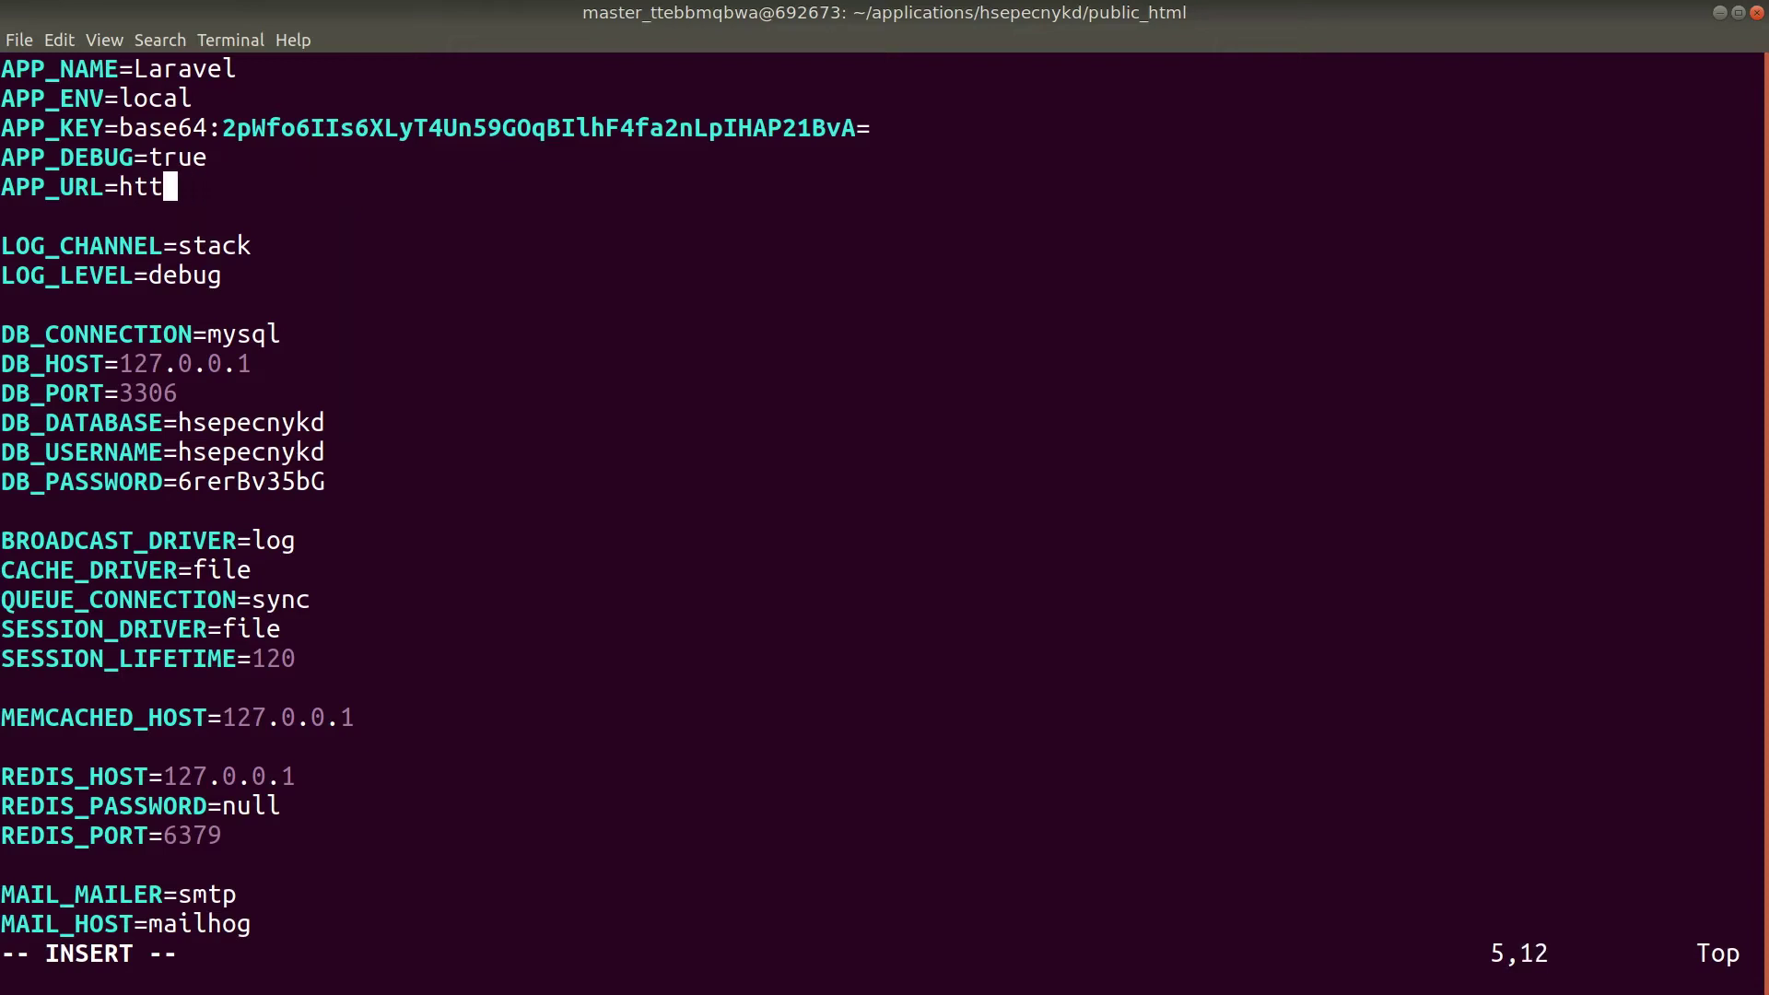
key("ctrl+shift+v")
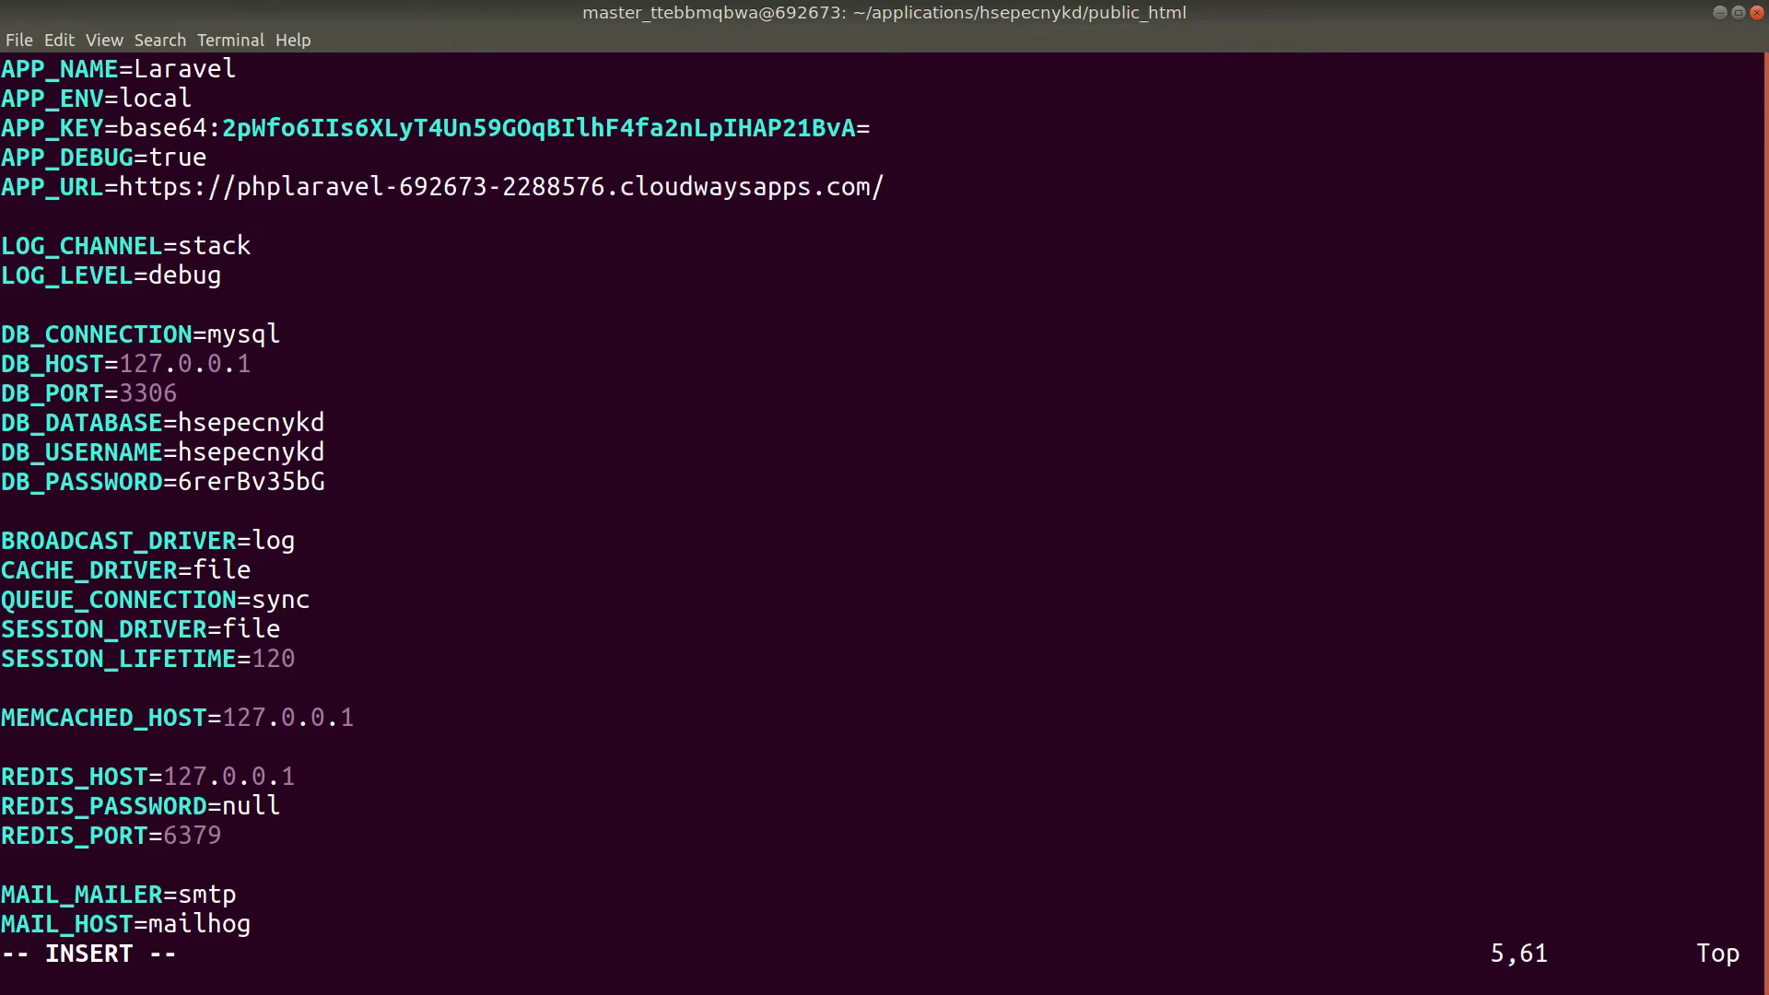
key("BackSpace")
key("Escape")
type(":wq")
key("Return")
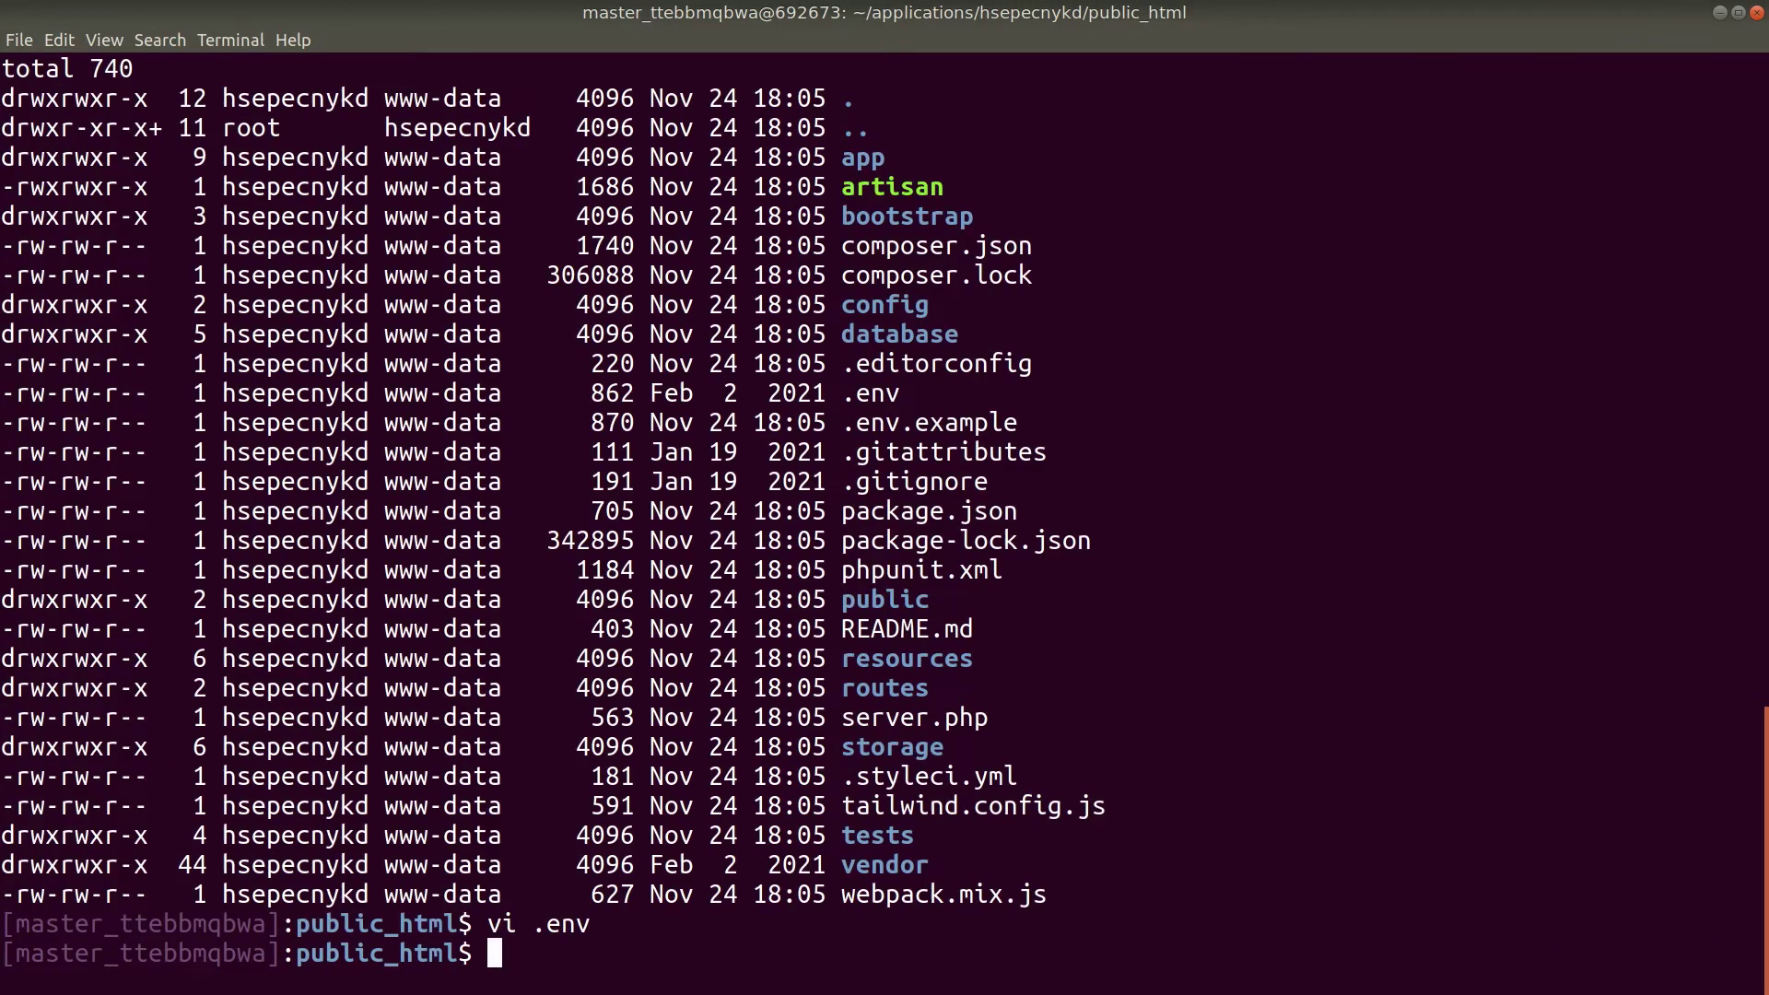
Reload the application's site in the browser to test the new database settings.
key("alt+Tab")
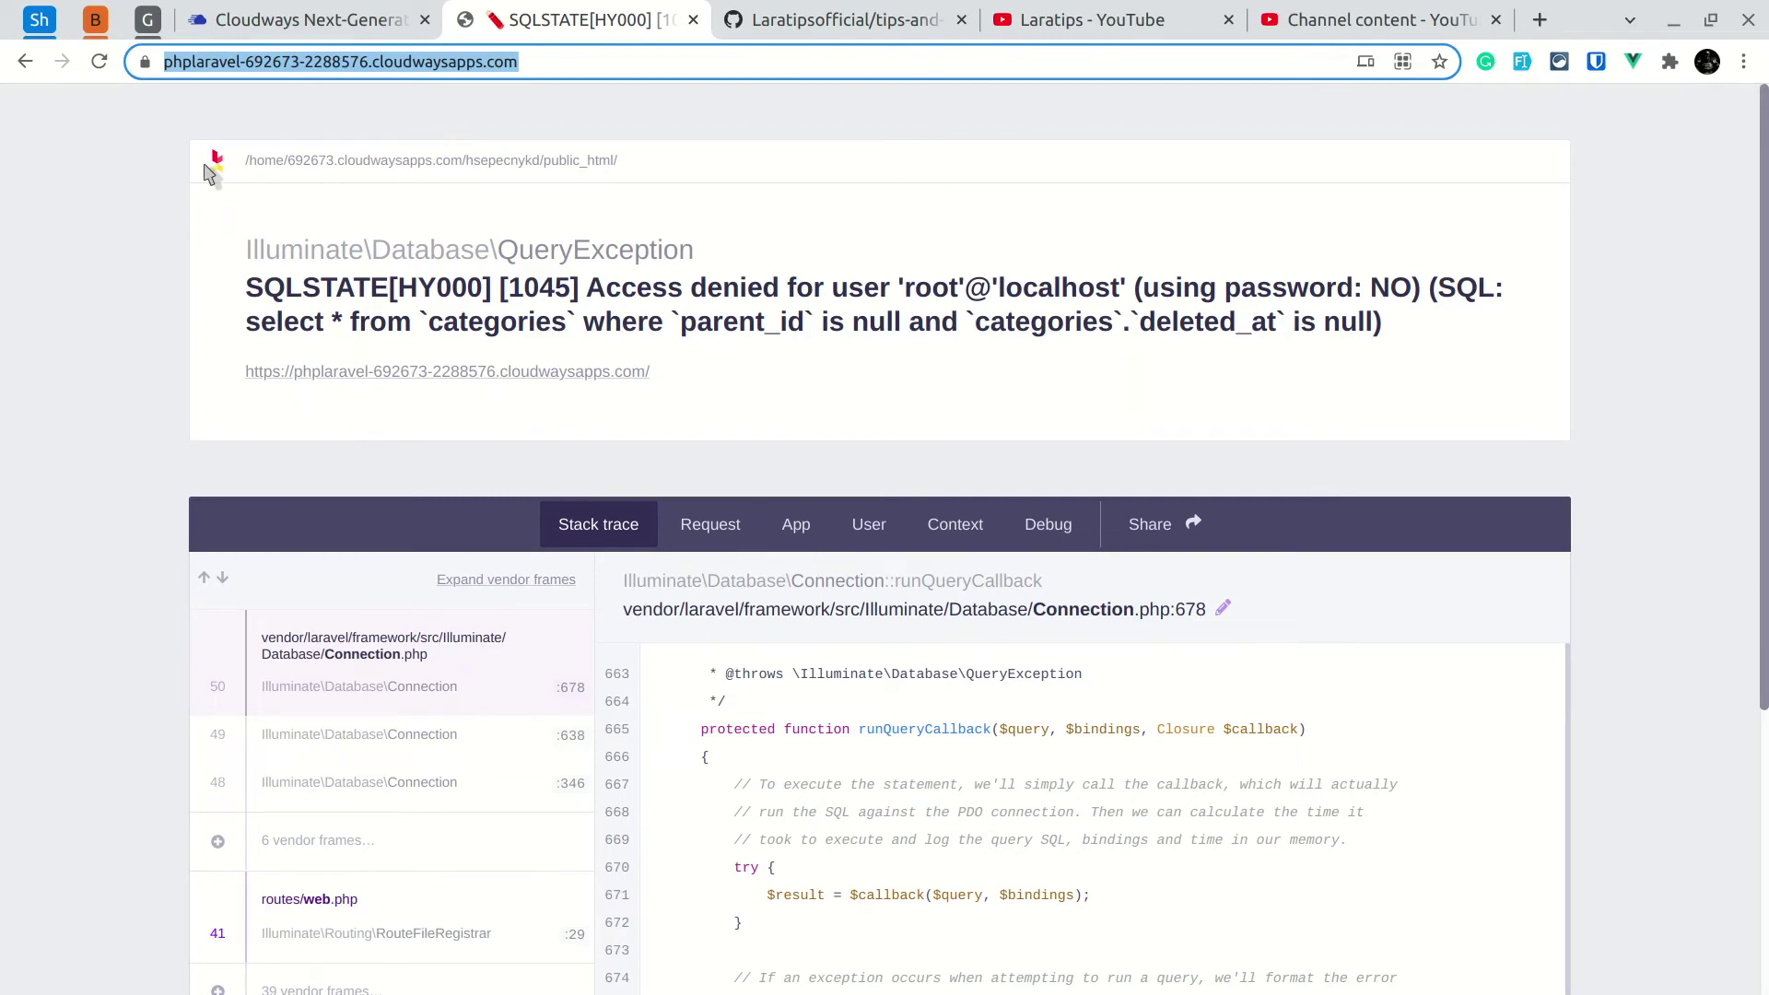
key("ctrl+r")
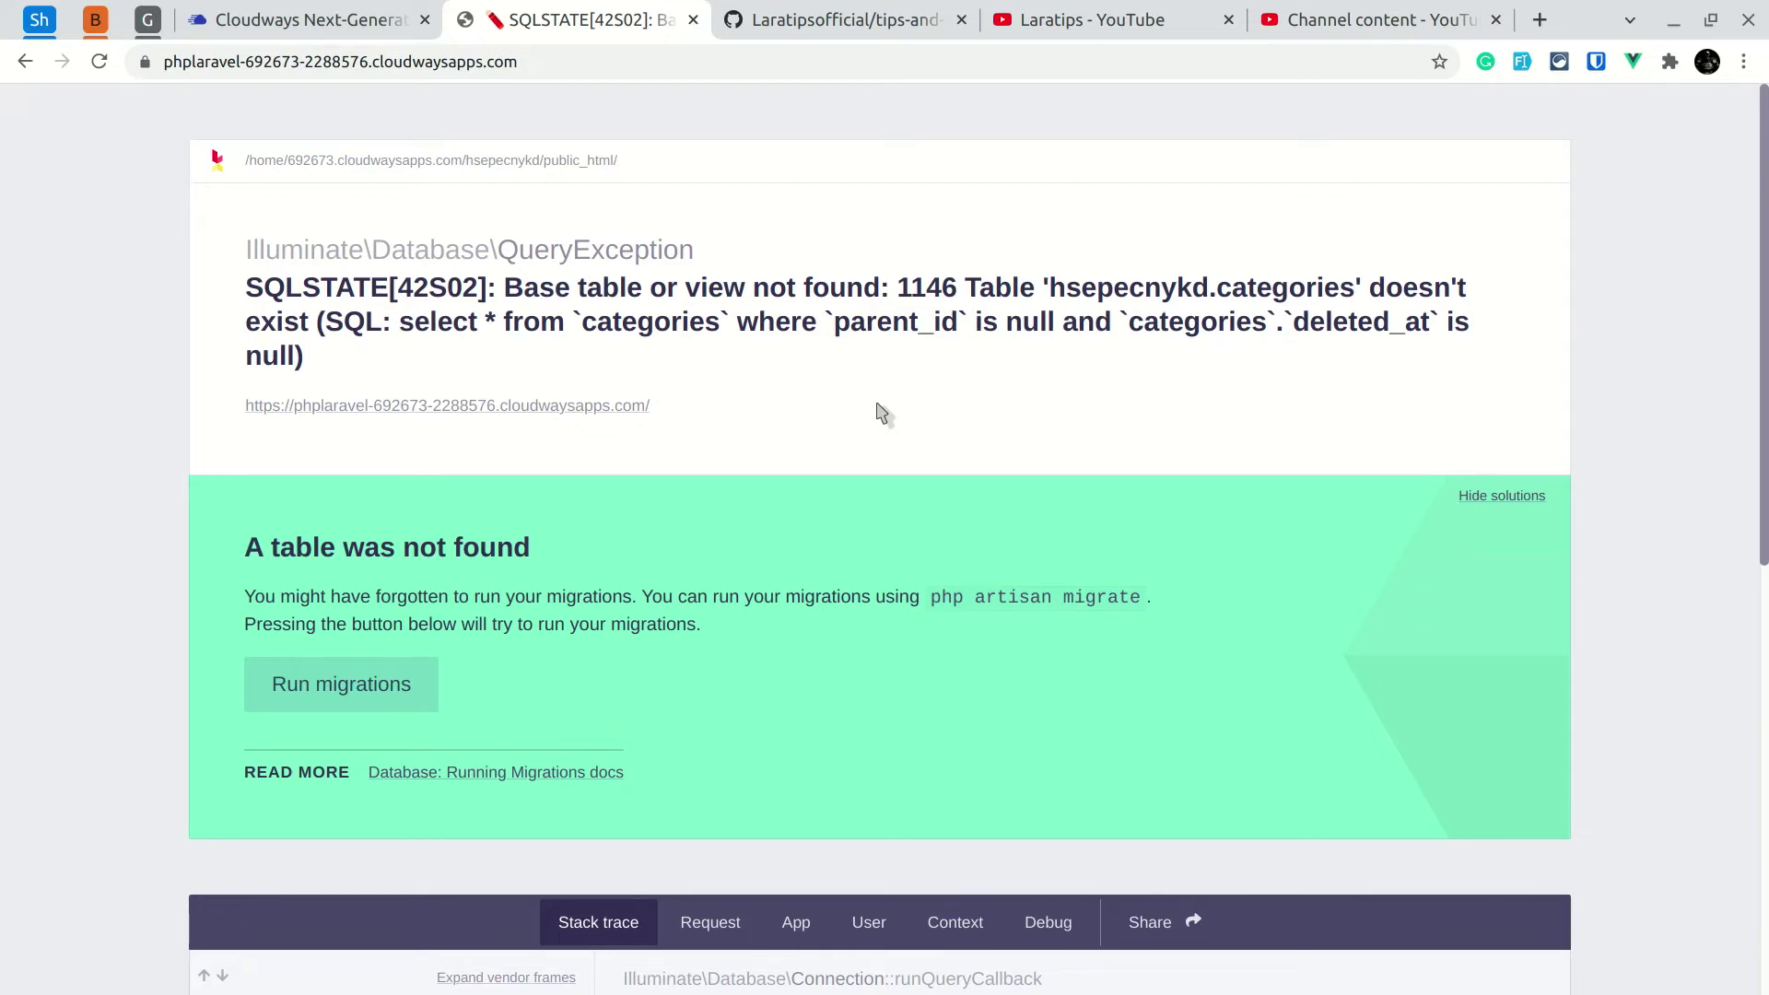
In the terminal, check the Laravel version with php artisan --version and run composer install.
key("alt+Tab")
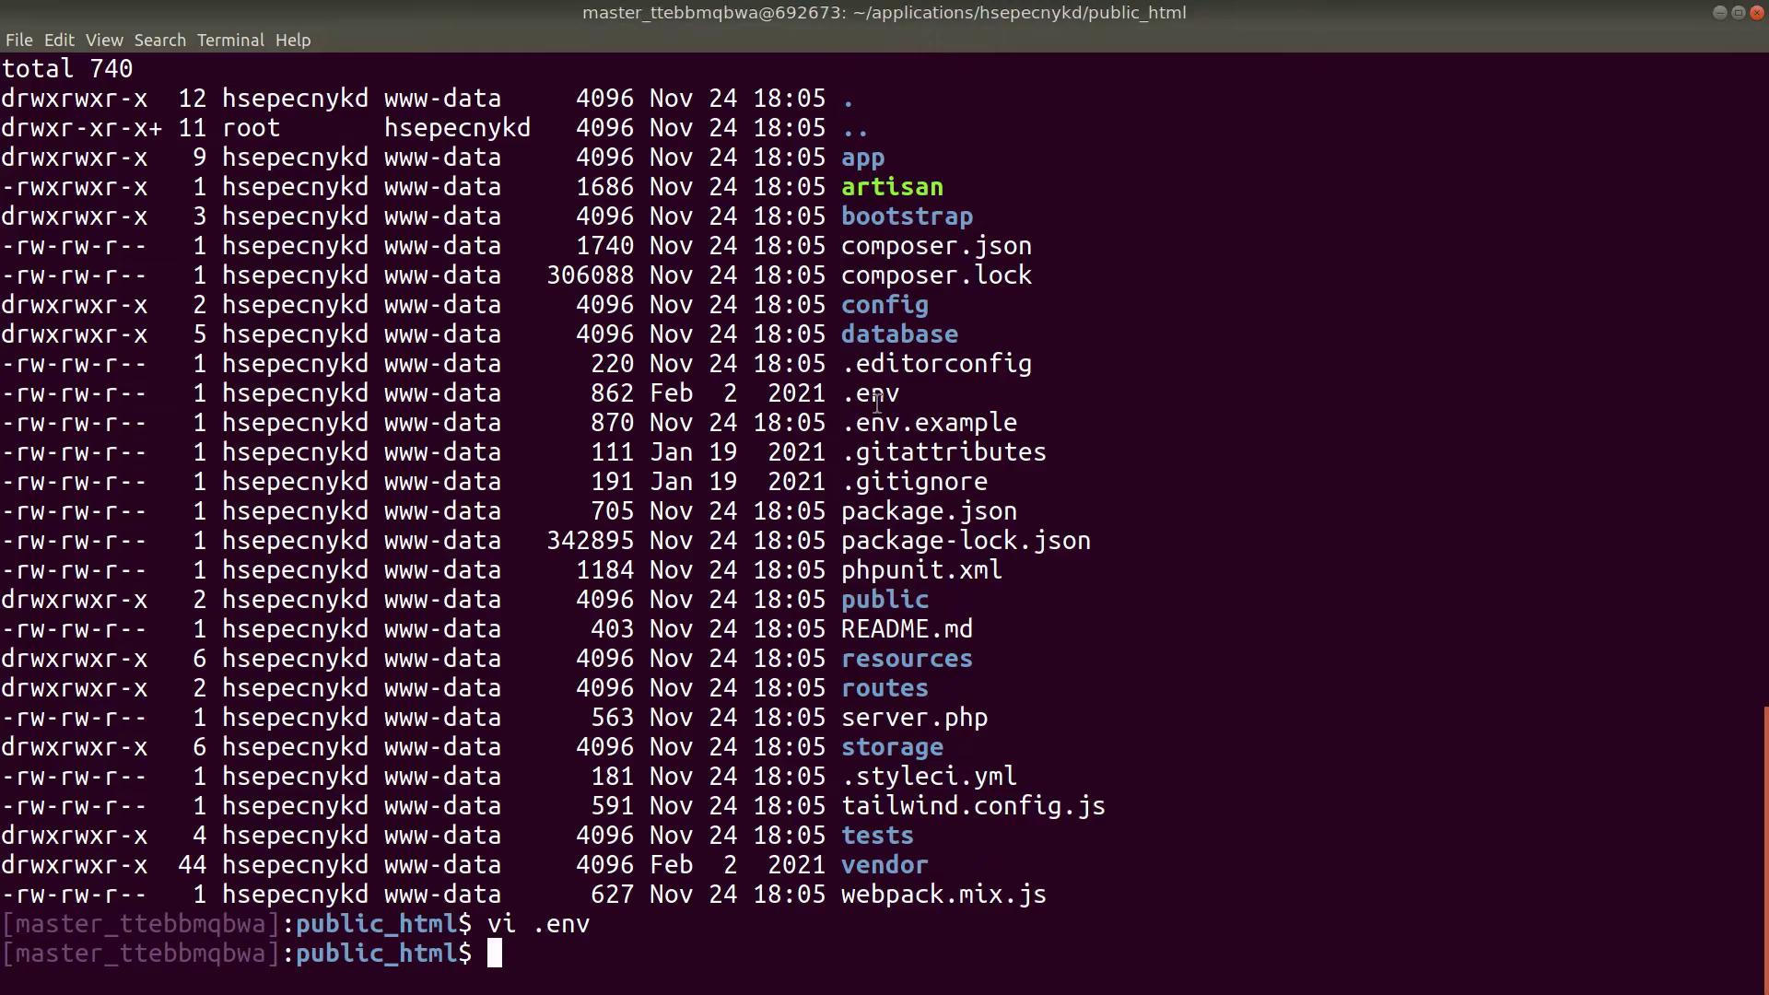
type("php arti")
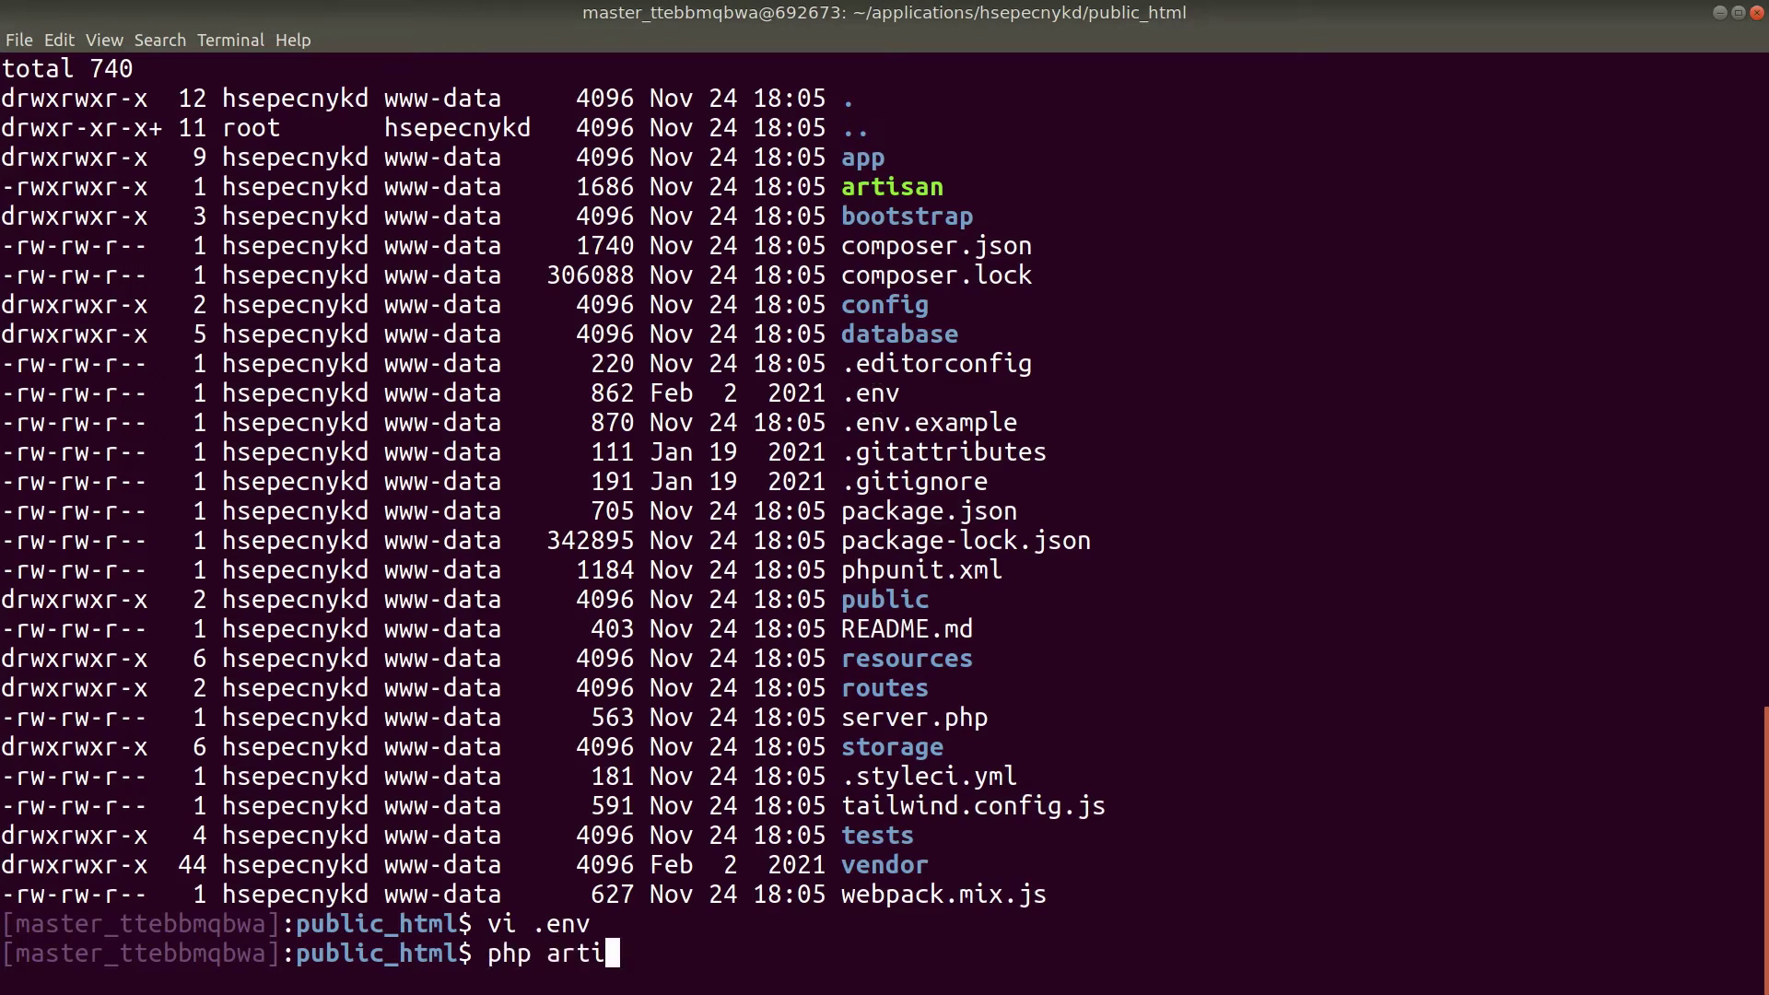
type("san --version")
key("Return")
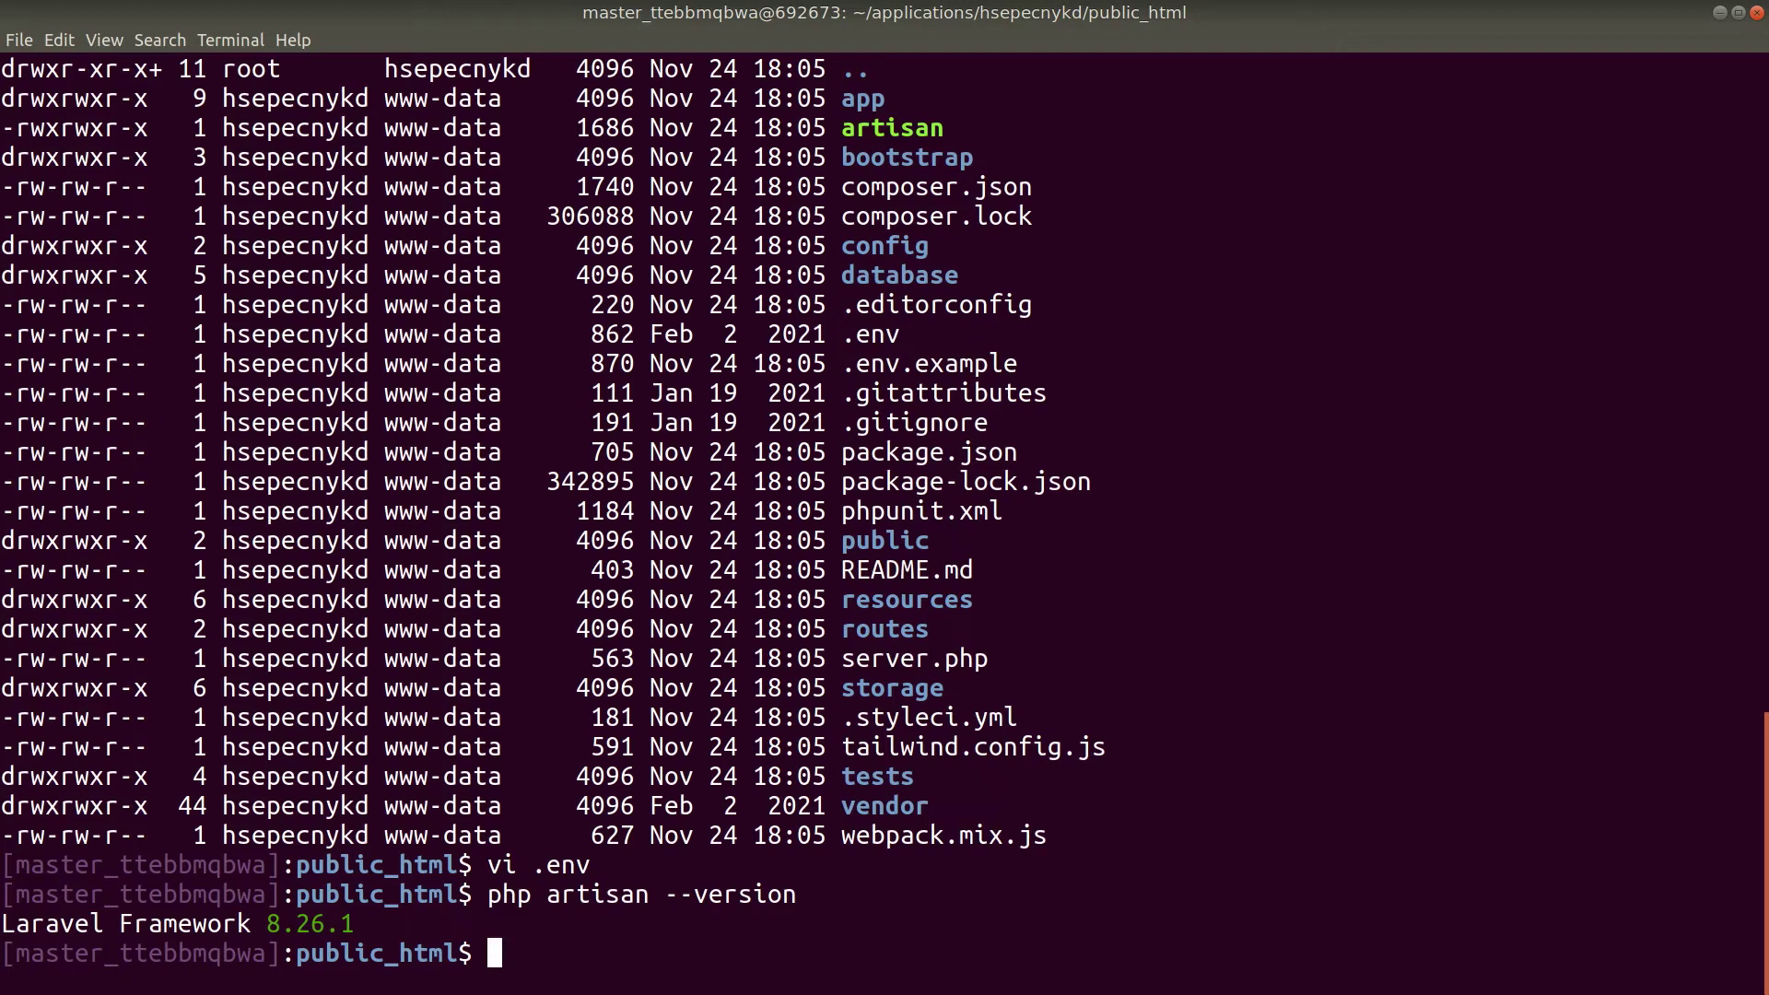
type("composer install")
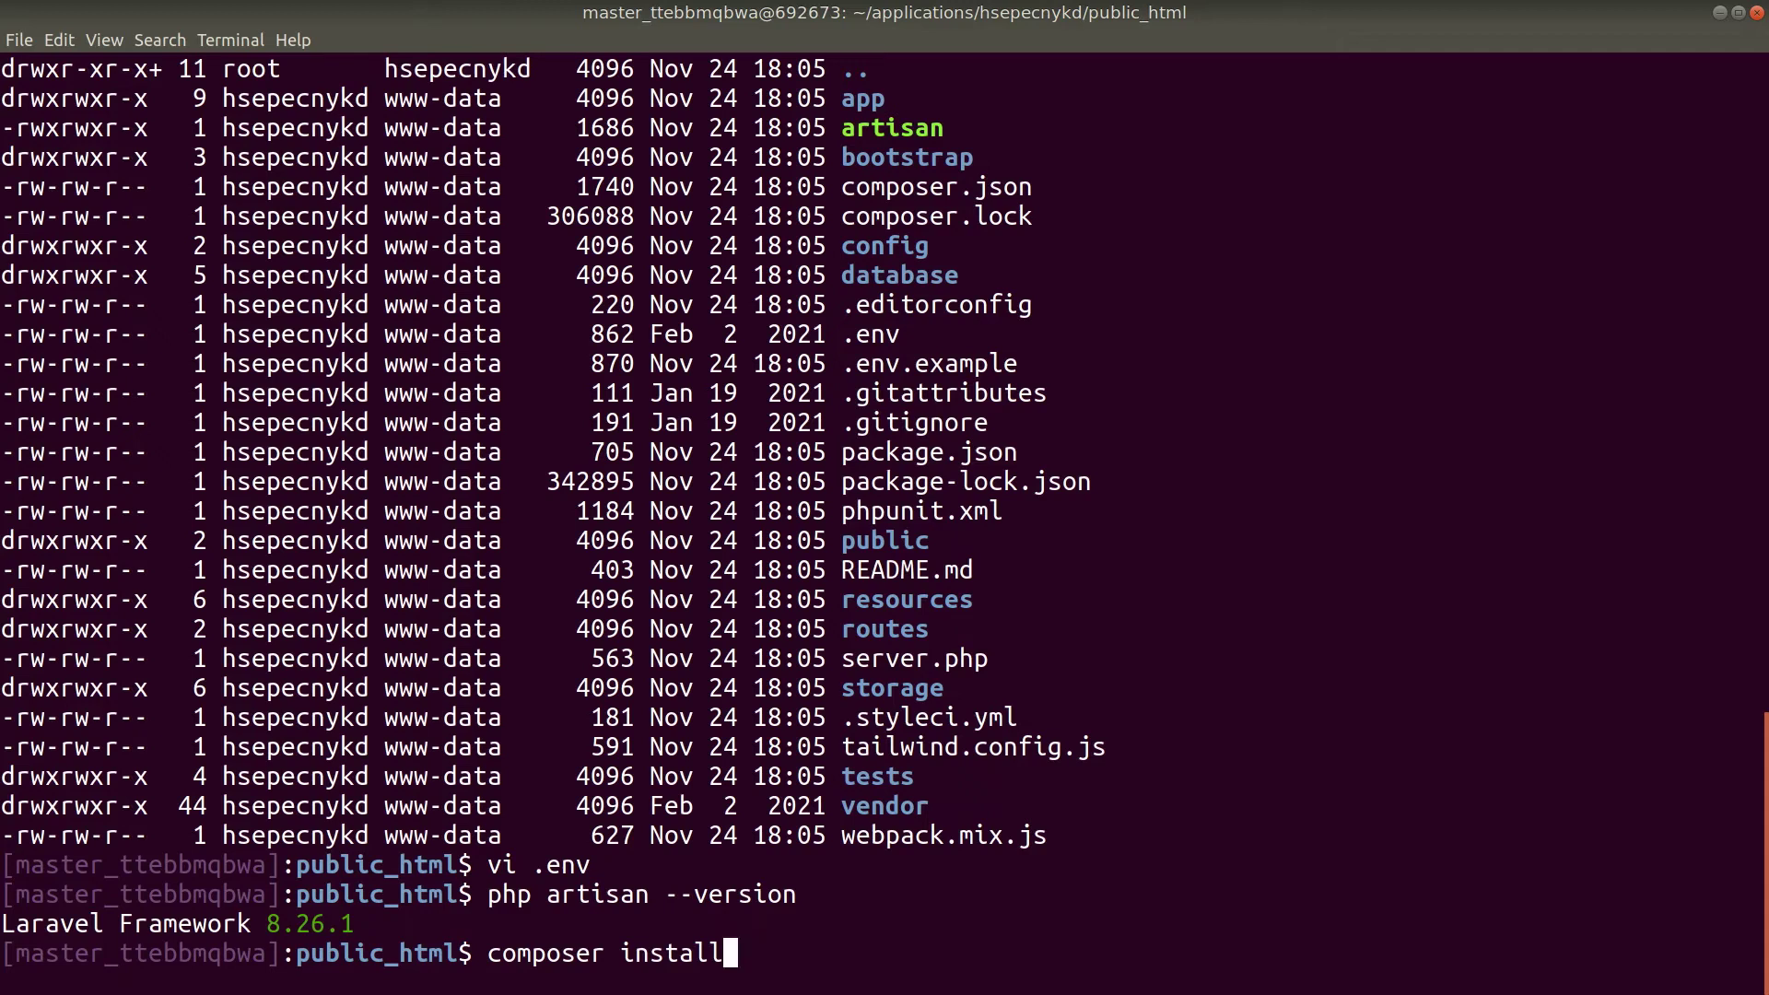
key("Return")
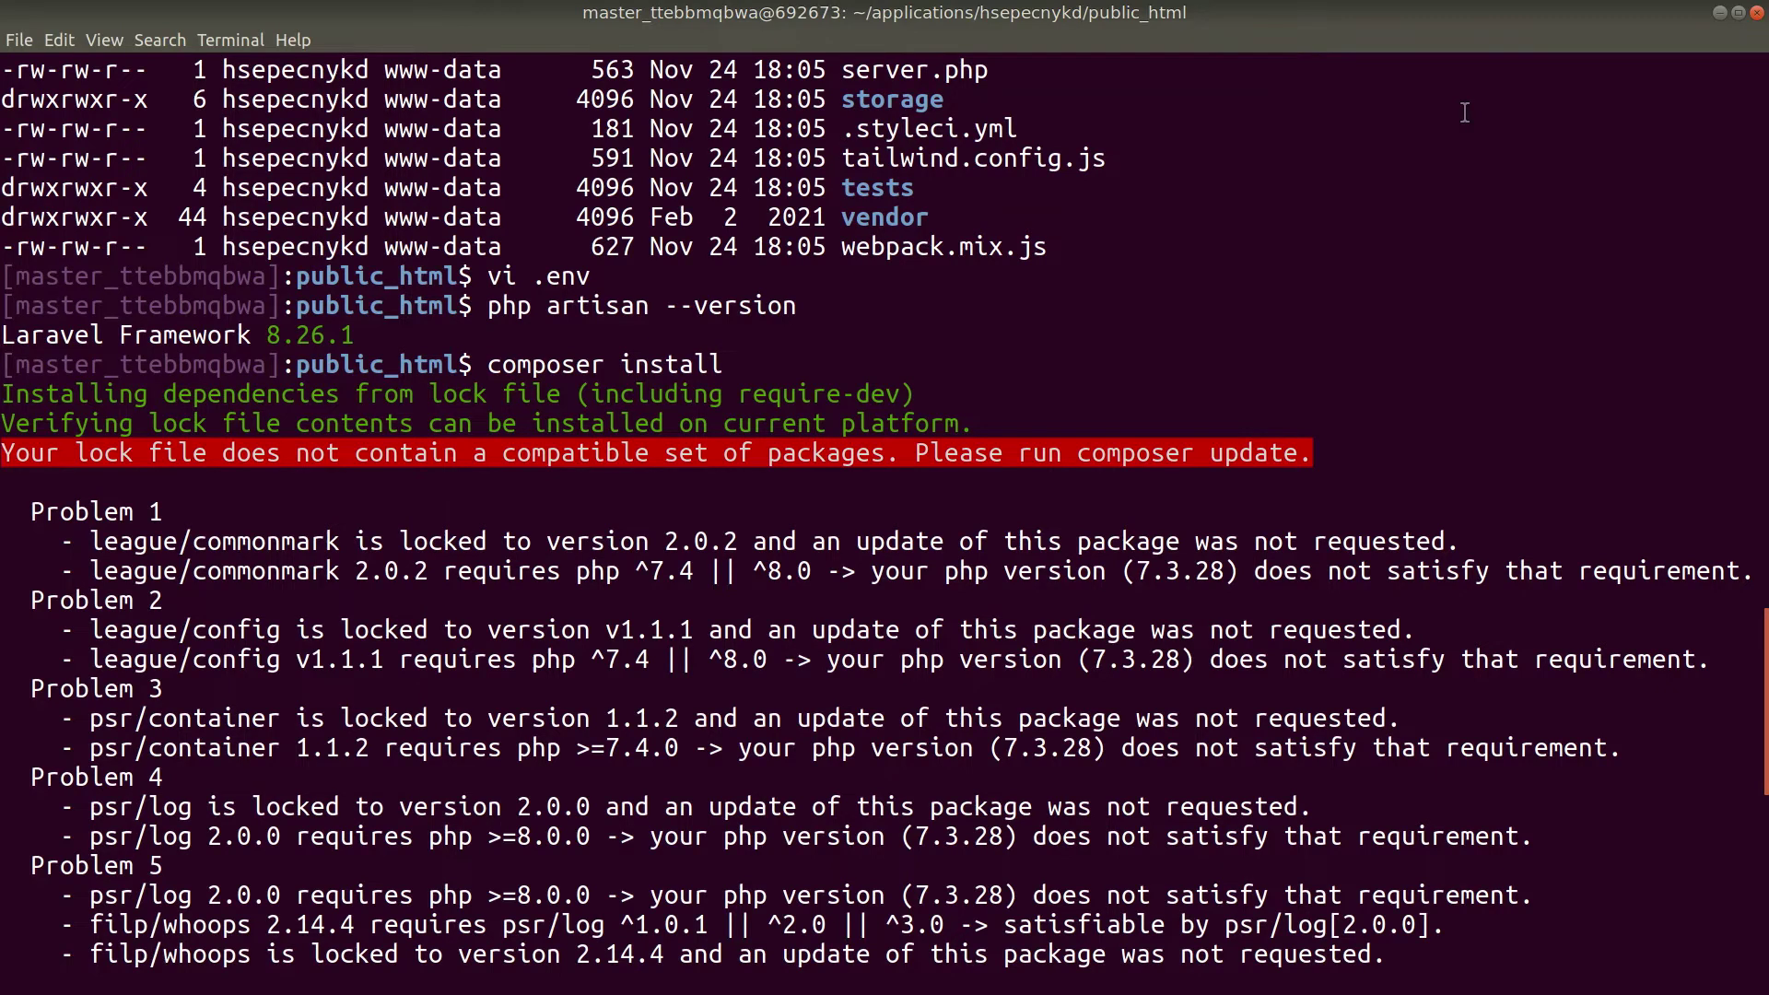
Return to Cloudways and open the package settings of the Laravel2 server.
key("alt+Tab")
left_click(353, 13)
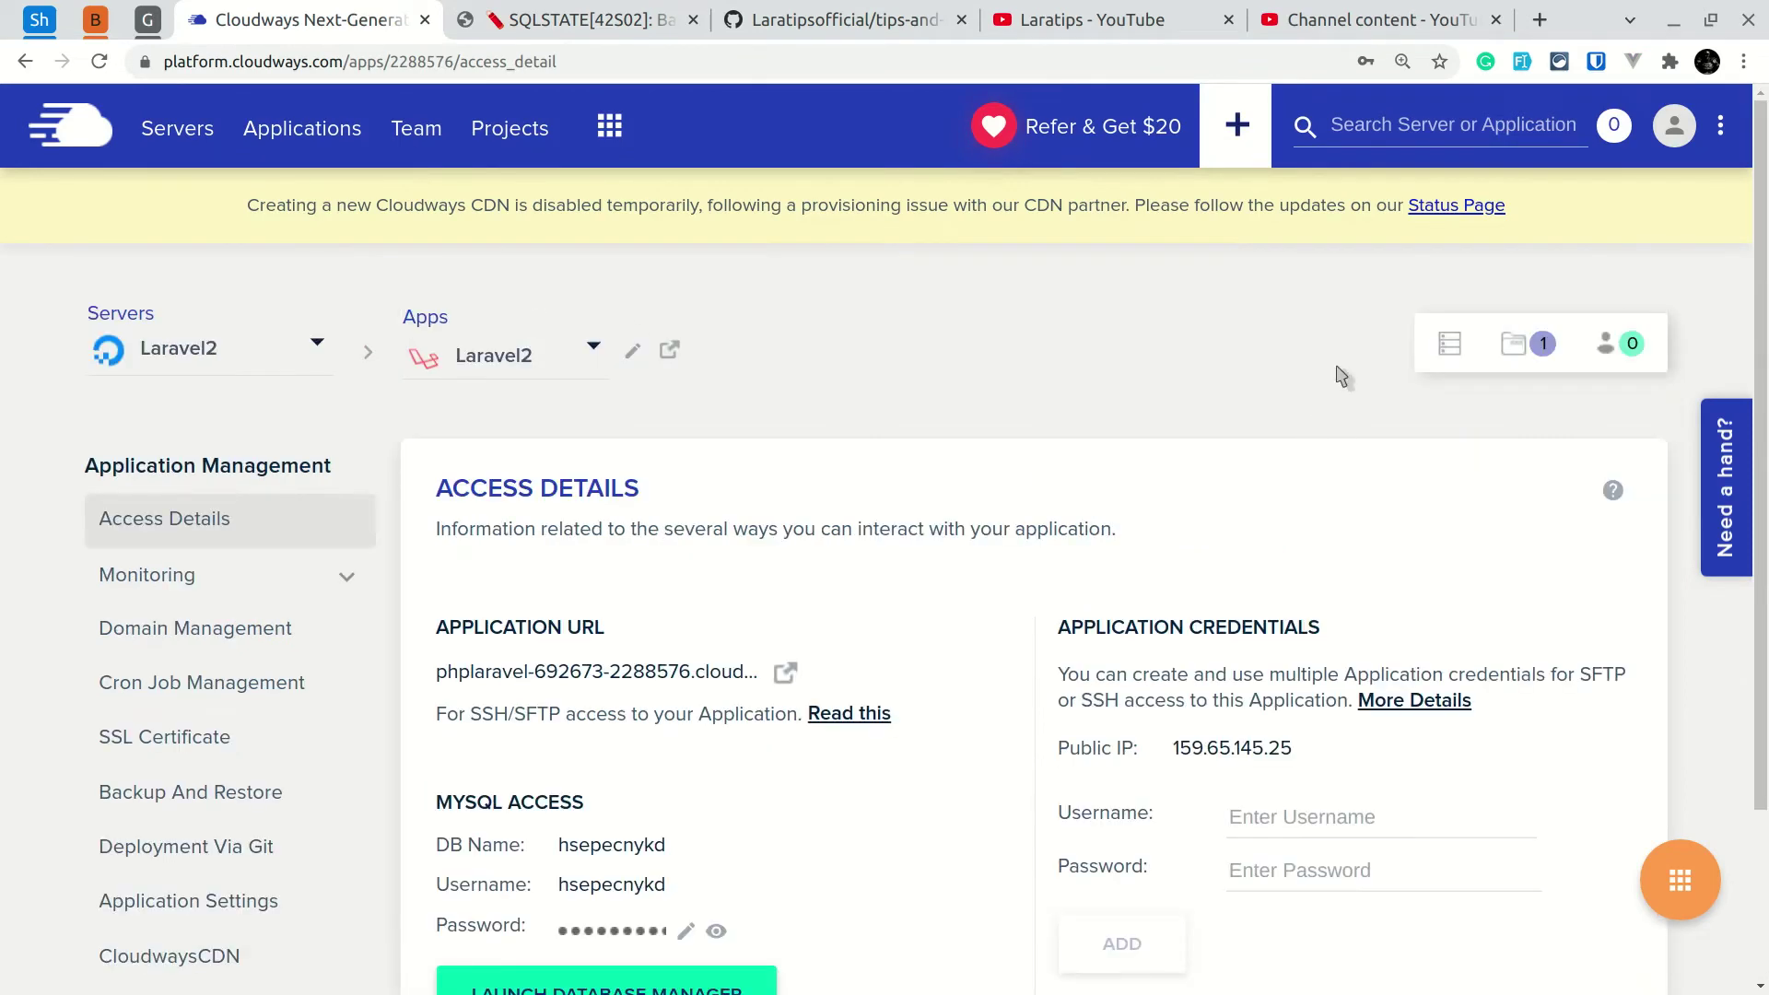
left_click(1453, 351)
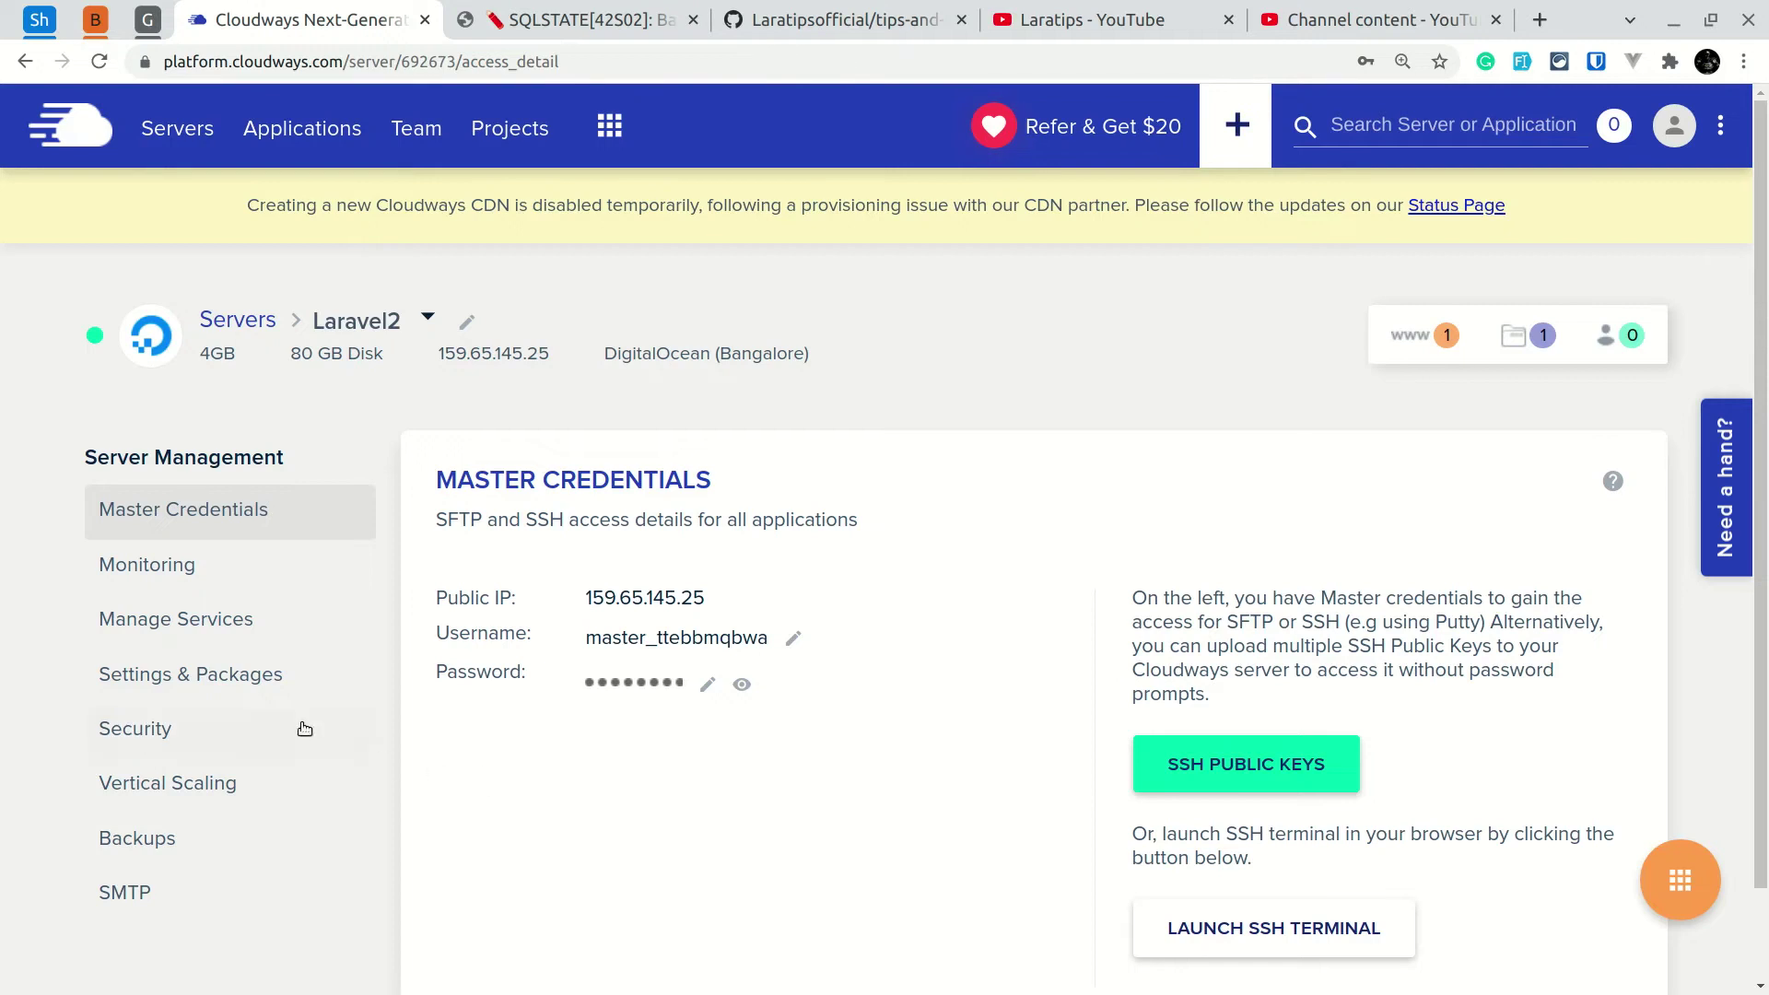
left_click(184, 680)
left_click(770, 619)
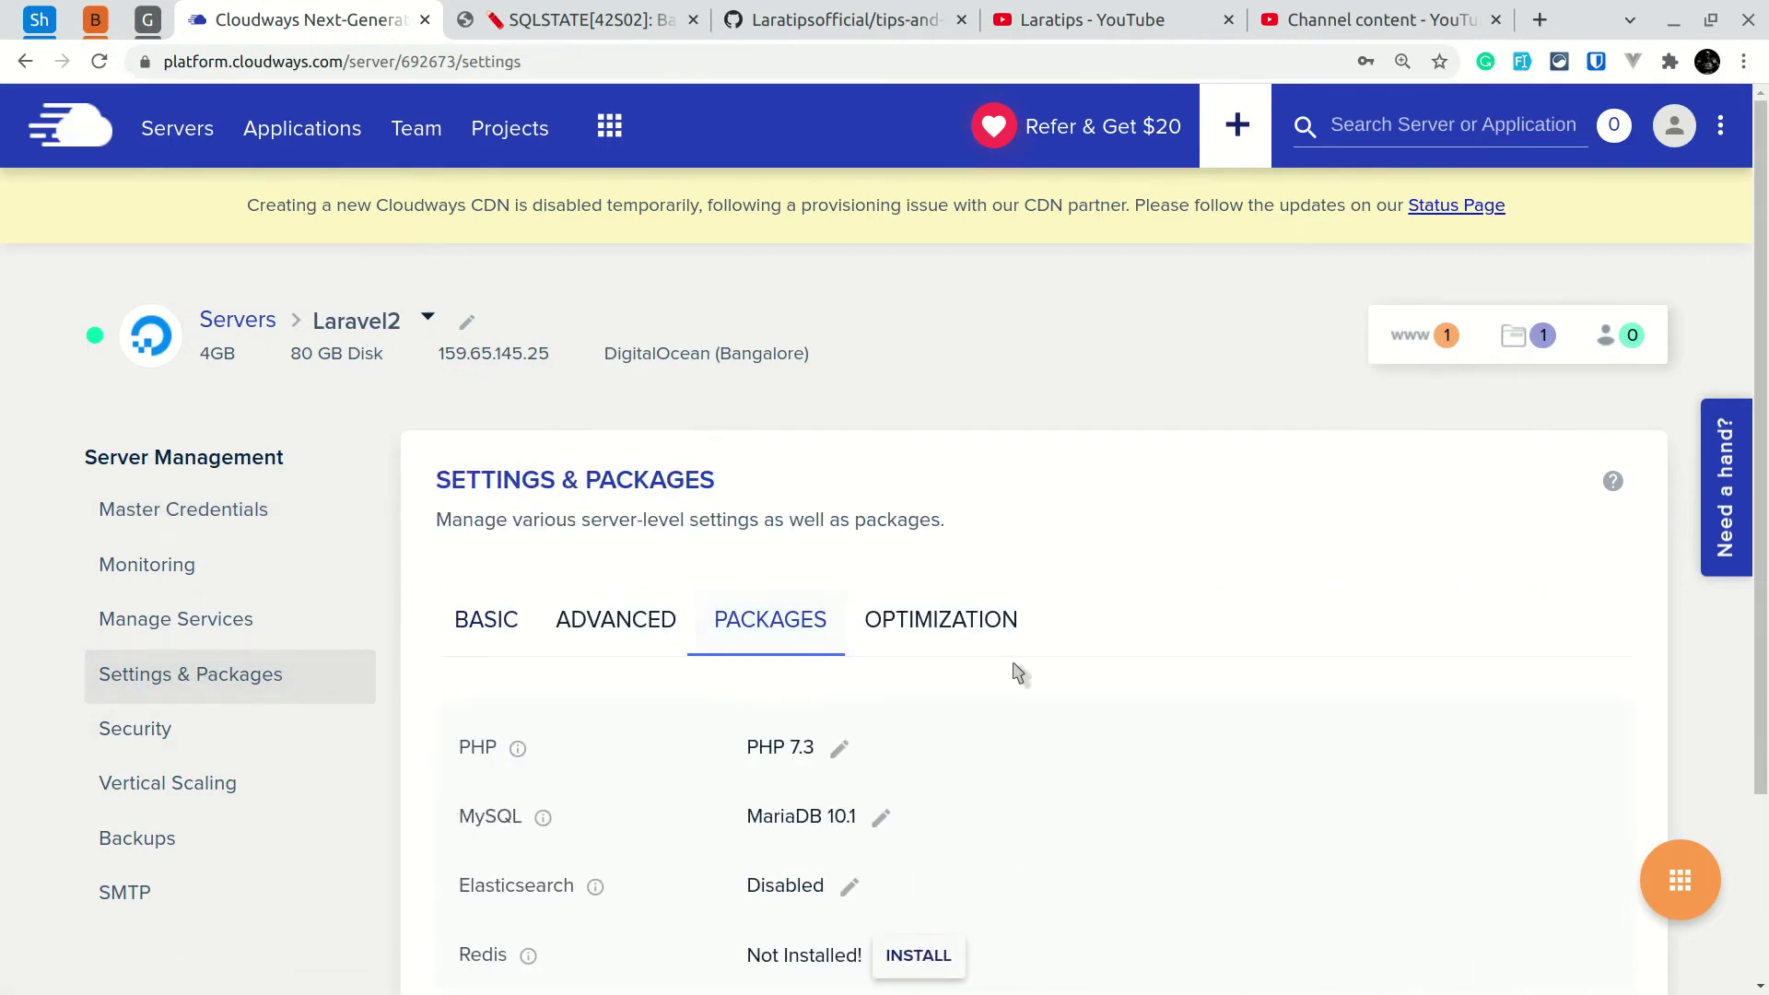
scroll(1016, 673, "down", 3)
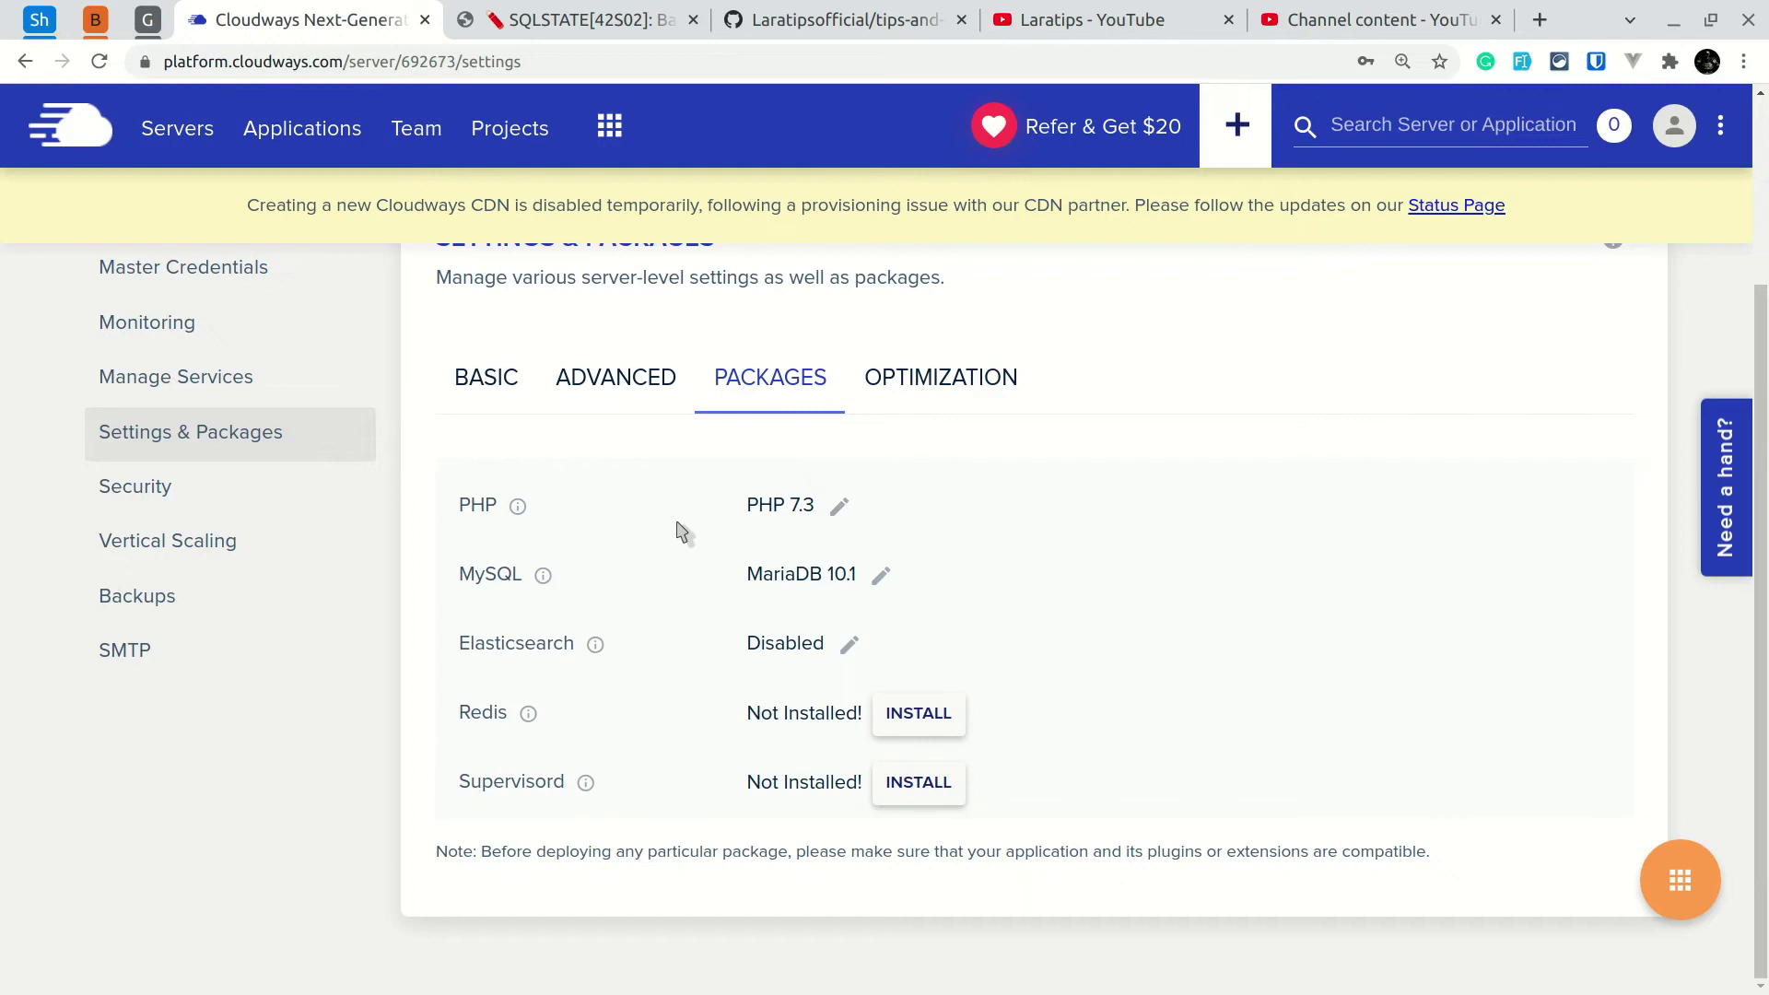
Change the server's PHP version to PHP 8.0, save it and accept the compatibility warning.
left_click(835, 507)
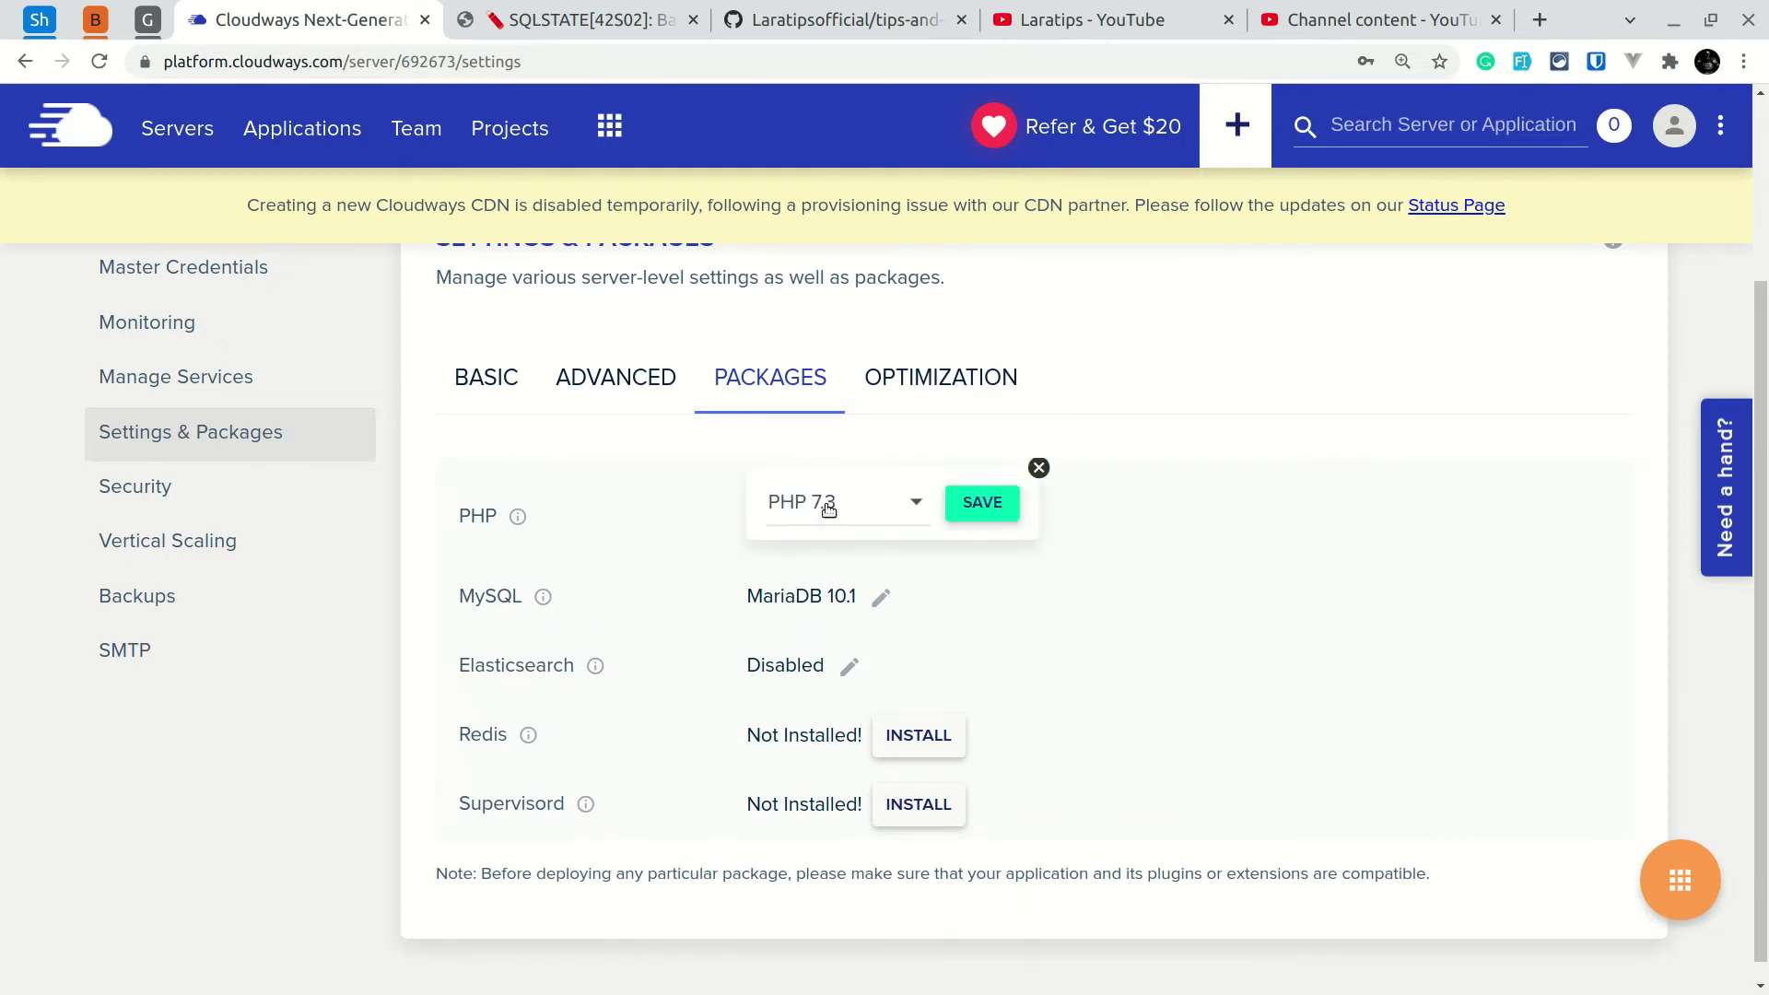
left_click(811, 503)
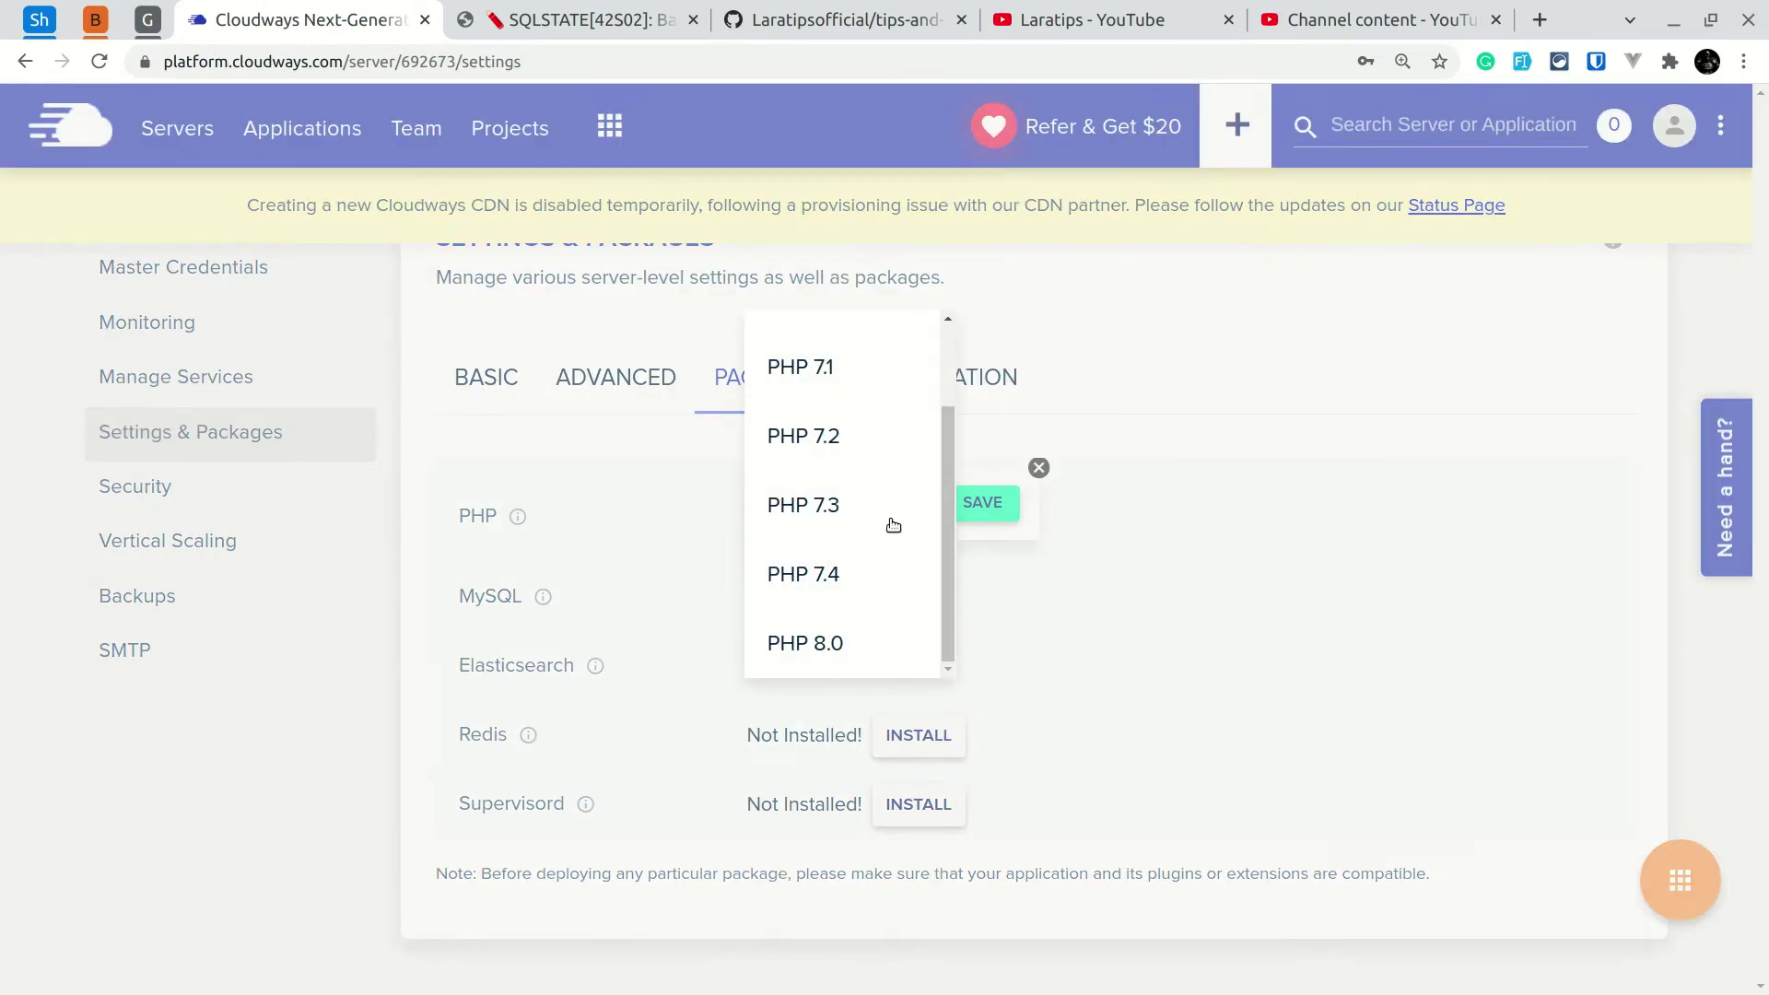
left_click(883, 659)
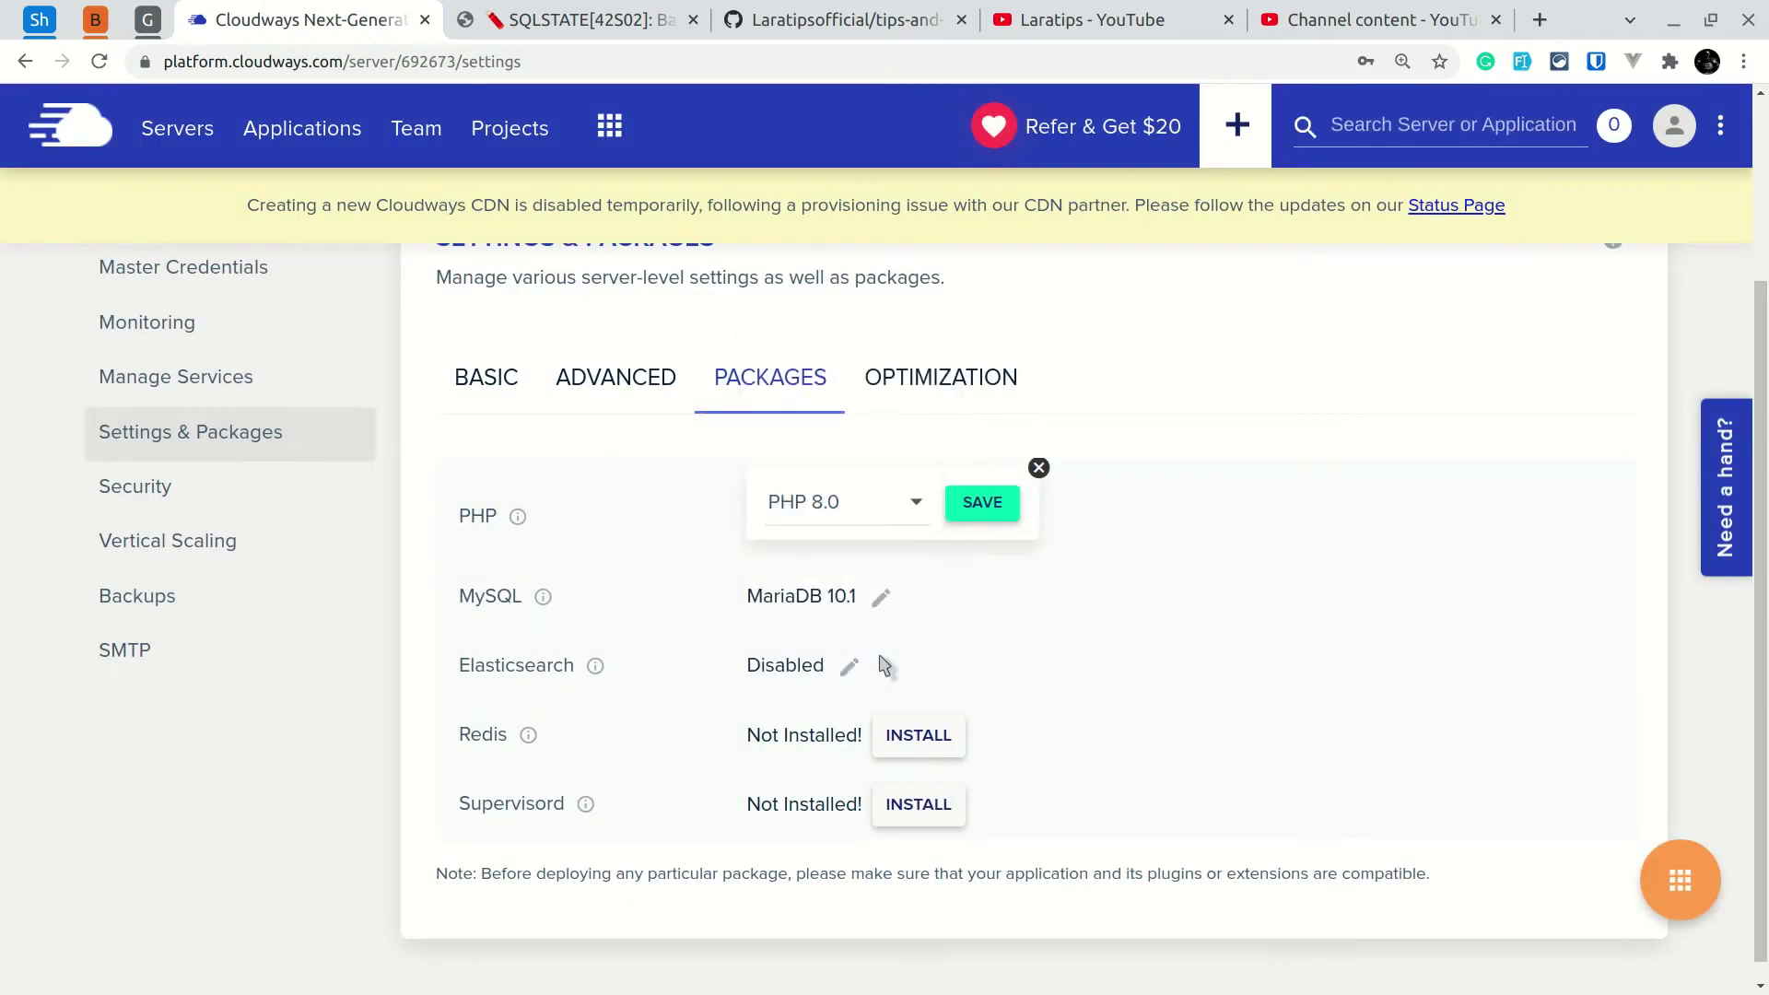
left_click(980, 522)
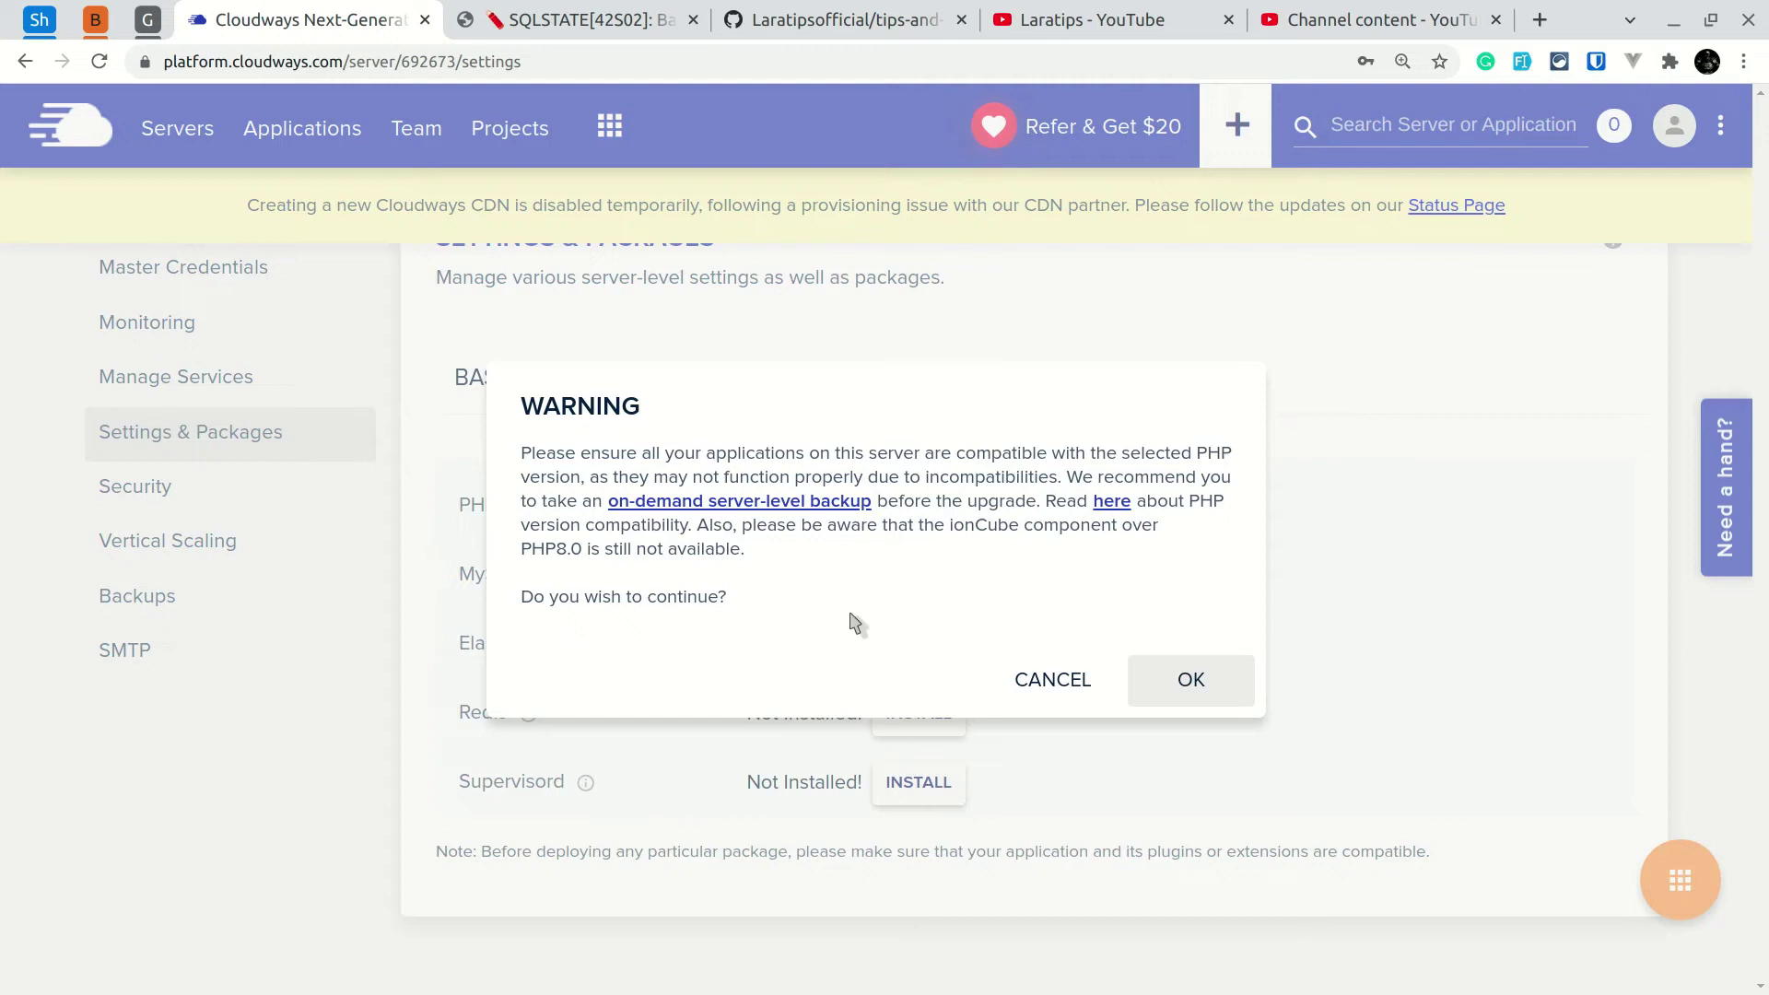
left_click(1191, 682)
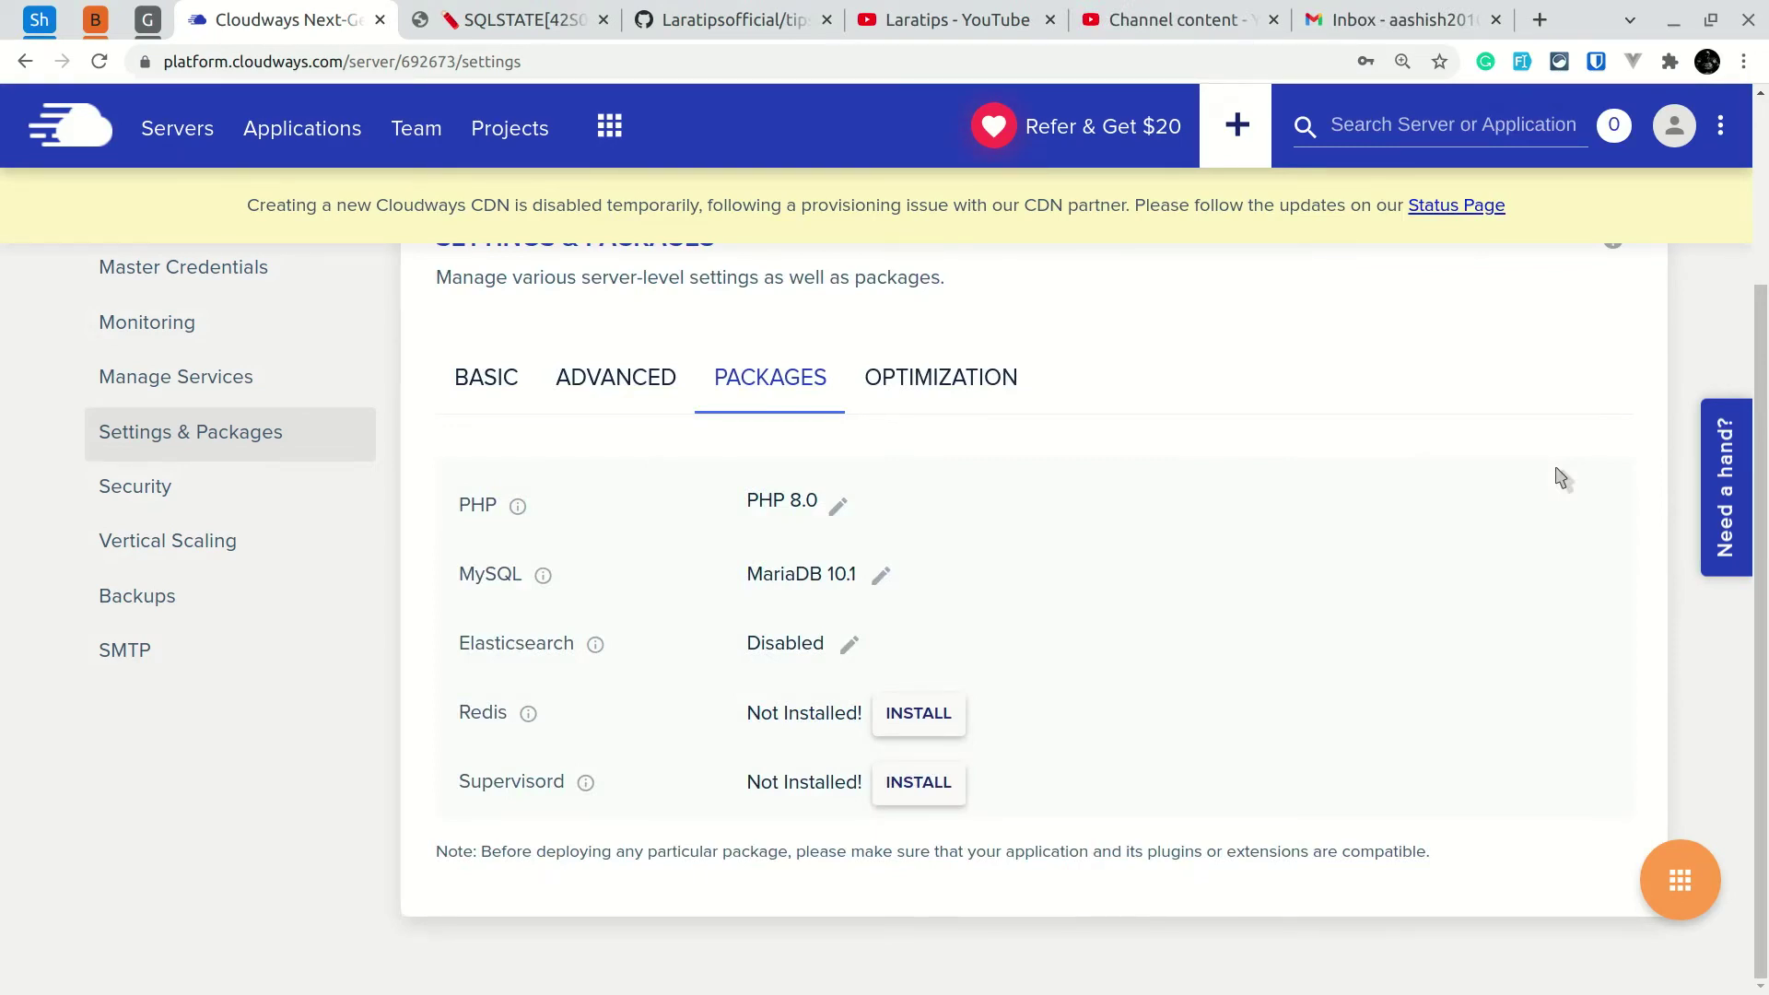
In the terminal, check the PHP version with php --version and list all project files with ls -la.
key("alt+Tab")
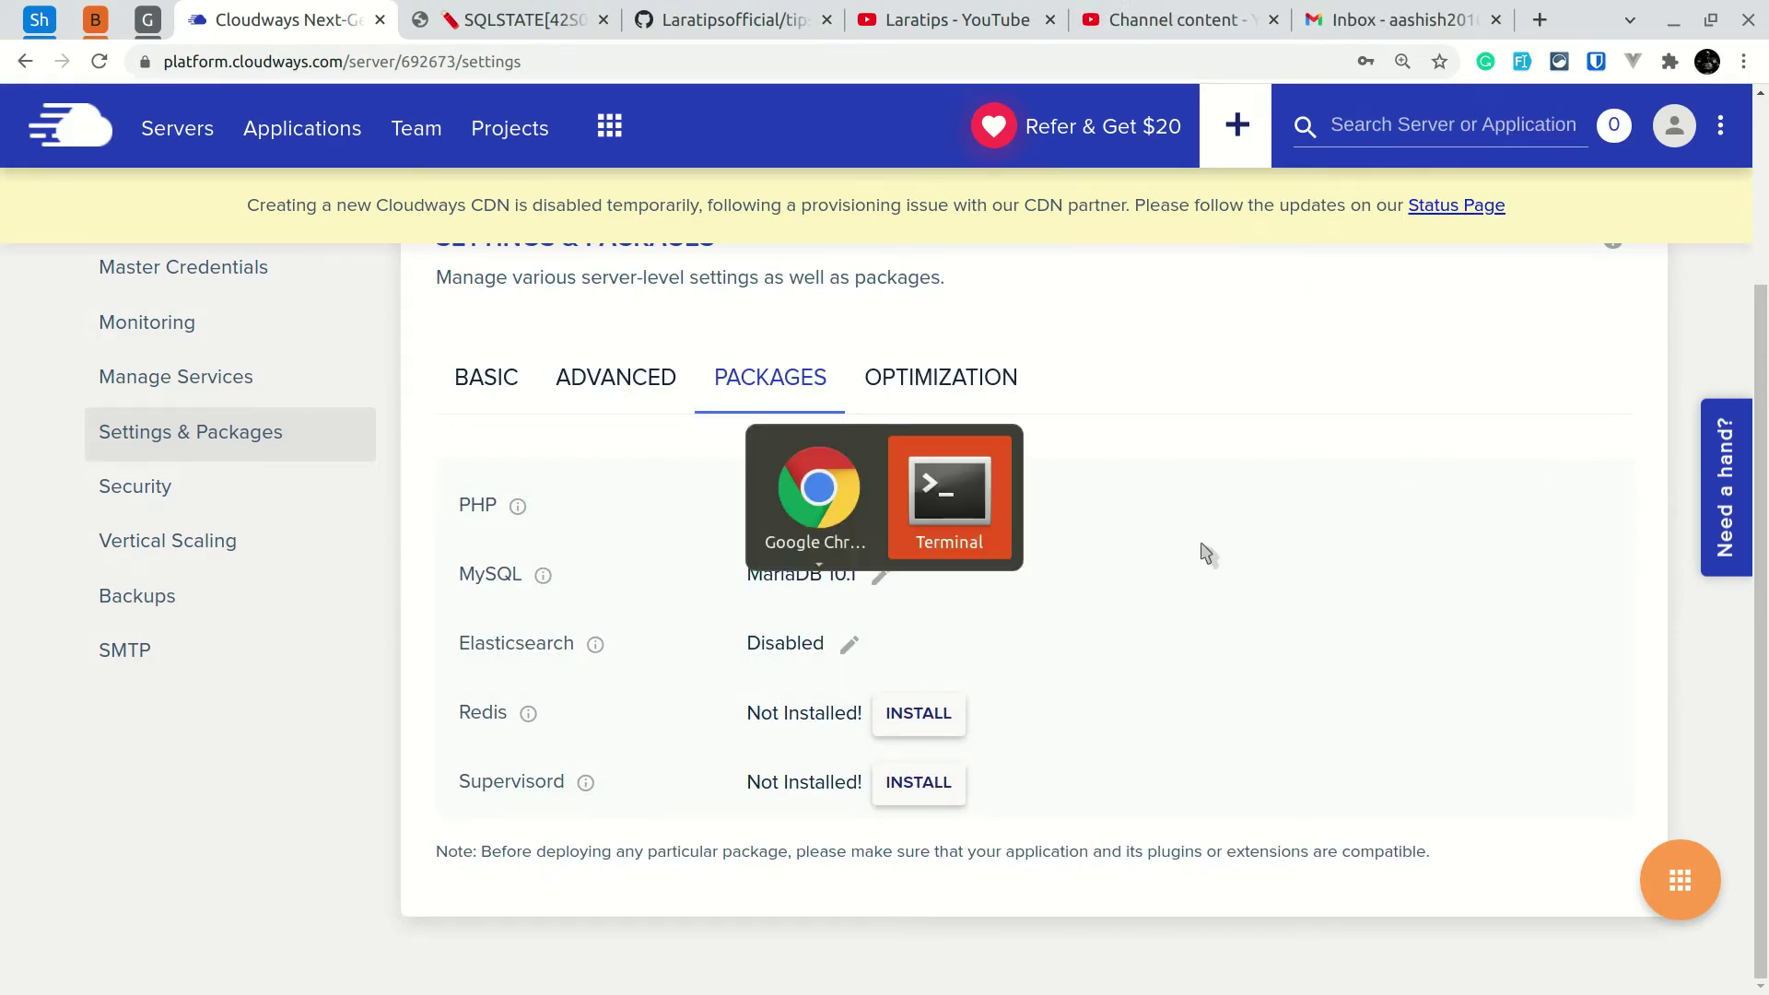
type("p")
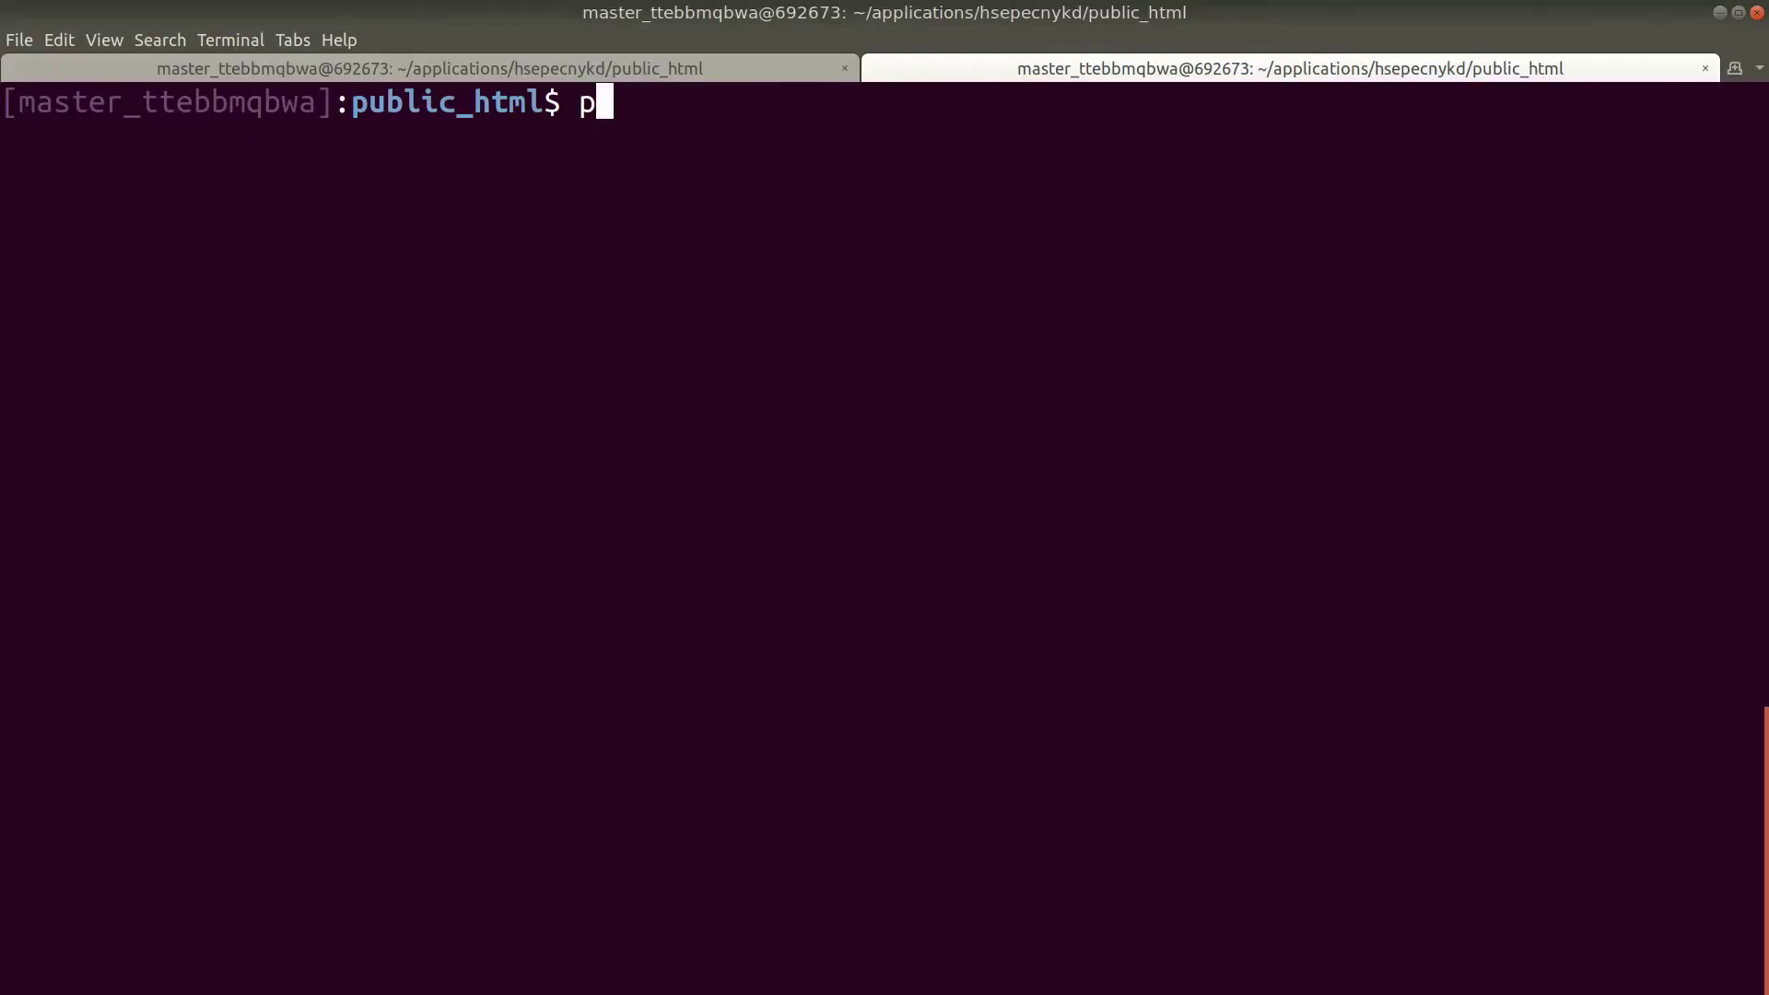
type("hp --v")
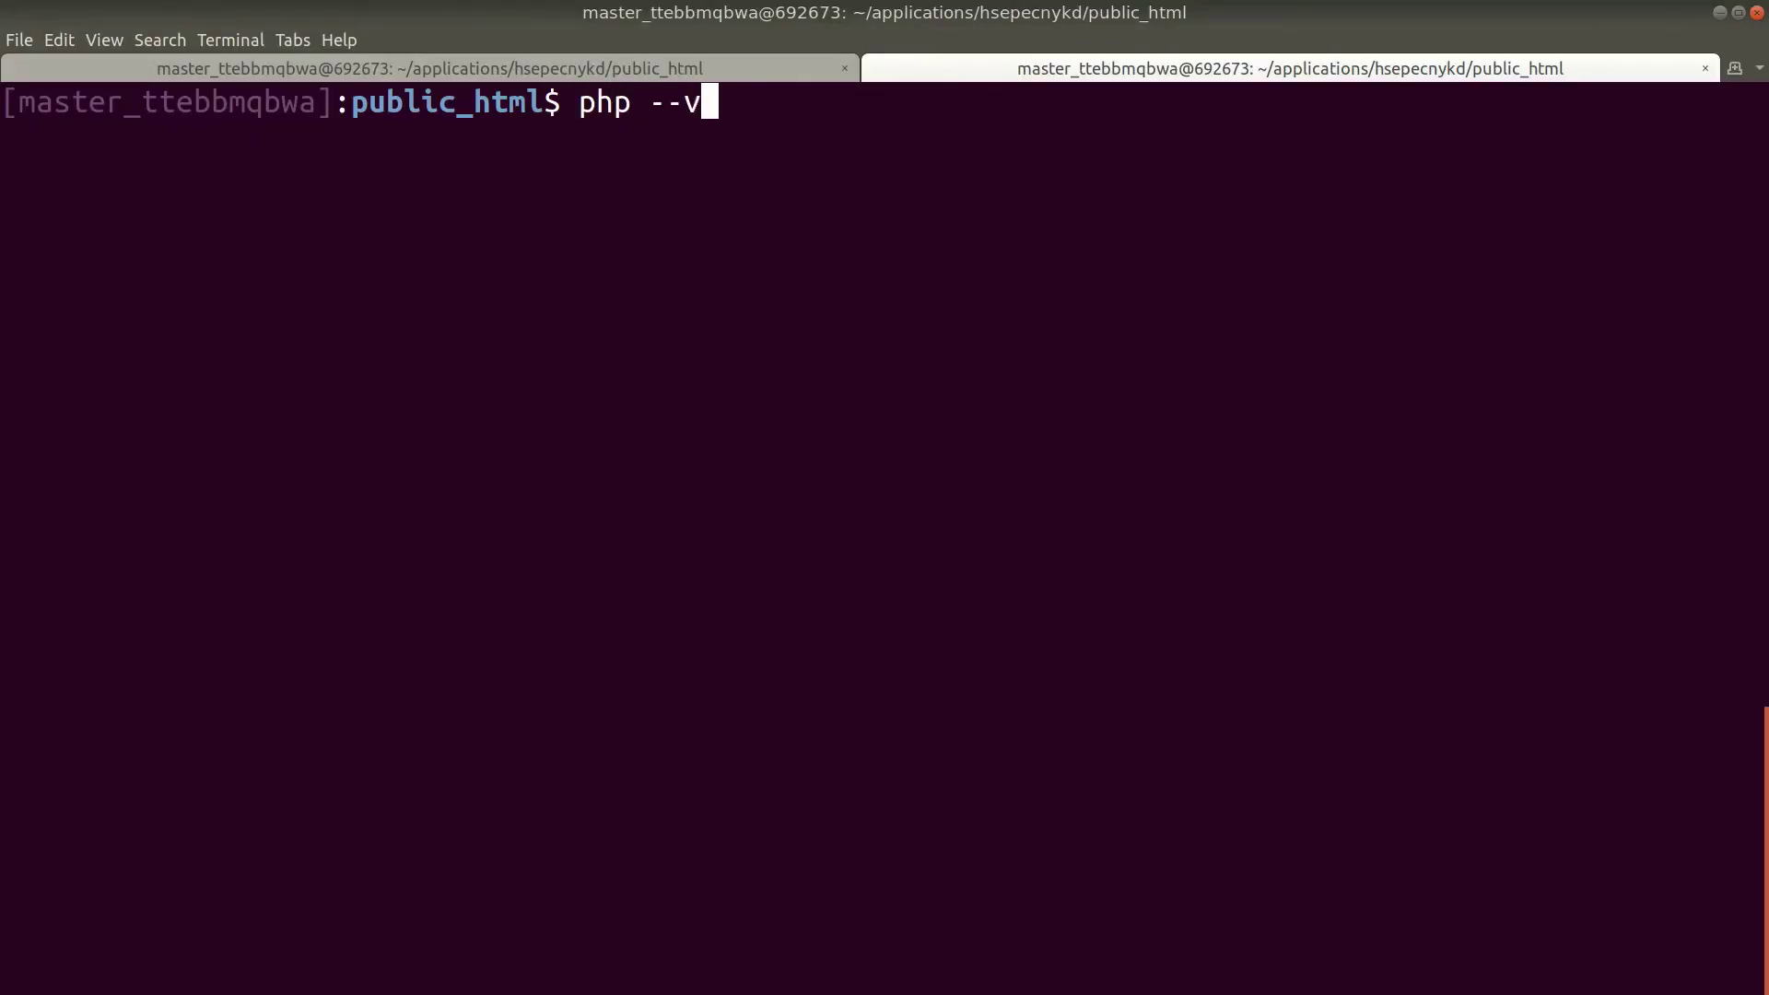
type("ersion")
key("Return")
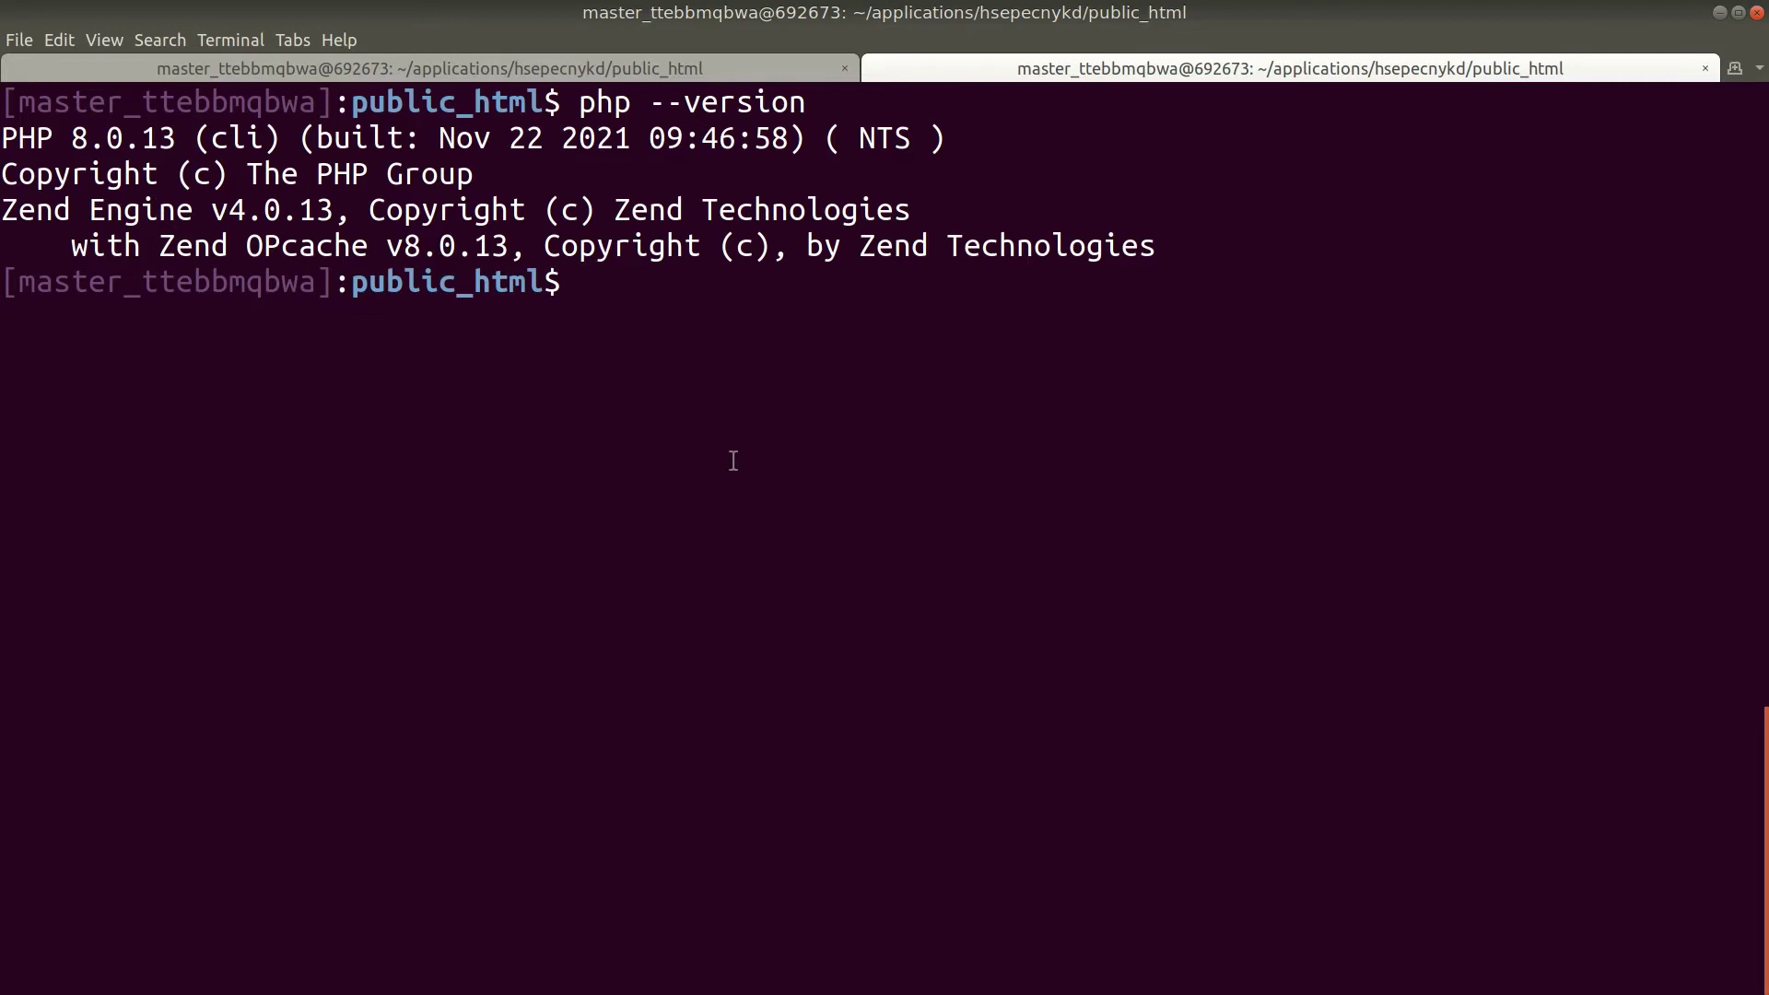
type("ls -la")
key("Return")
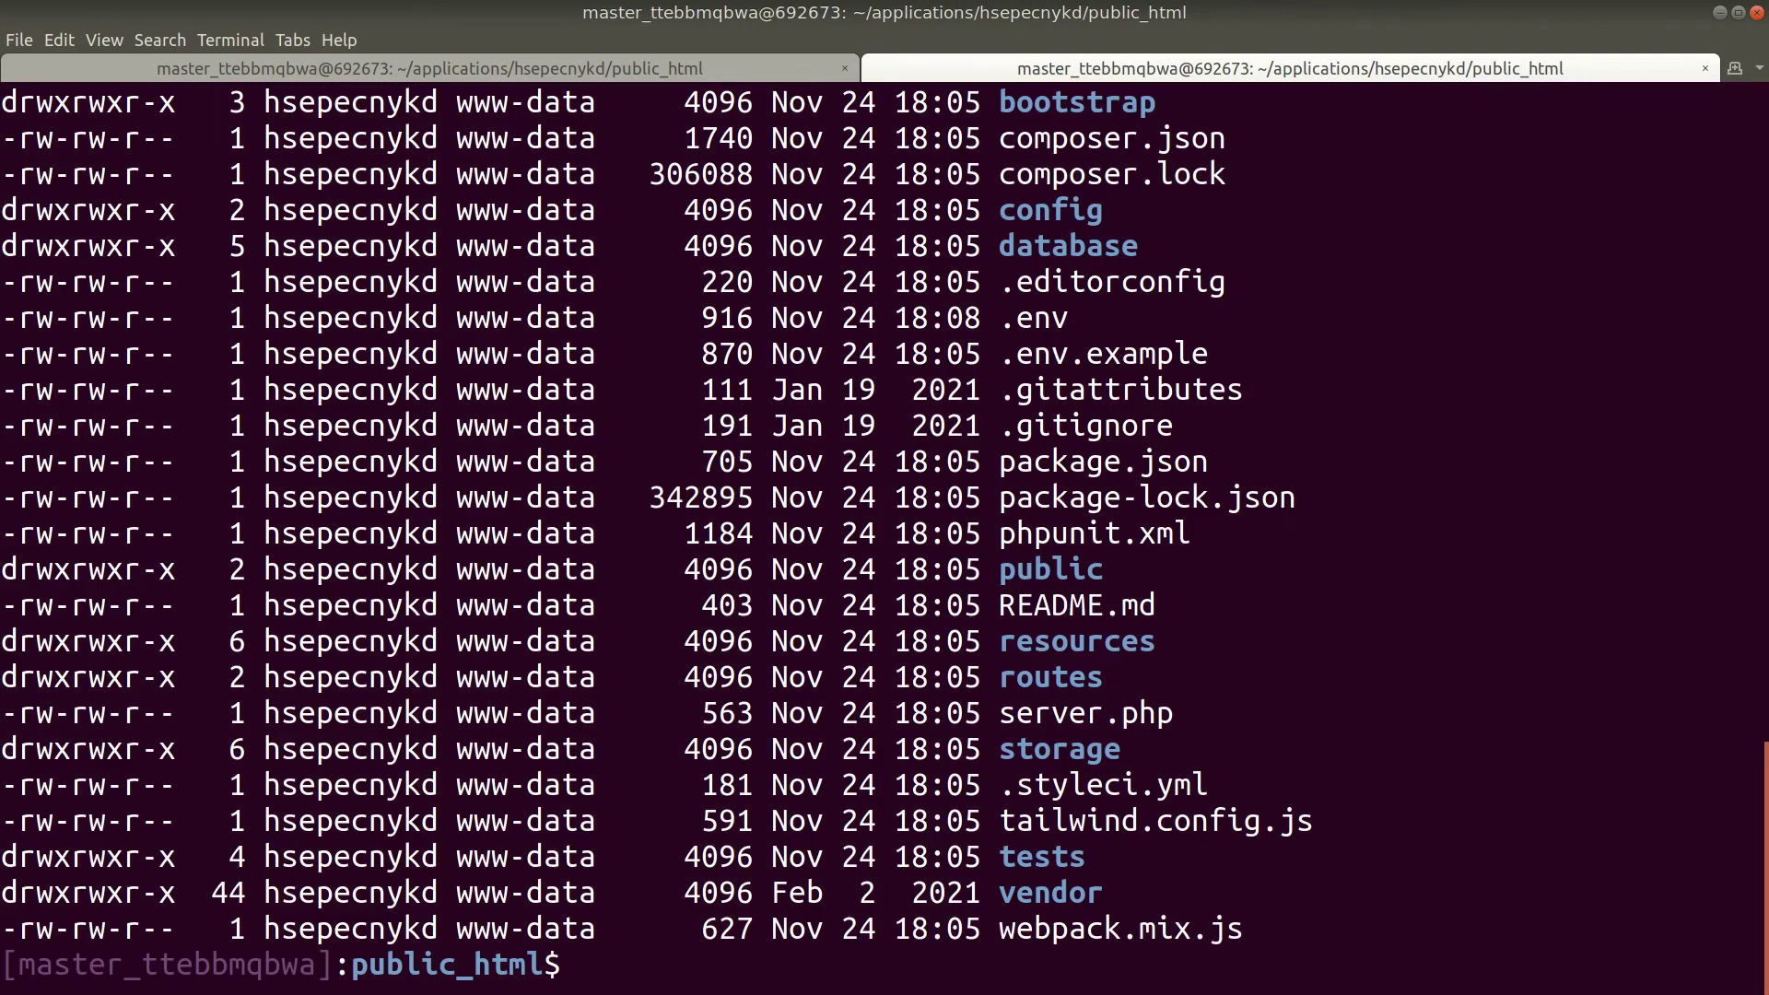
Run composer install in public_html and check the Laravel version with php artisan --version.
type("composer install")
key("Return")
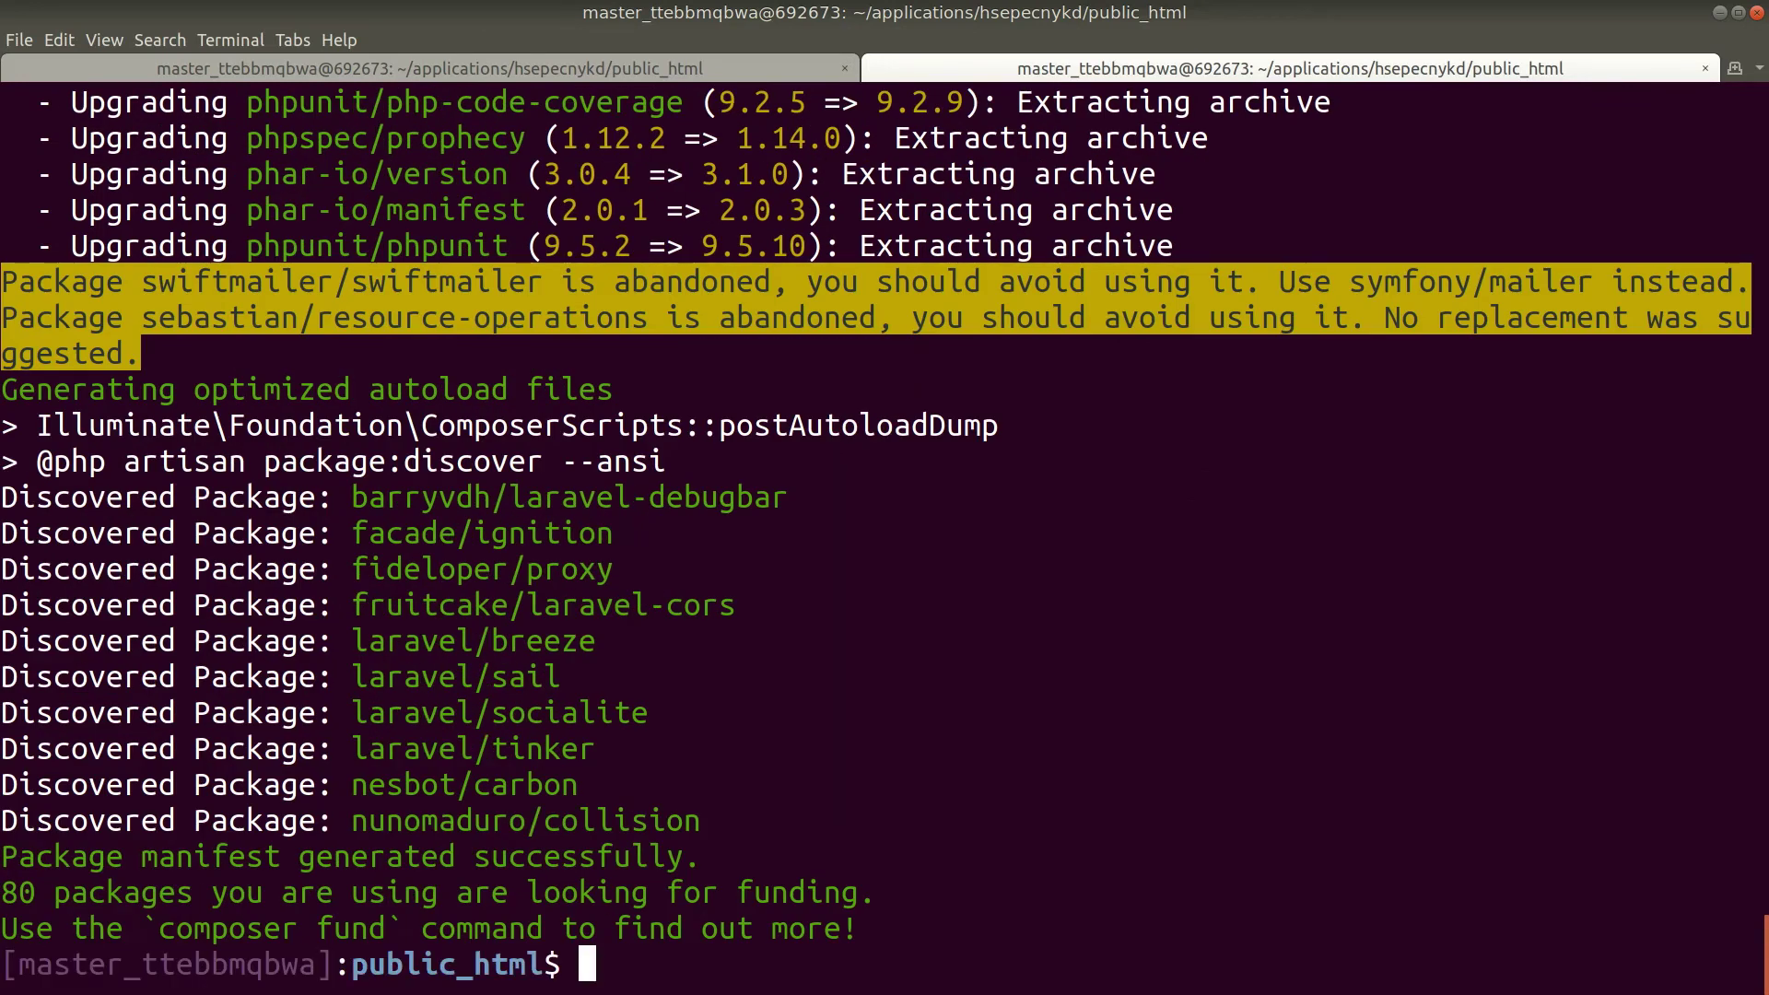
type("php artisan --version")
key("Return")
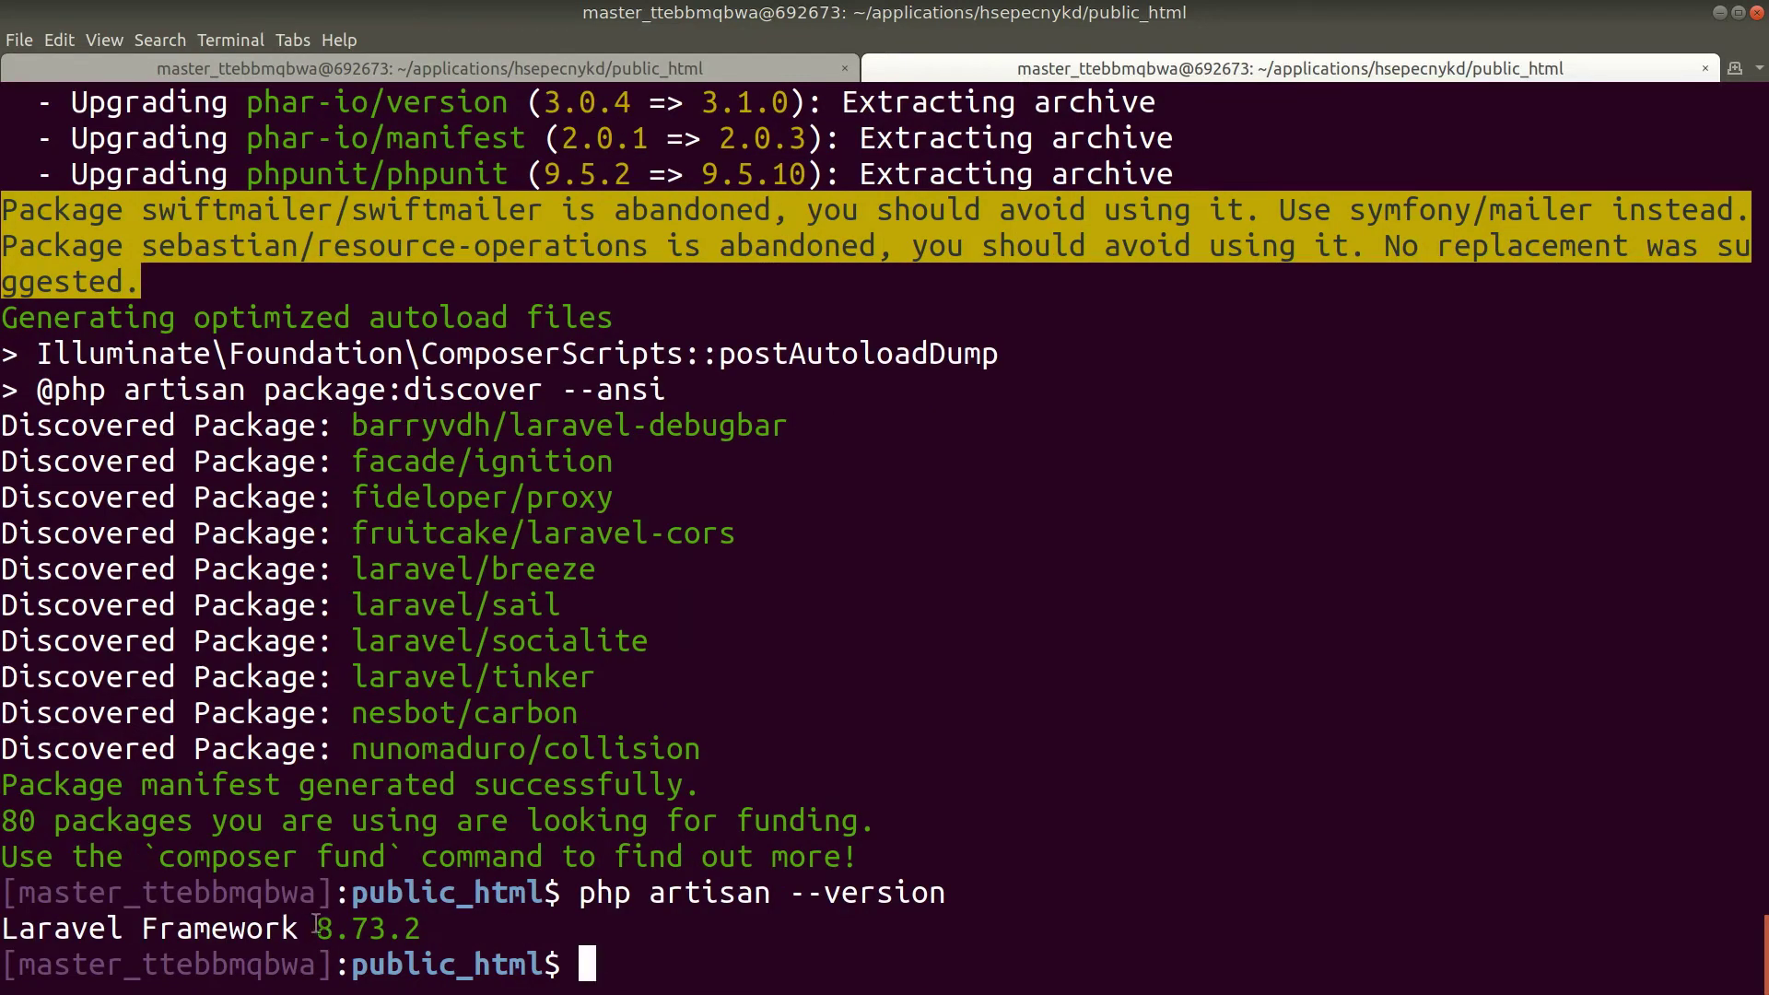
left_click_drag(315, 925, 442, 937)
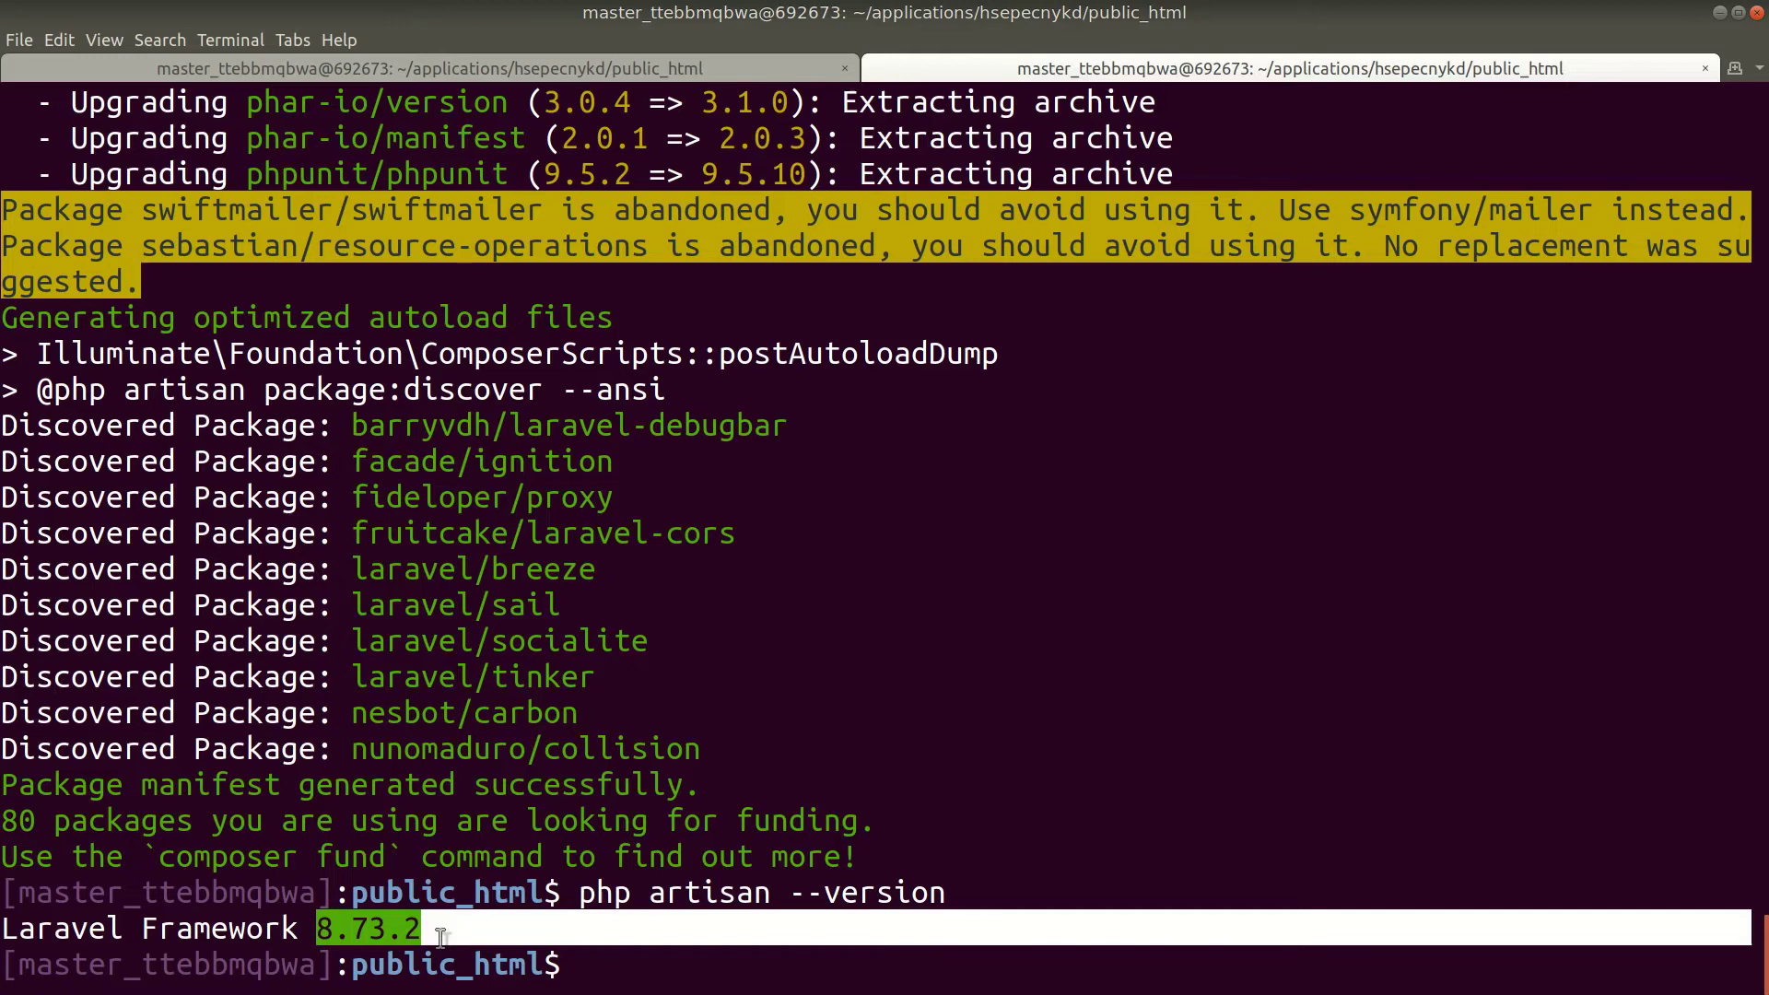
left_click(625, 846)
Run php artisan migrate in the terminal, and reload the application's site in the browser.
type("p")
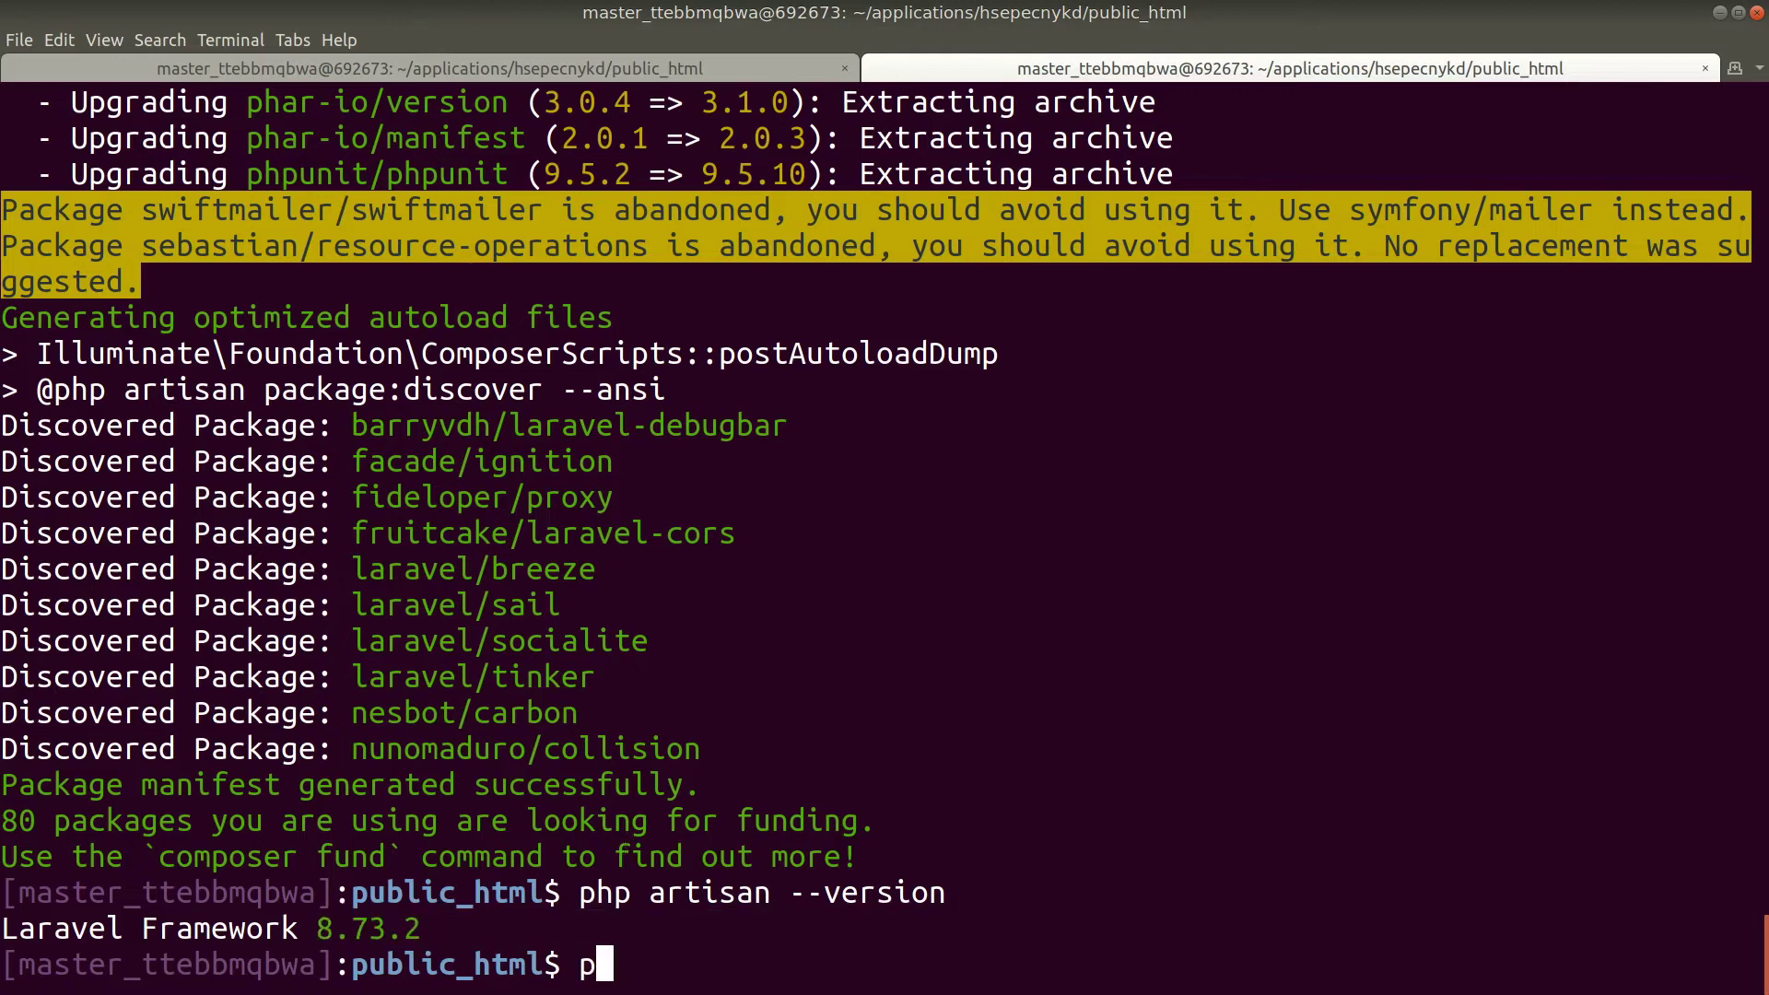
type("hp artisan migrate")
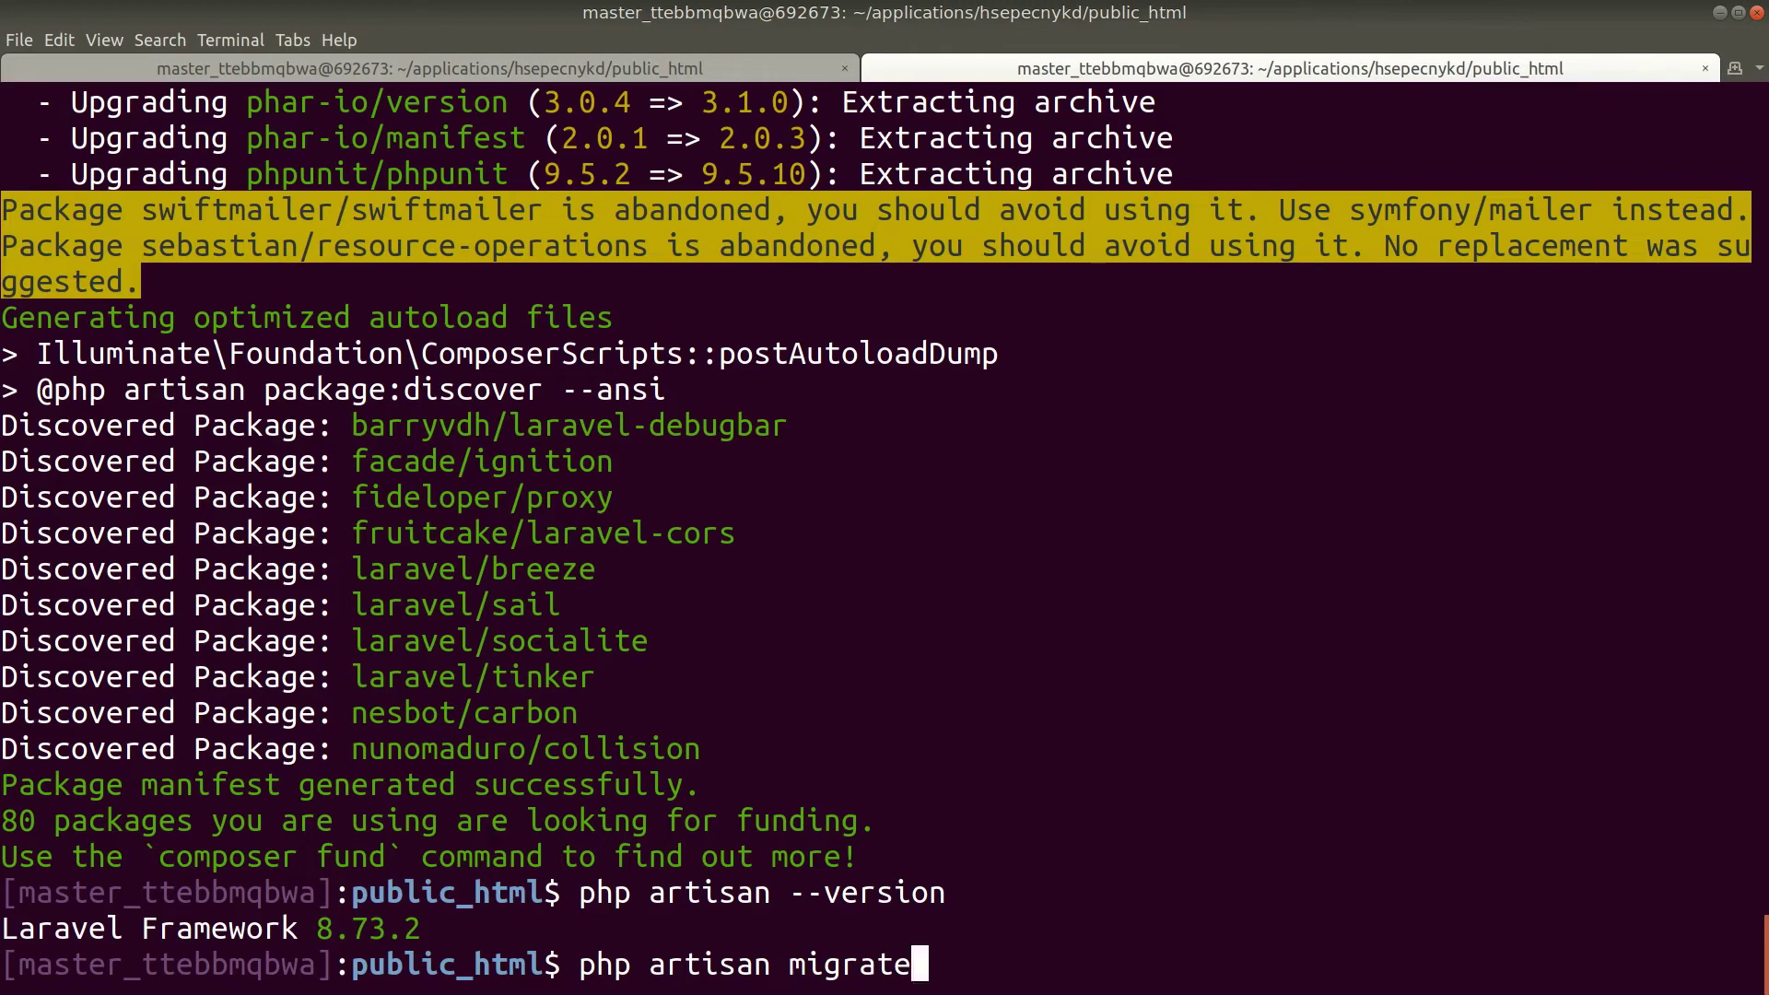
key("Return")
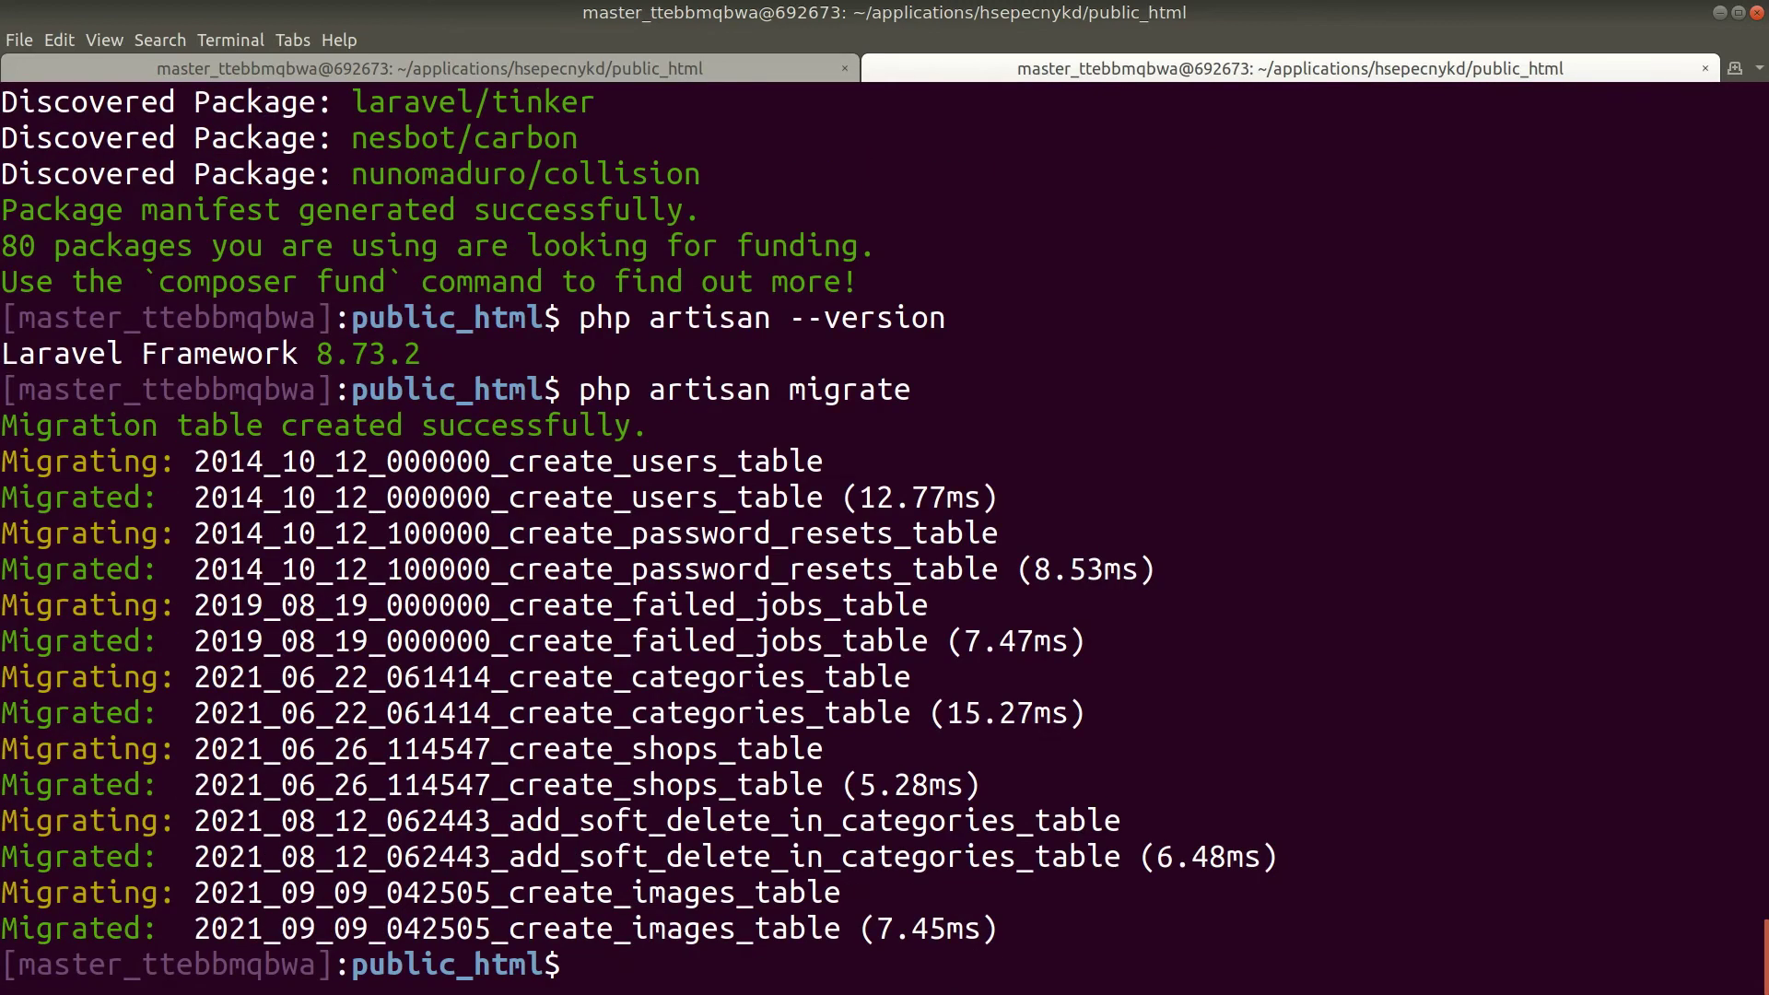
key("alt+Tab")
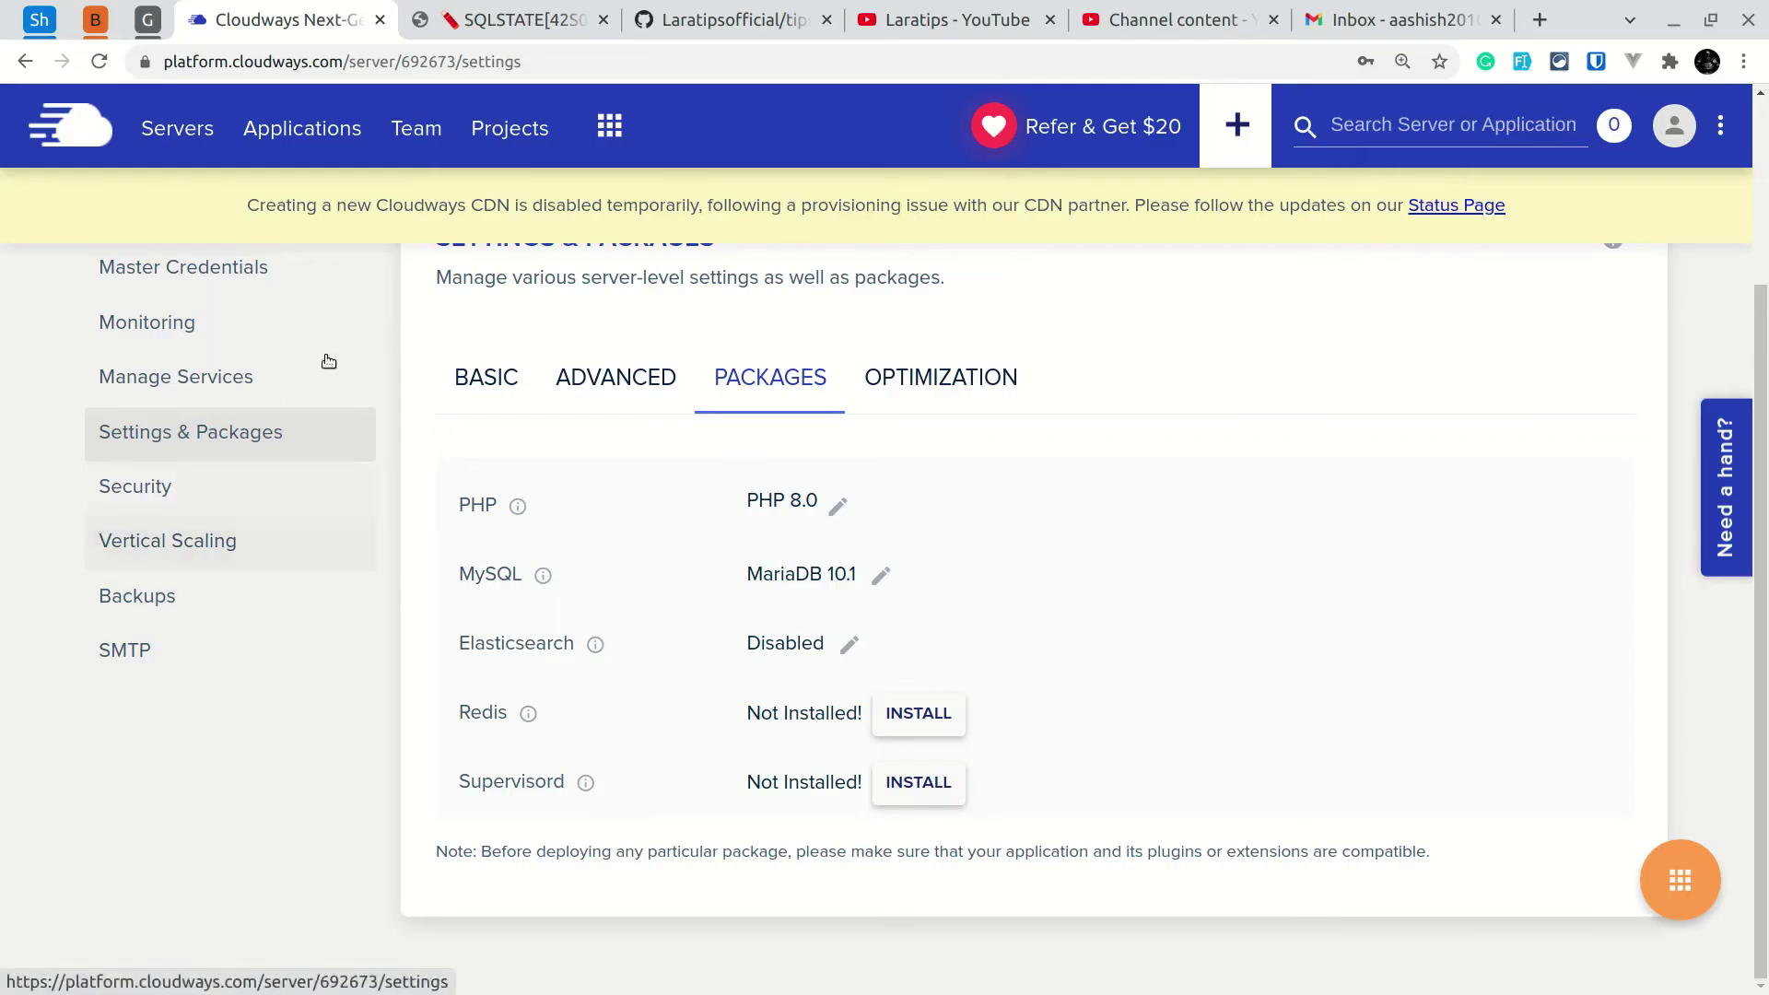
left_click(478, 11)
key("ctrl+r")
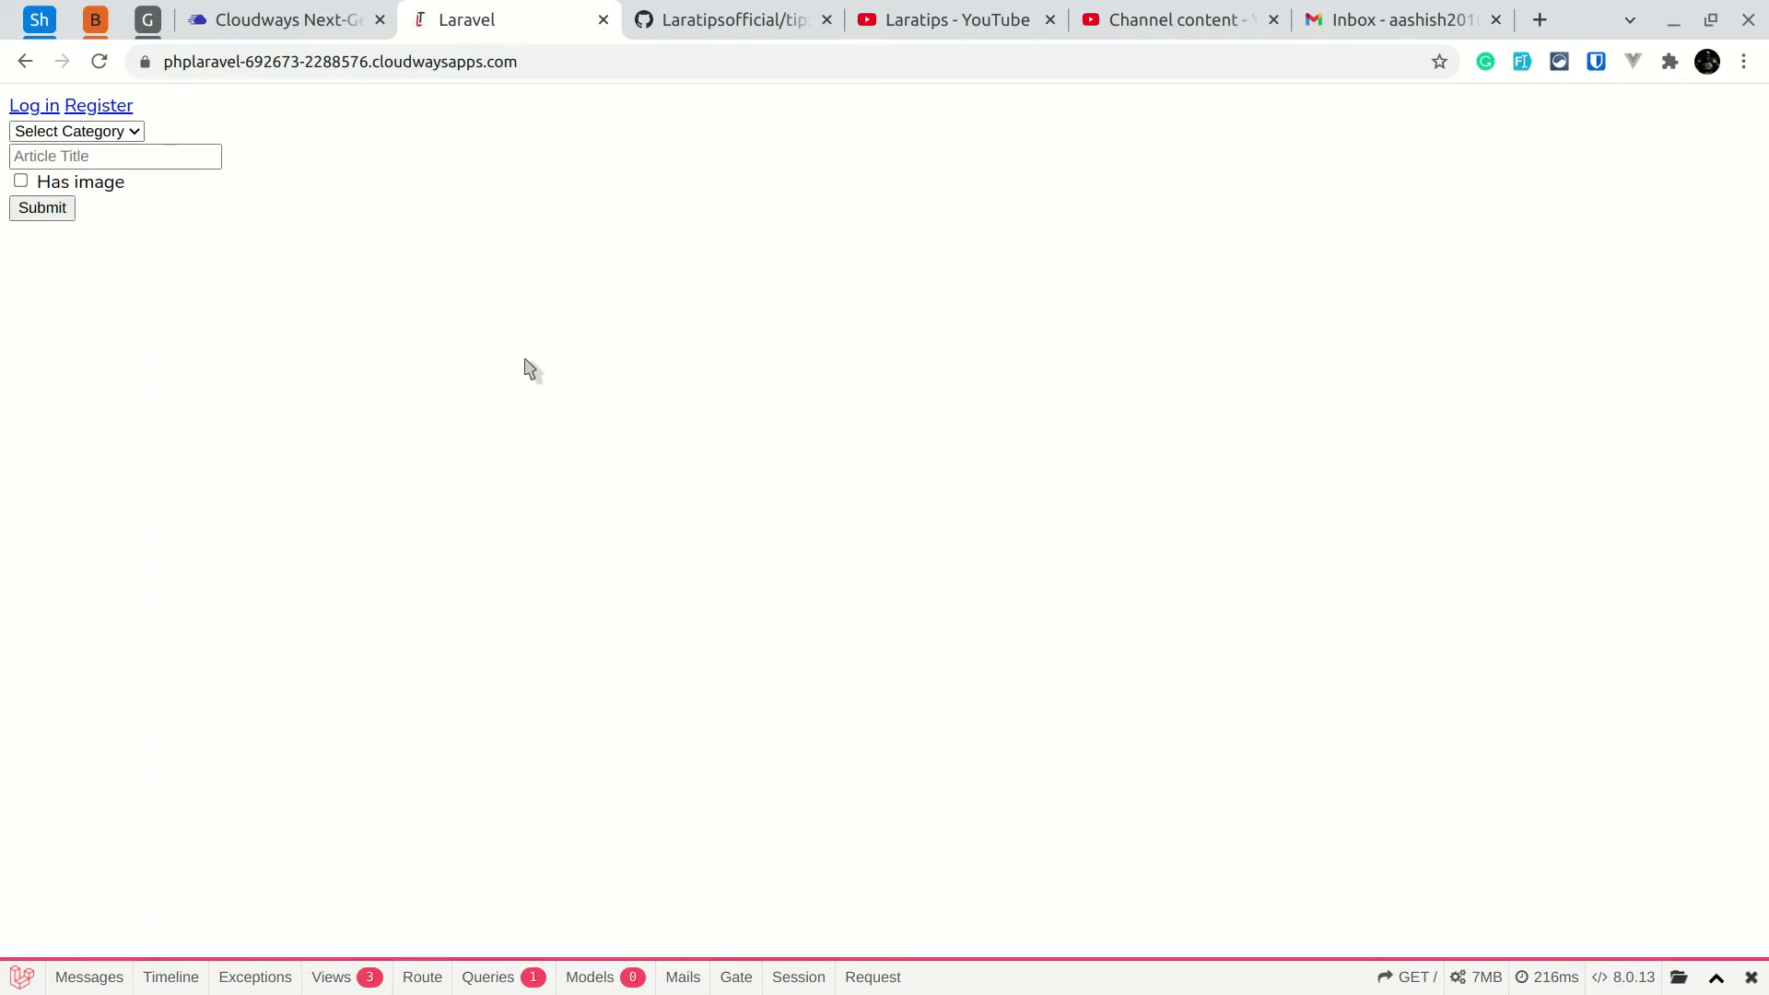
Build the front-end assets in the terminal with npm install && npm run prod, and reload the site in the browser.
key("alt+Tab")
type("npm install && npm run prod")
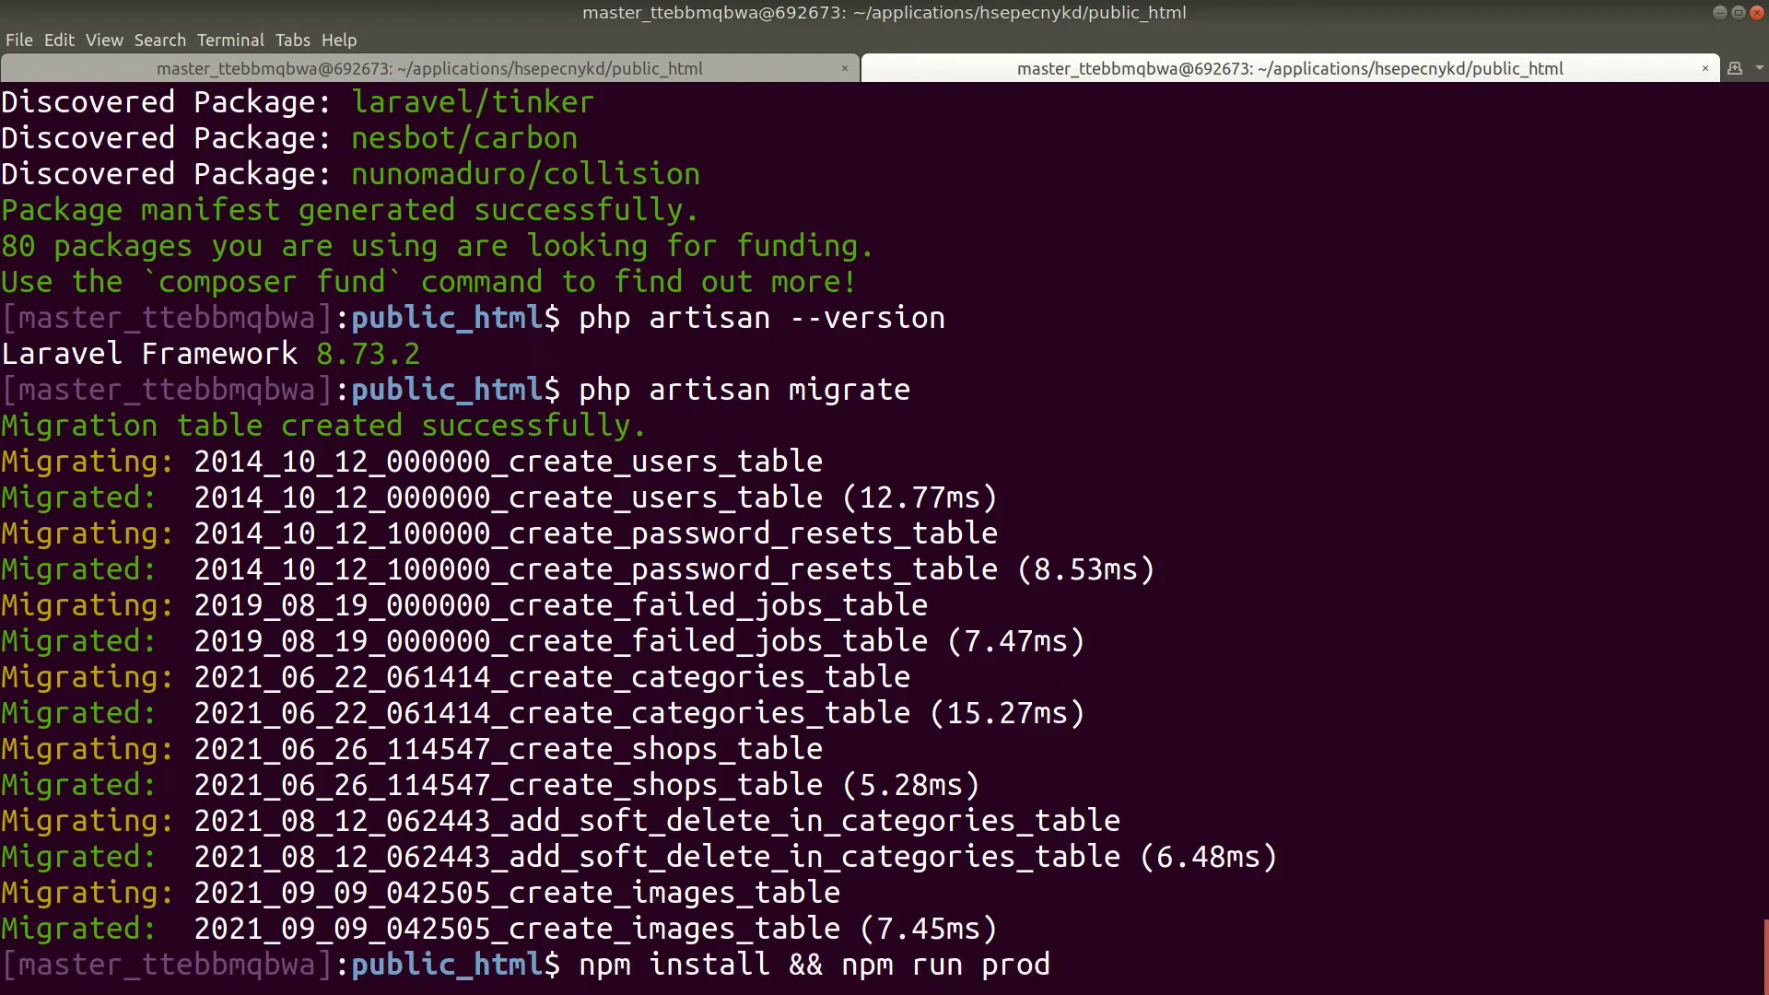
key("Return")
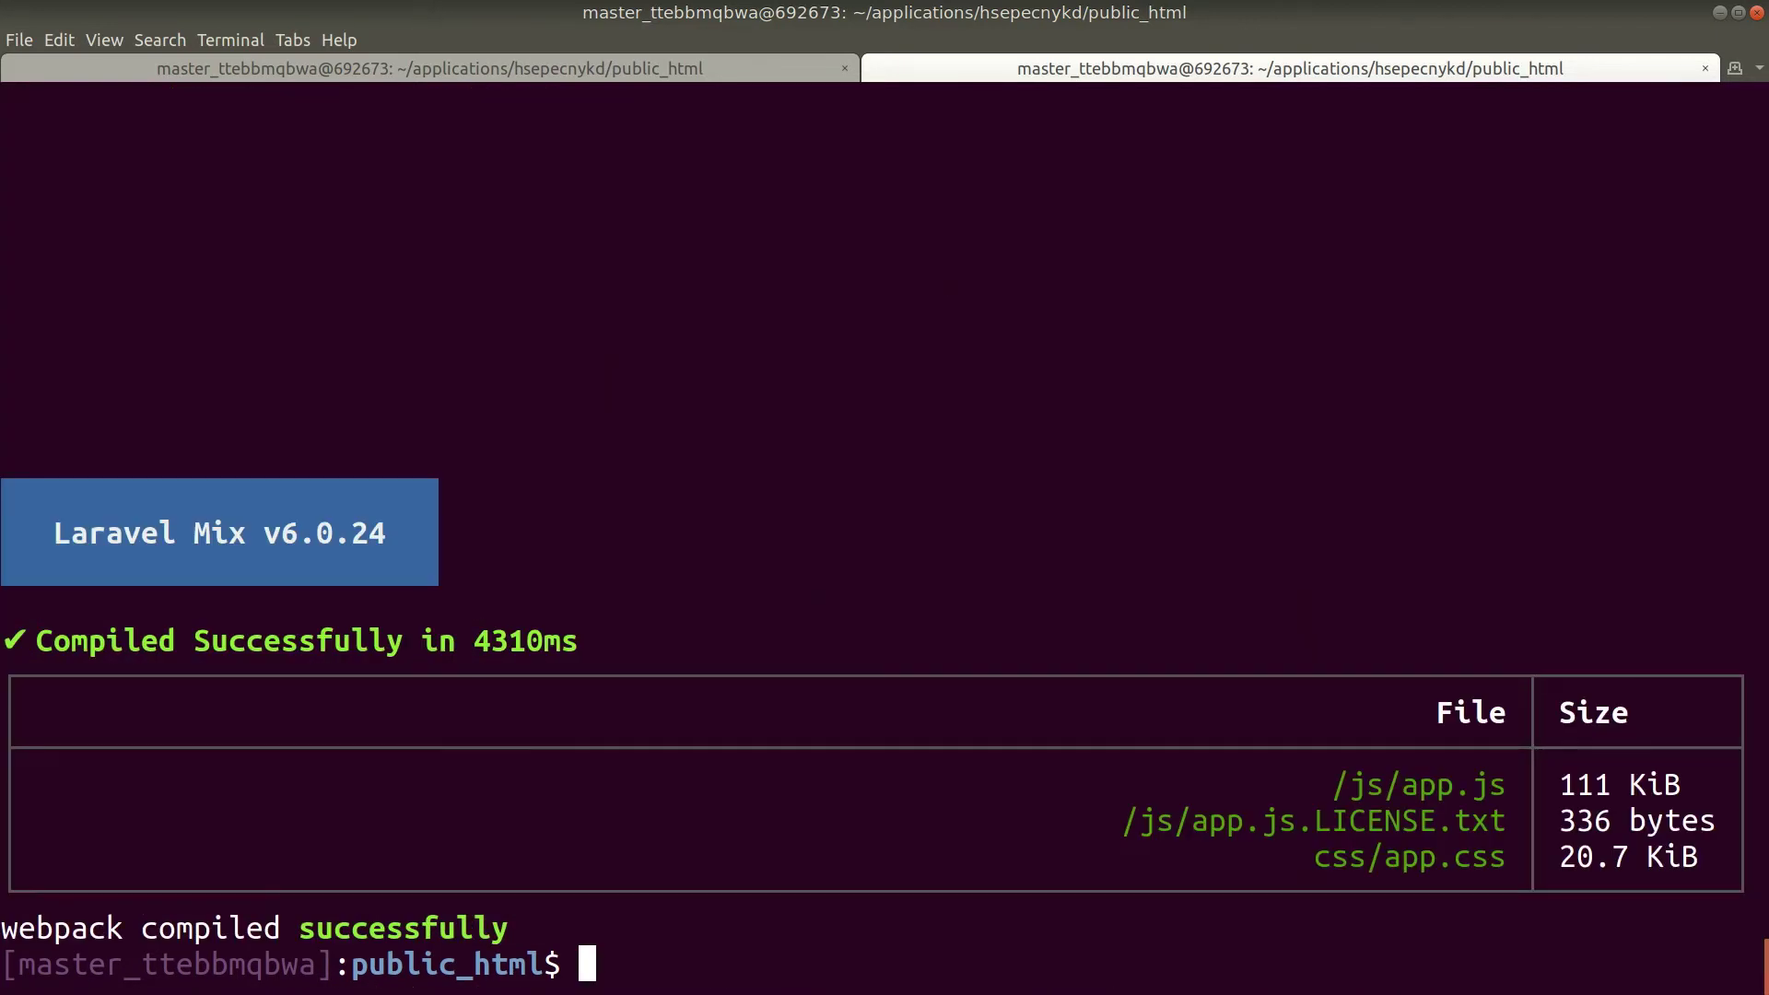
key("alt+Tab")
key("ctrl+r")
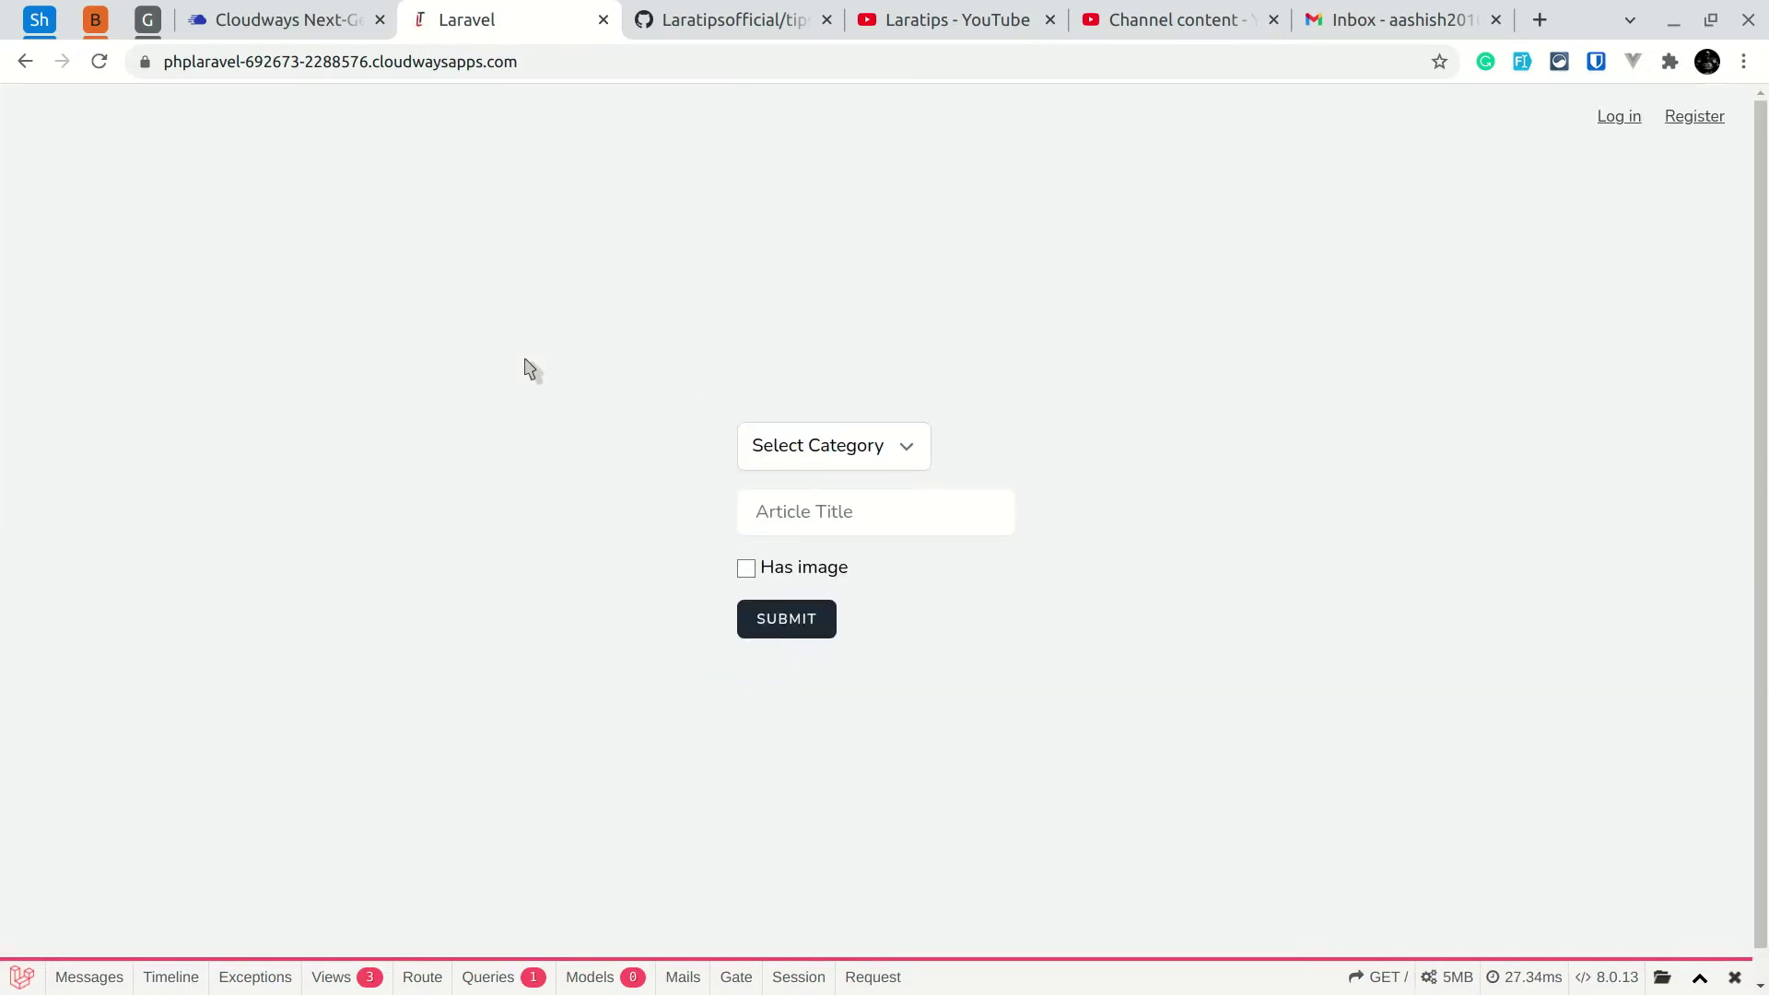
Enlarge the site's page and check which options the Select Category list offers.
key("ctrl+plus")
key("ctrl+plus")
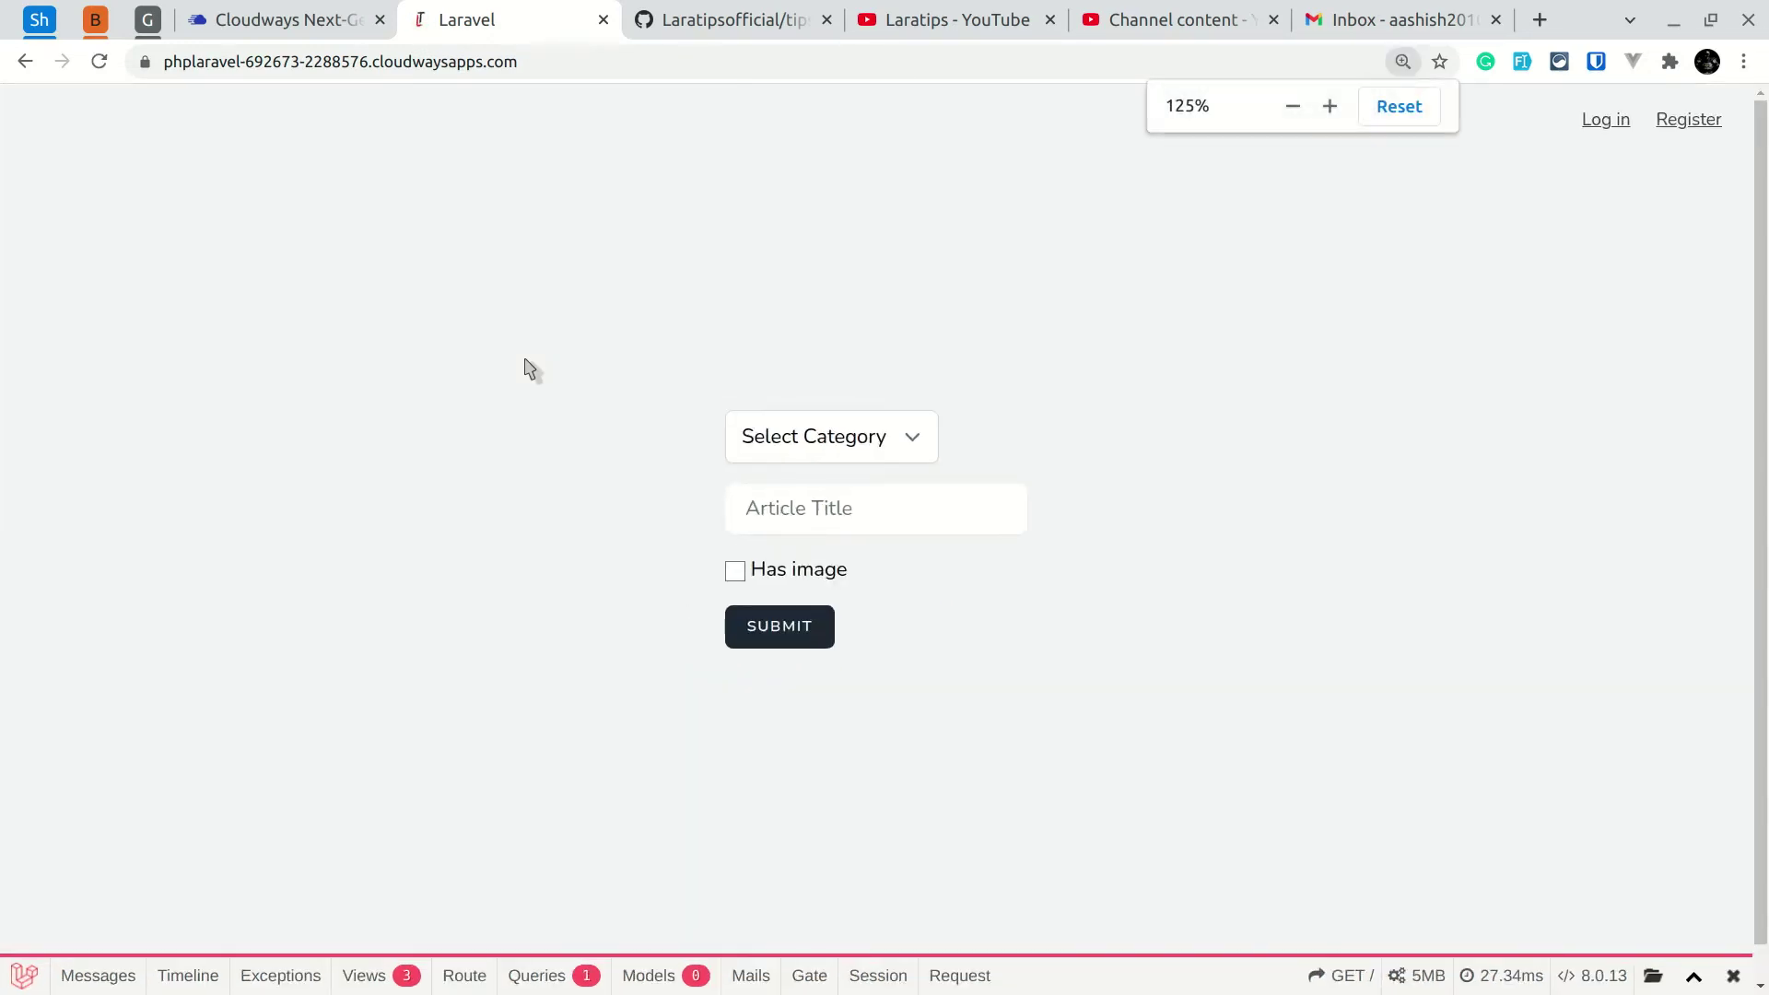
key("ctrl+plus")
key("ctrl+plus")
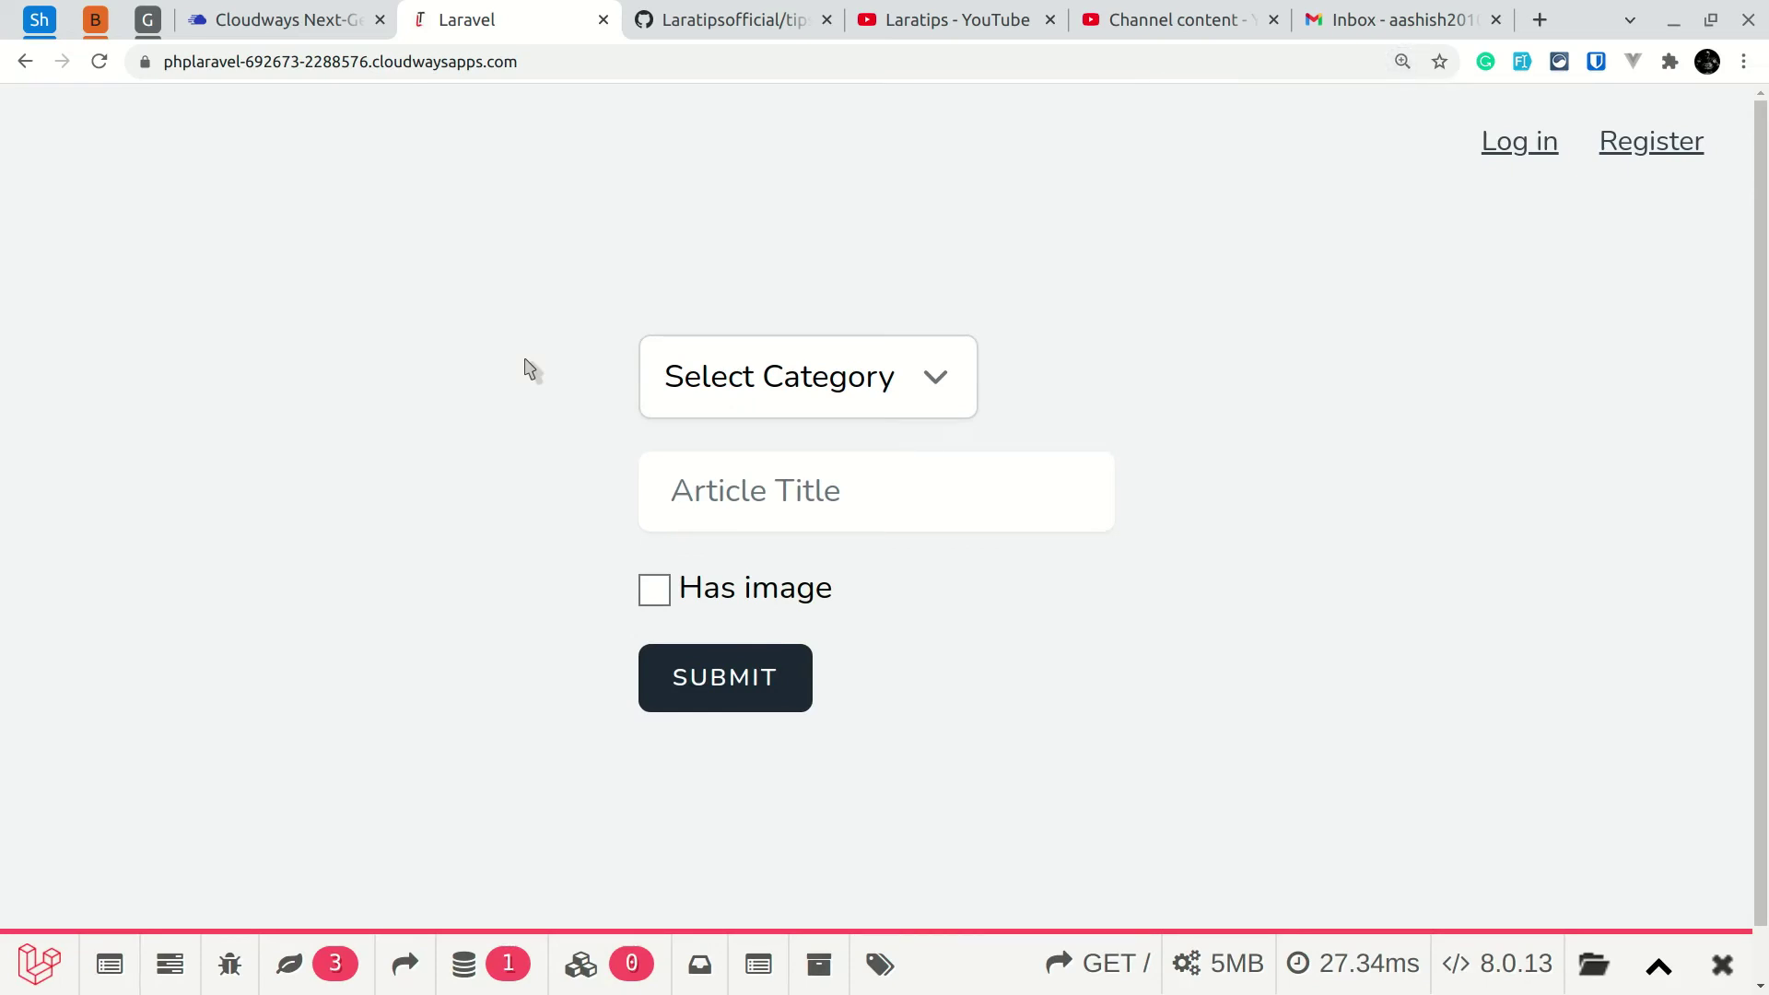
left_click(783, 368)
left_click(336, 394)
In the terminal, start php artisan tinker and create three sample categories with Category::factory(3)->create().
key("alt+Tab")
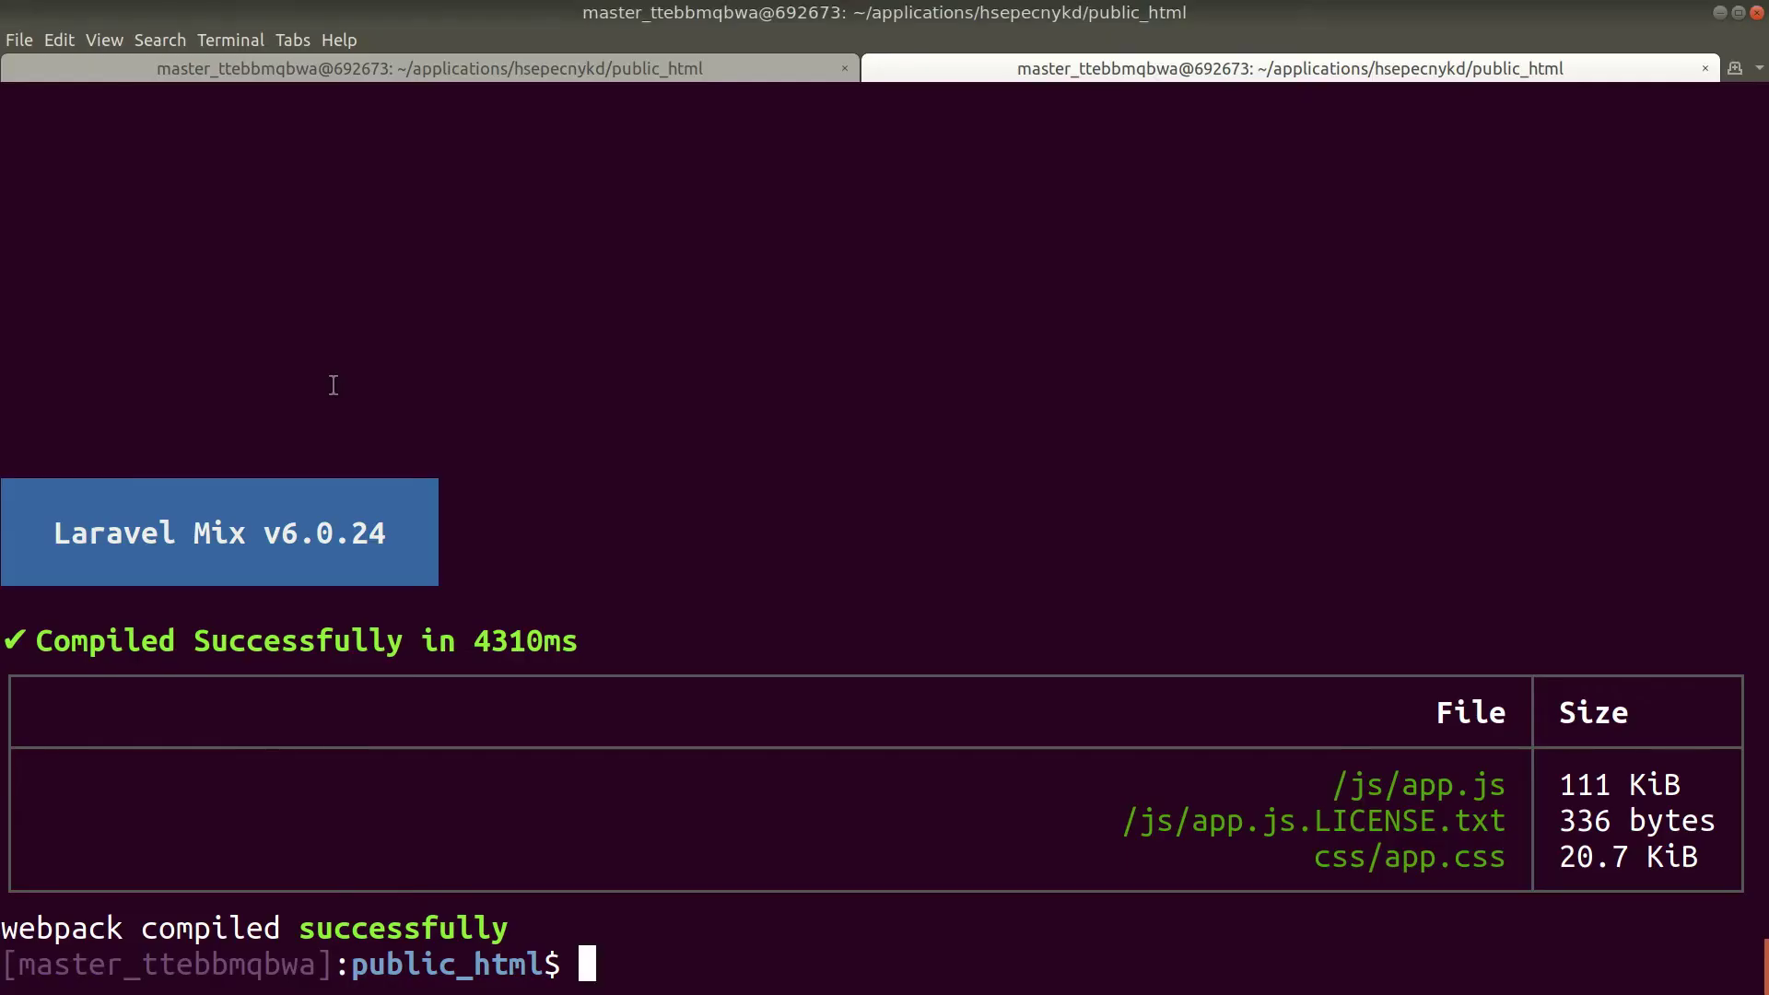
key("ctrl+l")
type("php artisan tinker")
key("Return")
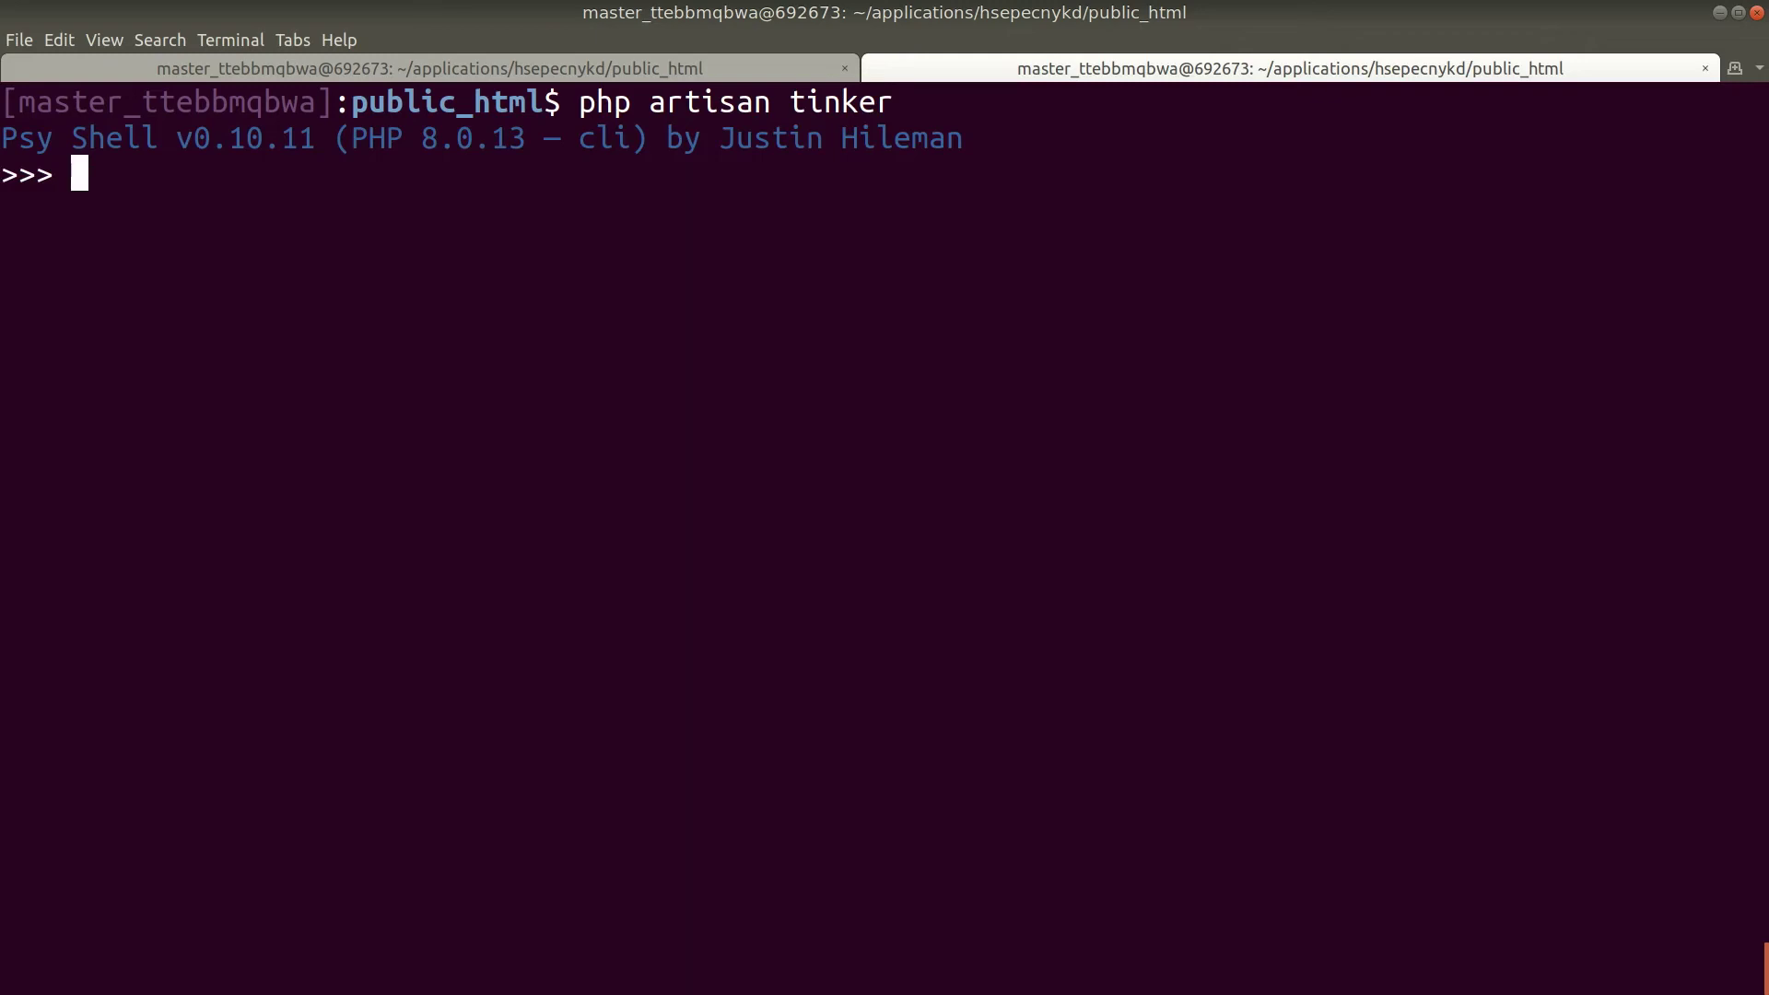
type("Category::")
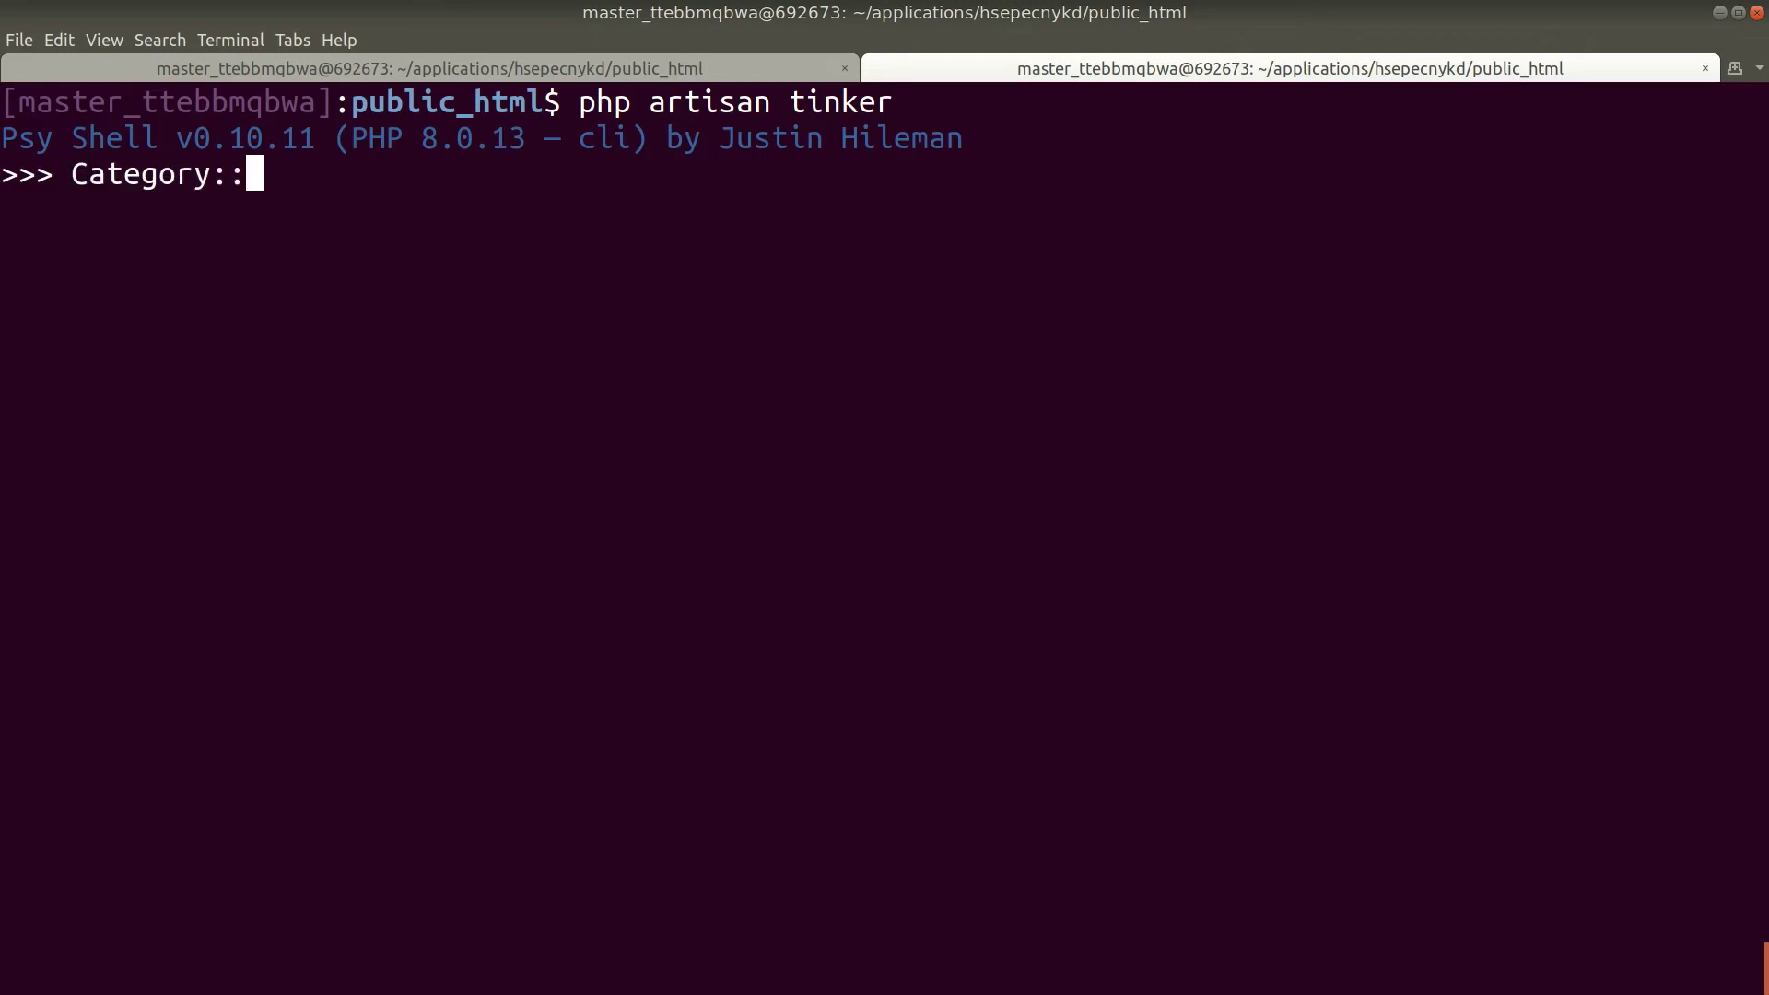
type("factory(3)")
key("Left")
type("3")
key("Right")
type("->create()")
key("Return")
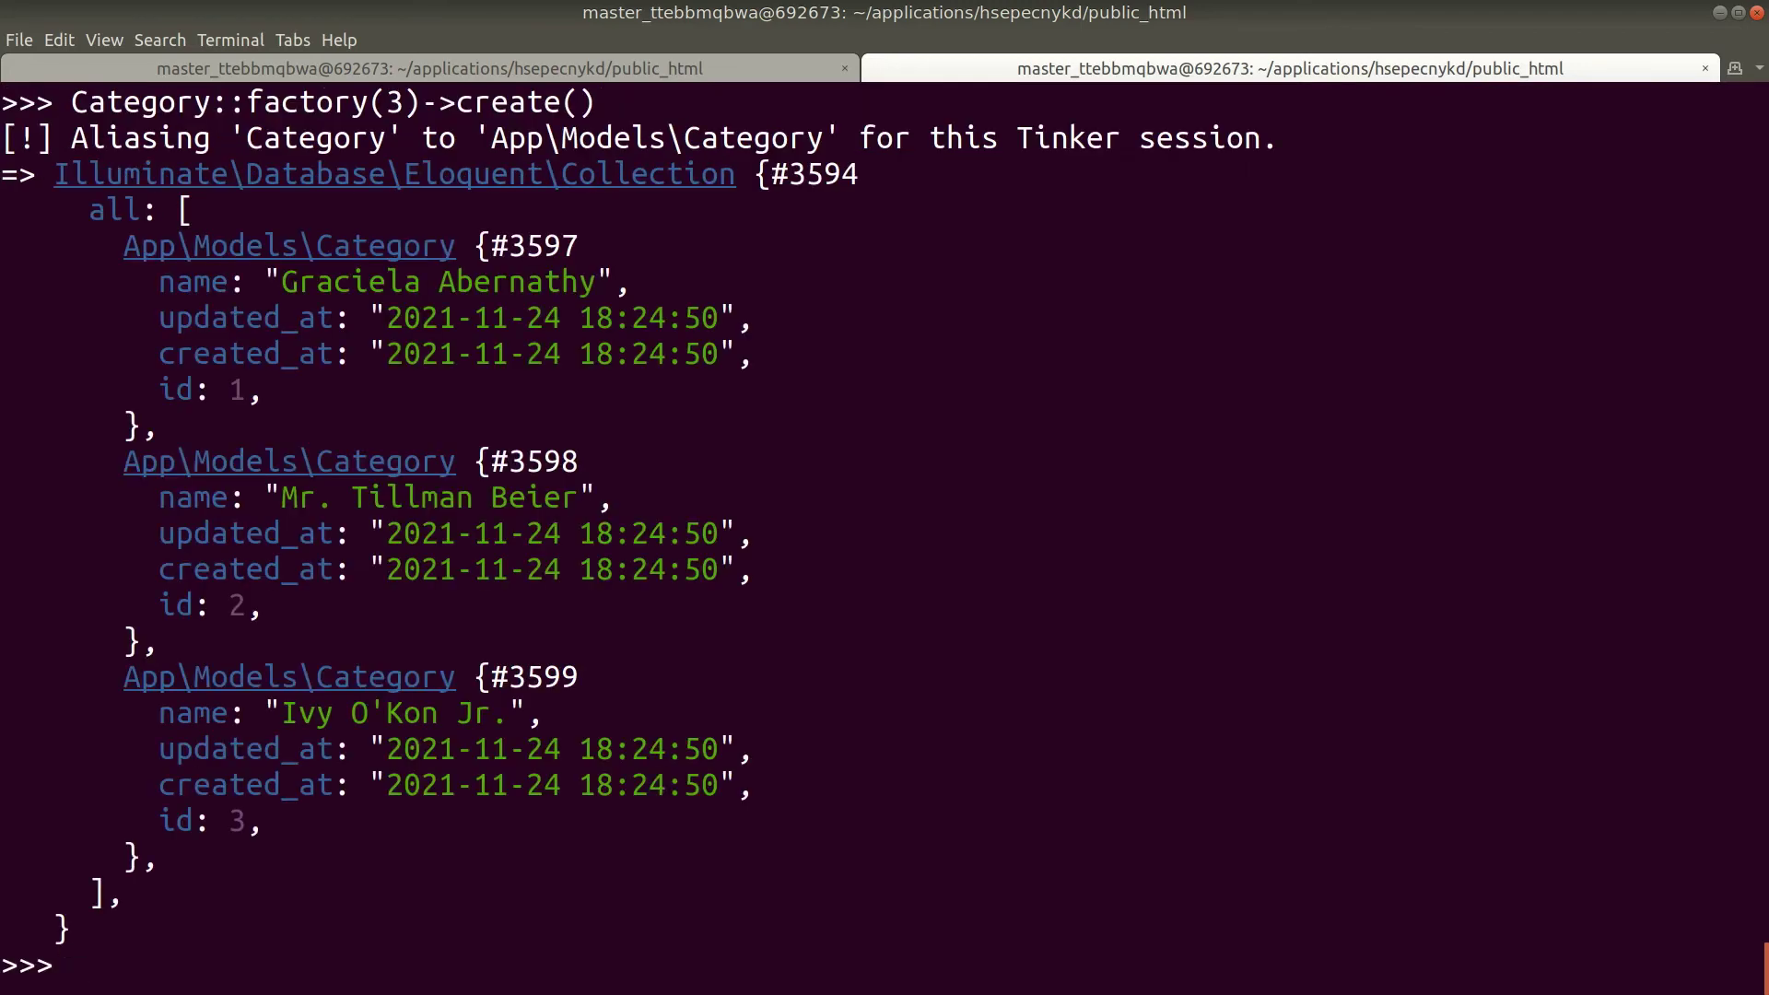
left_click_drag(136, 270, 316, 818)
Reload the site in the browser and check the Select Category list for the new categories.
key("alt+Tab")
key("ctrl+r")
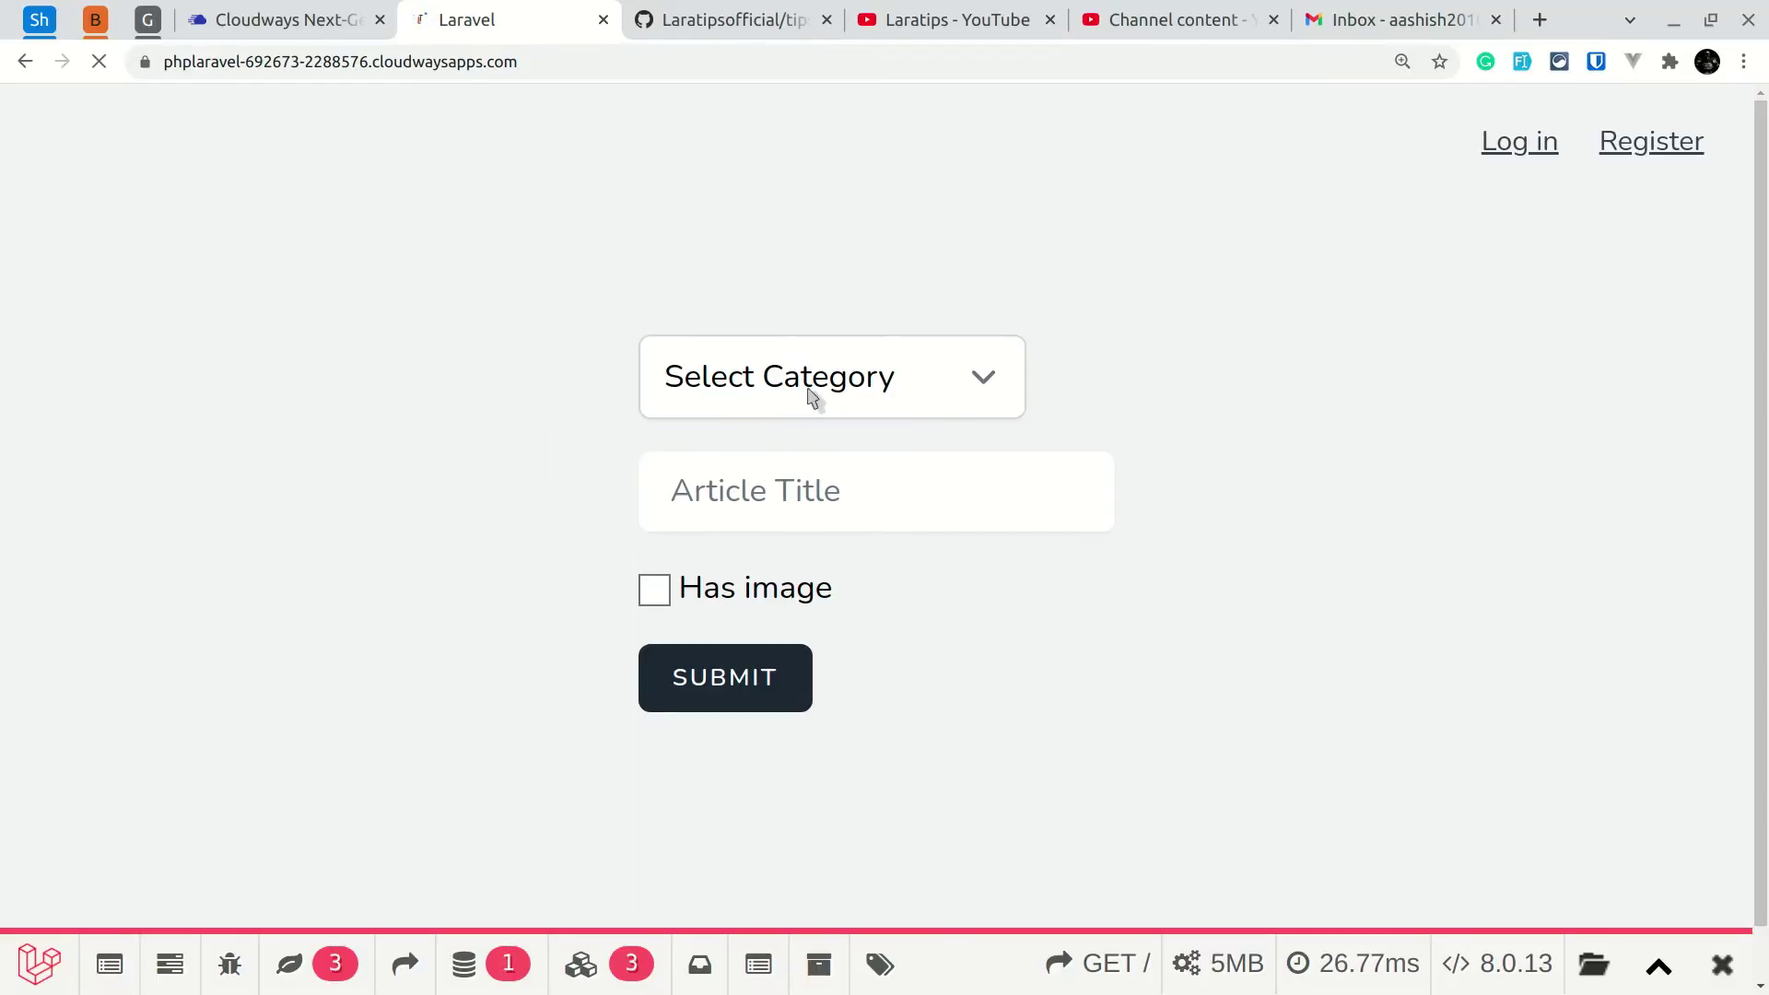
left_click(788, 366)
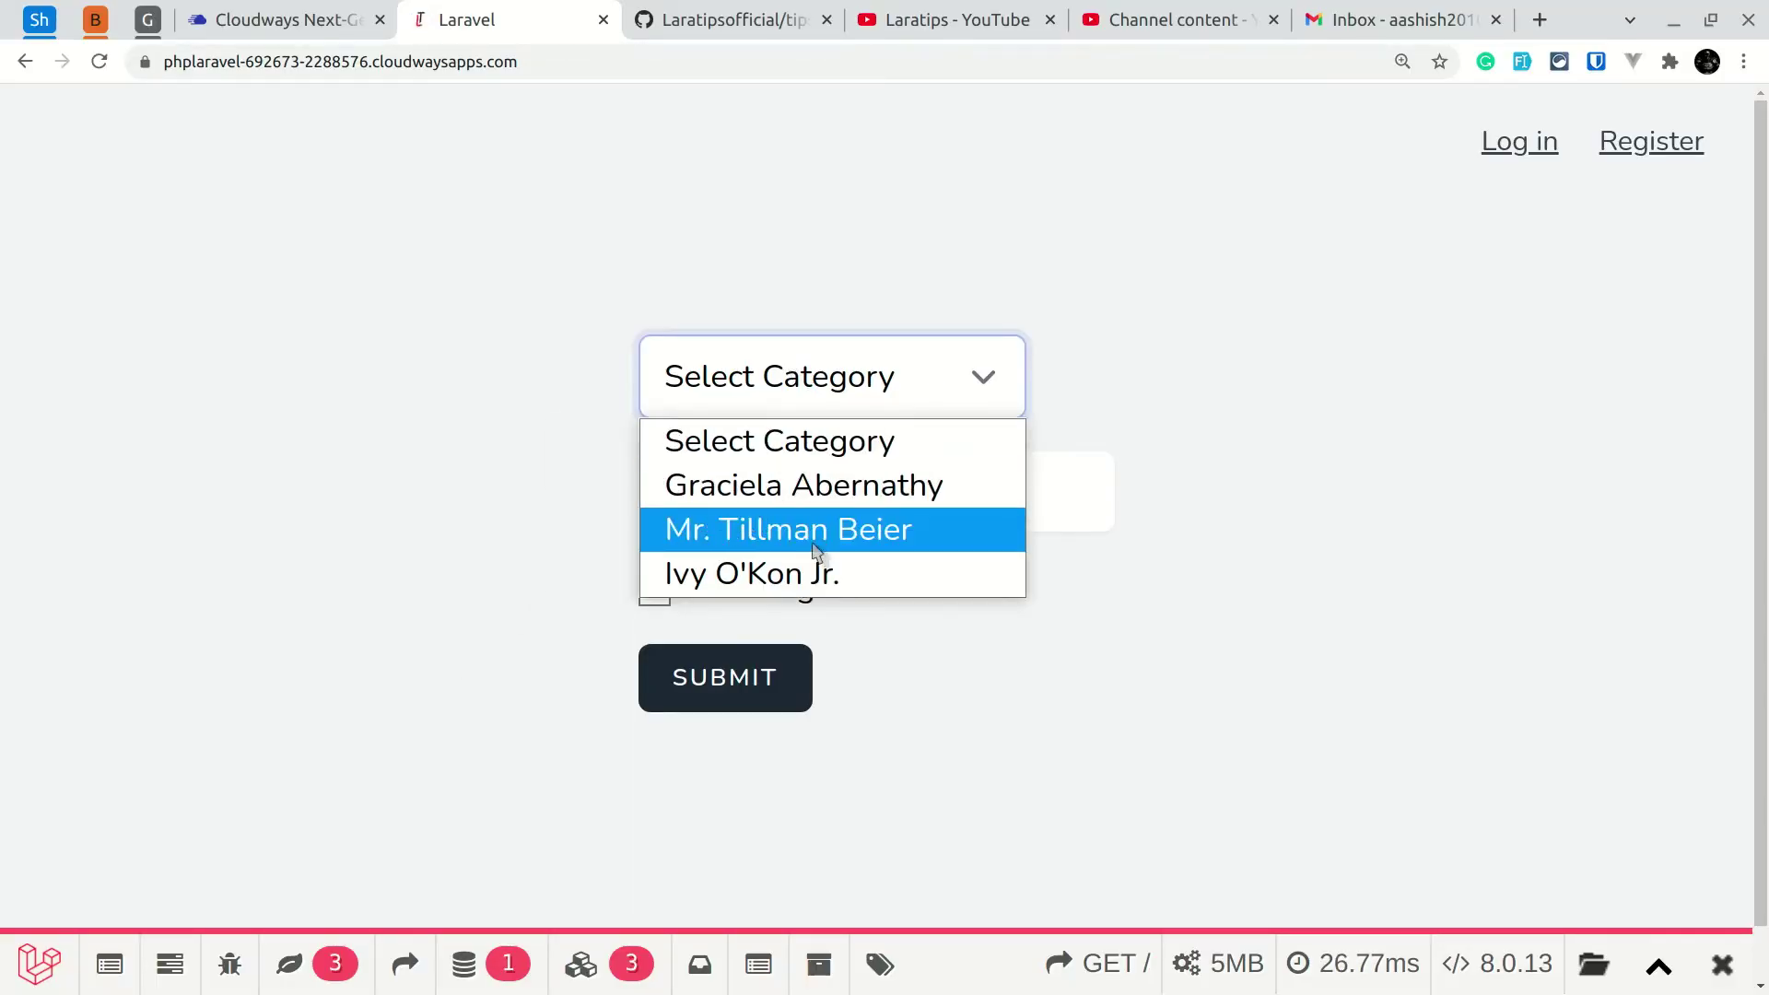
left_click(468, 488)
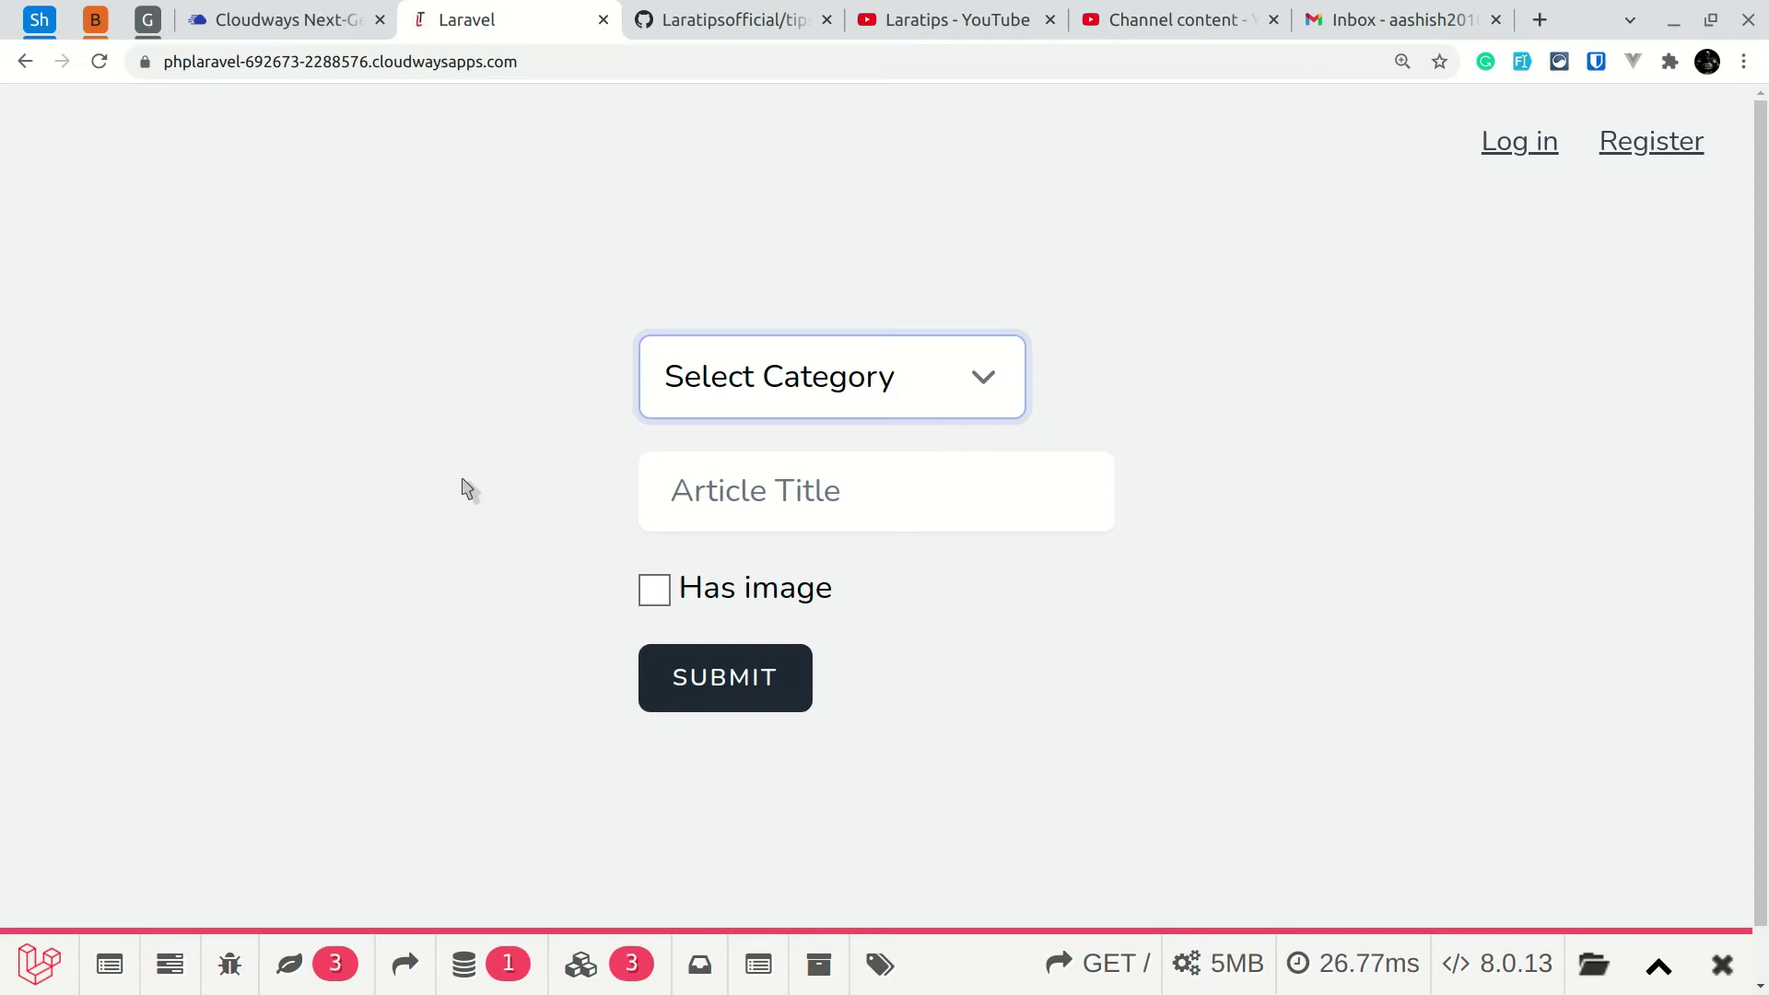
Return to Cloudways, open the server's Monitoring page and review the RAM, CPU, disk and bandwidth usage.
left_click(276, 19)
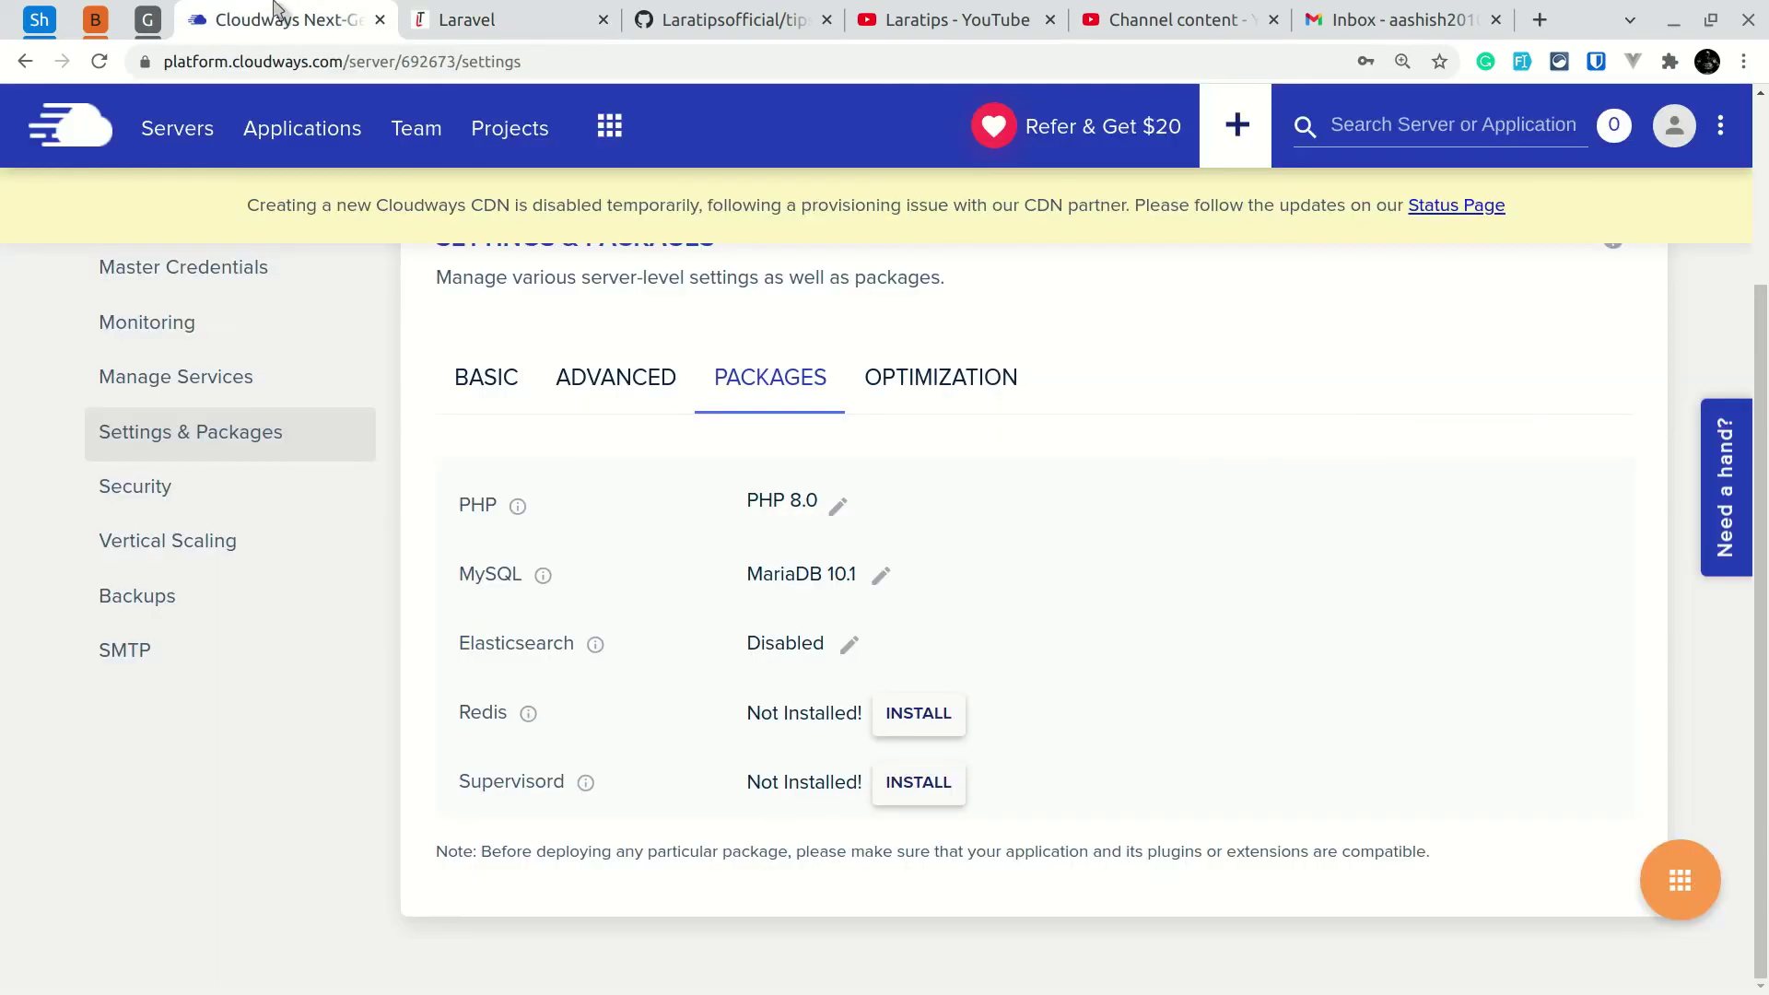
scroll(261, 441, "up", 3)
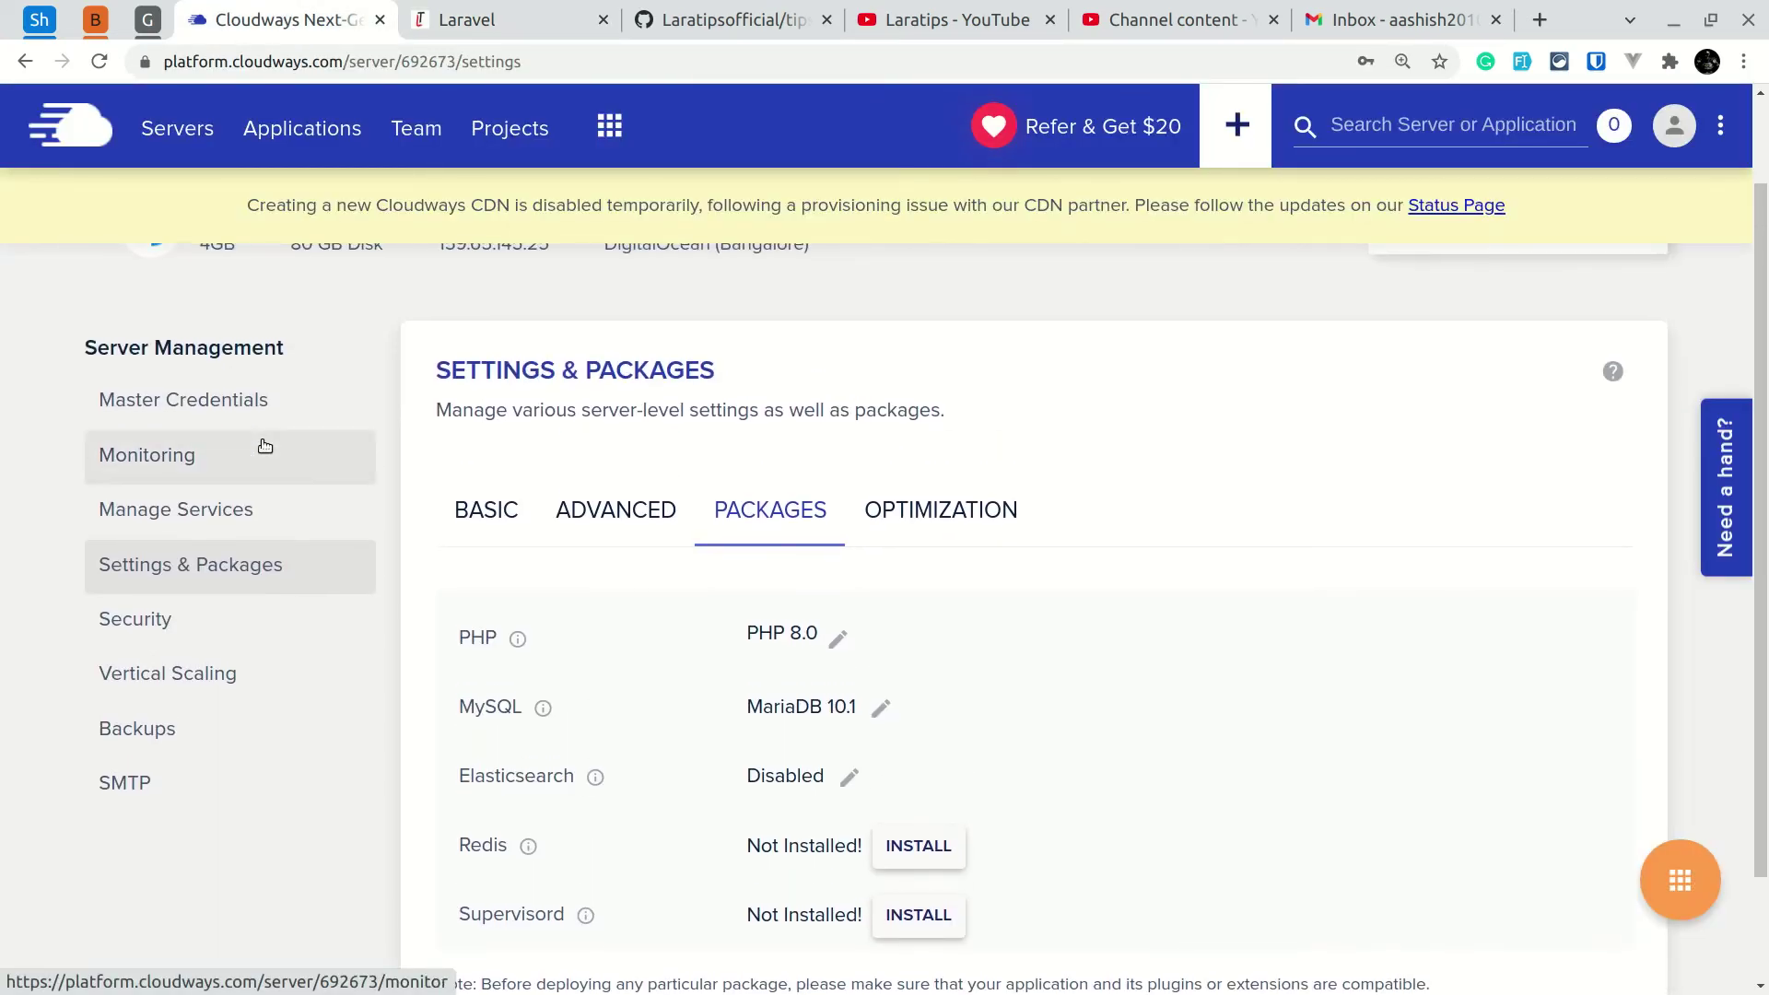
left_click(198, 458)
scroll(925, 847, "down", 1)
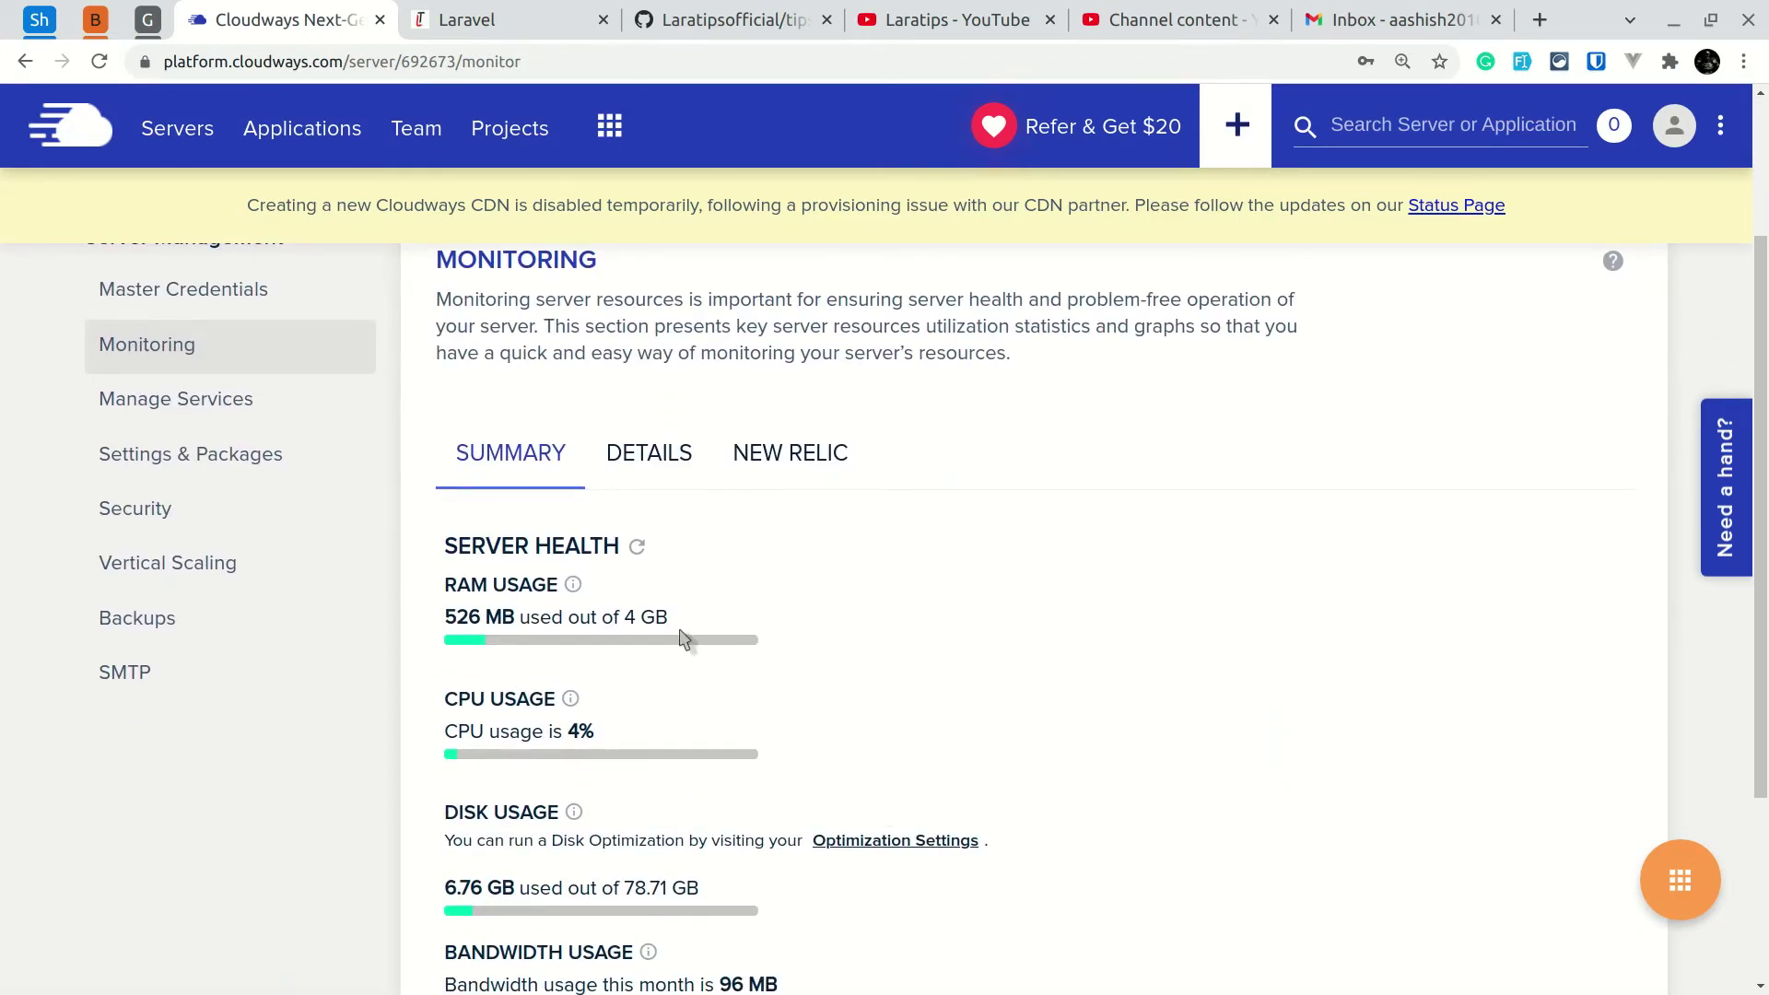
scroll(636, 682, "down", 2)
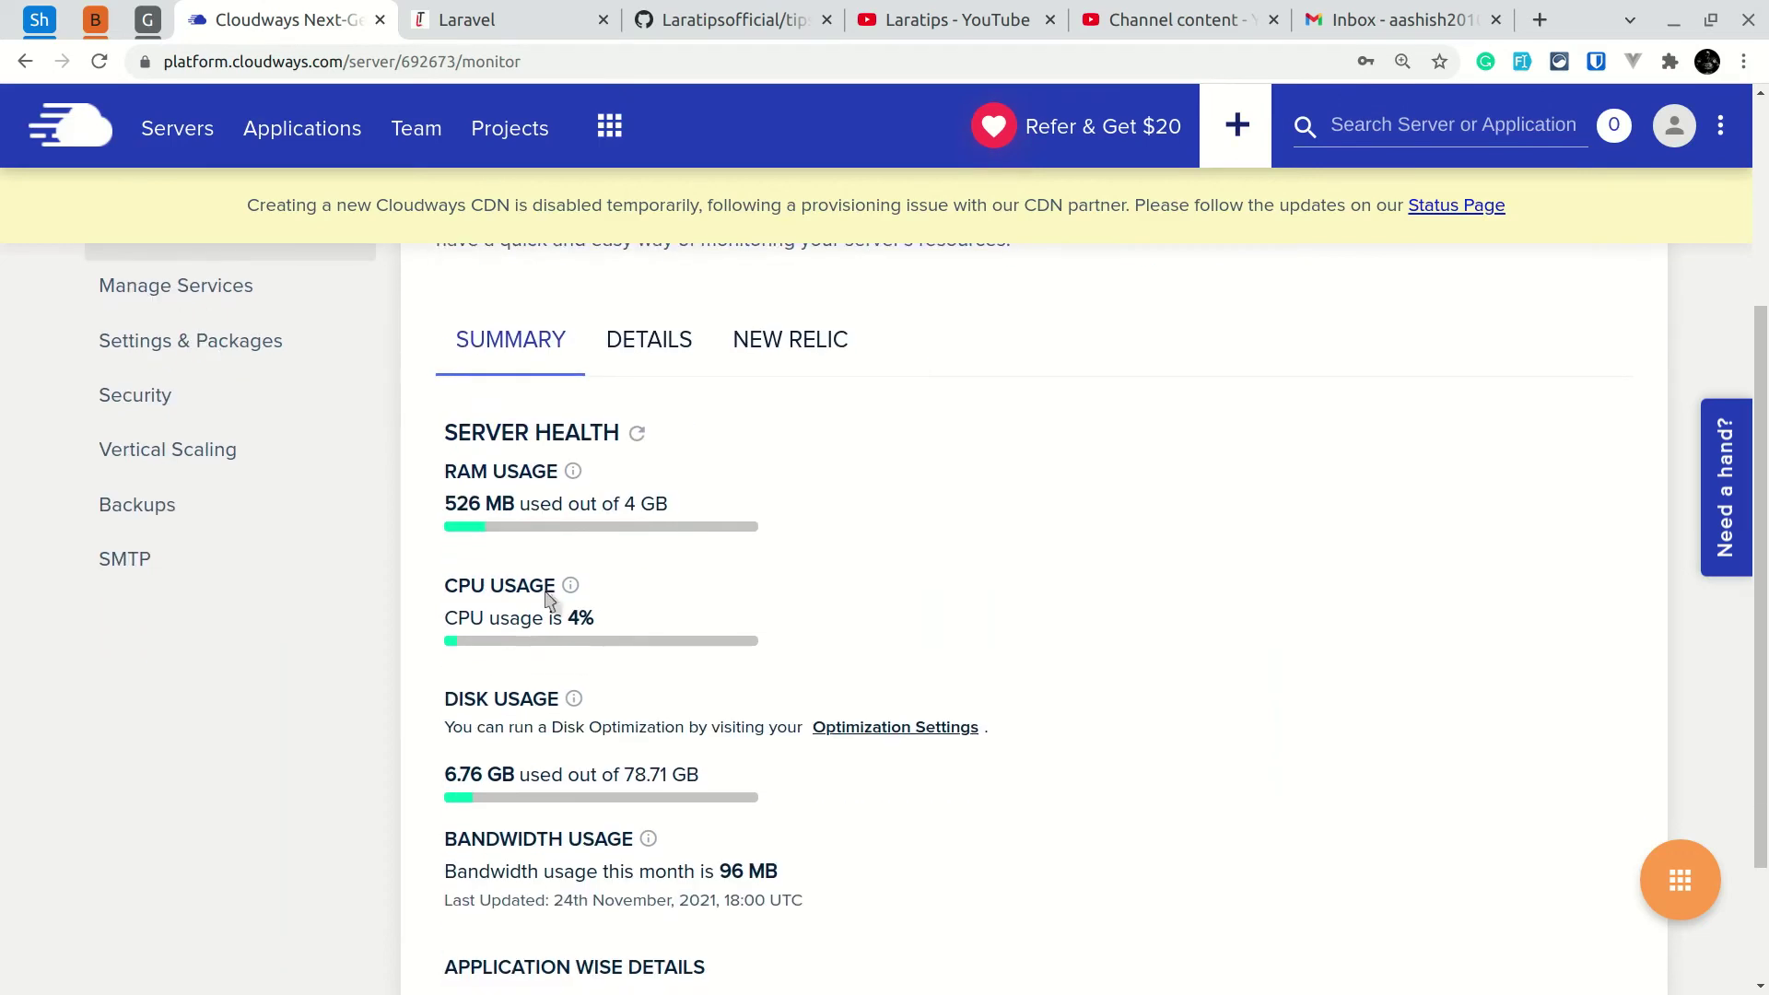
scroll(571, 765, "up", 5)
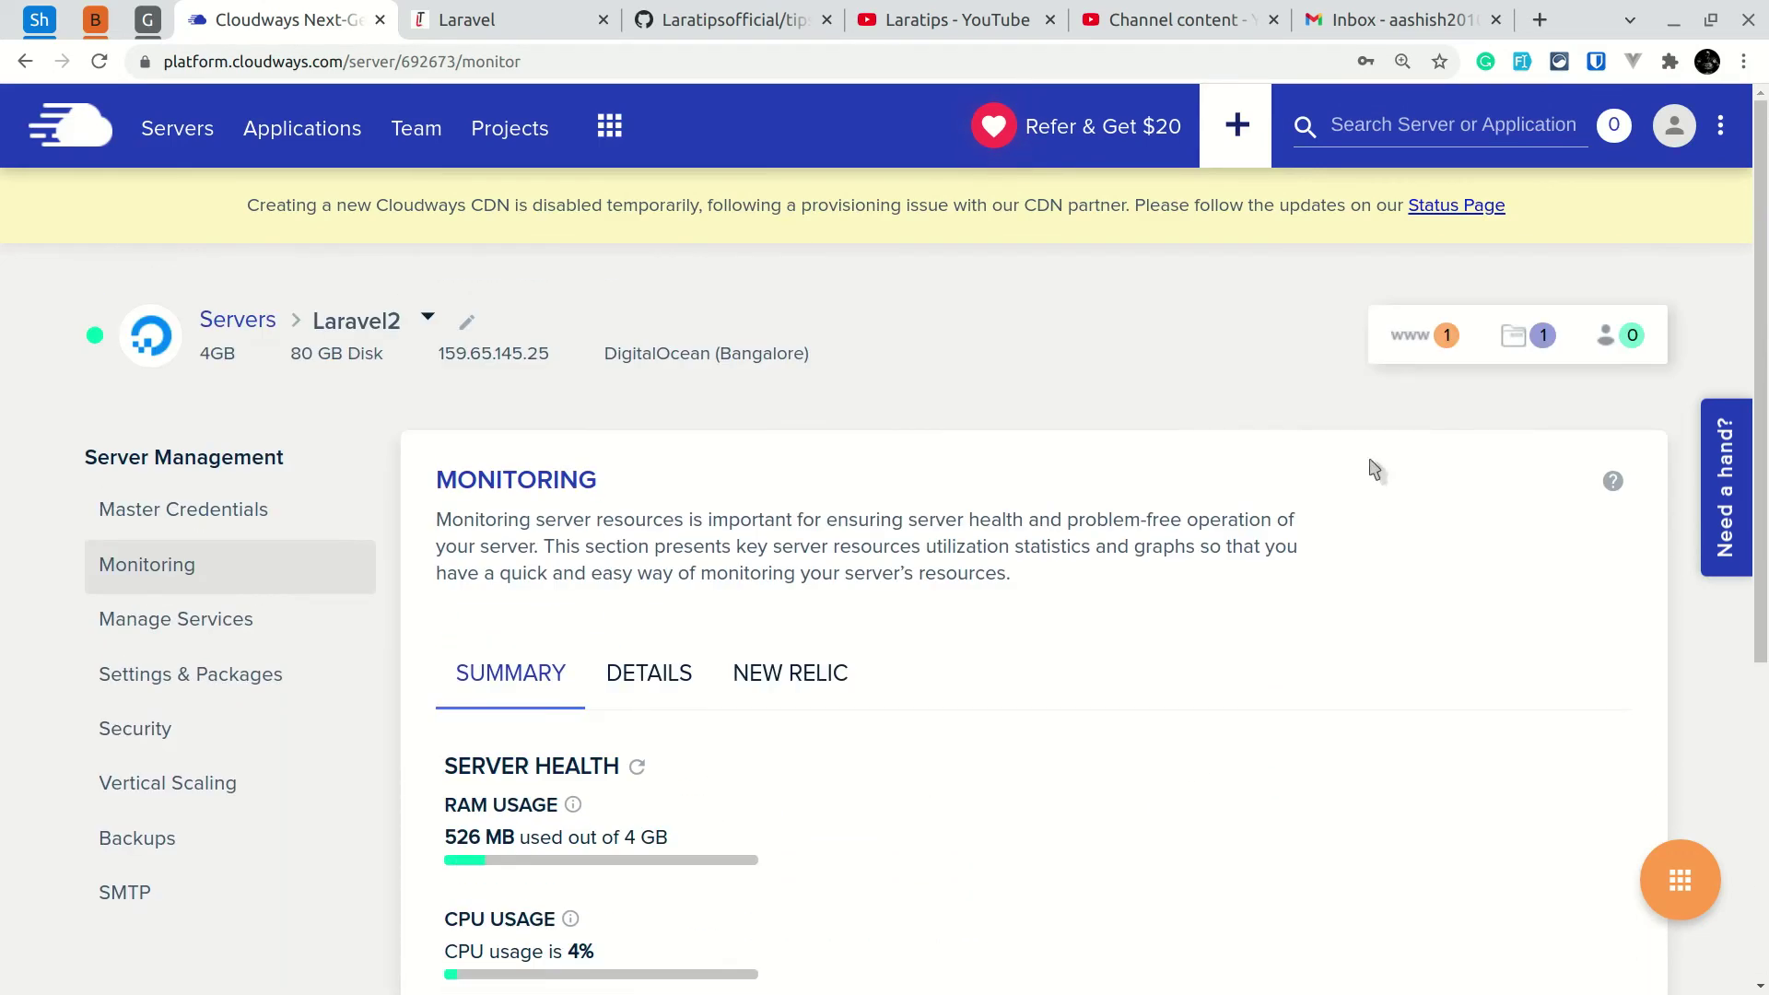
Open the Laravel2 application installed on this server and review its Access Details, including the application URL, MySQL access and credentials.
left_click(1408, 334)
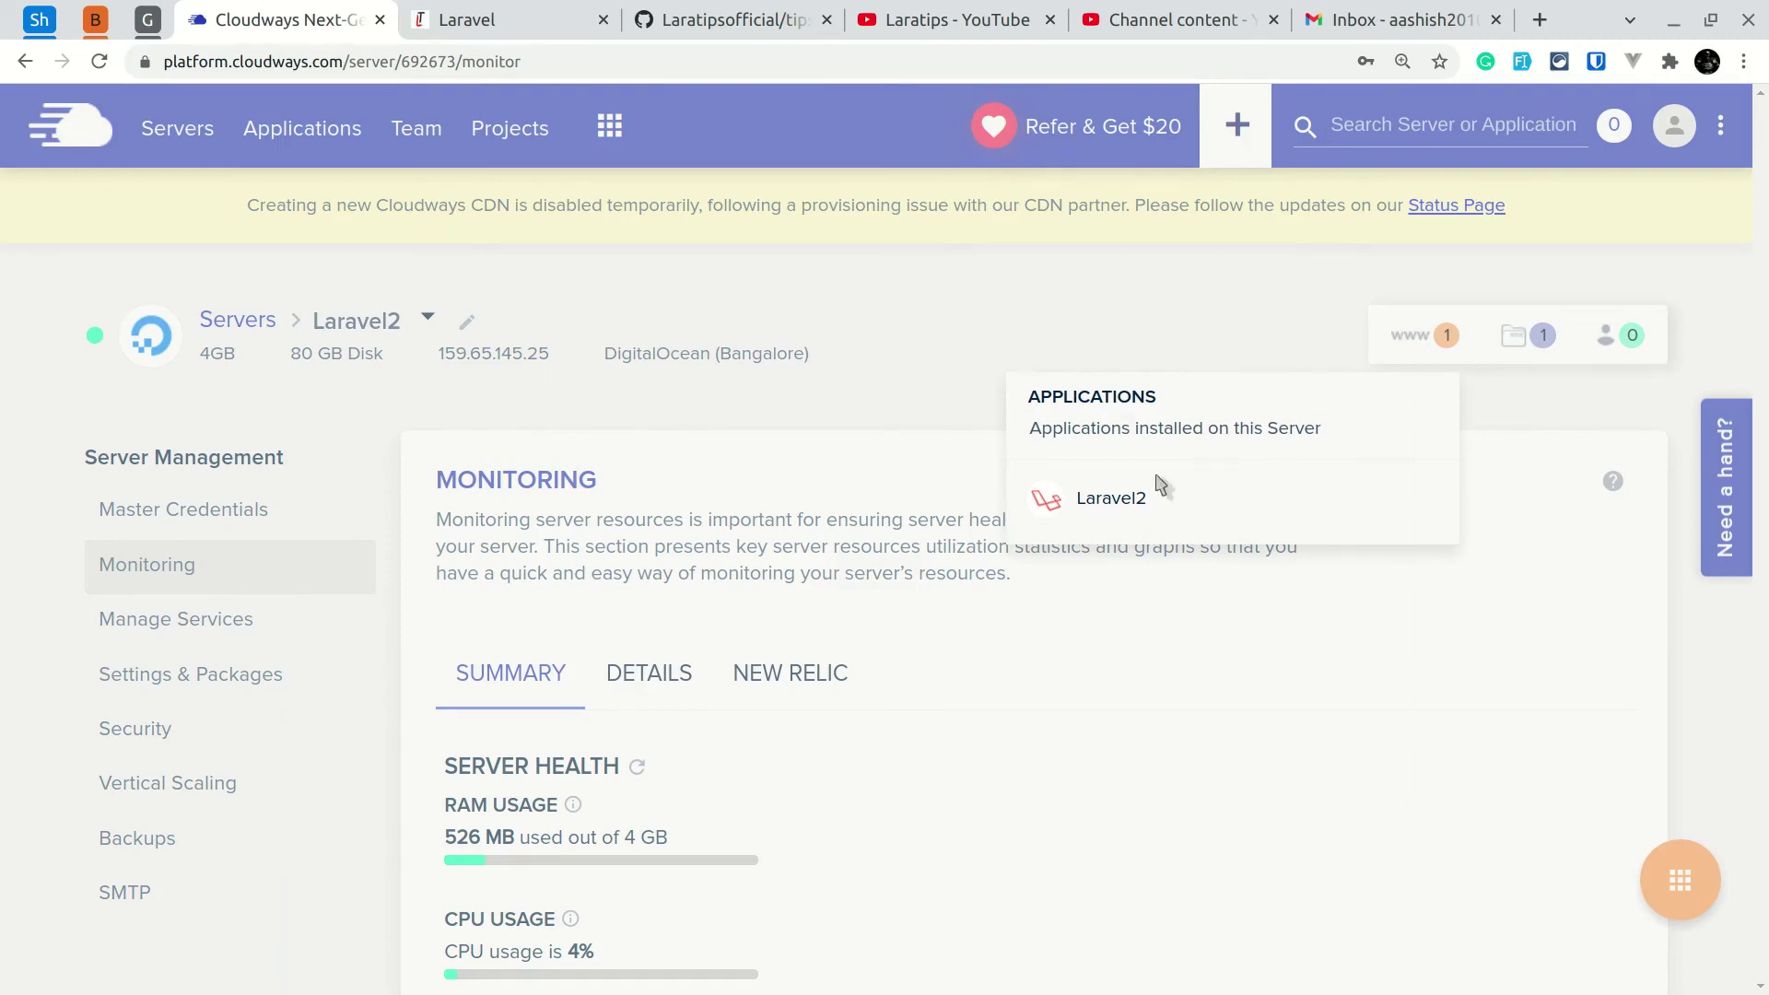
left_click(1112, 499)
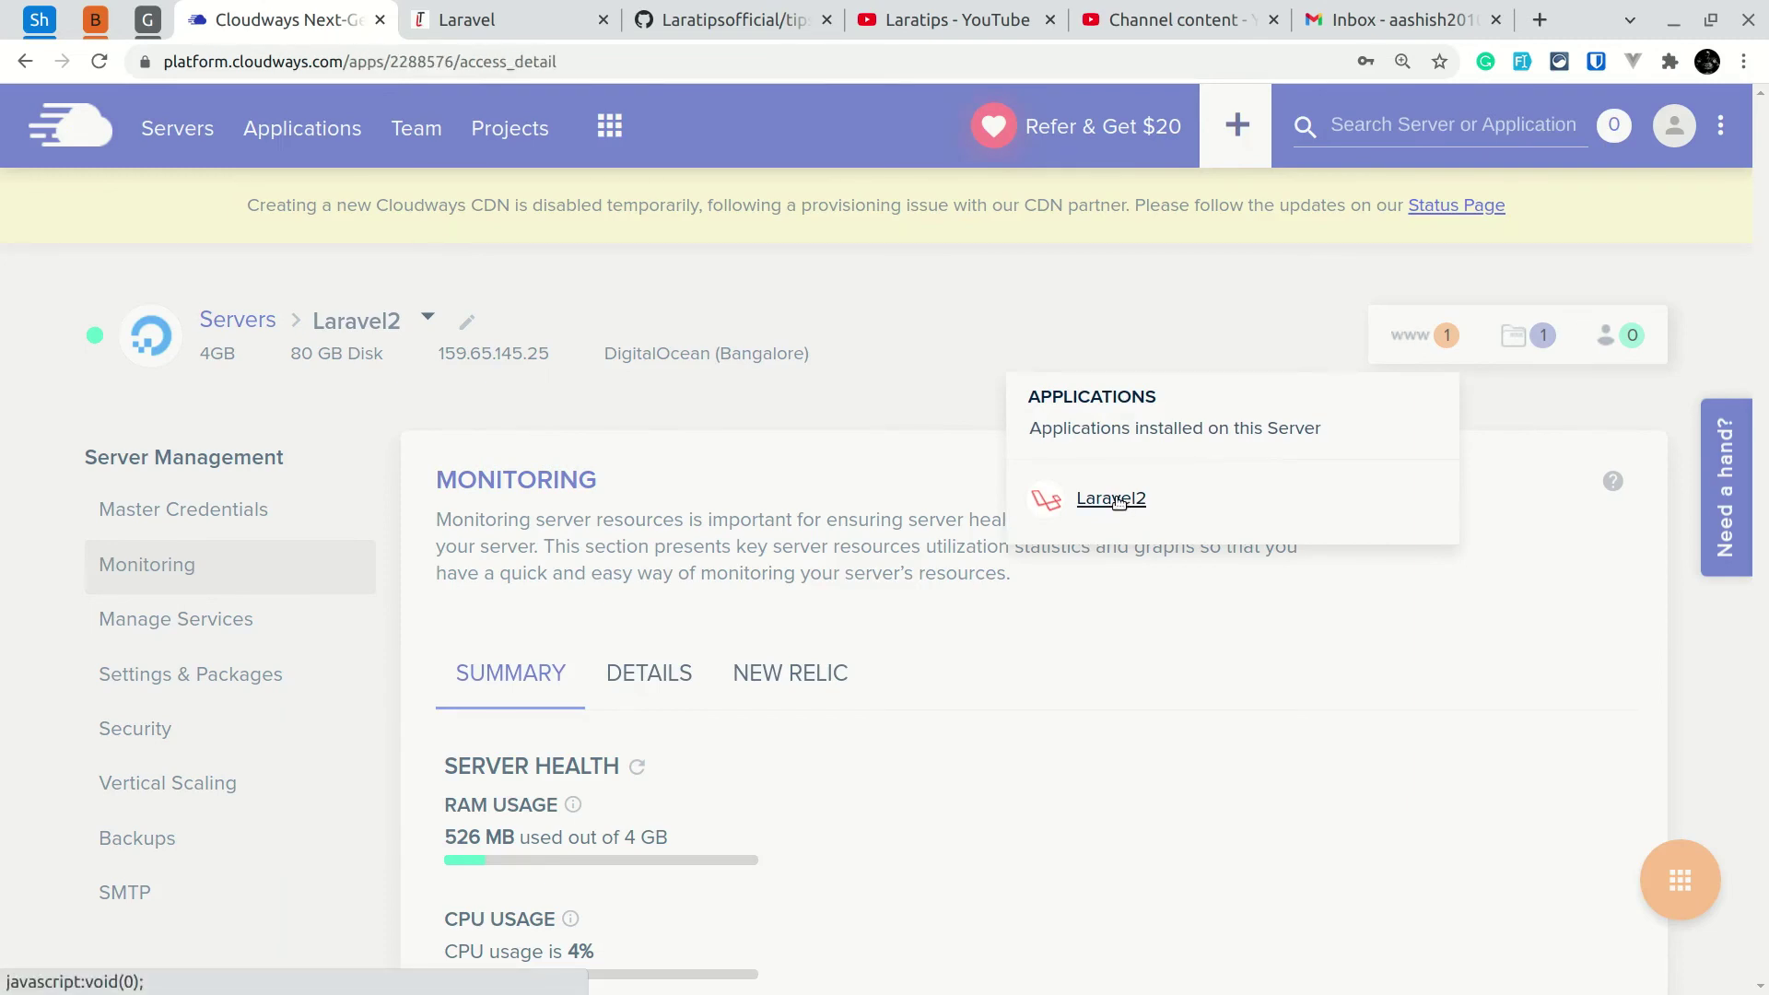
scroll(531, 626, "down", 2)
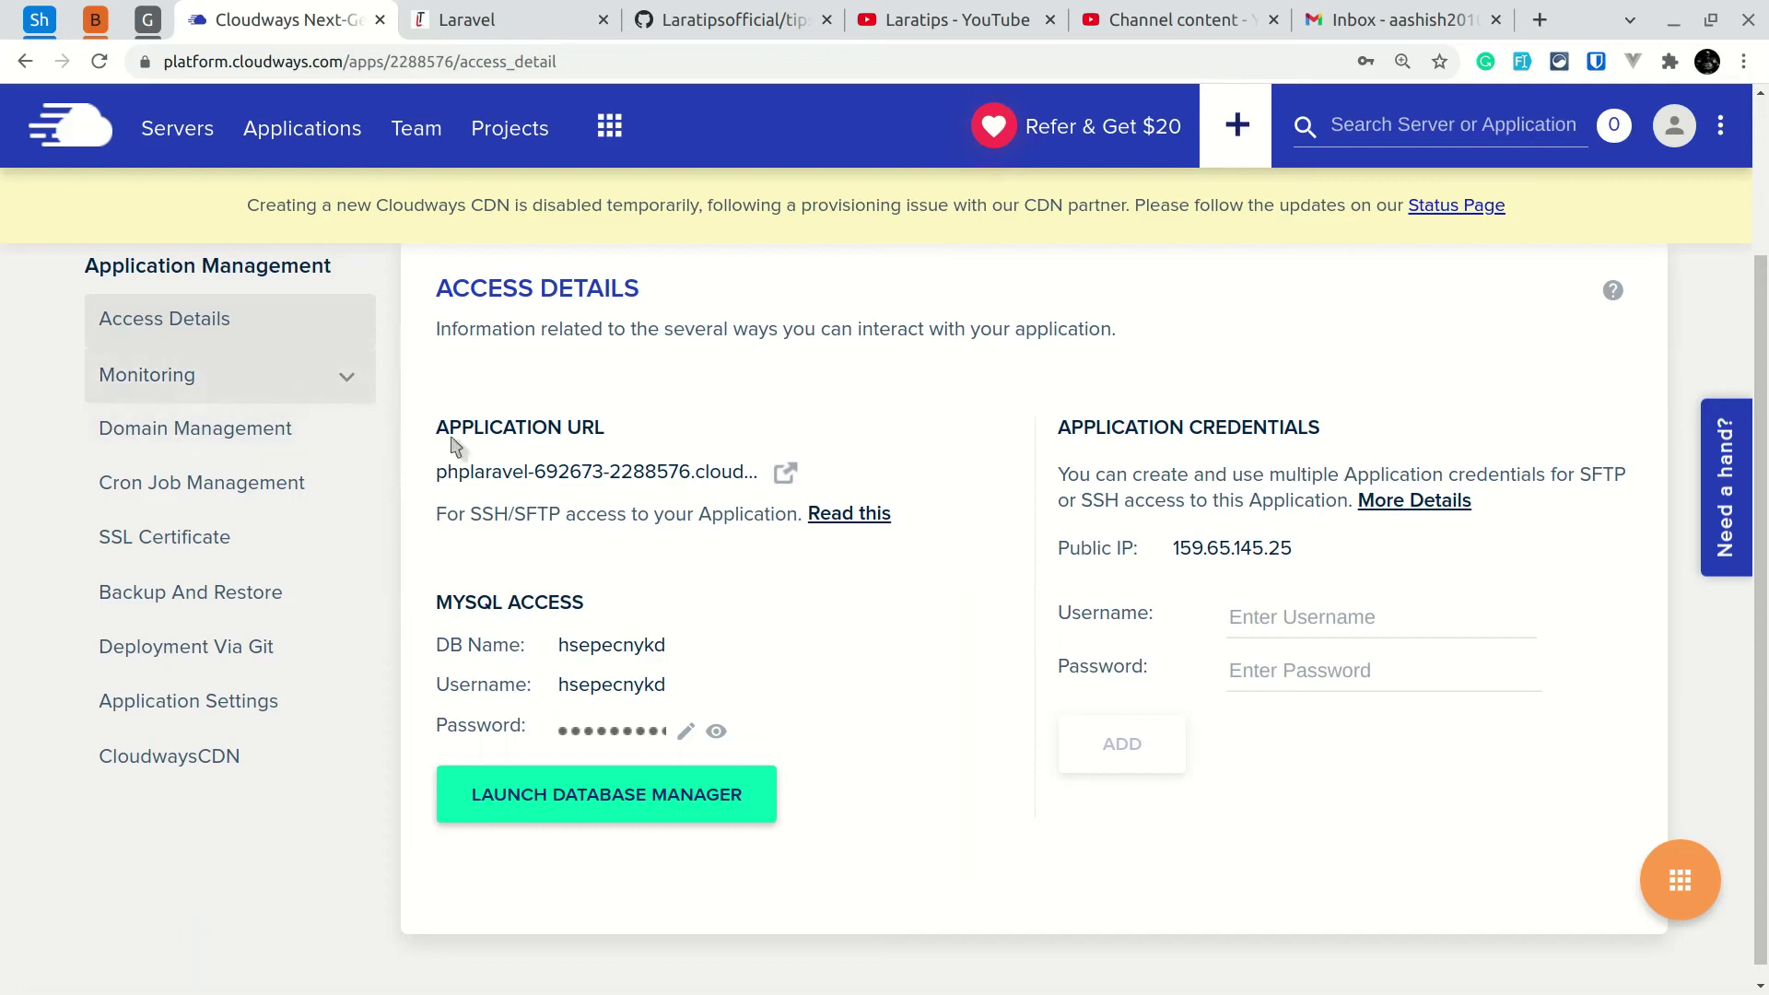
scroll(590, 470, "up", 1)
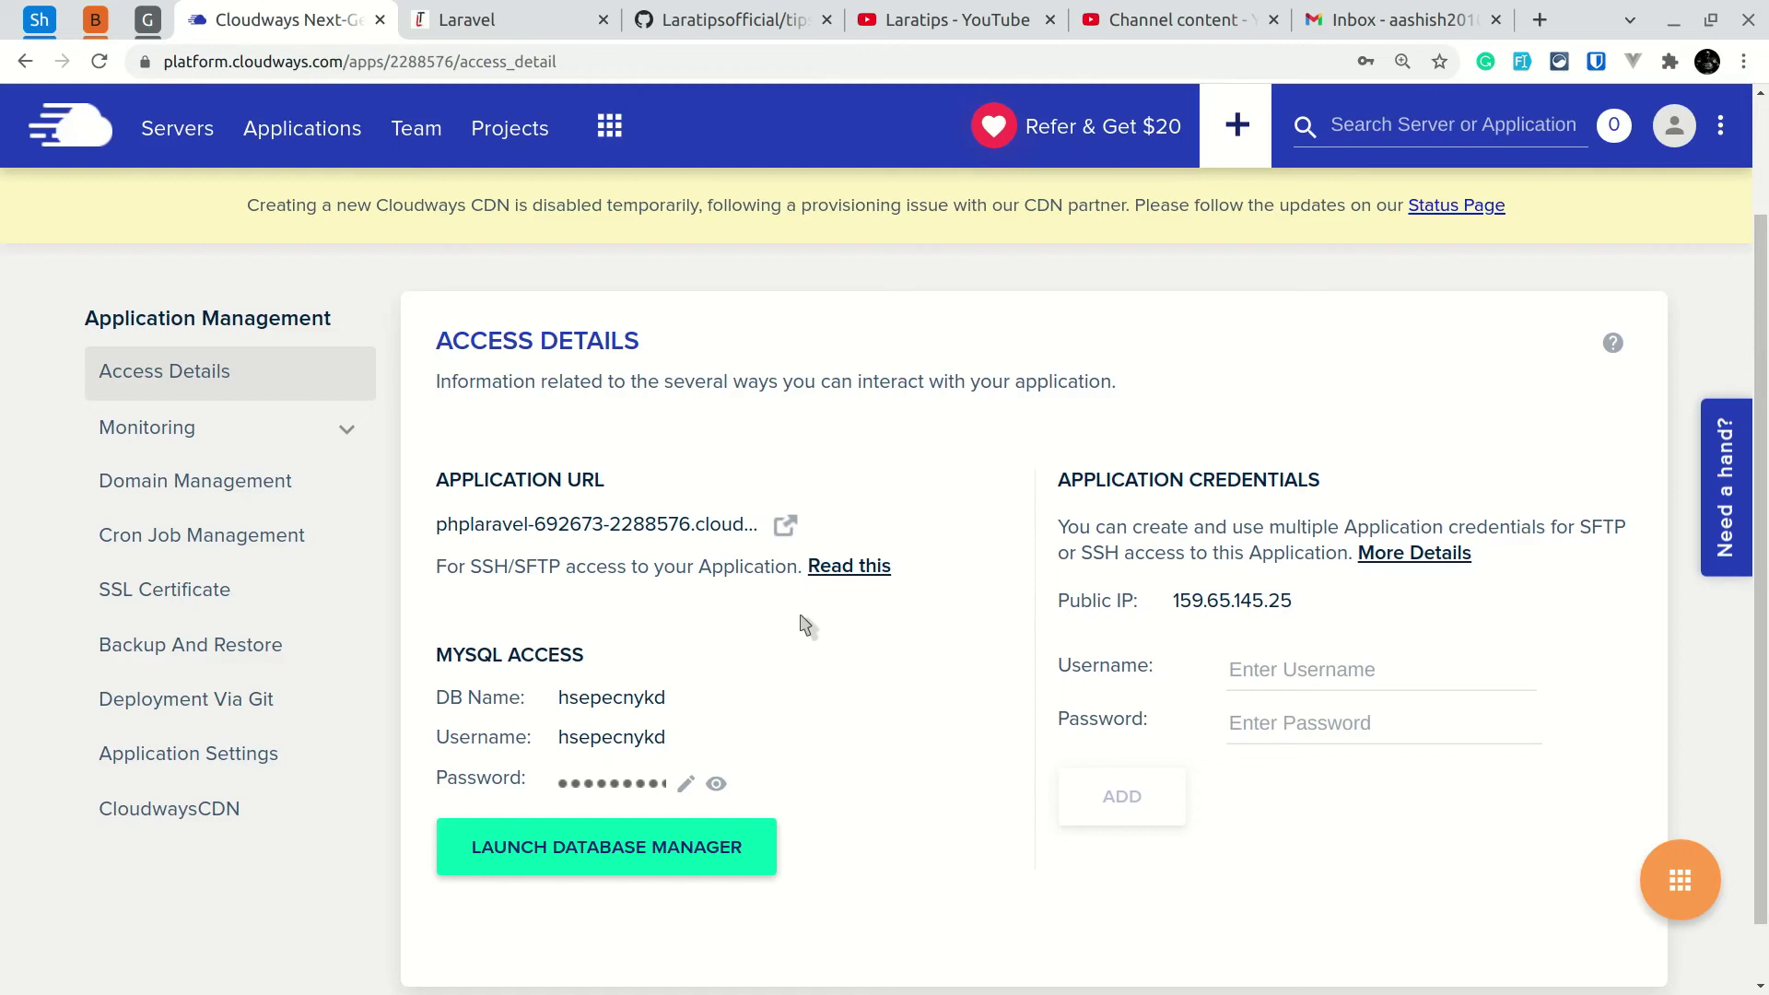
Expand the application's Monitoring section and examine which Analytics and Logs pages it offers.
left_click(333, 430)
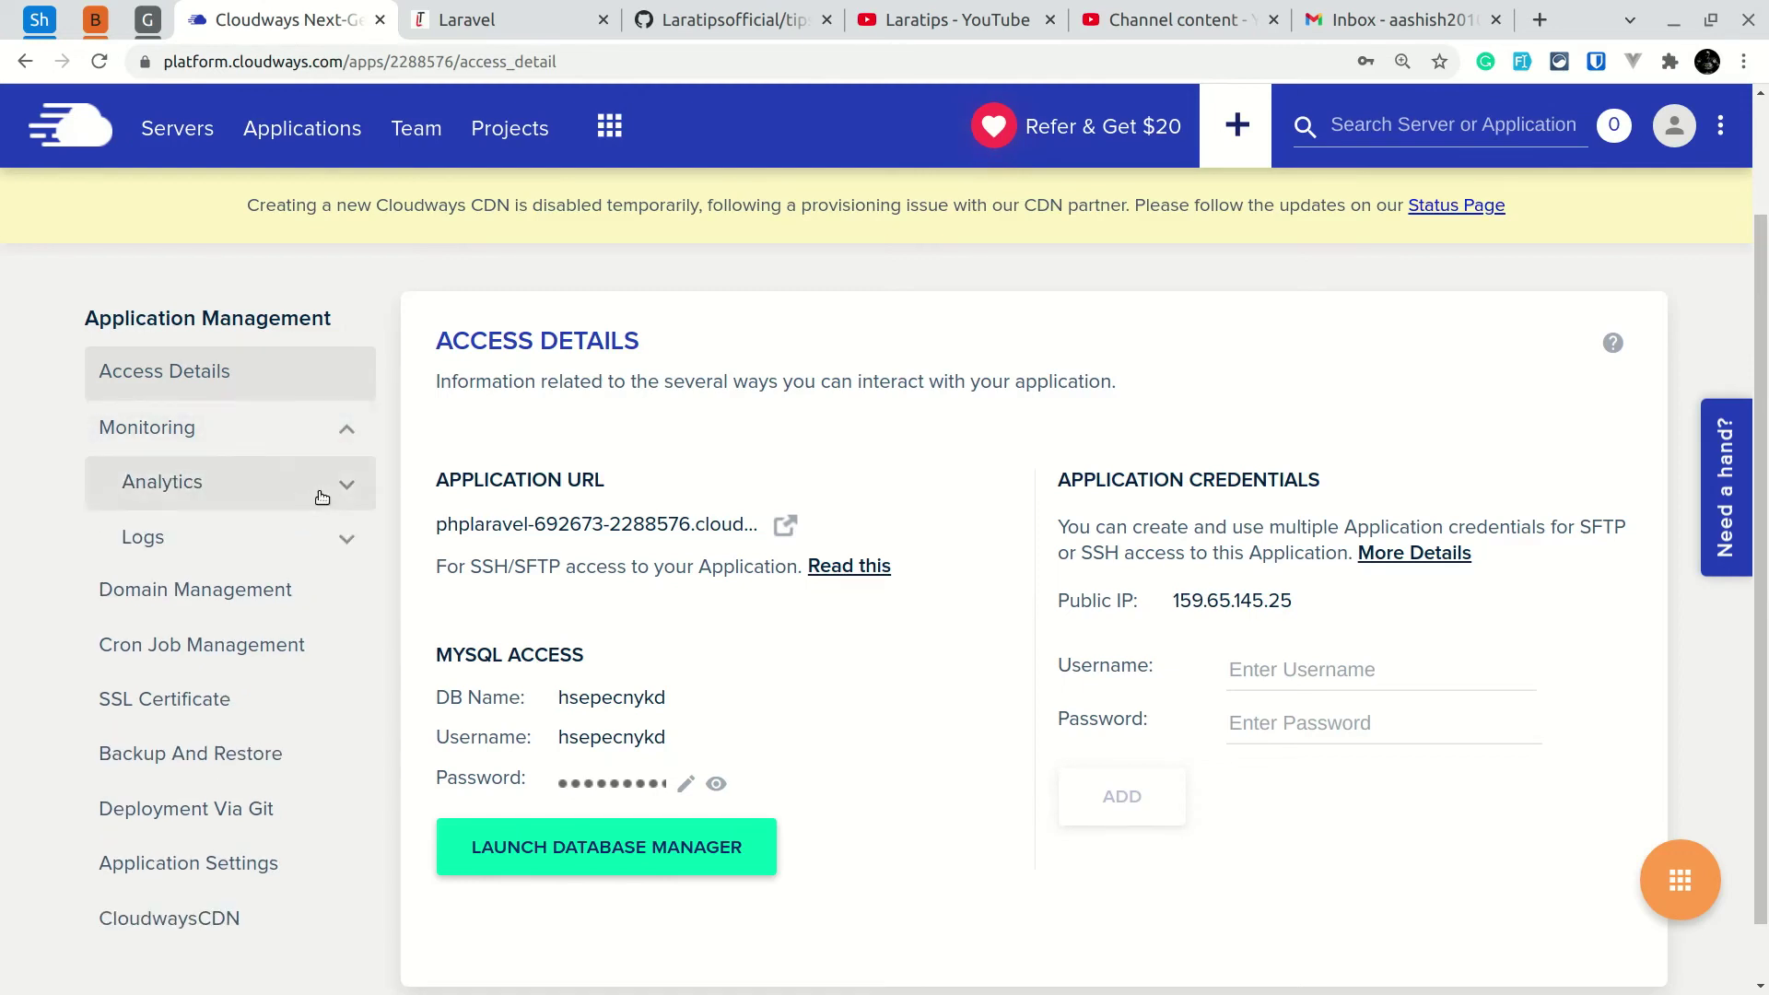
left_click(254, 496)
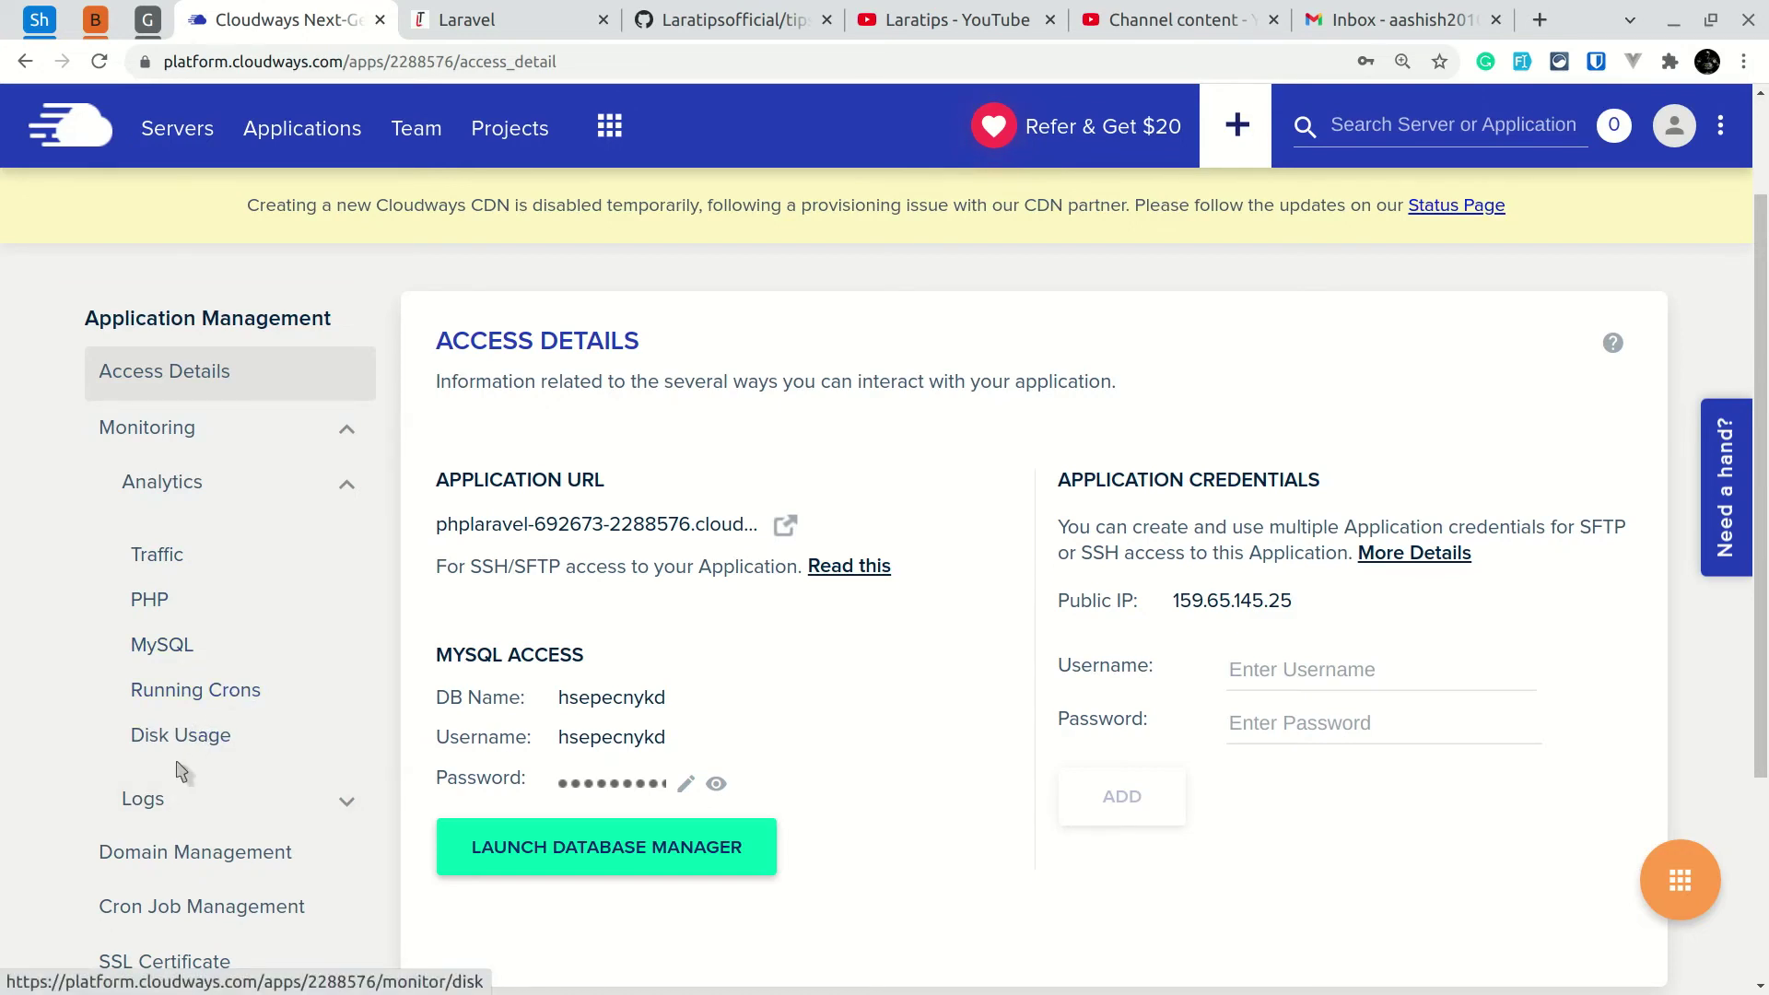
left_click(231, 800)
scroll(233, 807, "down", 2)
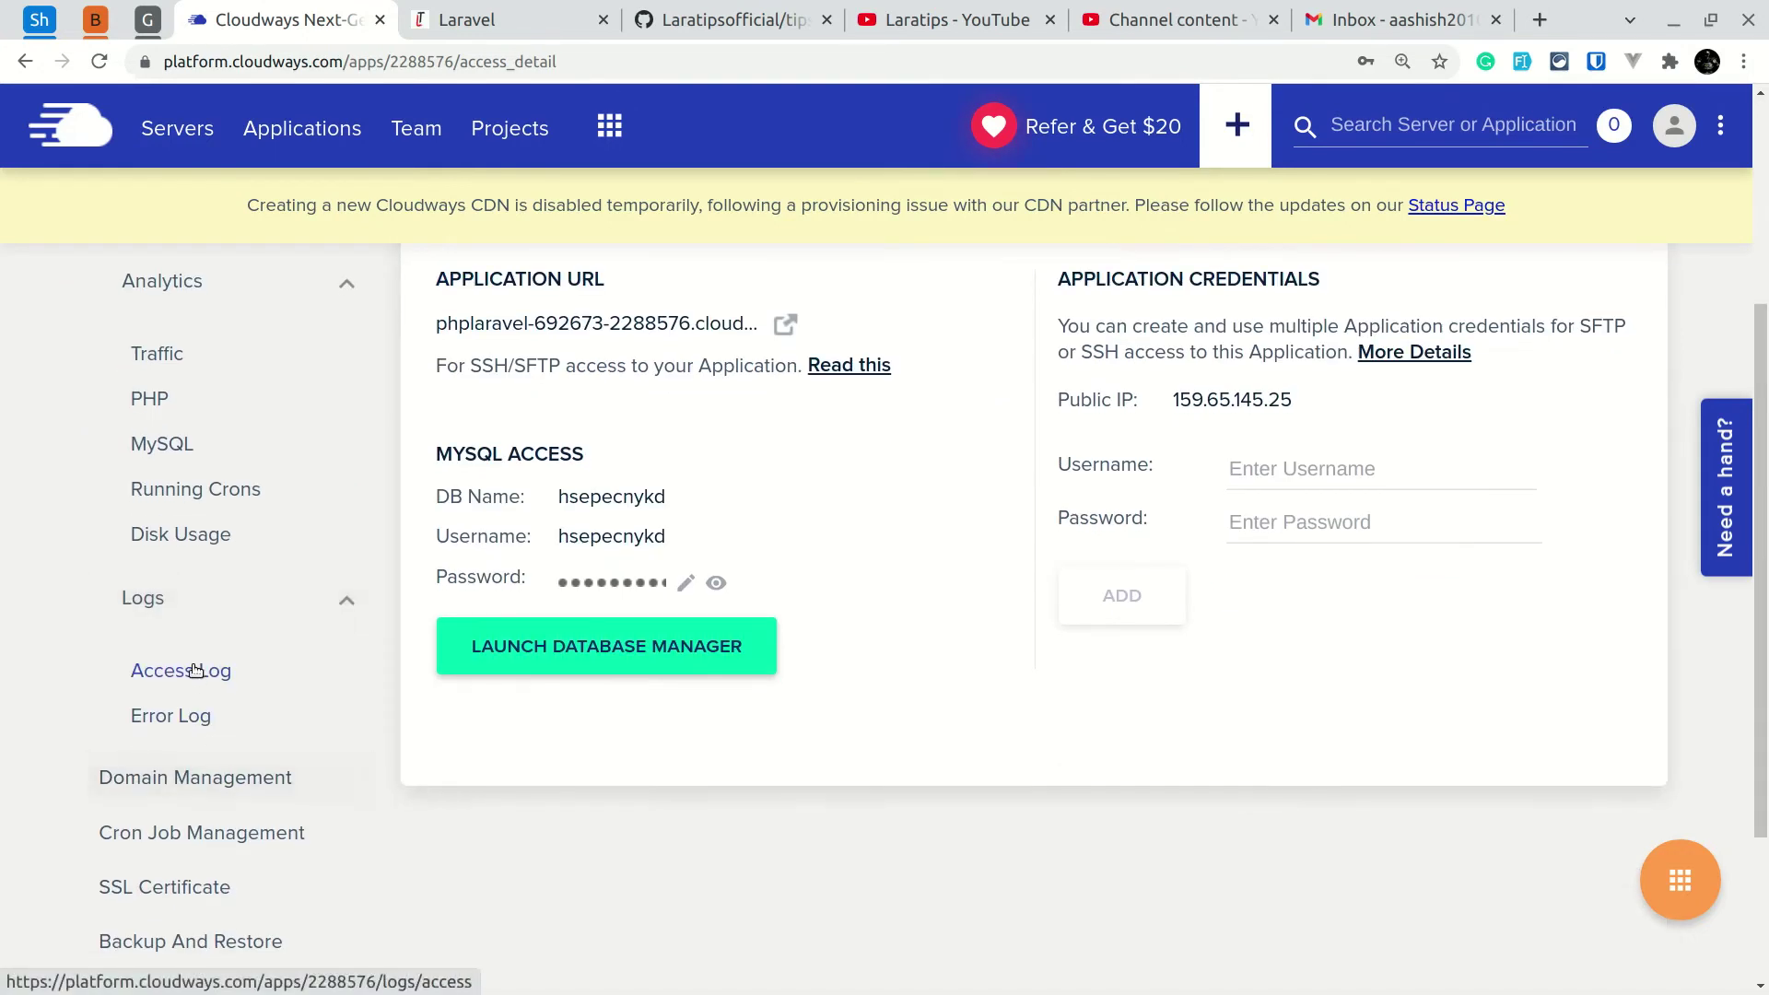
scroll(237, 748, "down", 3)
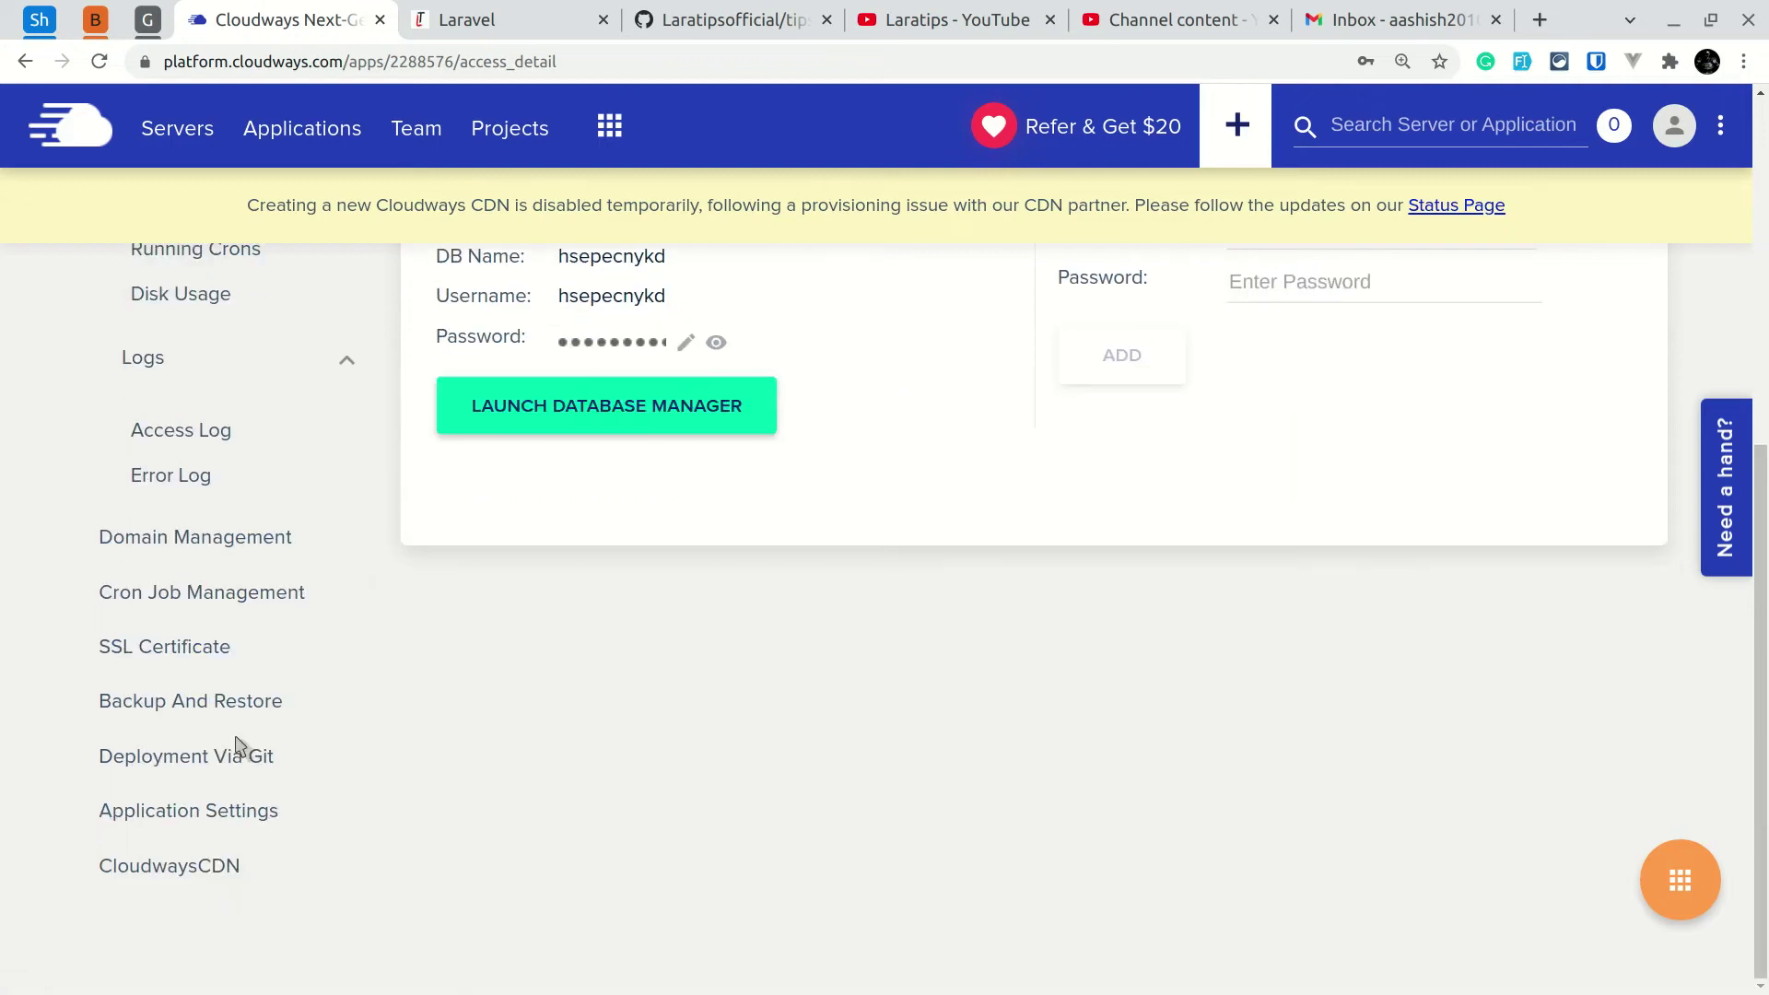
Open Domain Management, check the primary domain field and skim the linked article on taking a website live, returning to Cloudways.
left_click(249, 542)
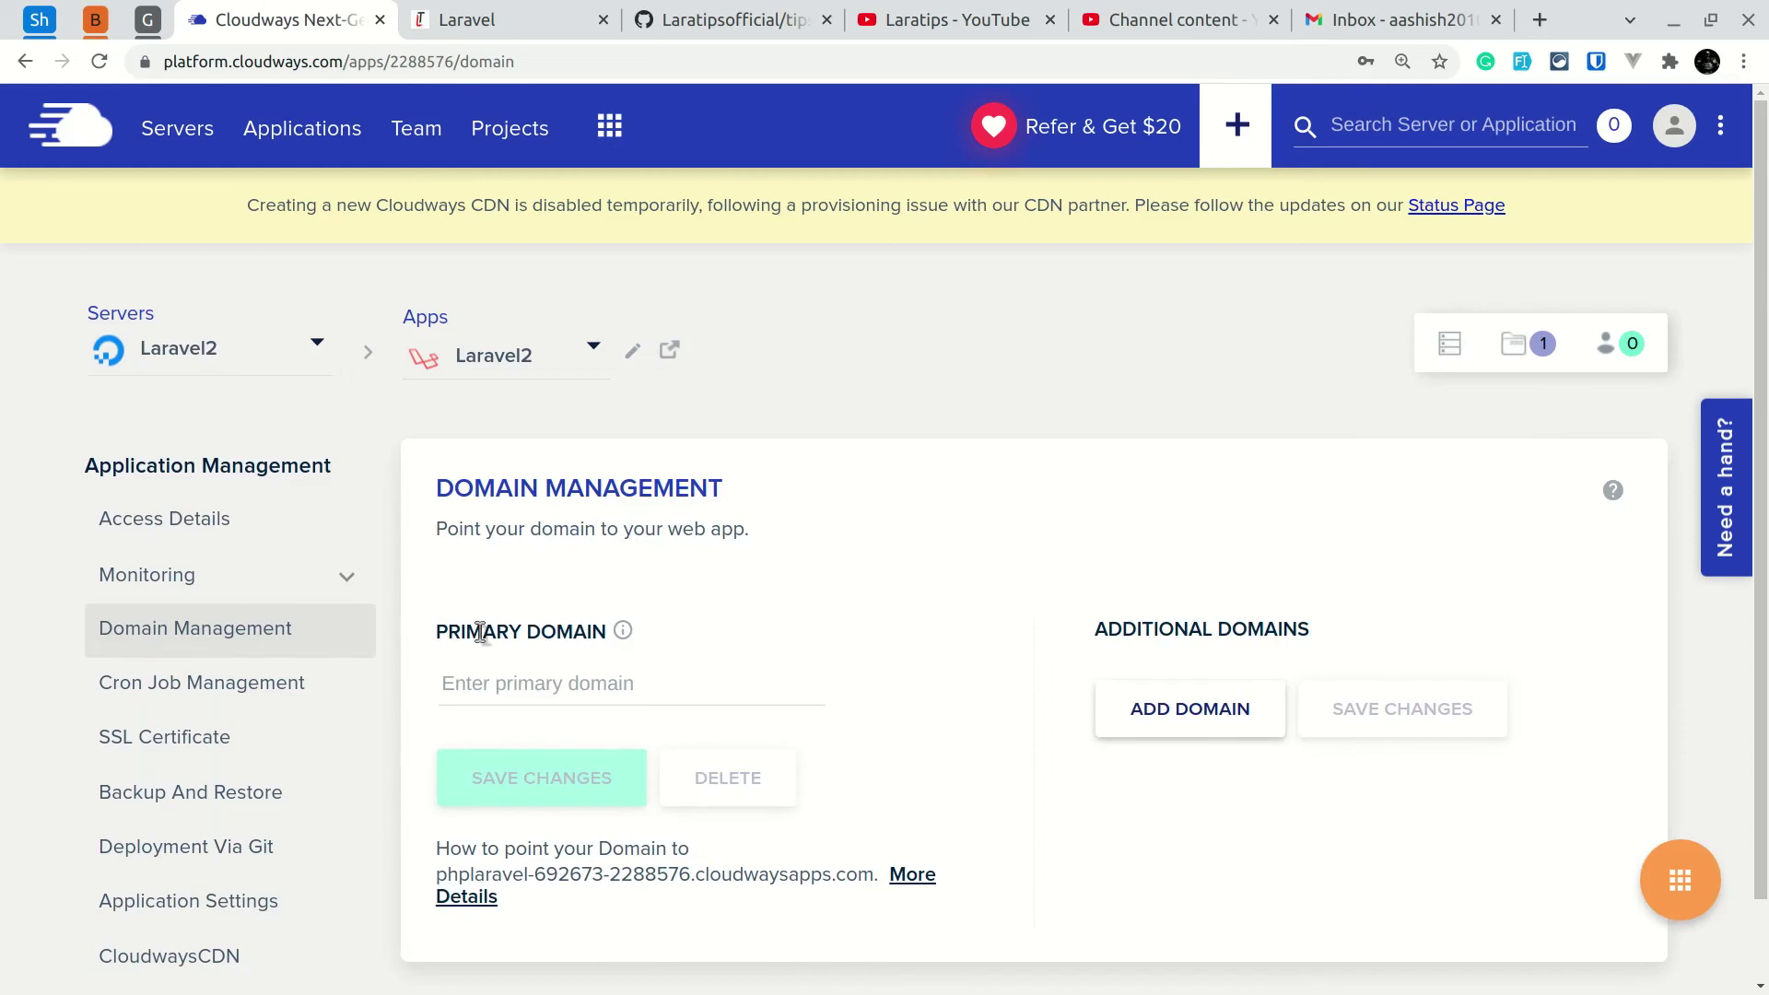
scroll(480, 633, "down", 1)
left_click(569, 601)
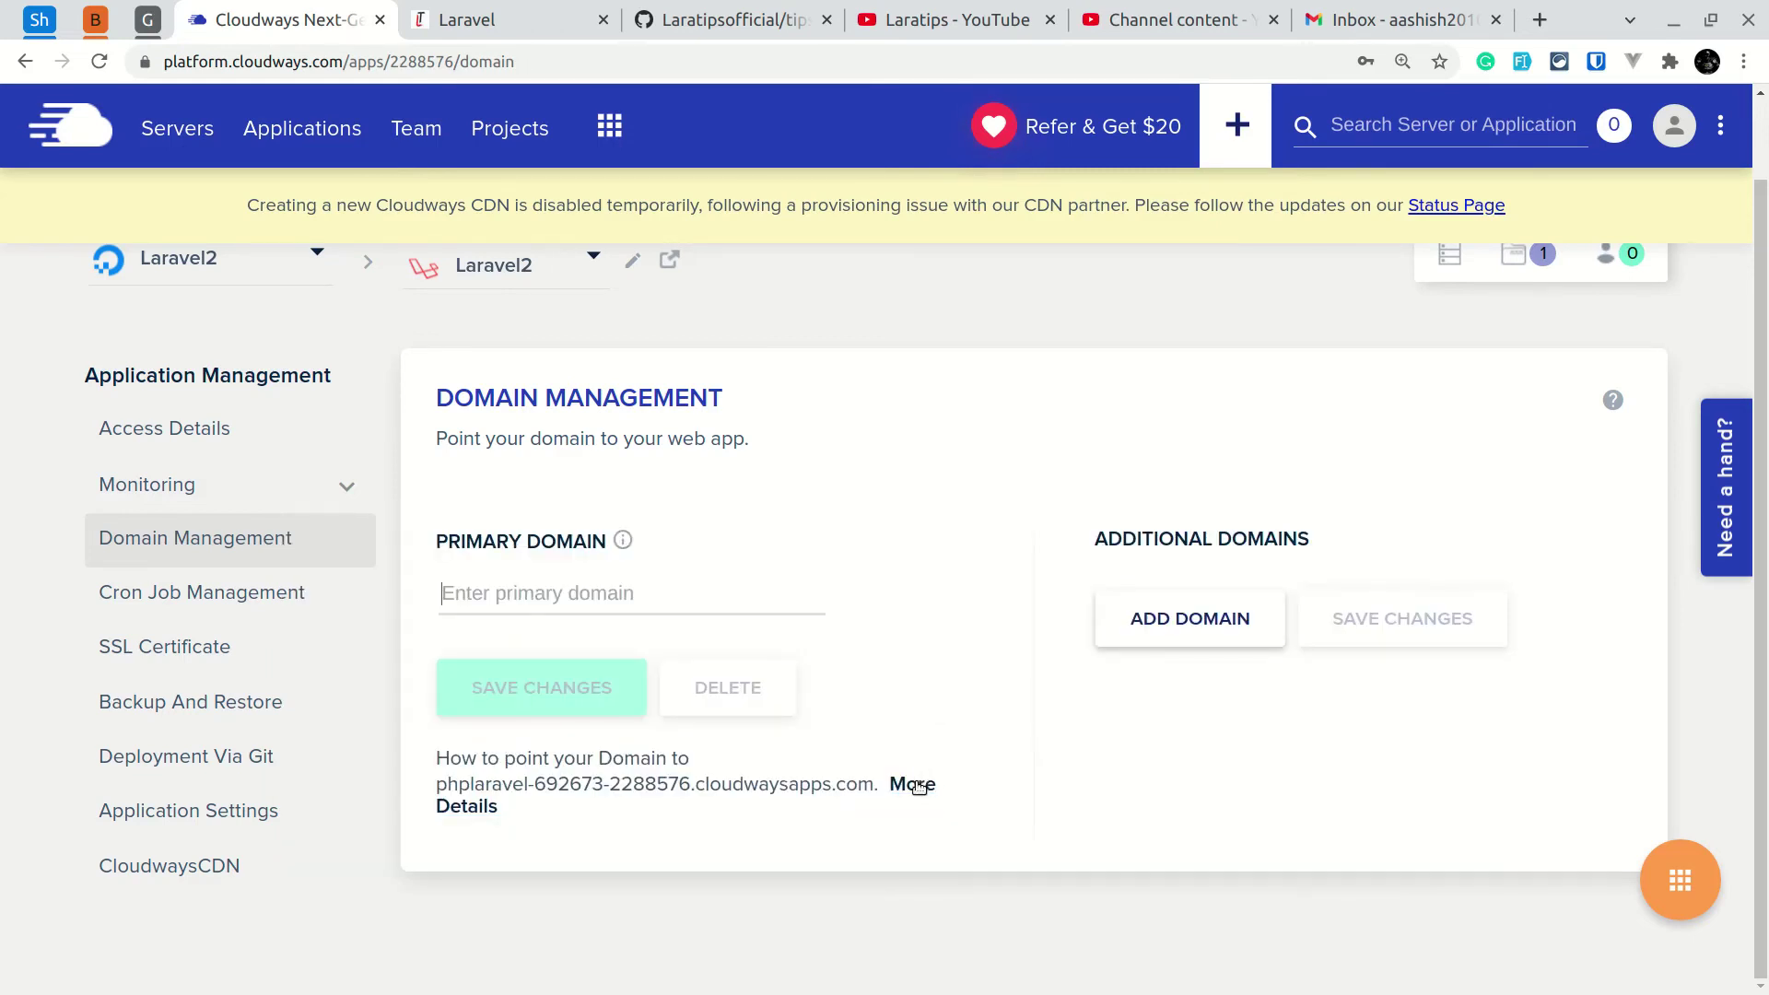
left_click(921, 788)
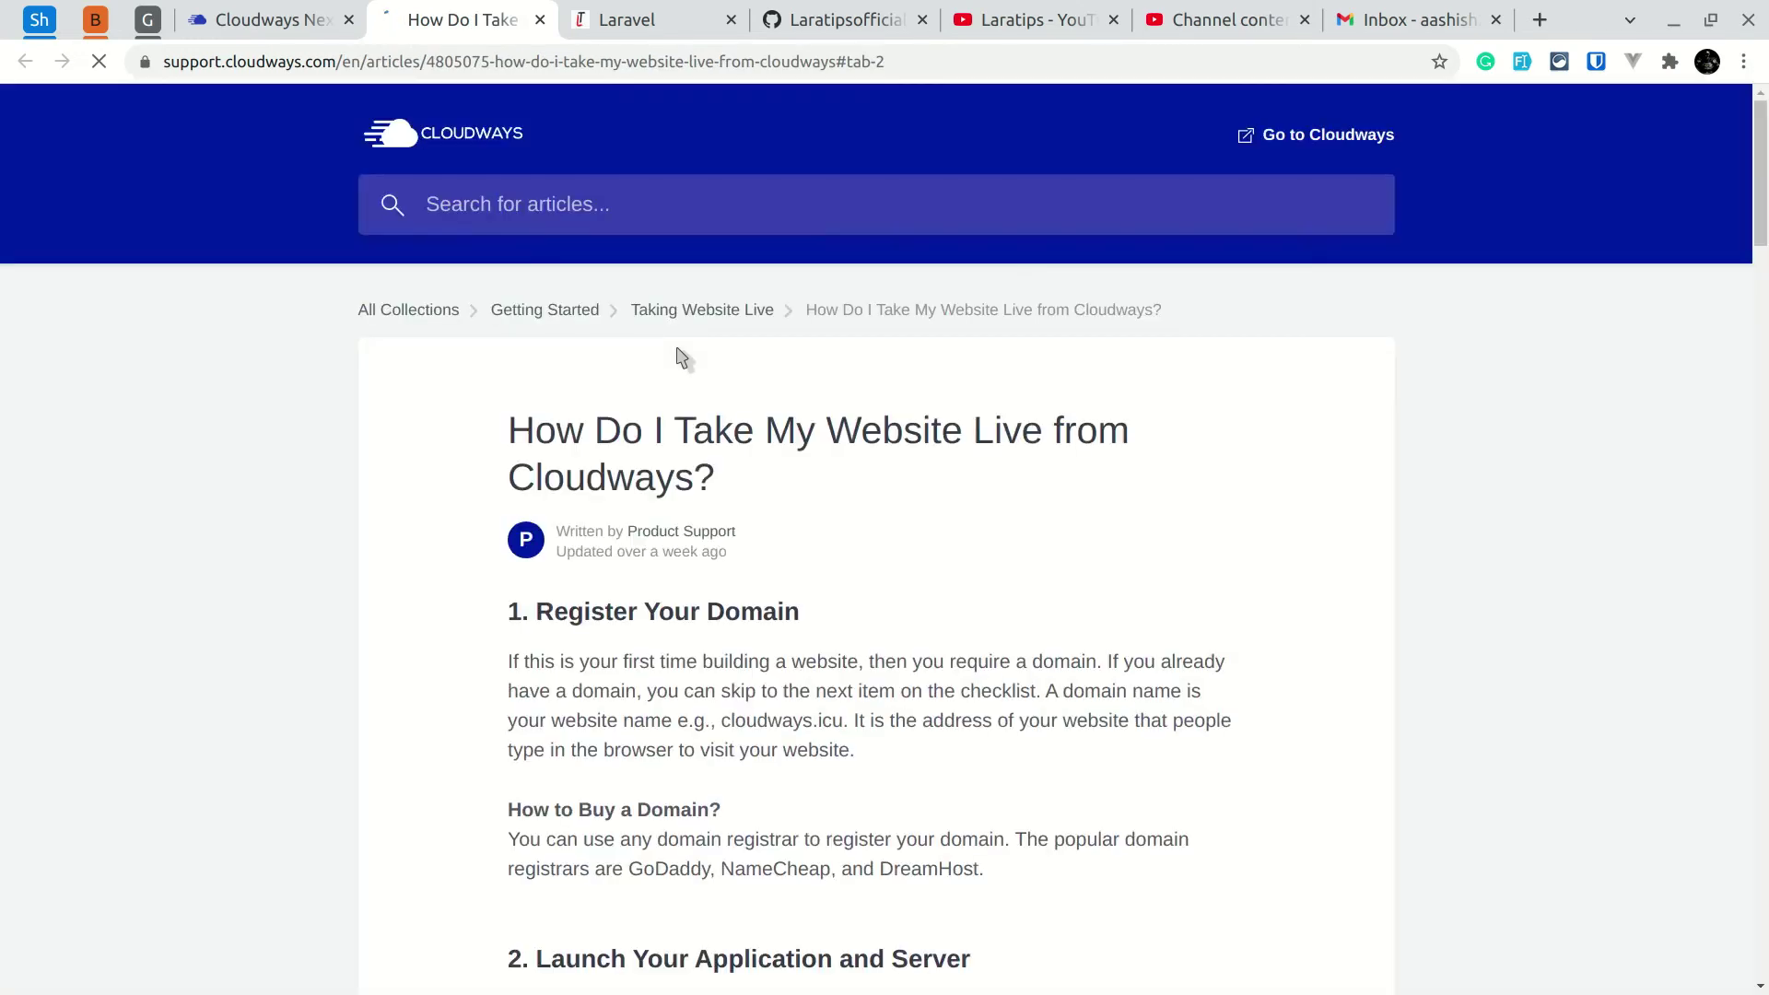
scroll(682, 358, "down", 15)
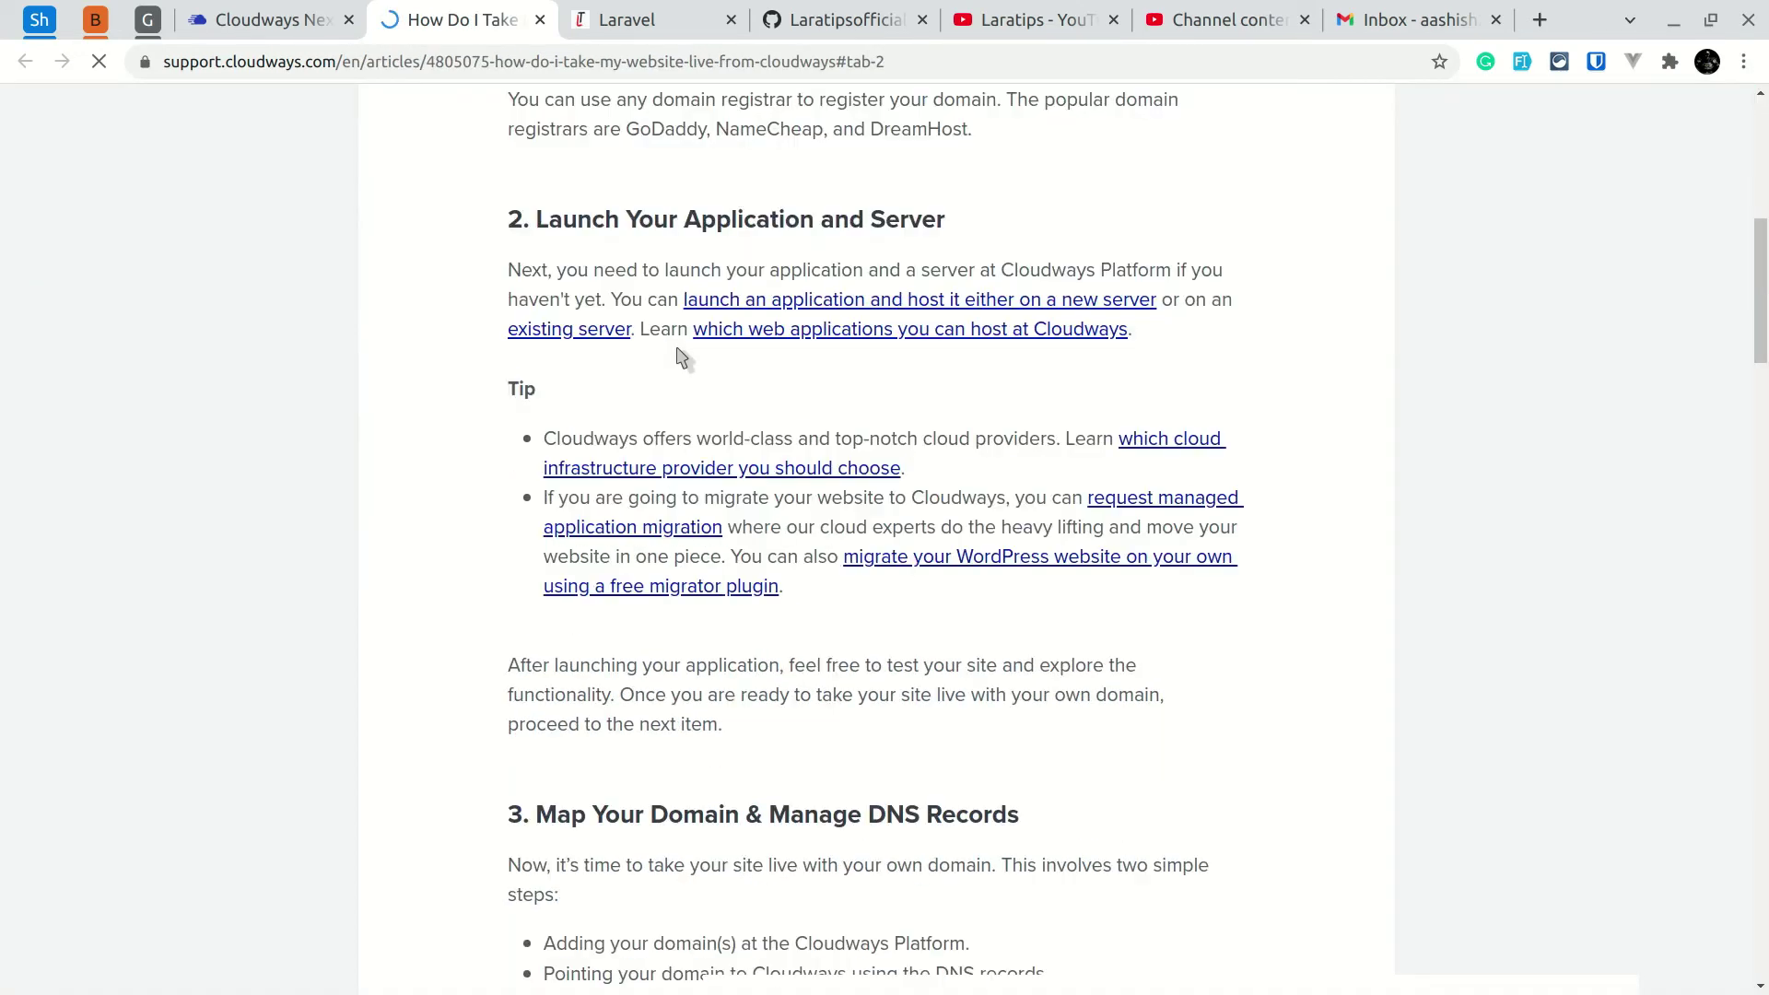
key("ctrl+Page_Up")
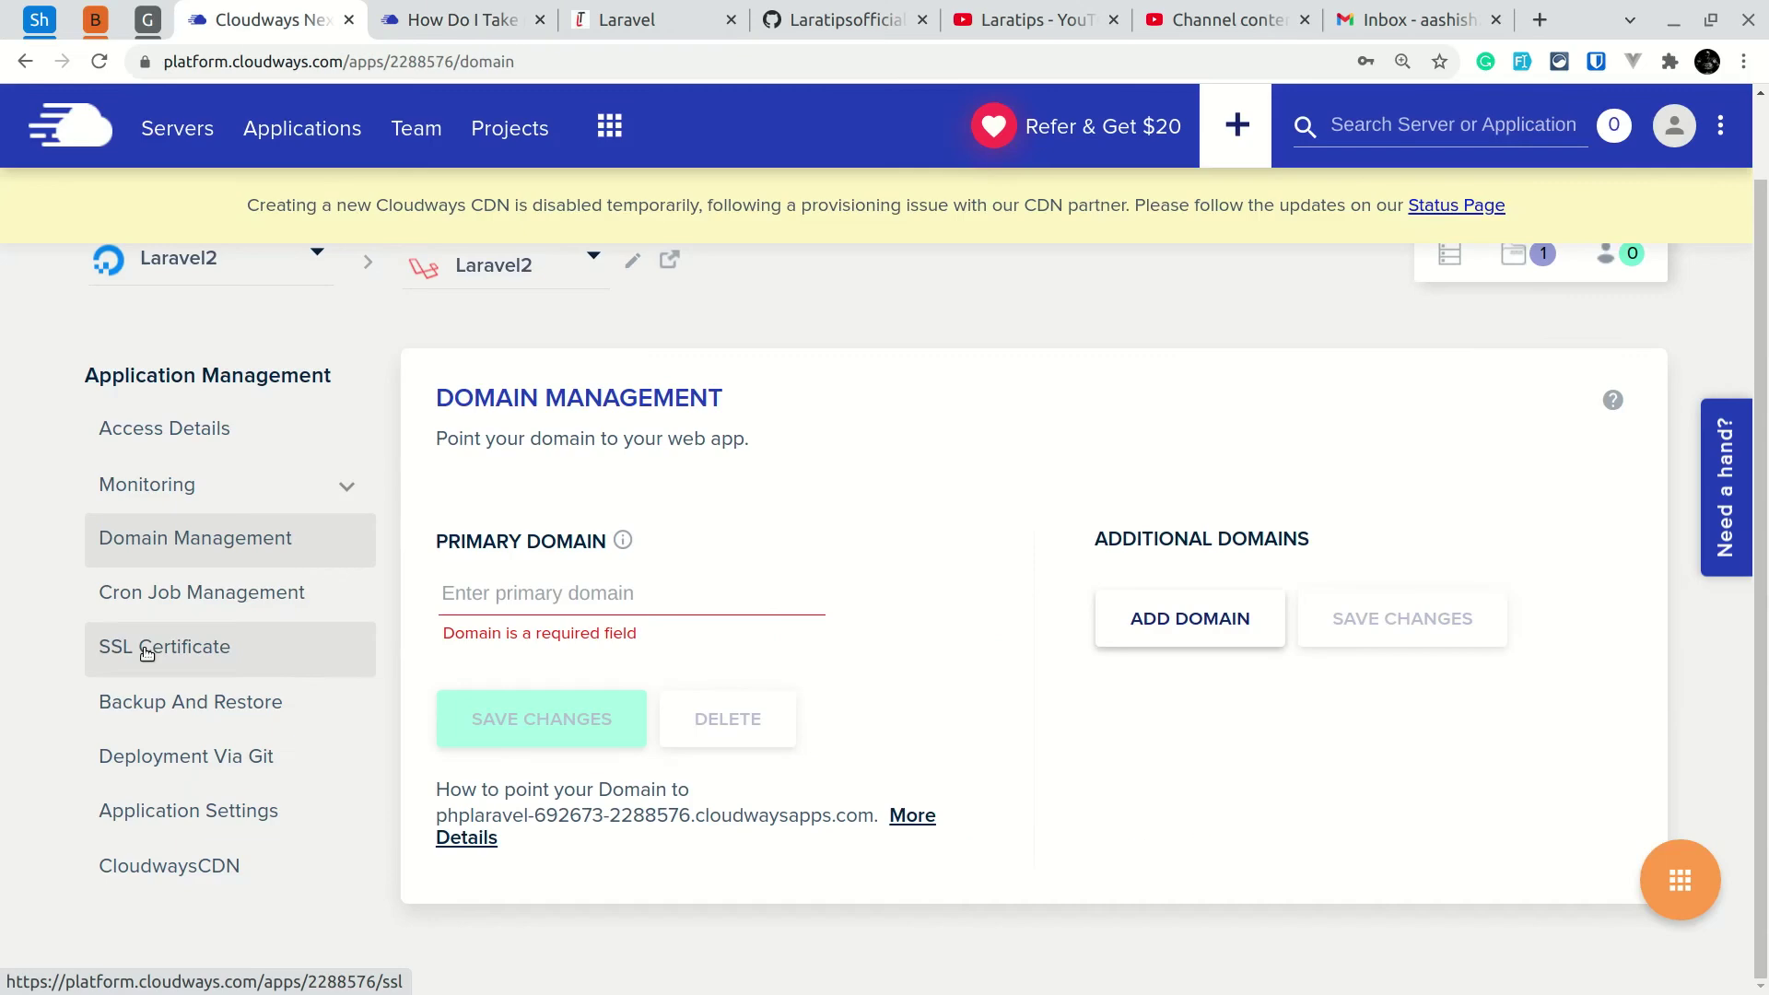
Open the application's SSL Certificate page and check the available free and custom certificate types, keeping Let's Encrypt selected.
left_click(146, 652)
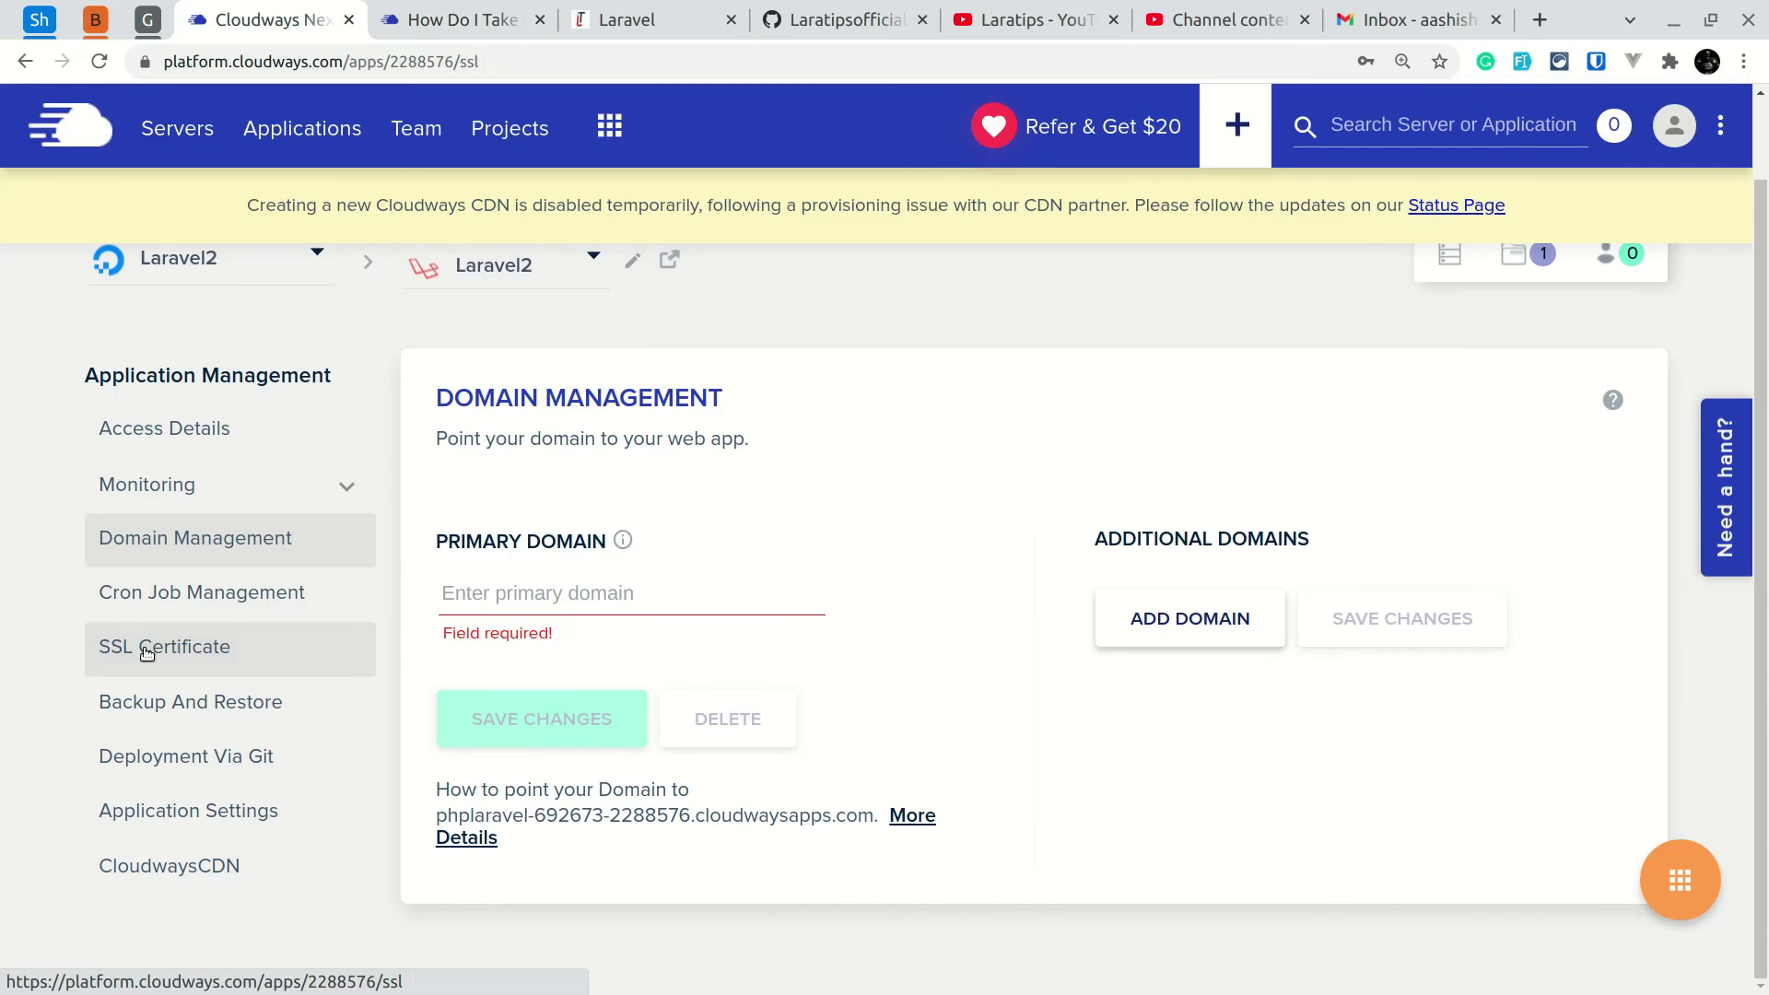
left_click(533, 698)
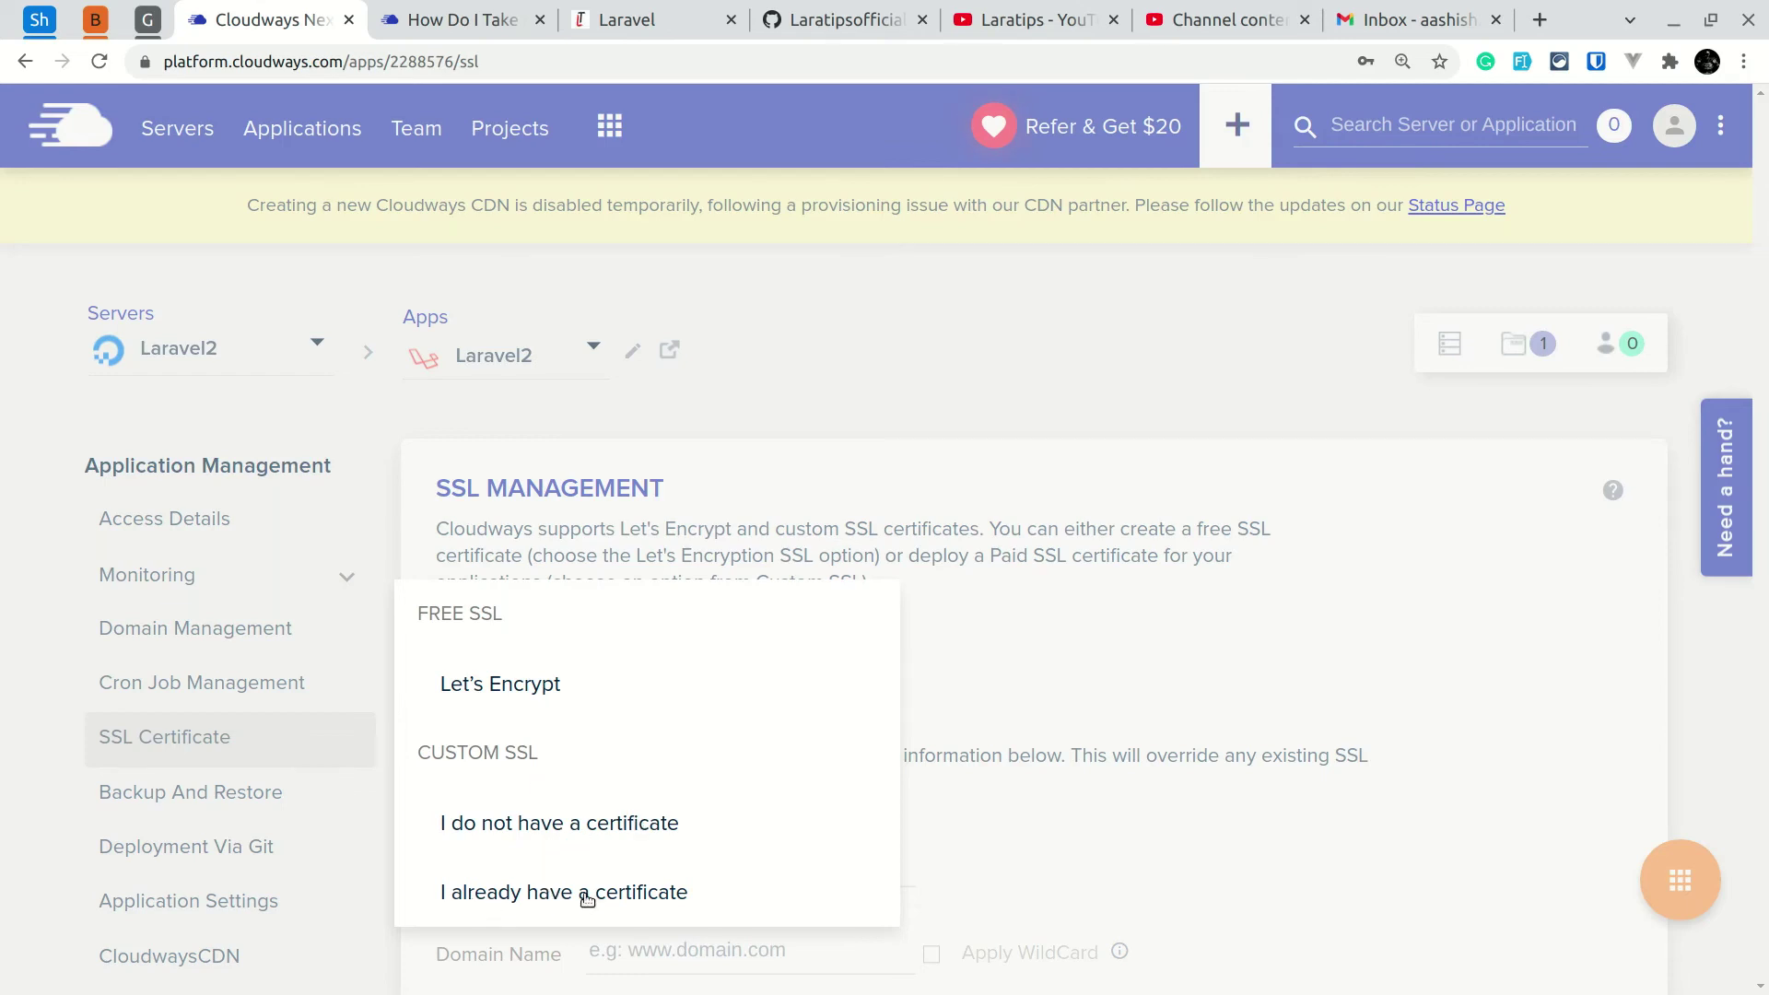
left_click(935, 698)
scroll(949, 698, "down", 2)
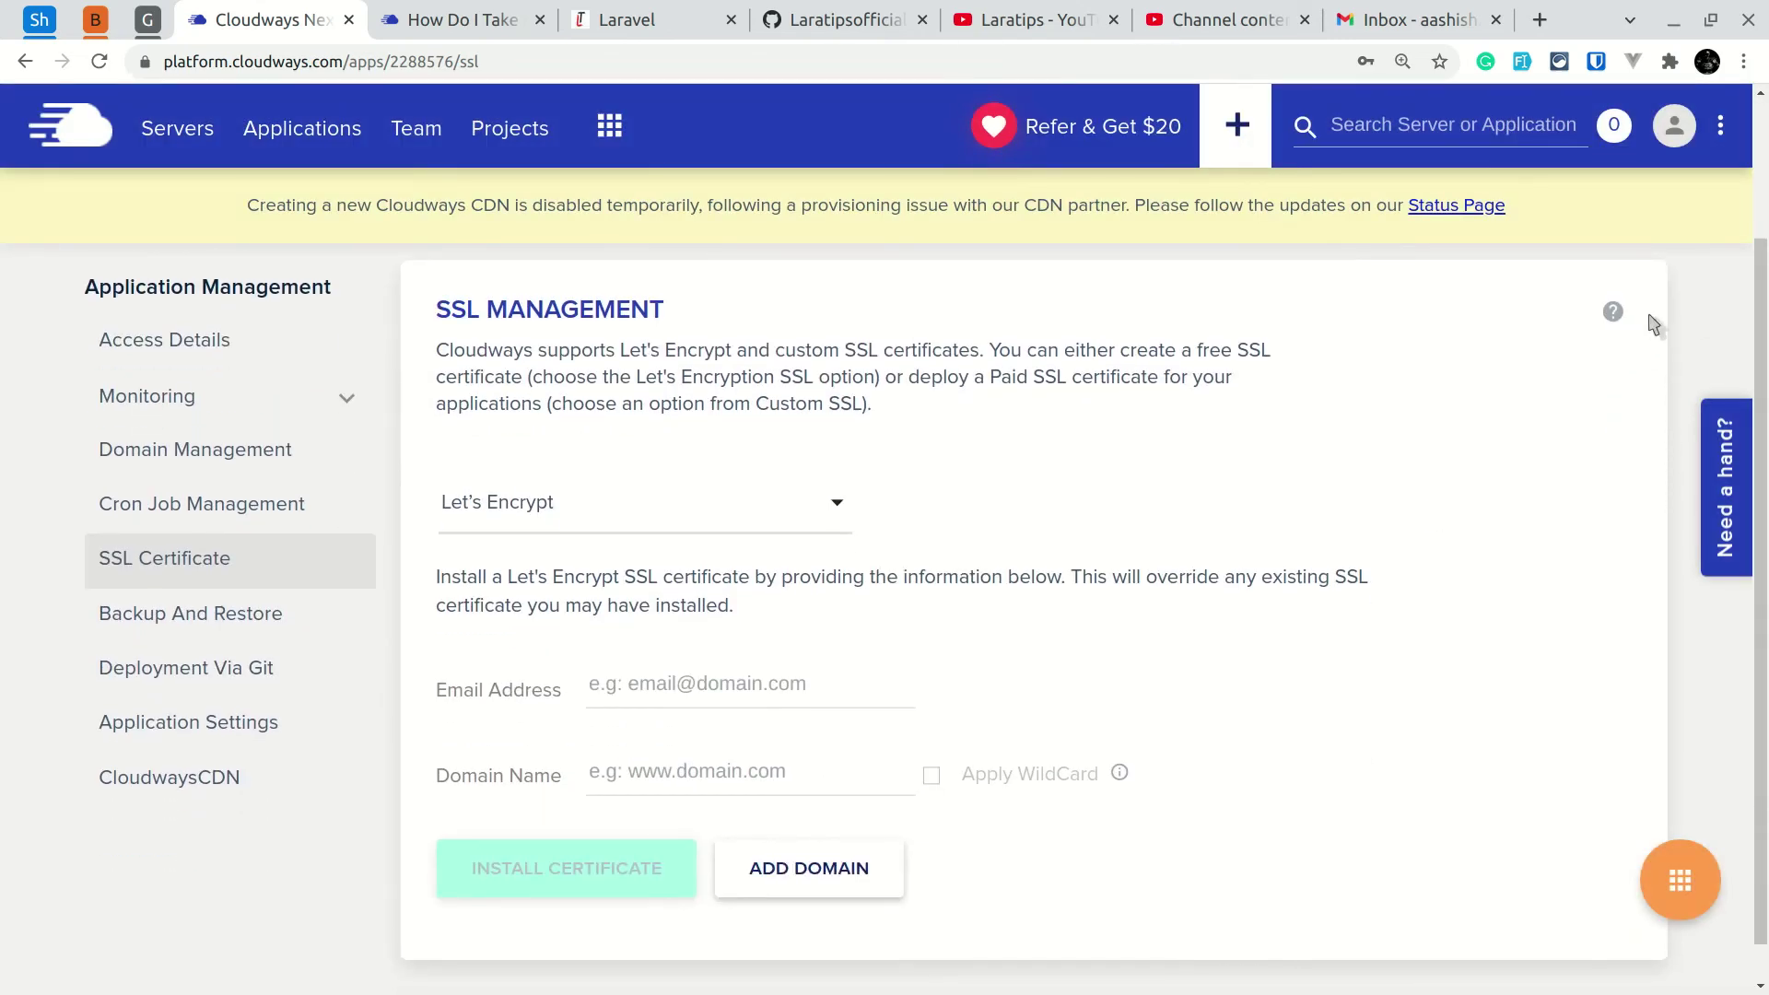
Read the SSL Management help, open the Let's Encrypt SSL article, skim its video tutorials and return to Cloudways.
left_click(1614, 314)
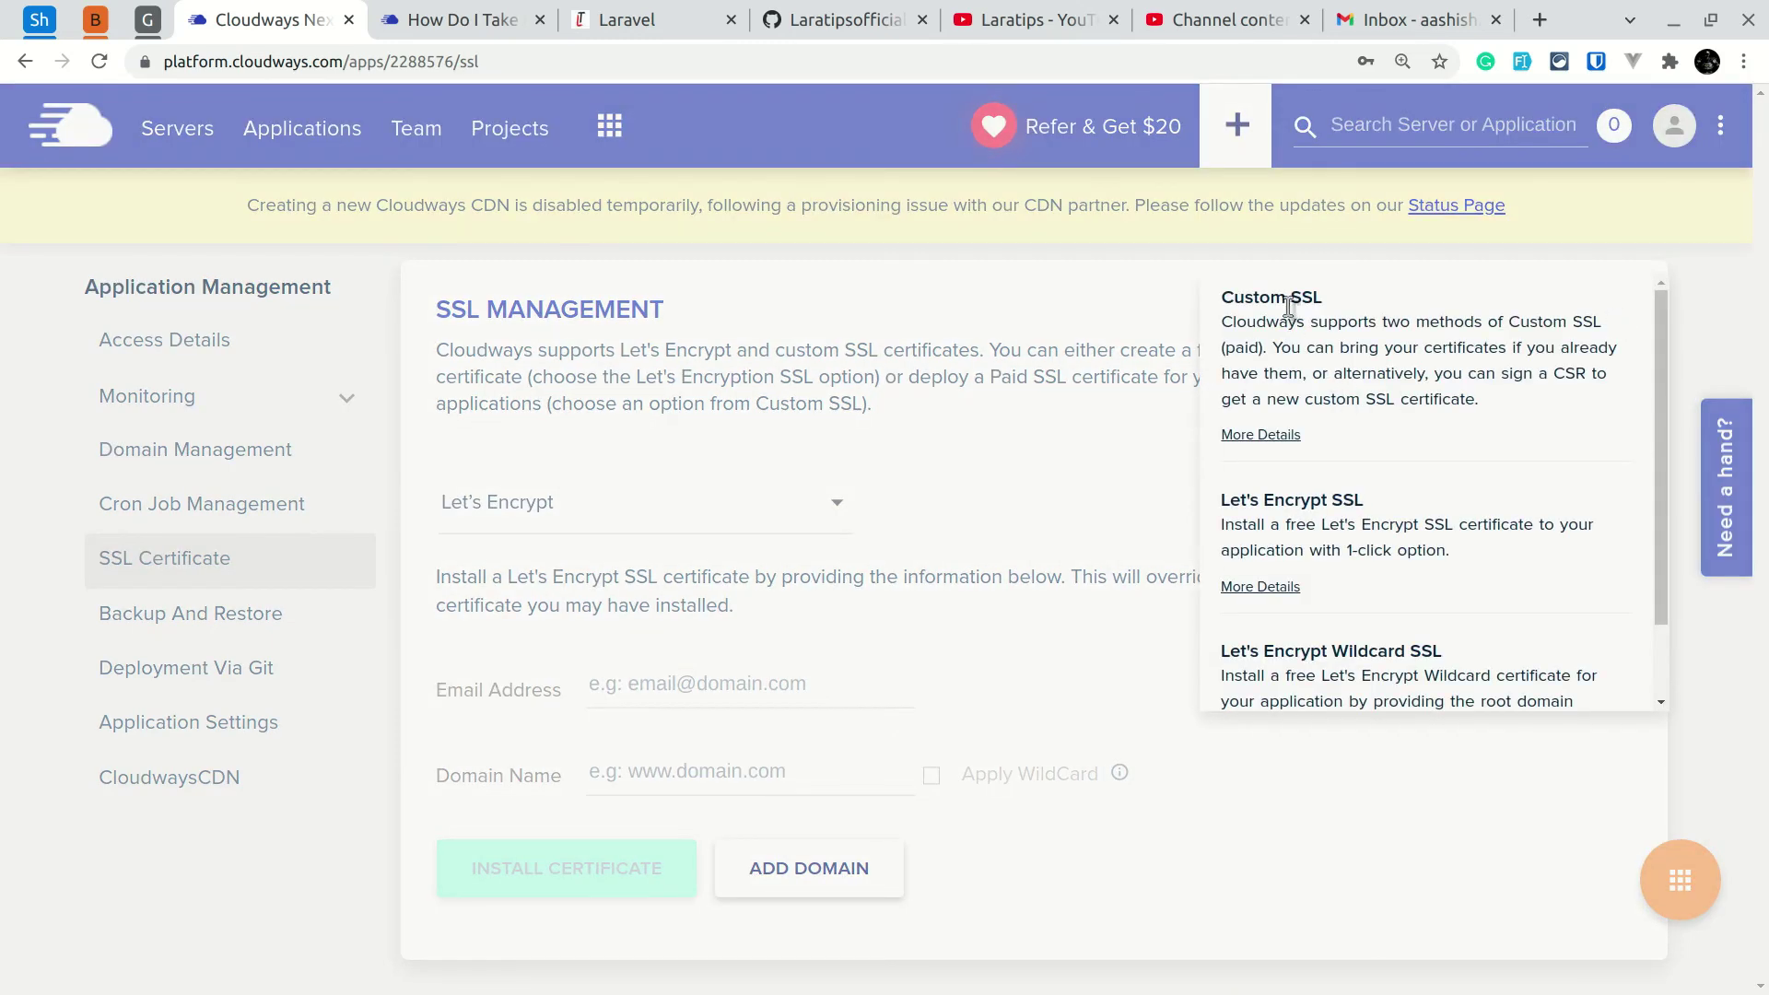
scroll(1272, 549, "down", 1)
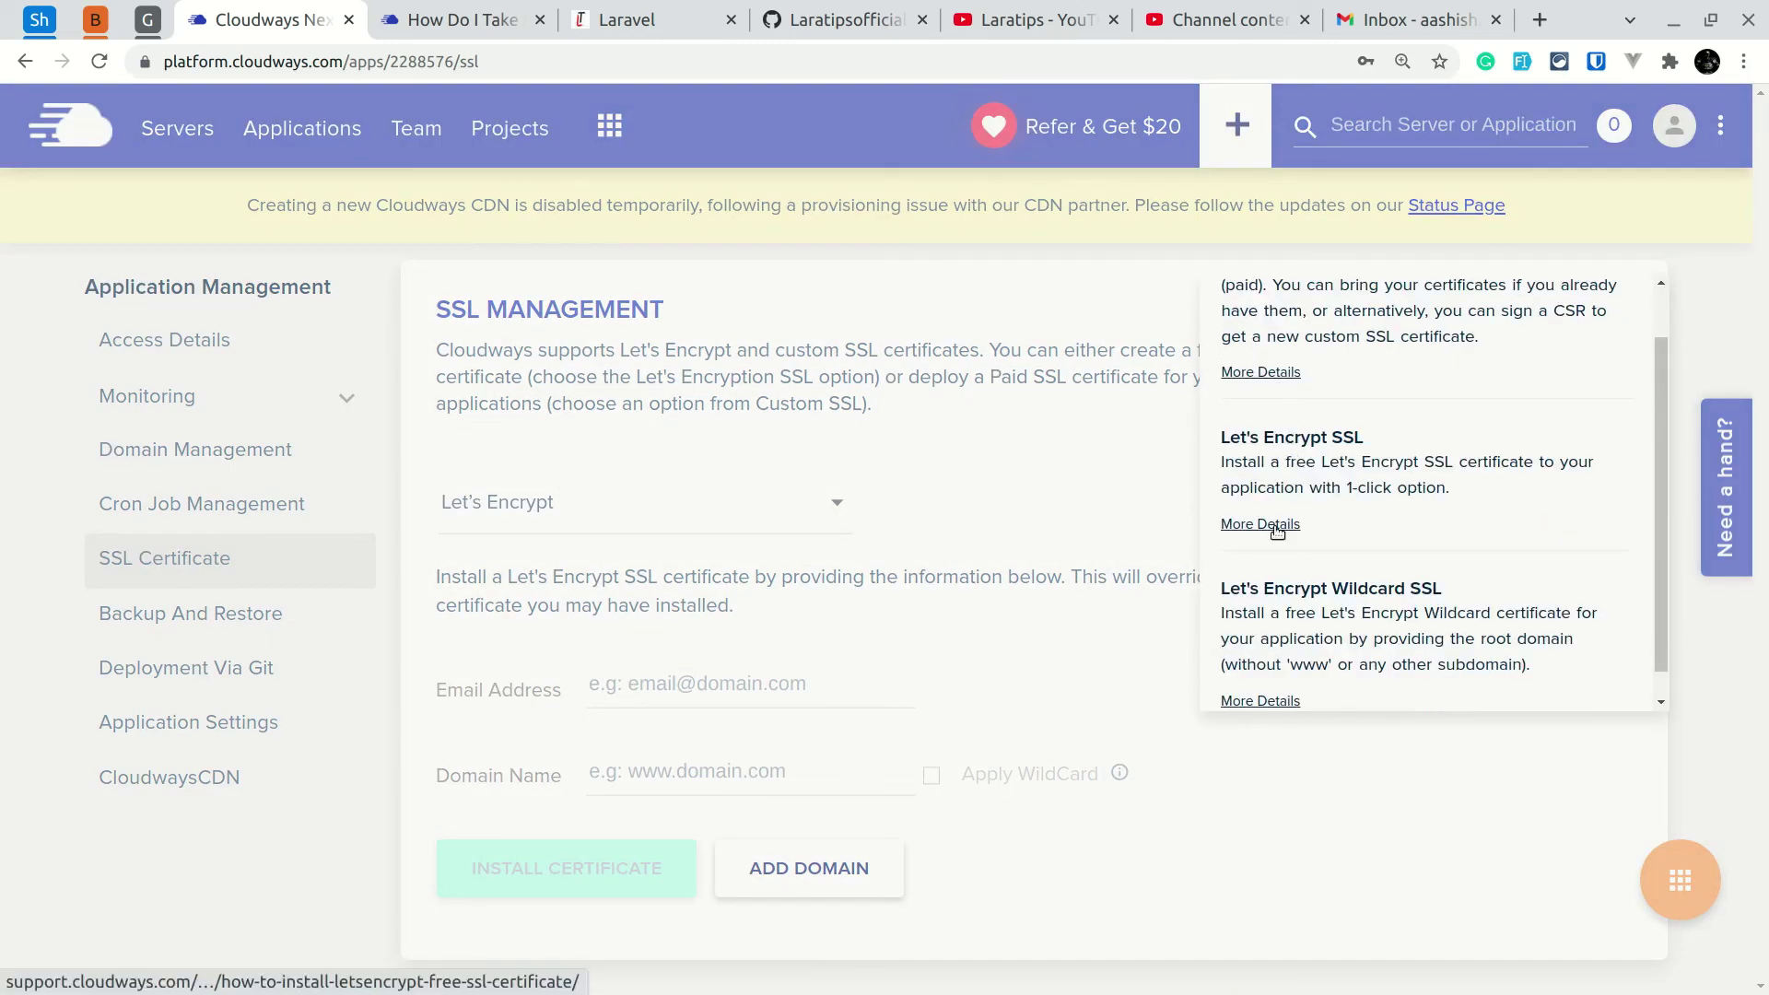
scroll(1334, 476, "up", 1)
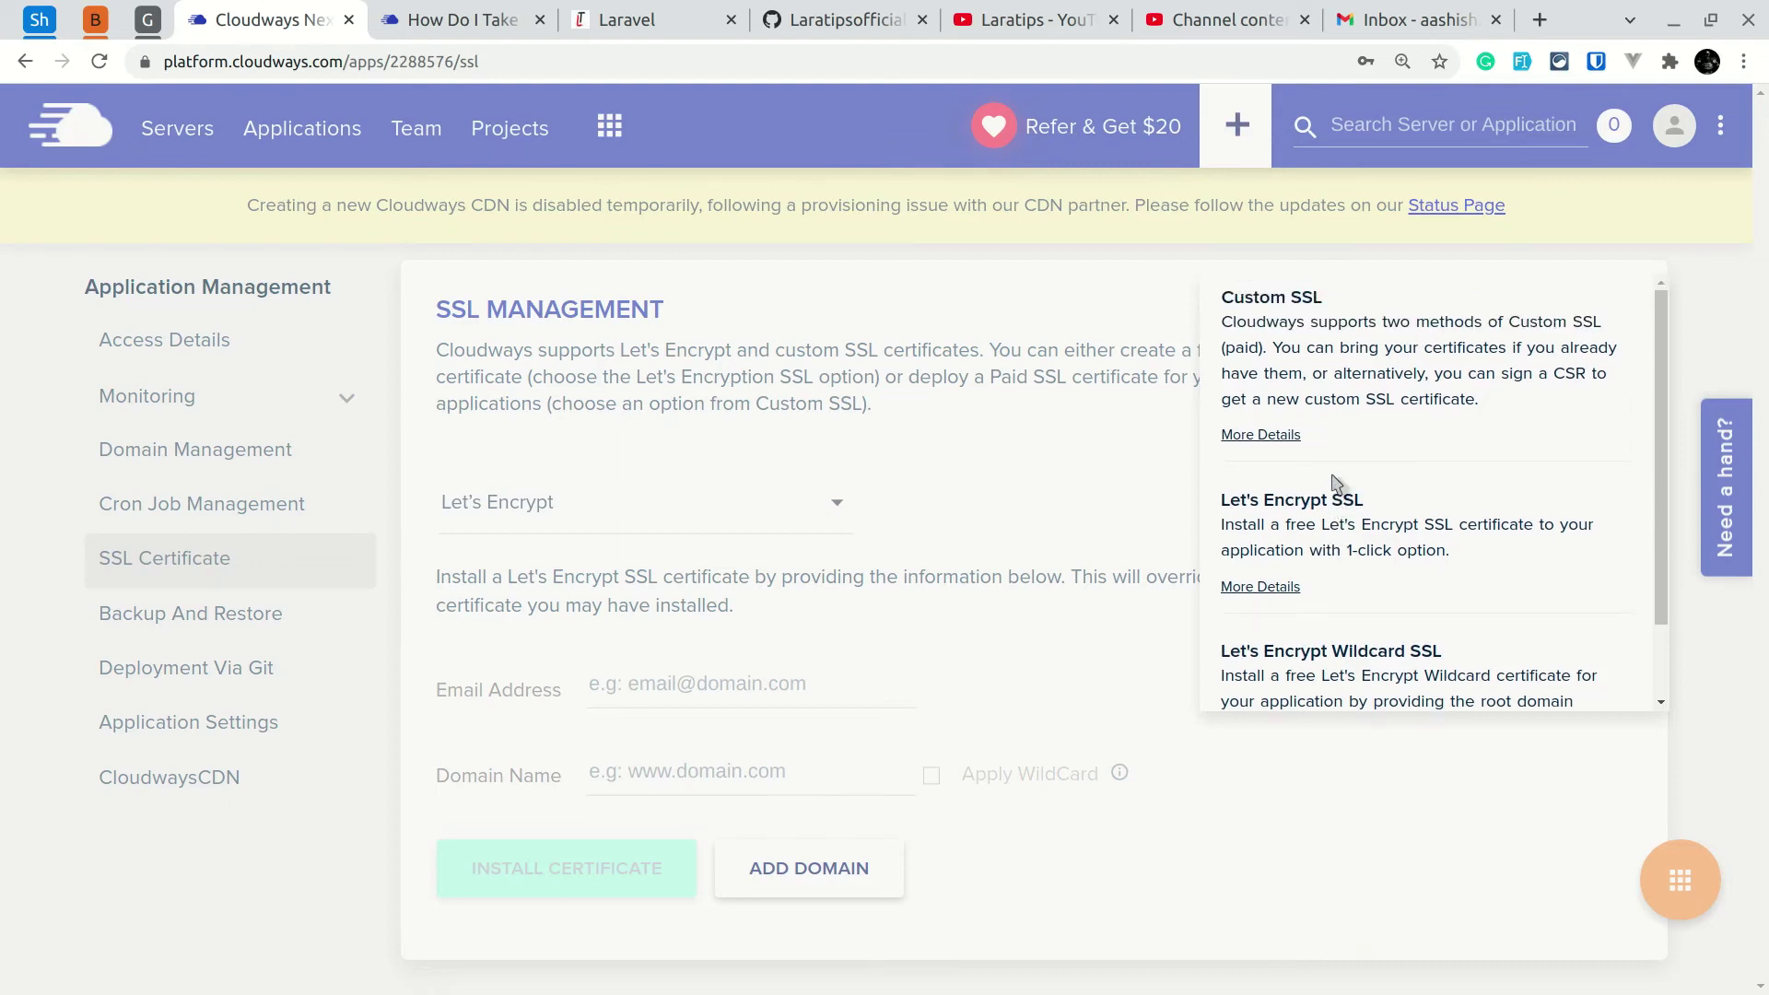
scroll(1336, 483, "down", 1)
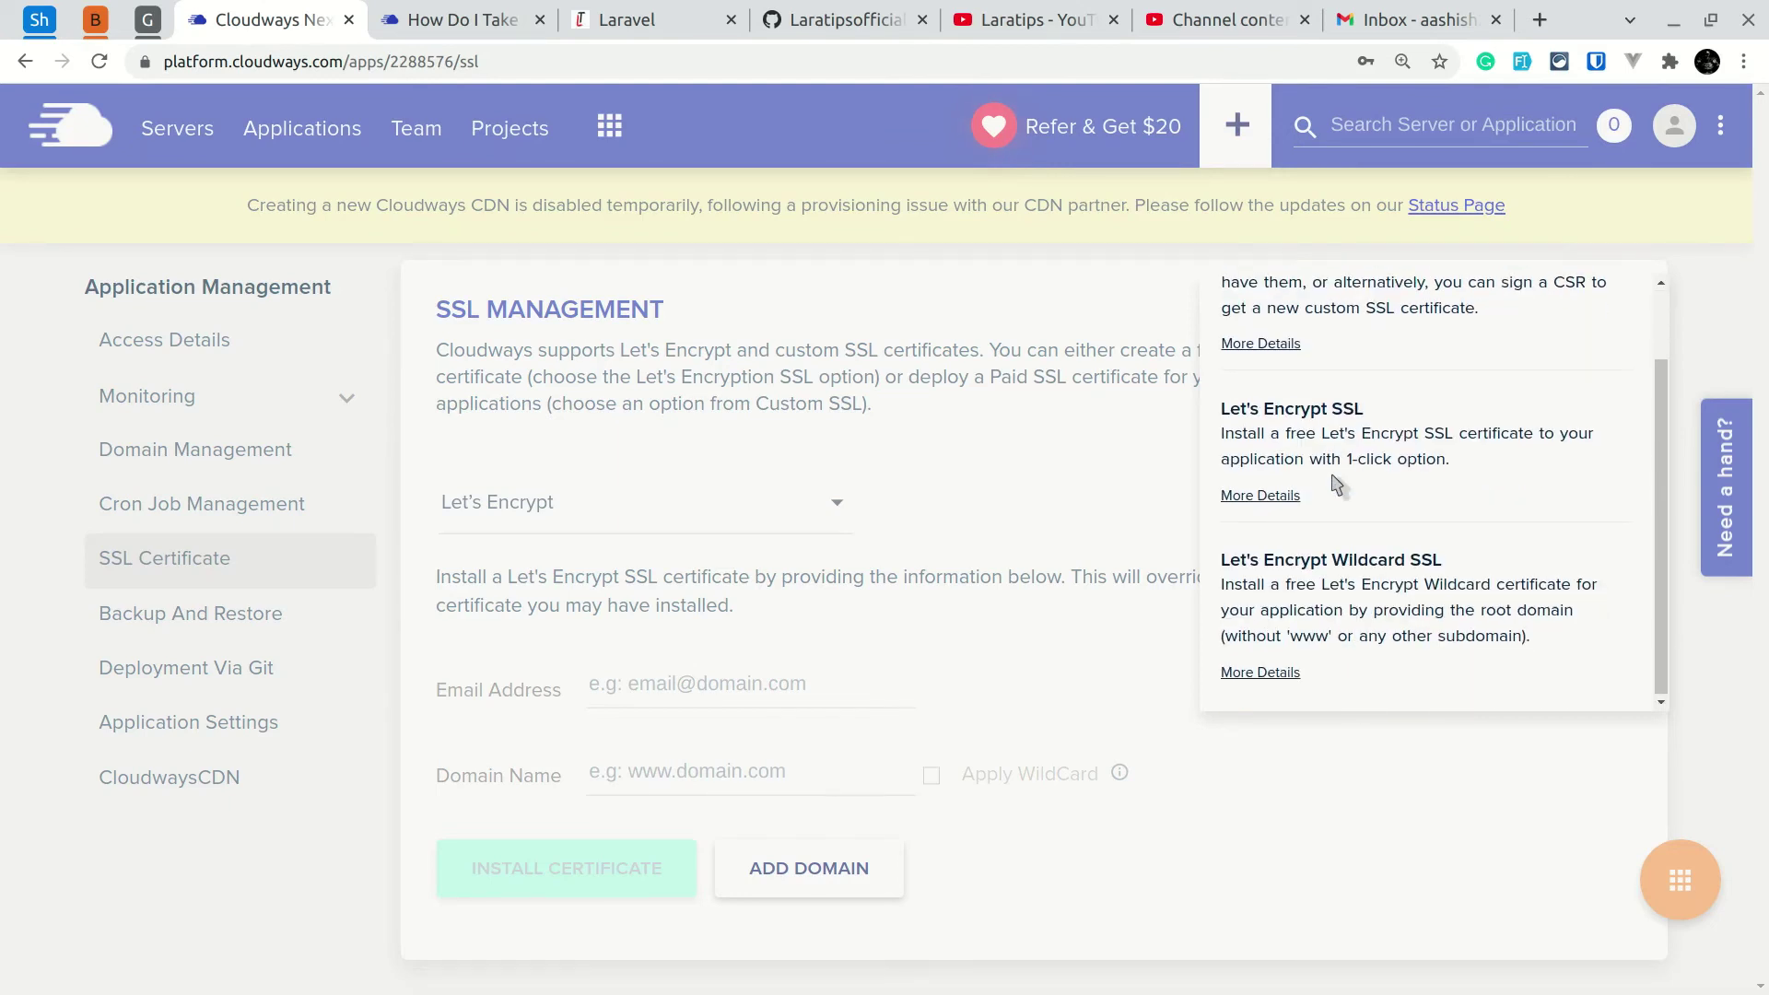
left_click(1261, 497)
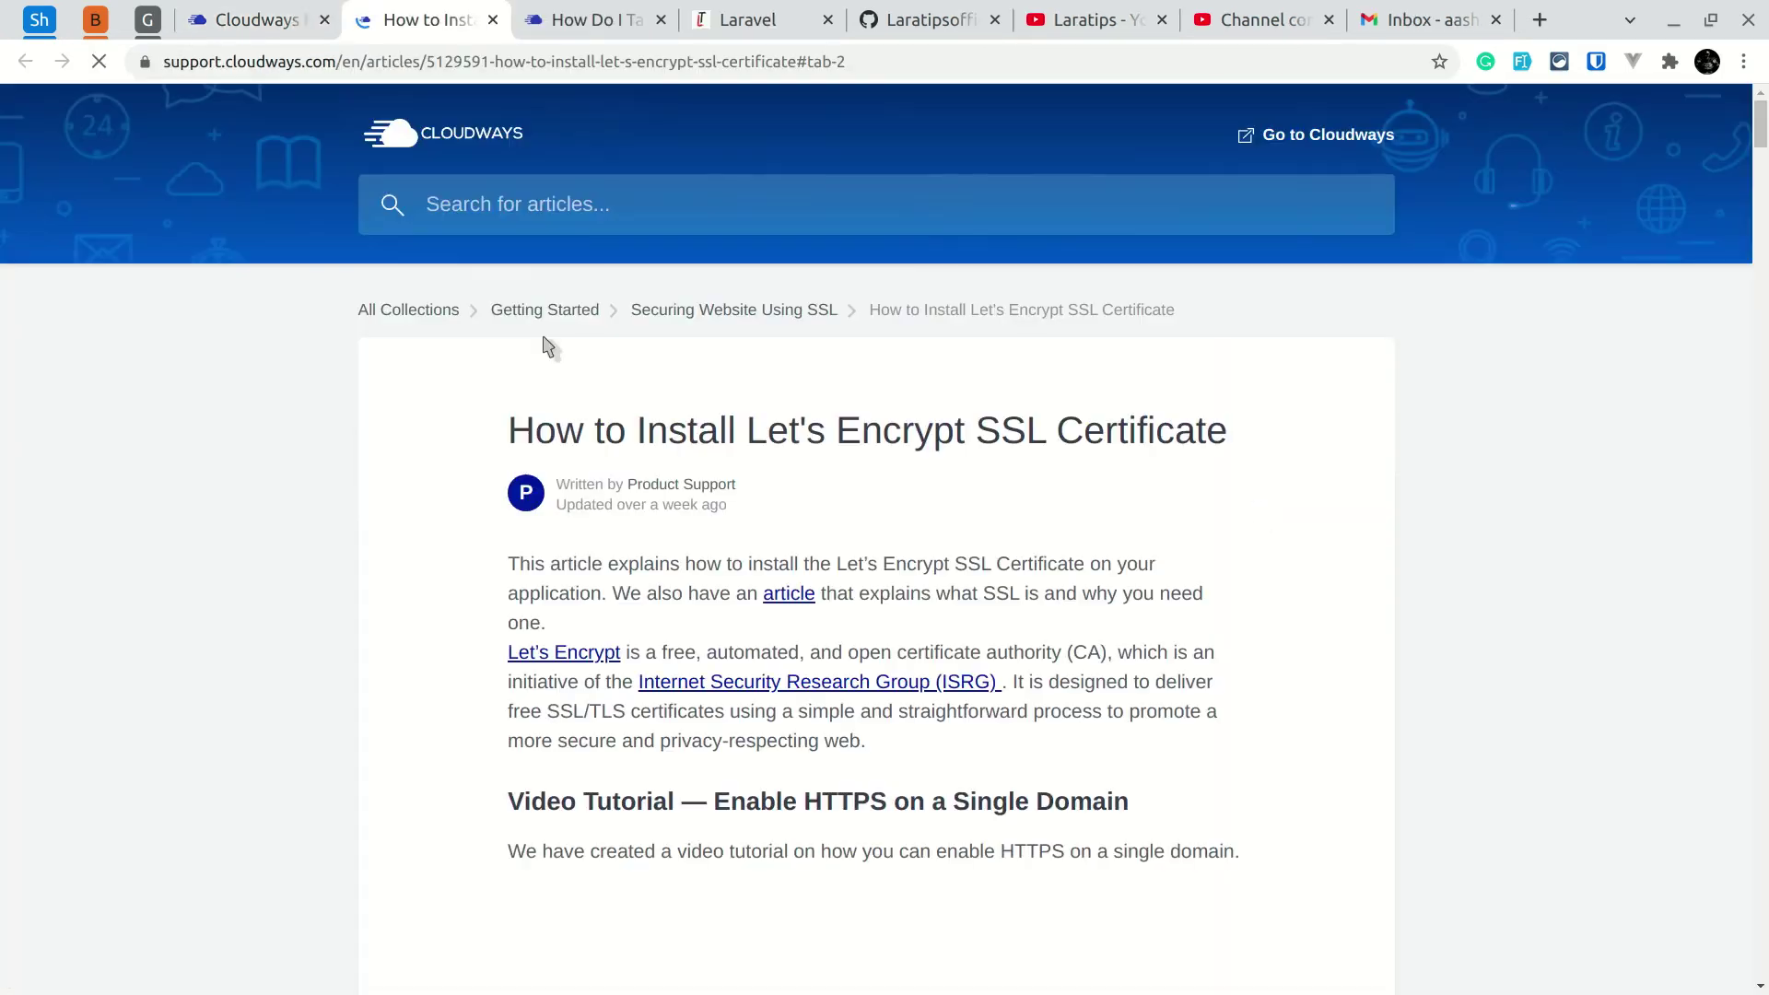
scroll(612, 565, "down", 6)
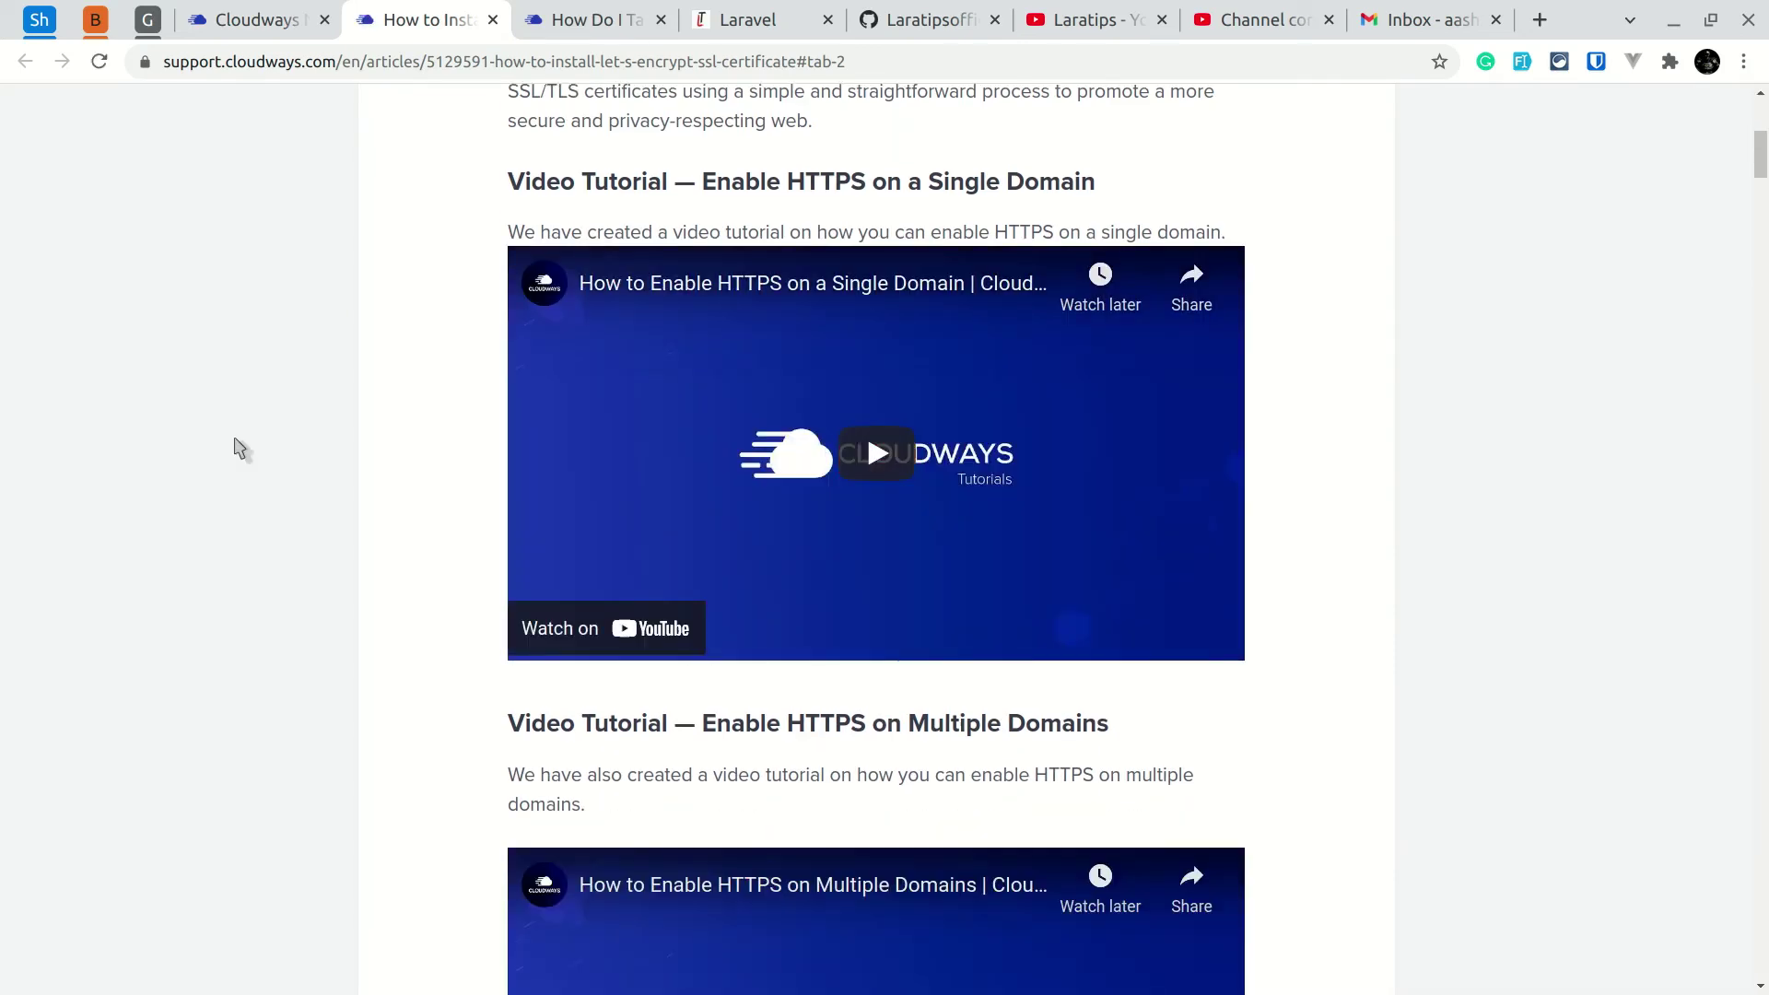
scroll(237, 446, "down", 3)
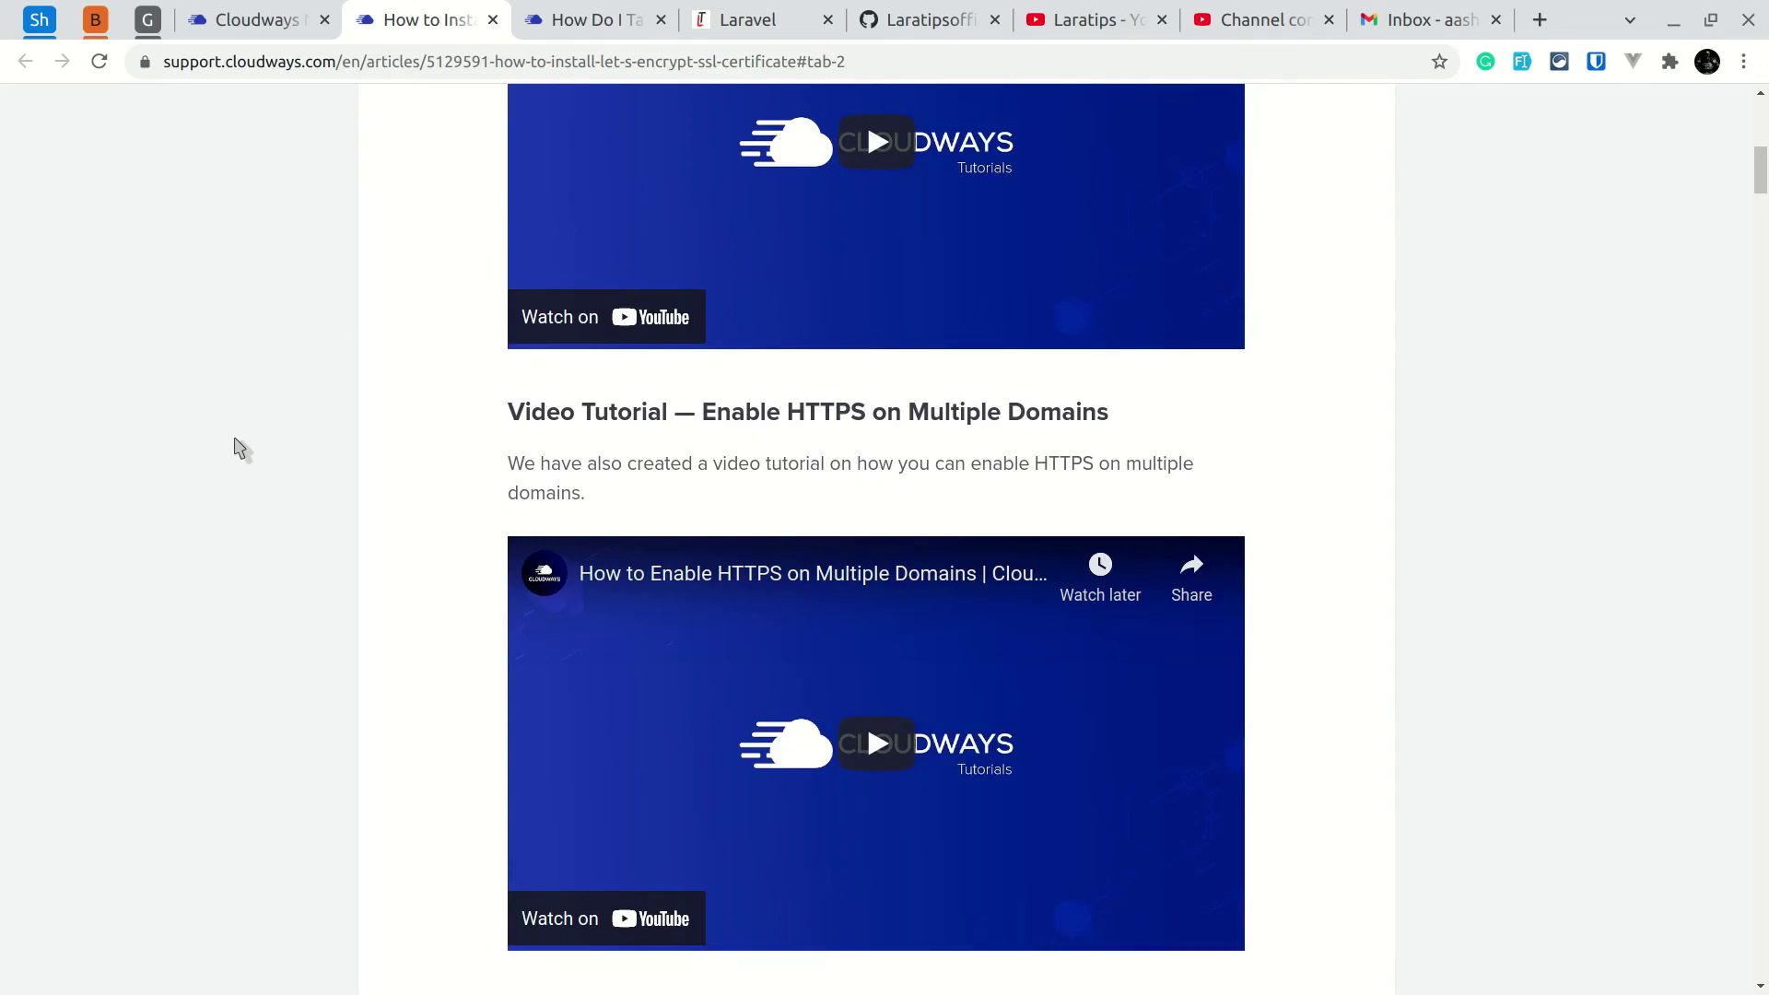
key("ctrl+shift+Tab")
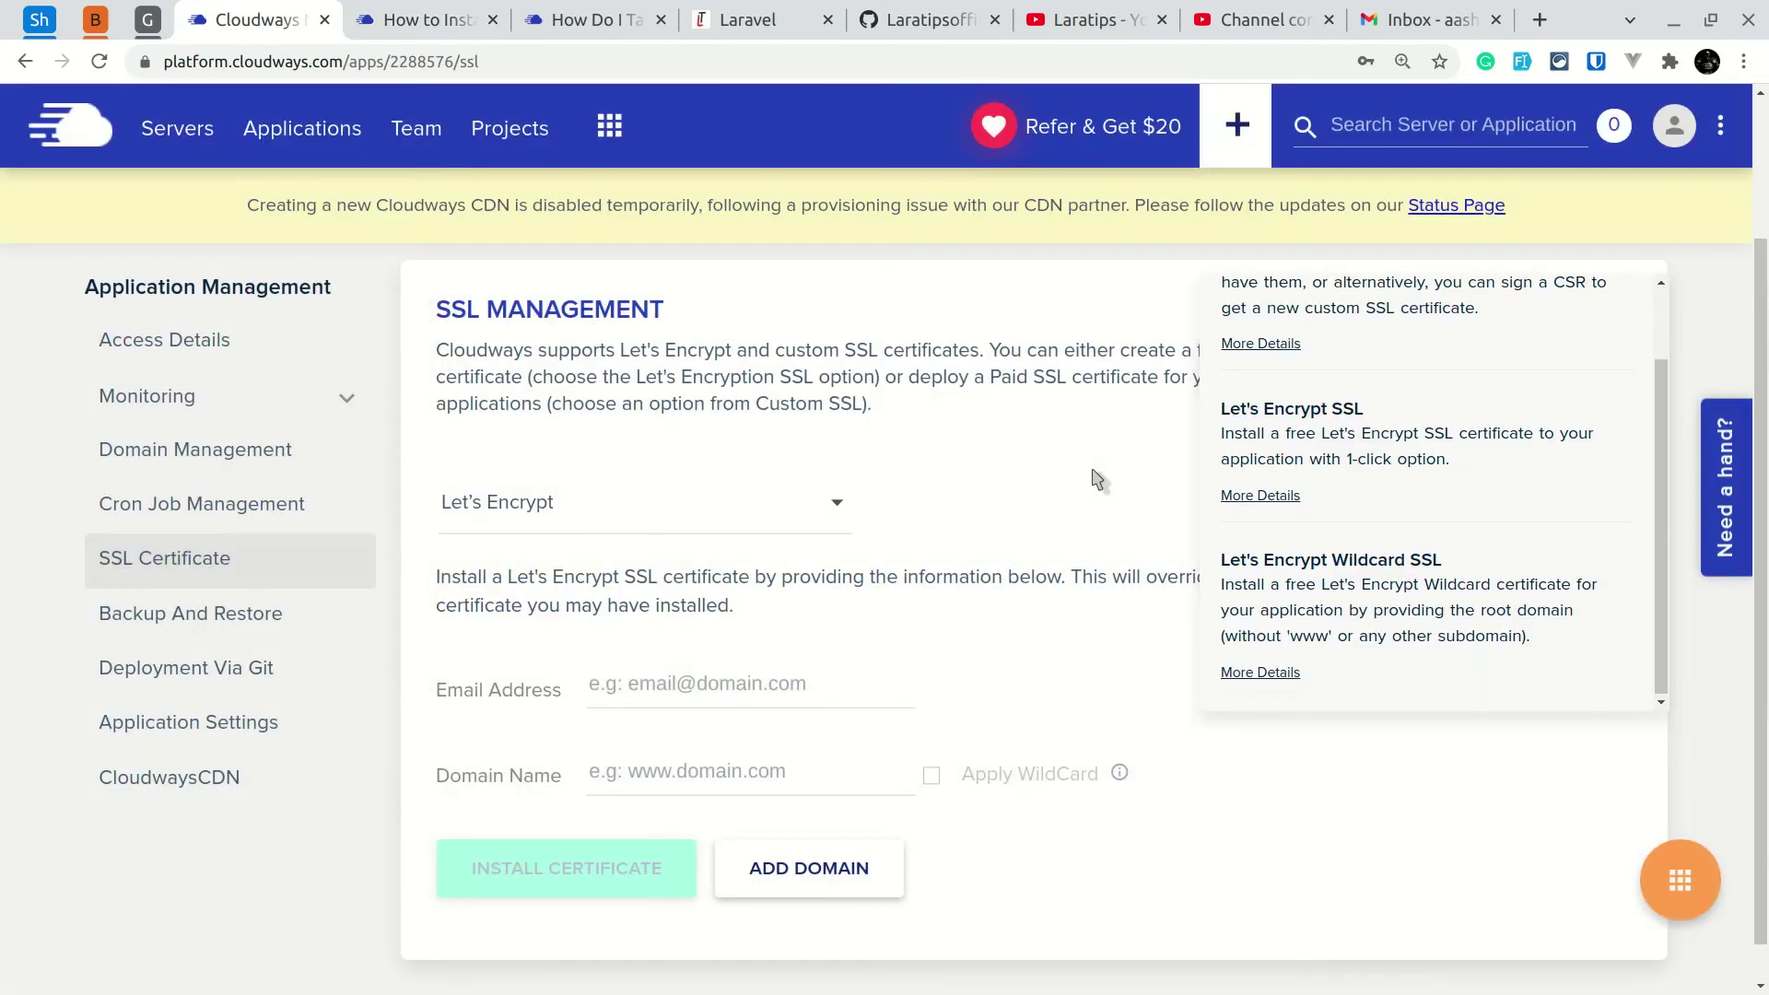
Review the application's Backup and Restore page, follow it to the server level and examine the server's Backups settings.
left_click(277, 630)
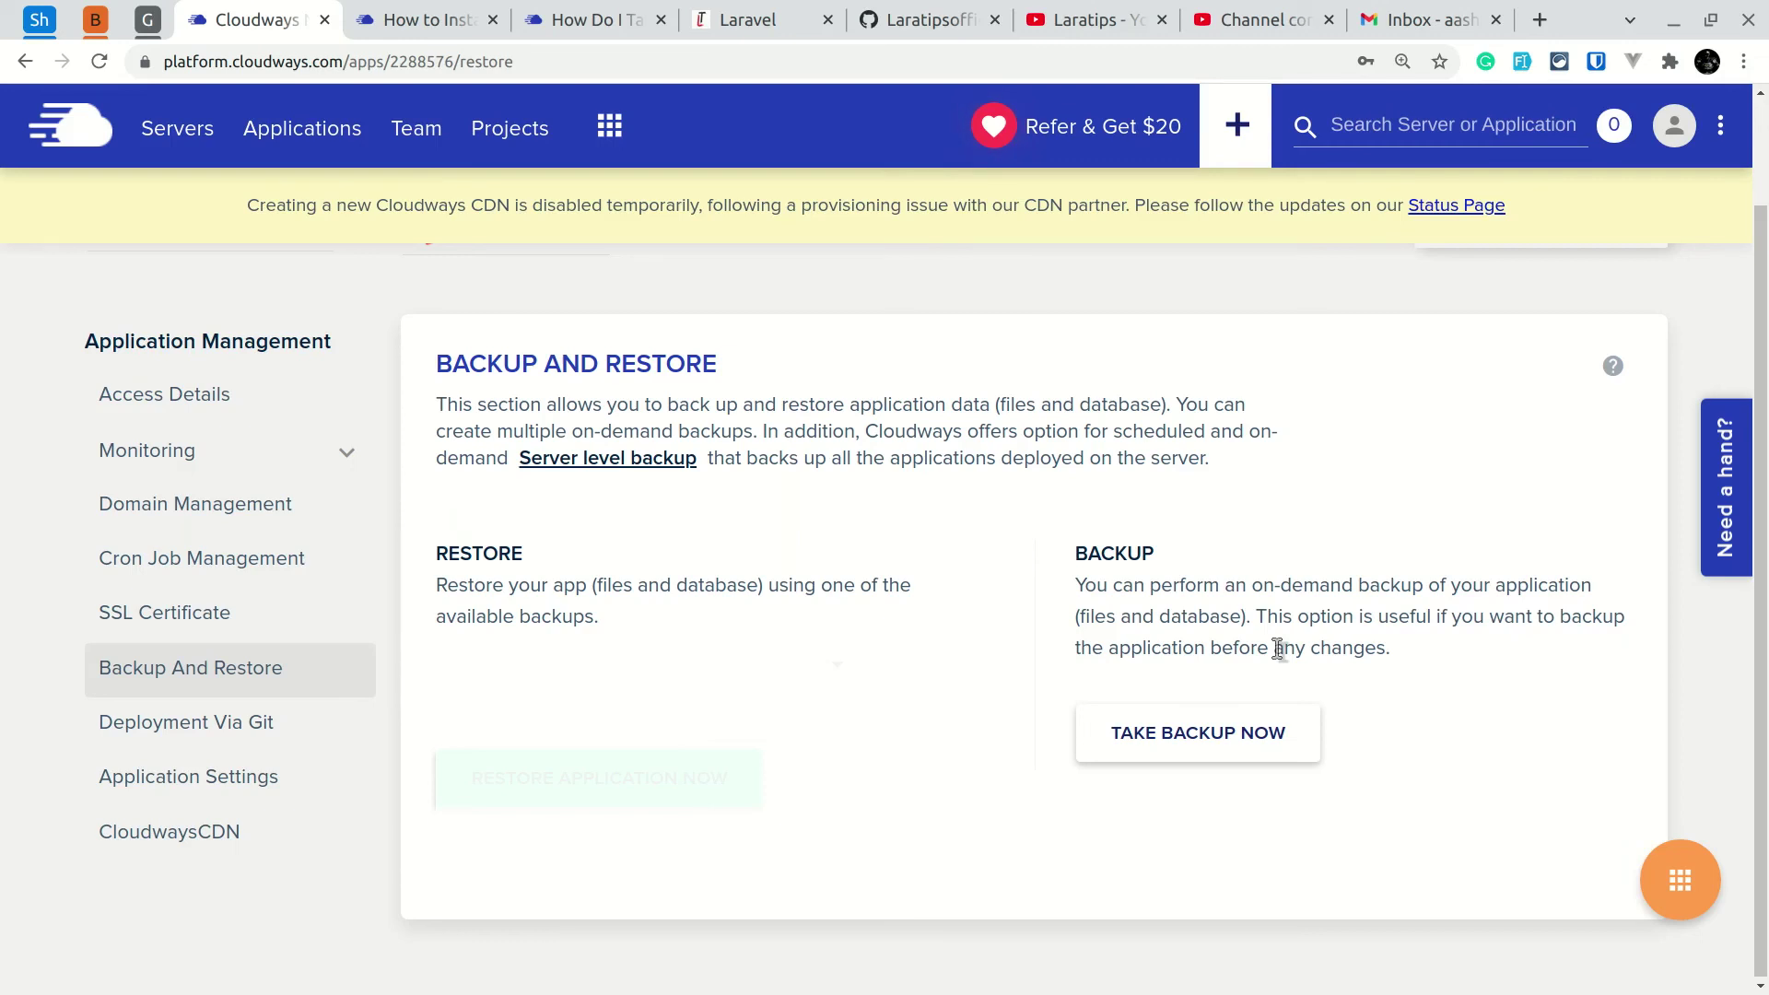
scroll(1279, 649, "up", 2)
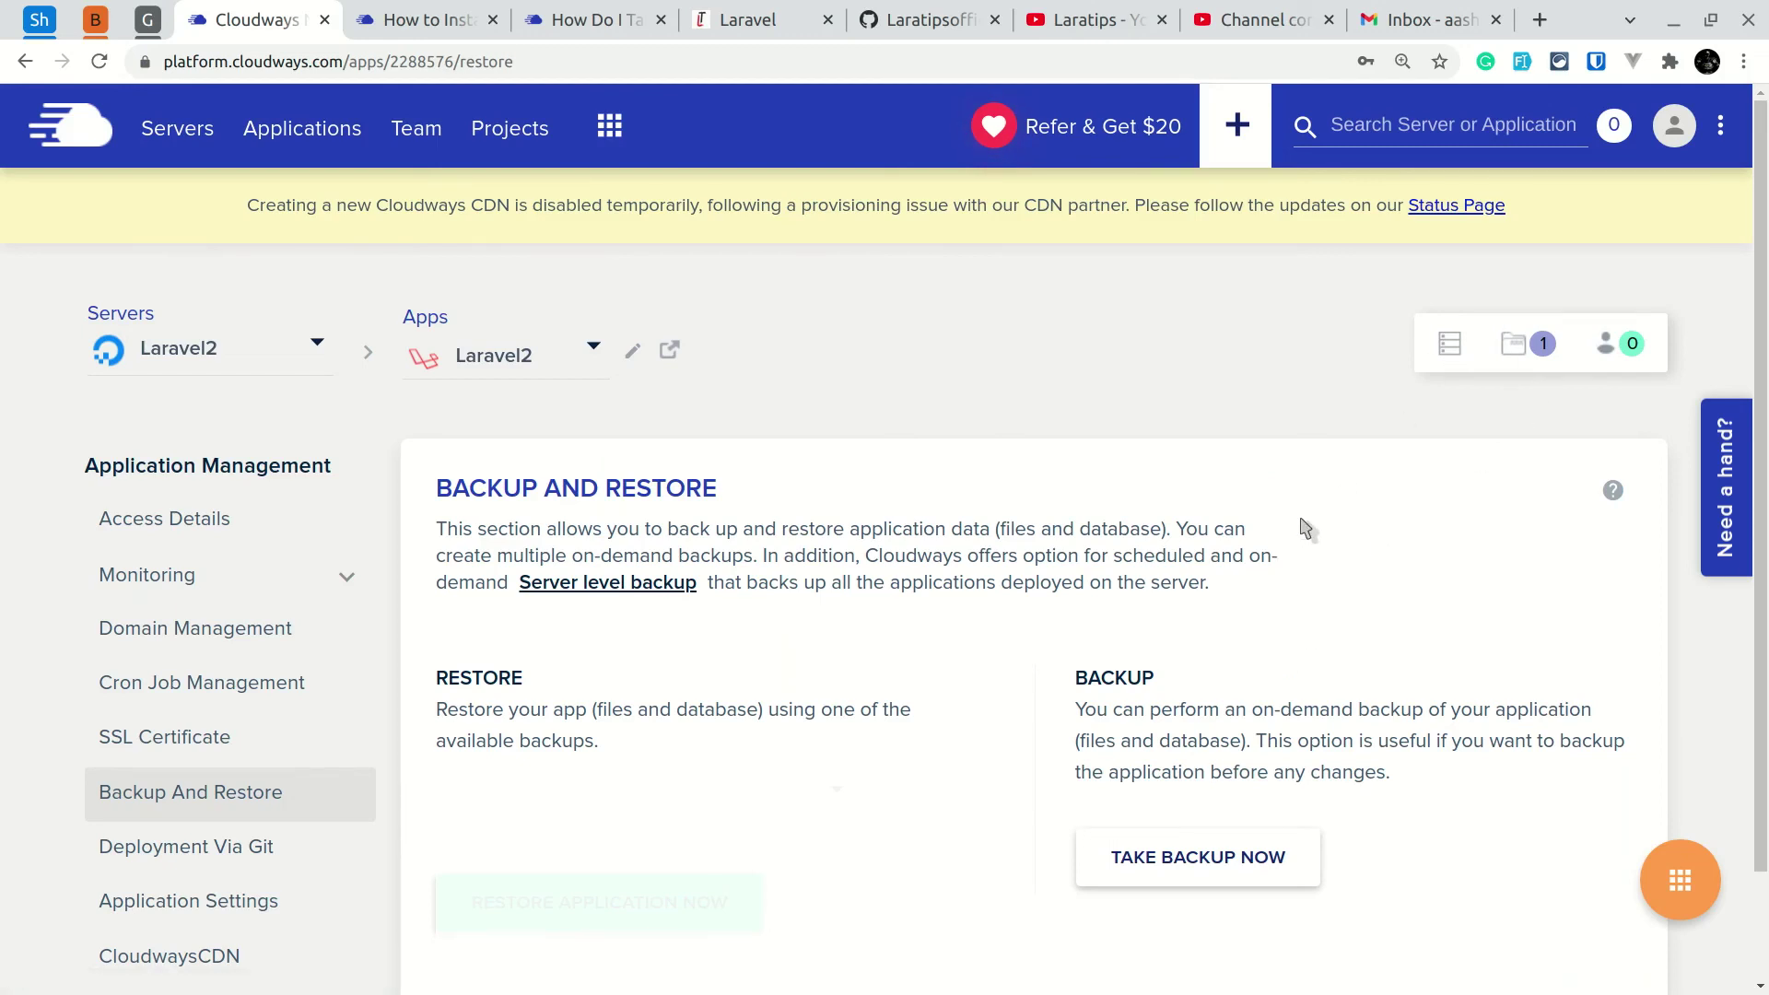
scroll(1300, 530, "down", 1)
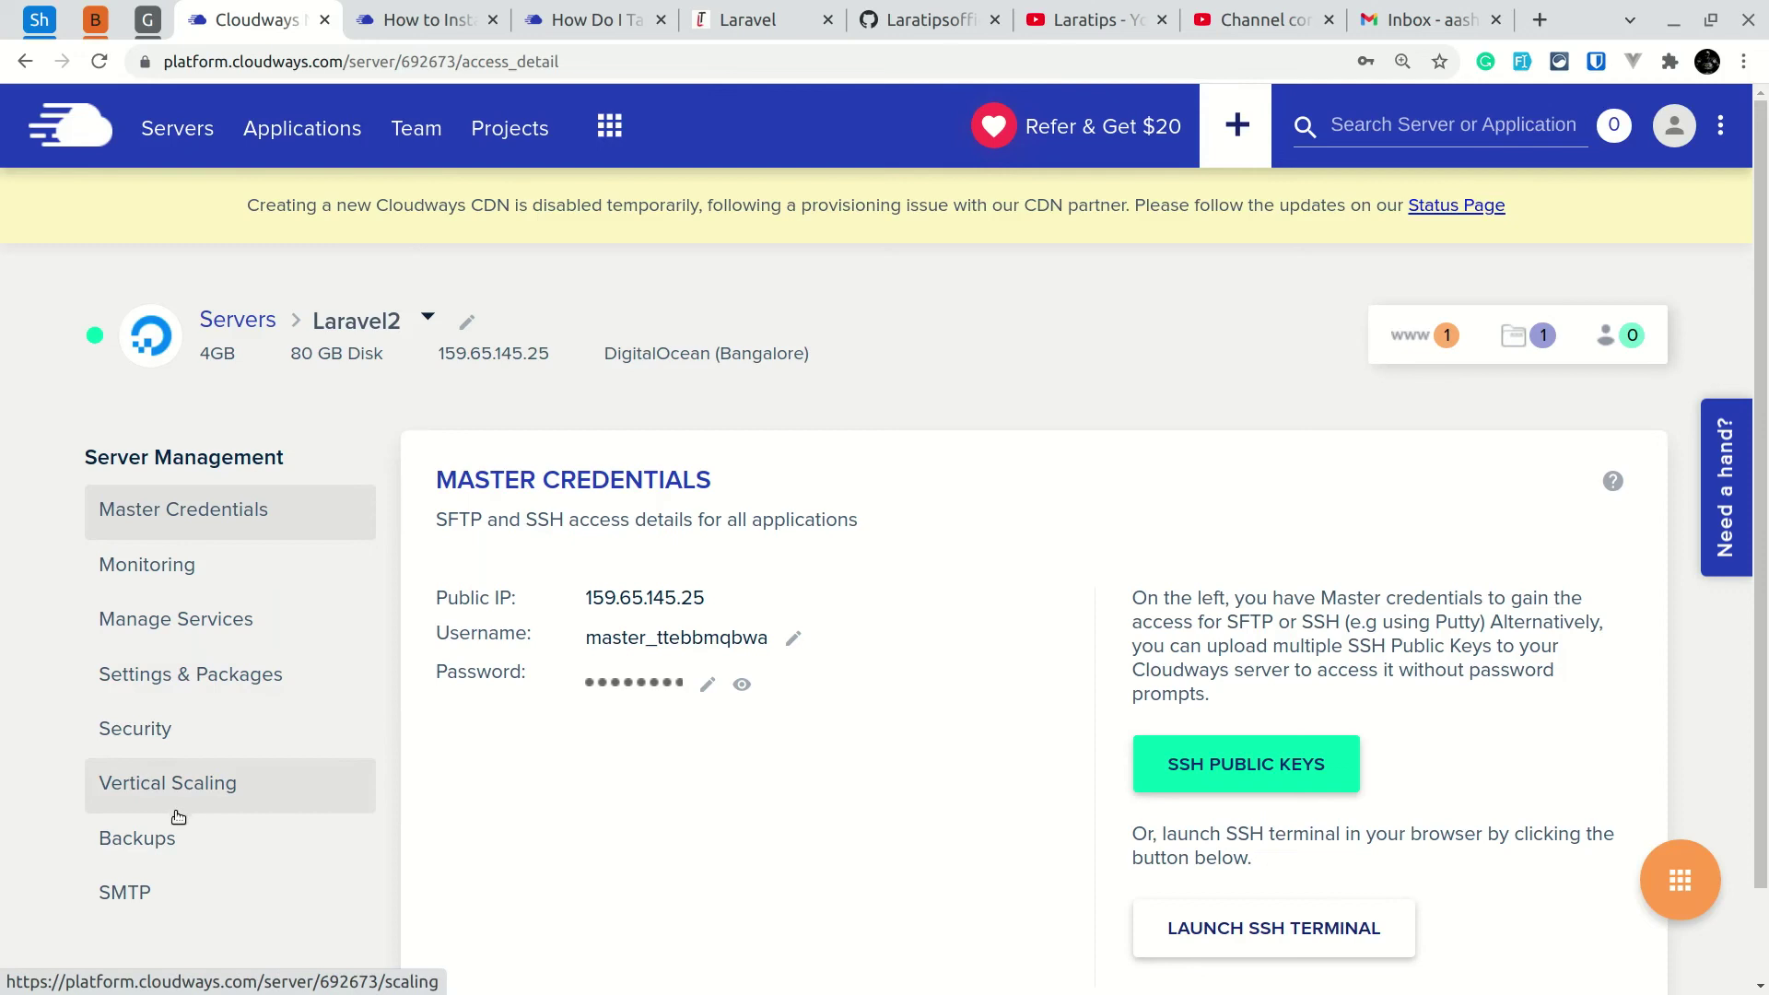
left_click(138, 858)
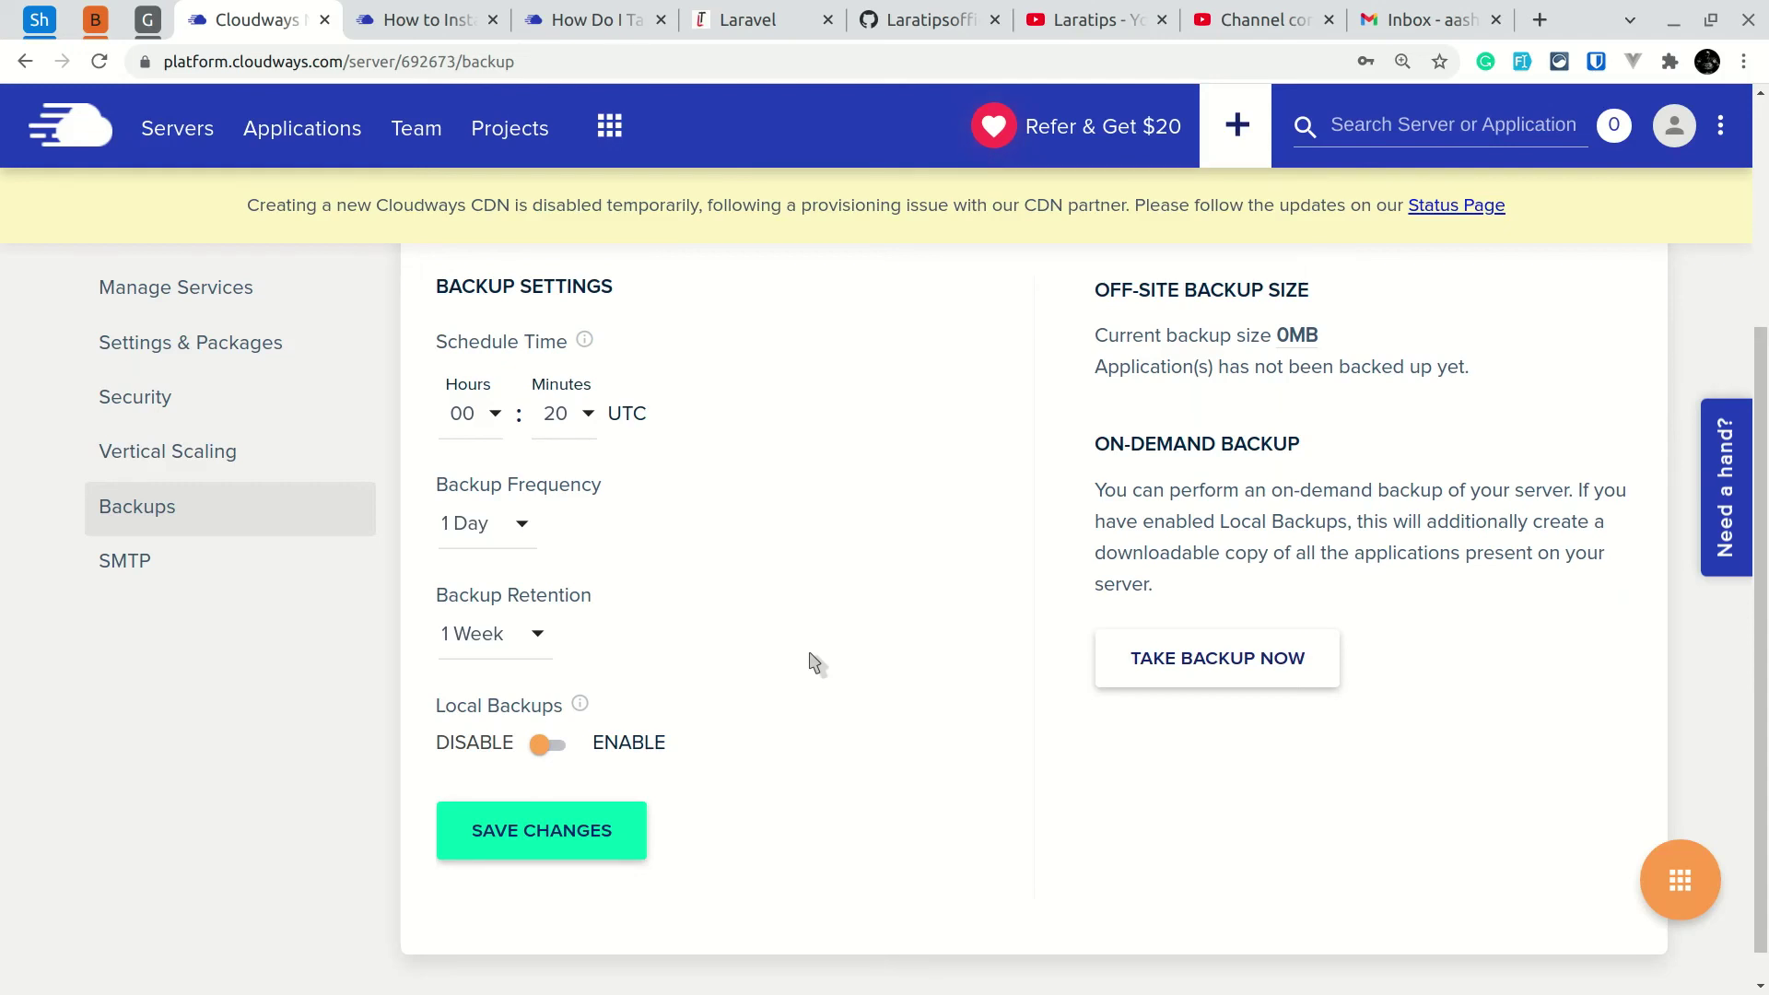
Open the server's Vertical Scaling page and preview the pricing for a 16GB server size without applying it.
scroll(815, 663, "up", 2)
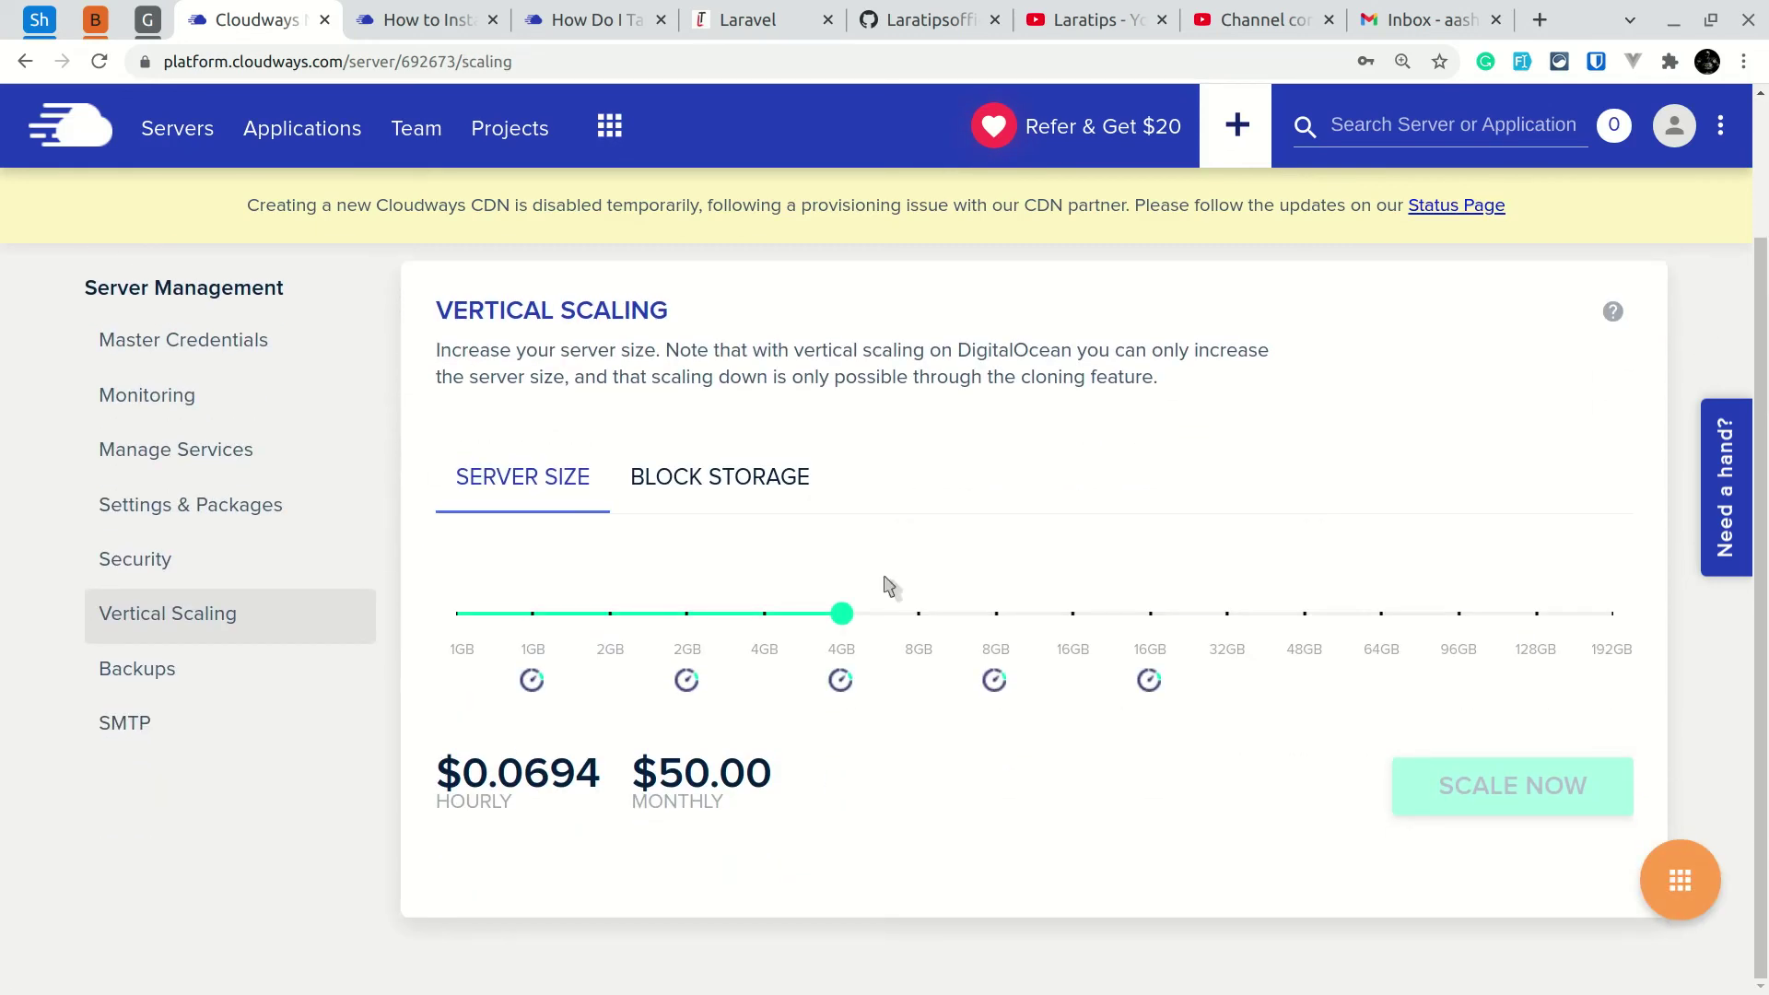
left_click_drag(842, 613, 1158, 634)
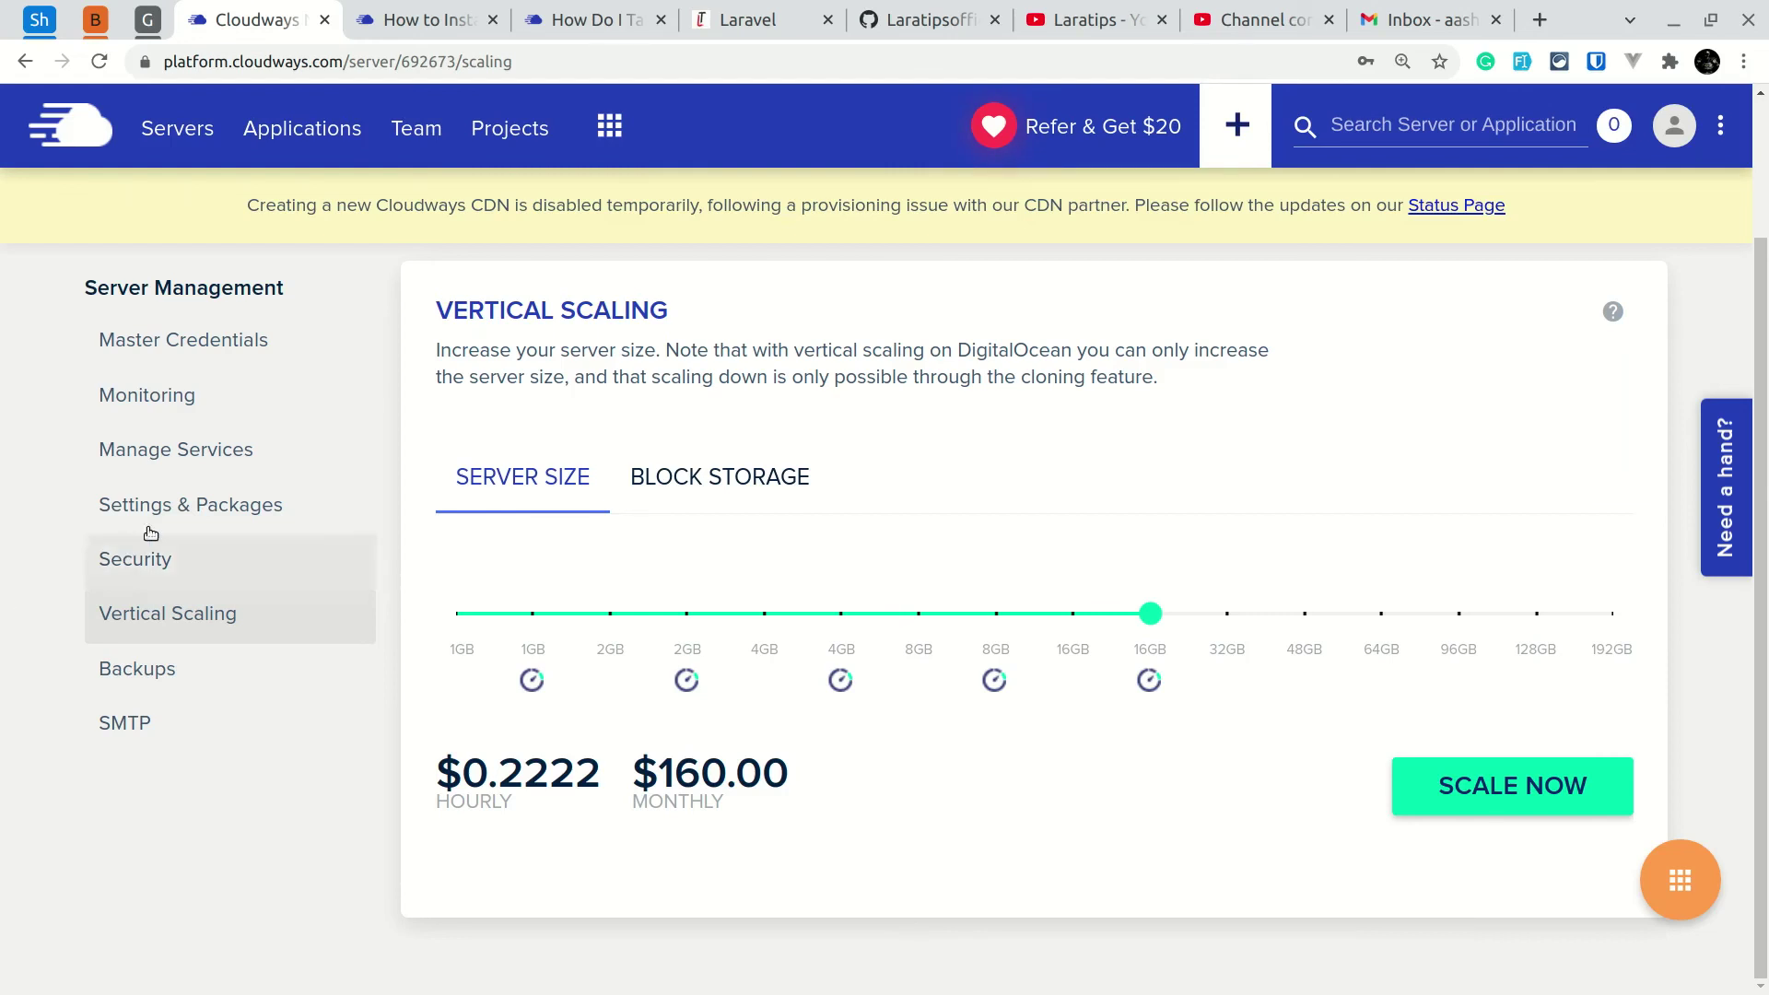
Open the server's Settings & Packages page and review the basic PHP limits, error options and available PHP timezones without changing them.
left_click(185, 502)
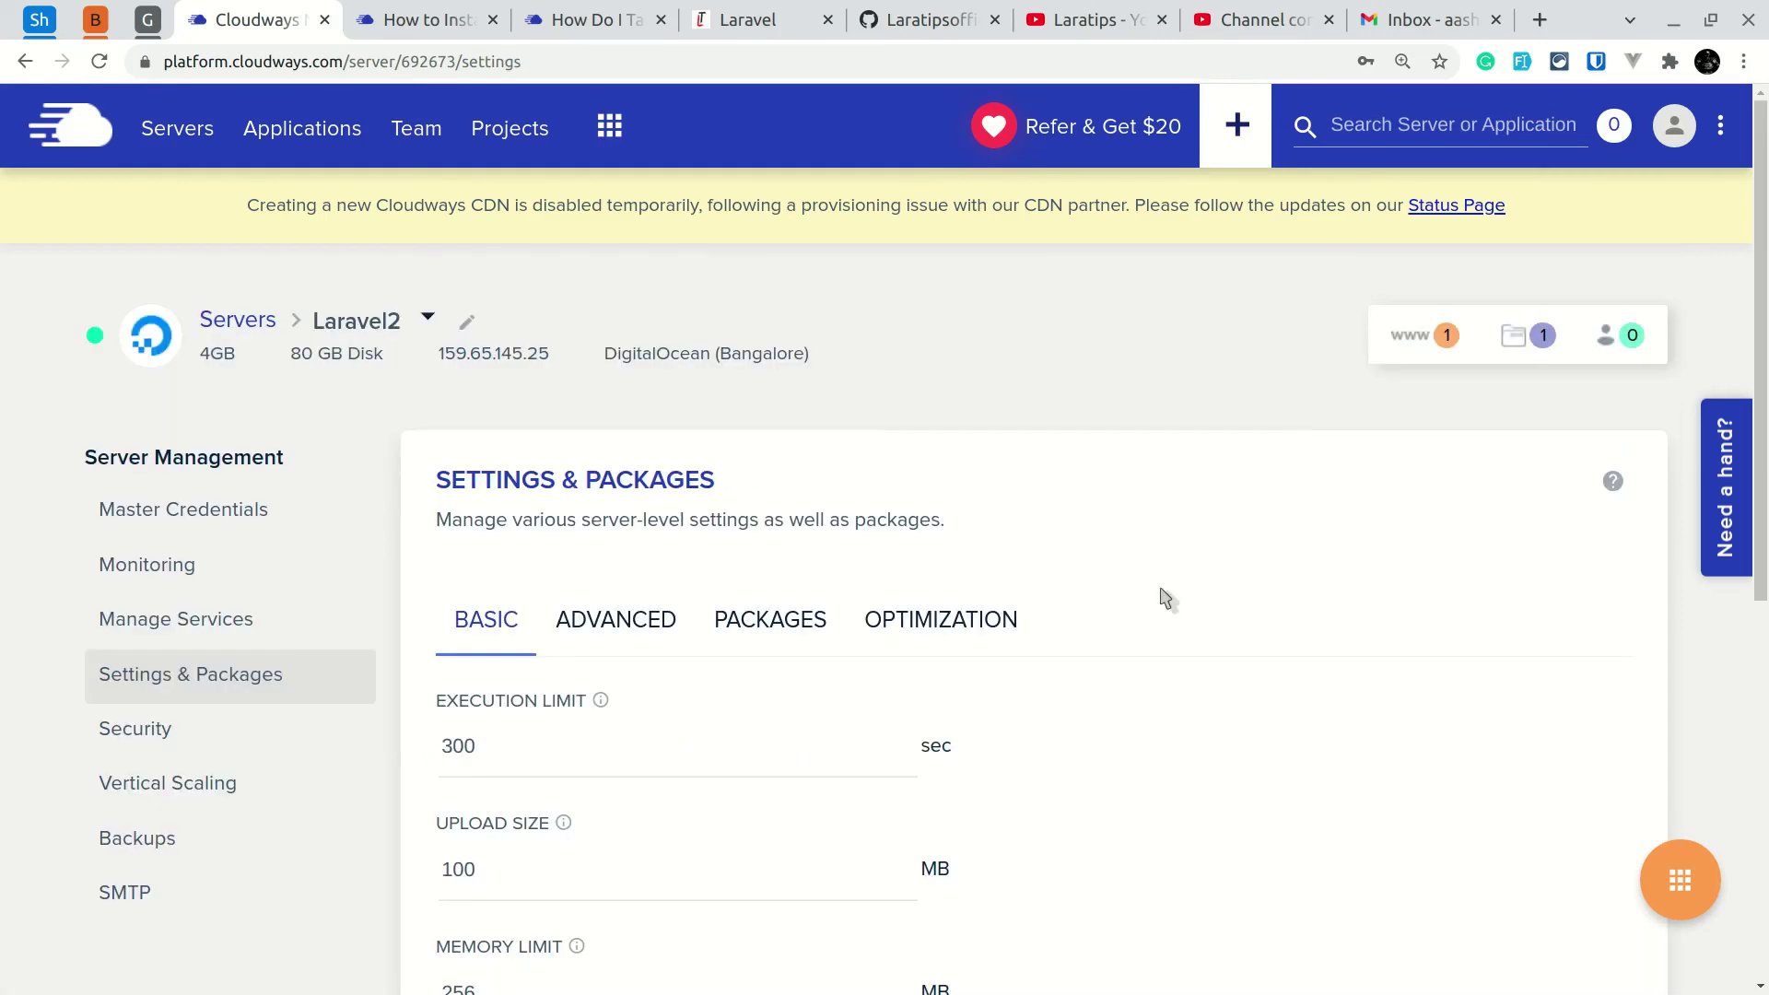
scroll(1165, 596, "down", 3)
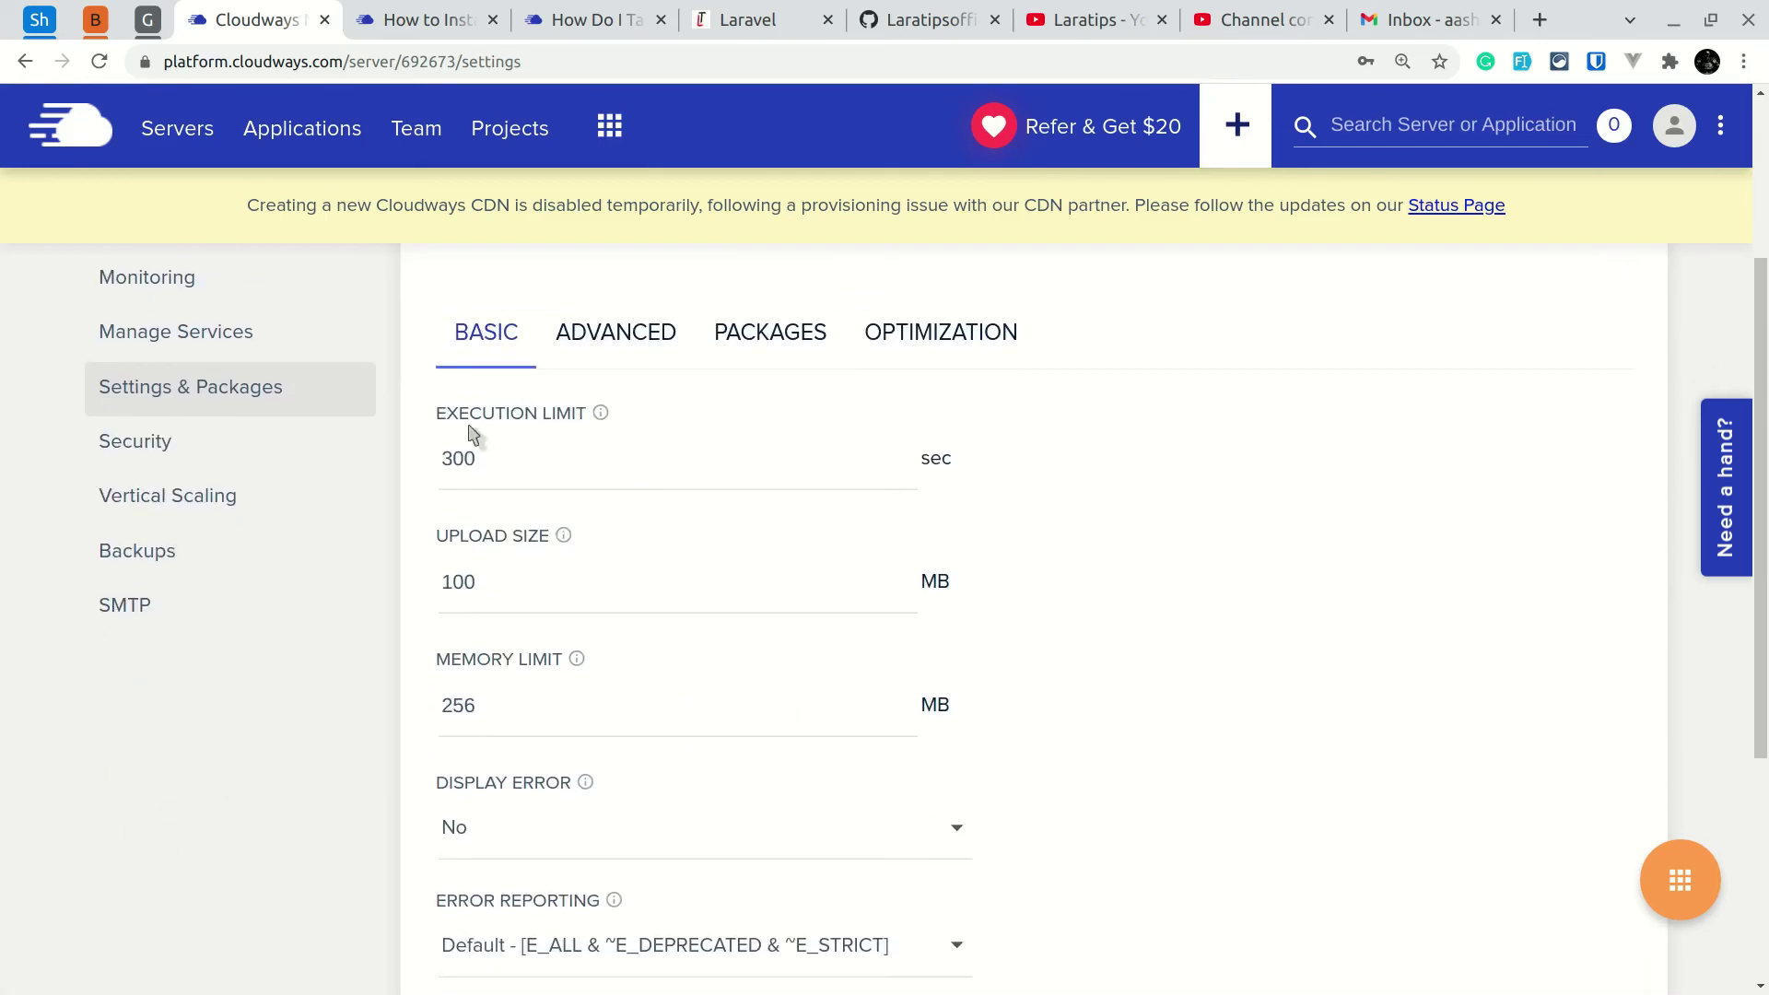
mouse_move(602, 416)
scroll(485, 632, "down", 3)
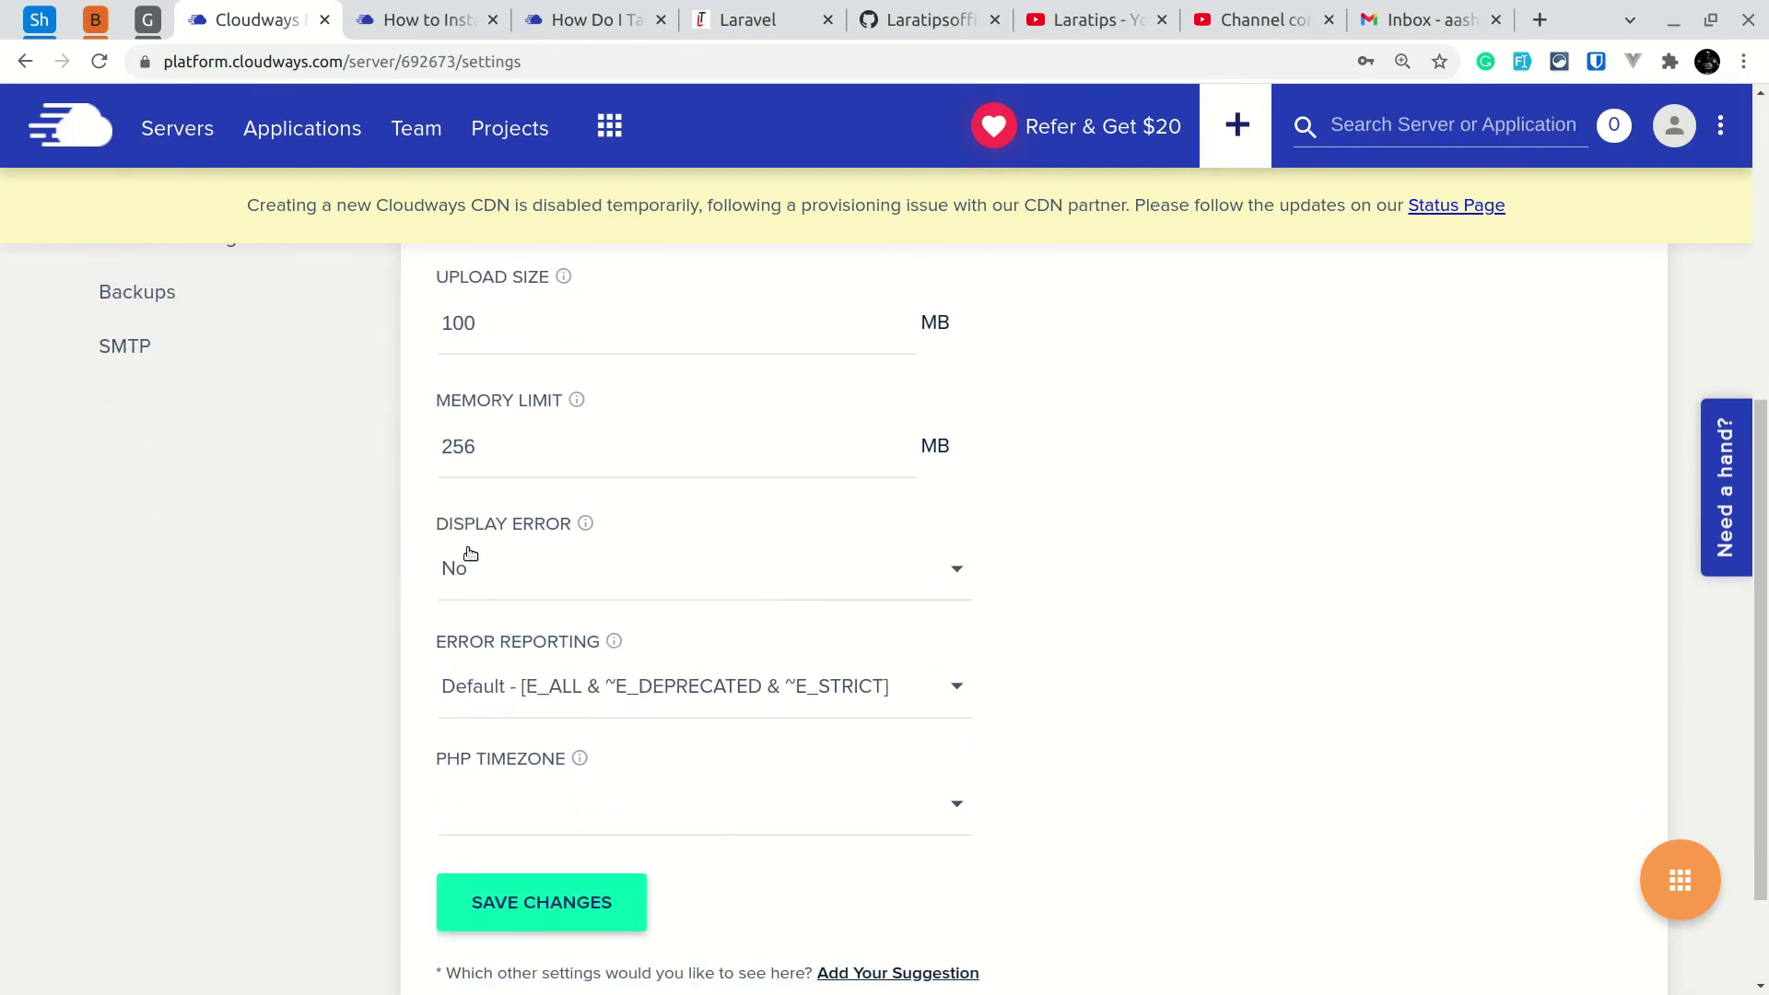
scroll(642, 781, "down", 2)
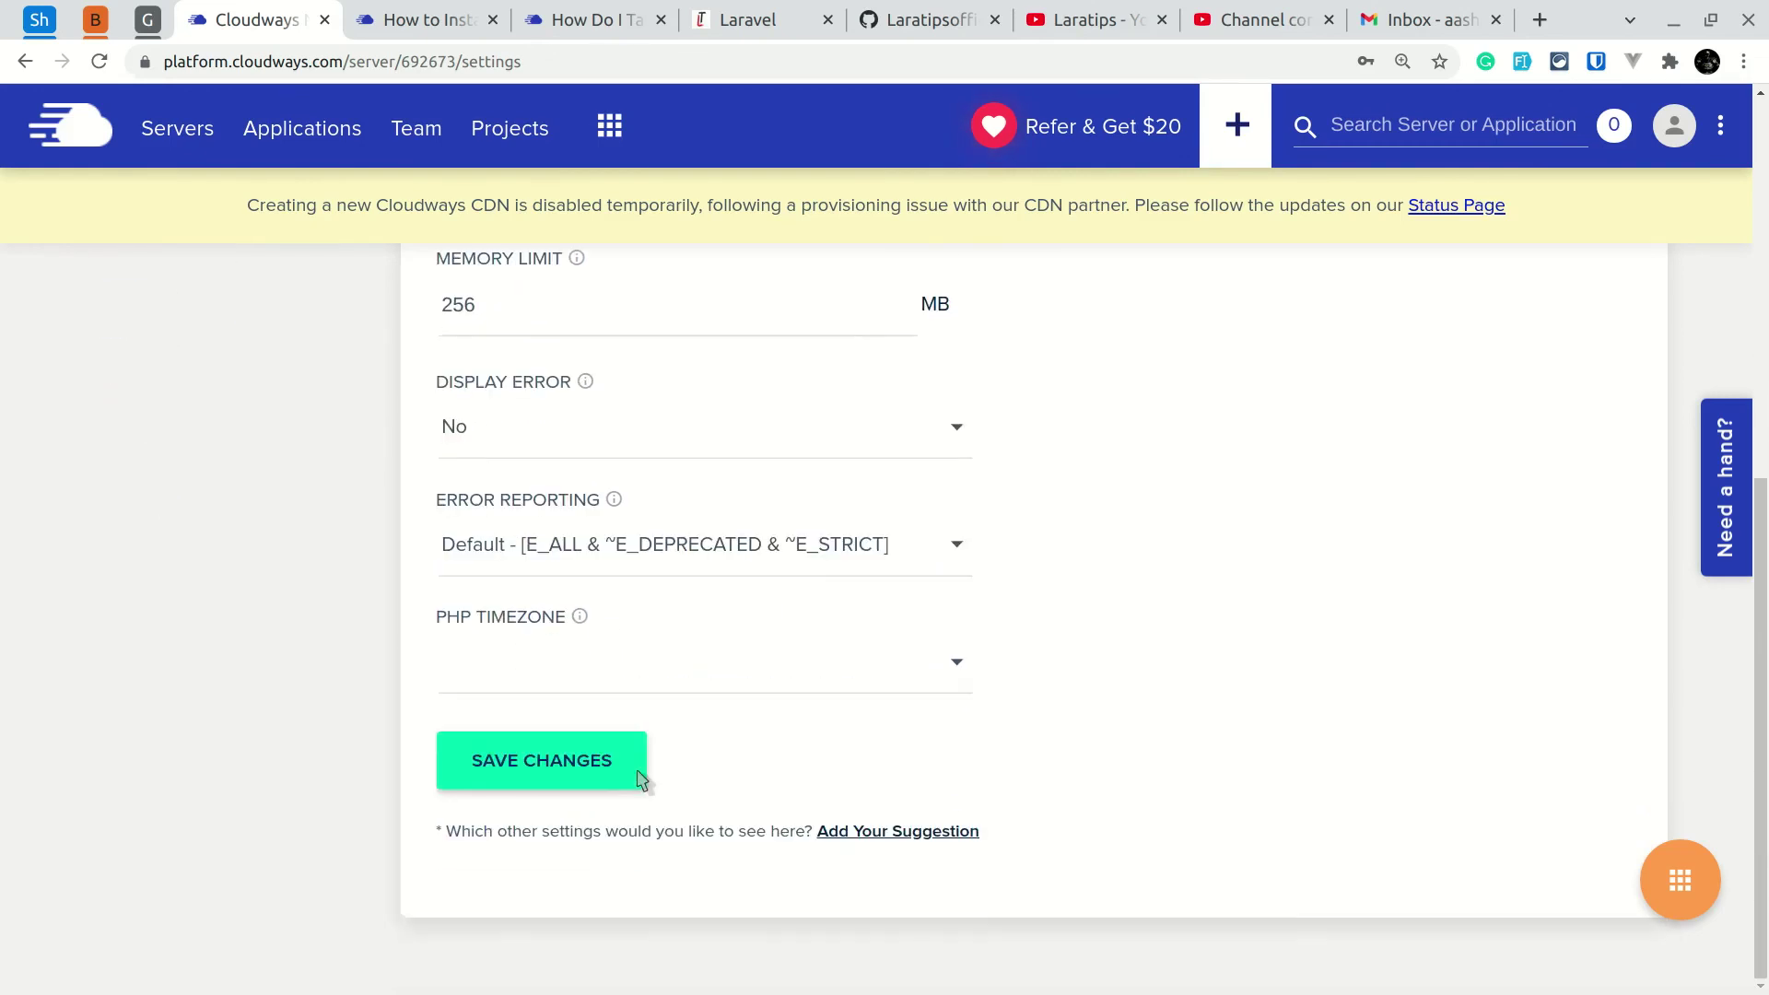
left_click(540, 673)
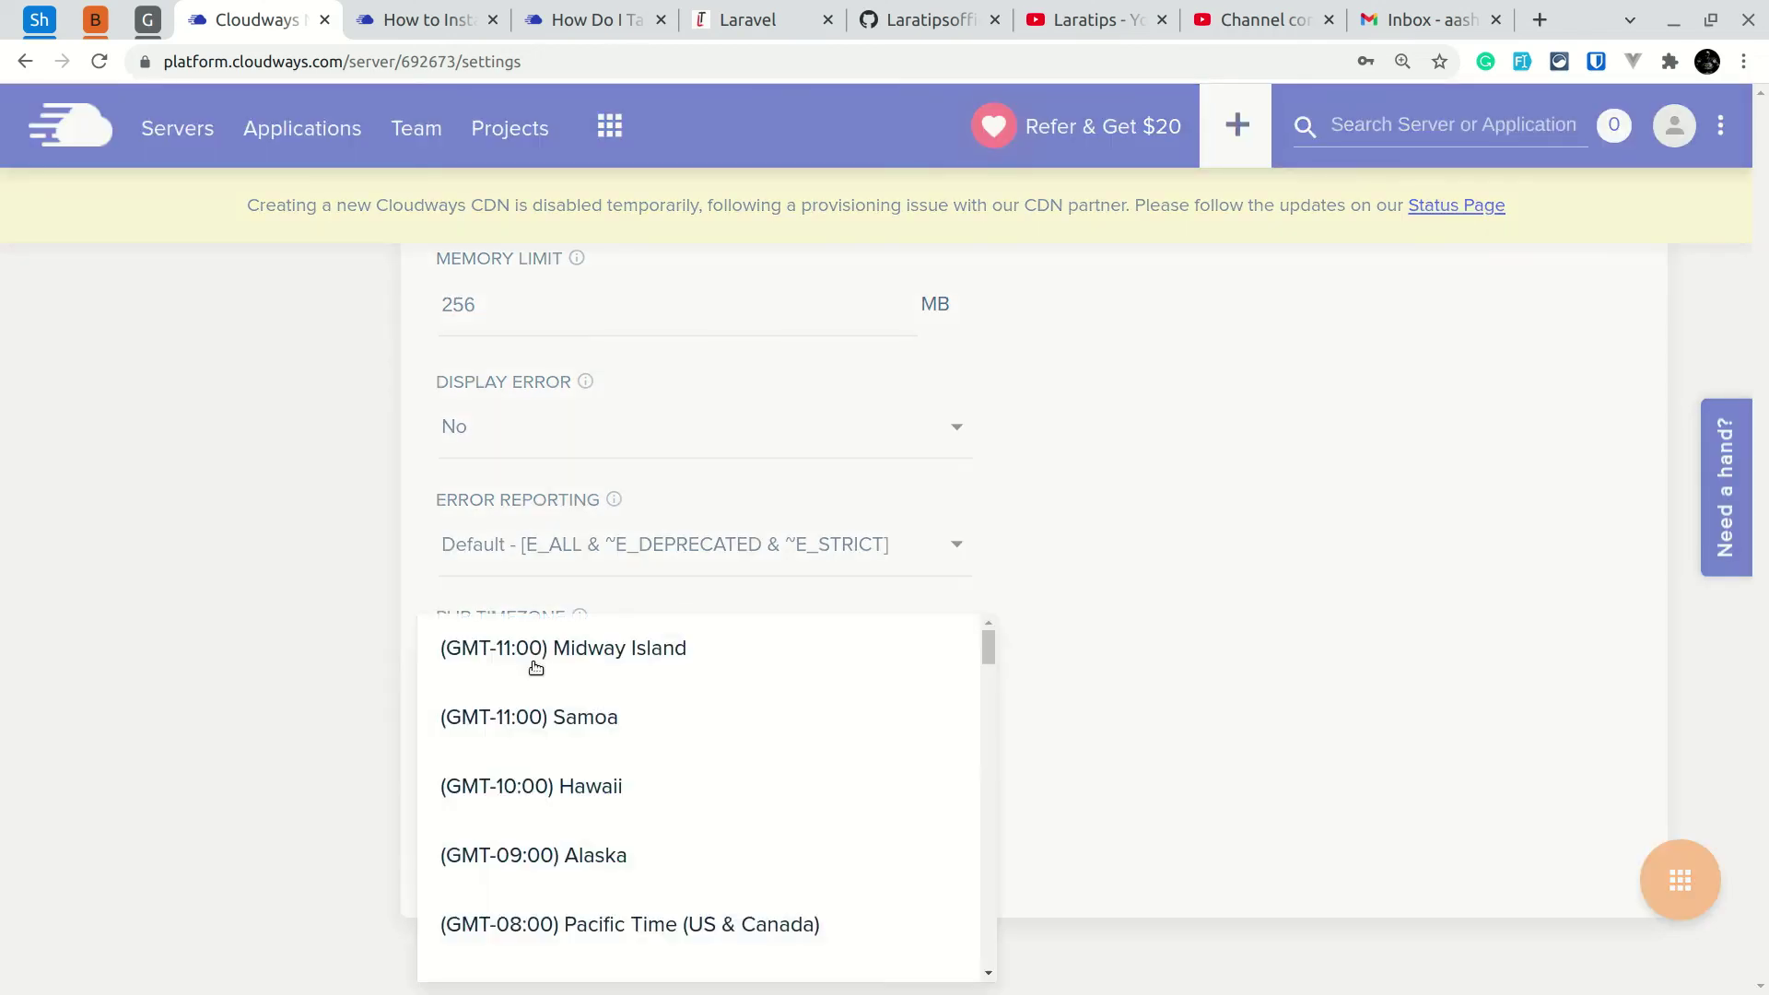
scroll(470, 783, "down", 5)
scroll(471, 783, "up", 5)
left_click(166, 595)
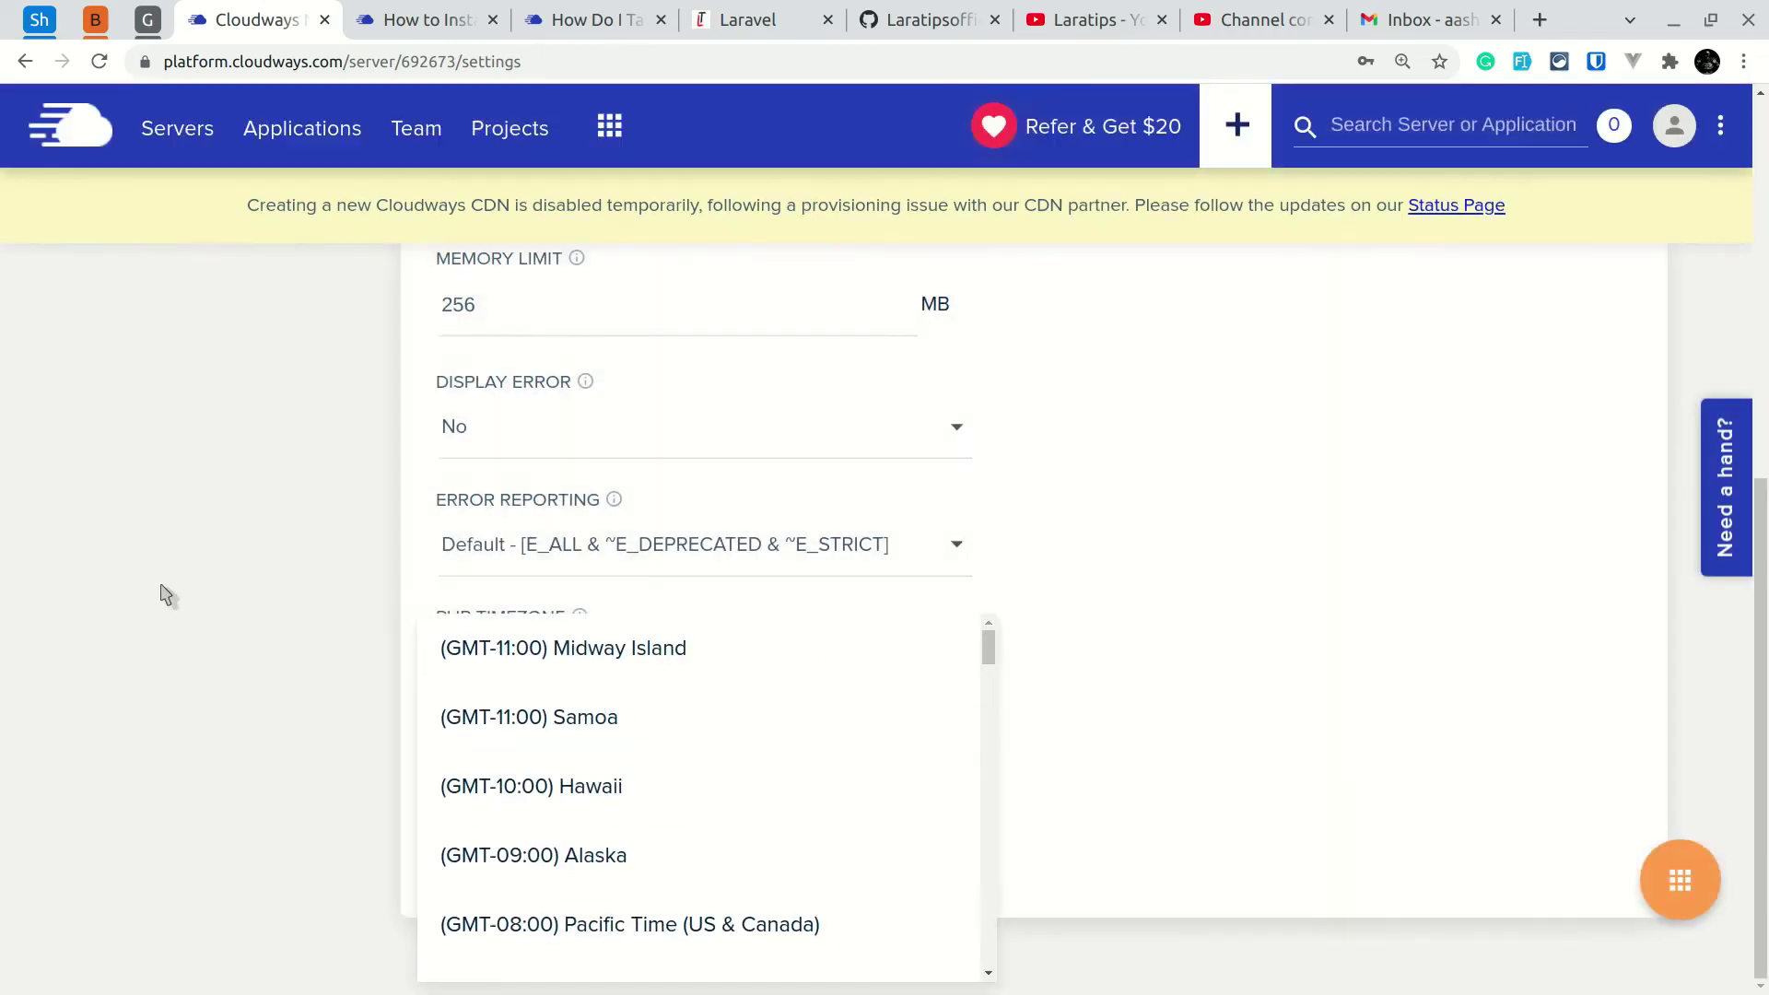
Review the server's advanced PHP, MySQL, Nginx and system settings.
scroll(166, 590, "up", 8)
left_click(627, 636)
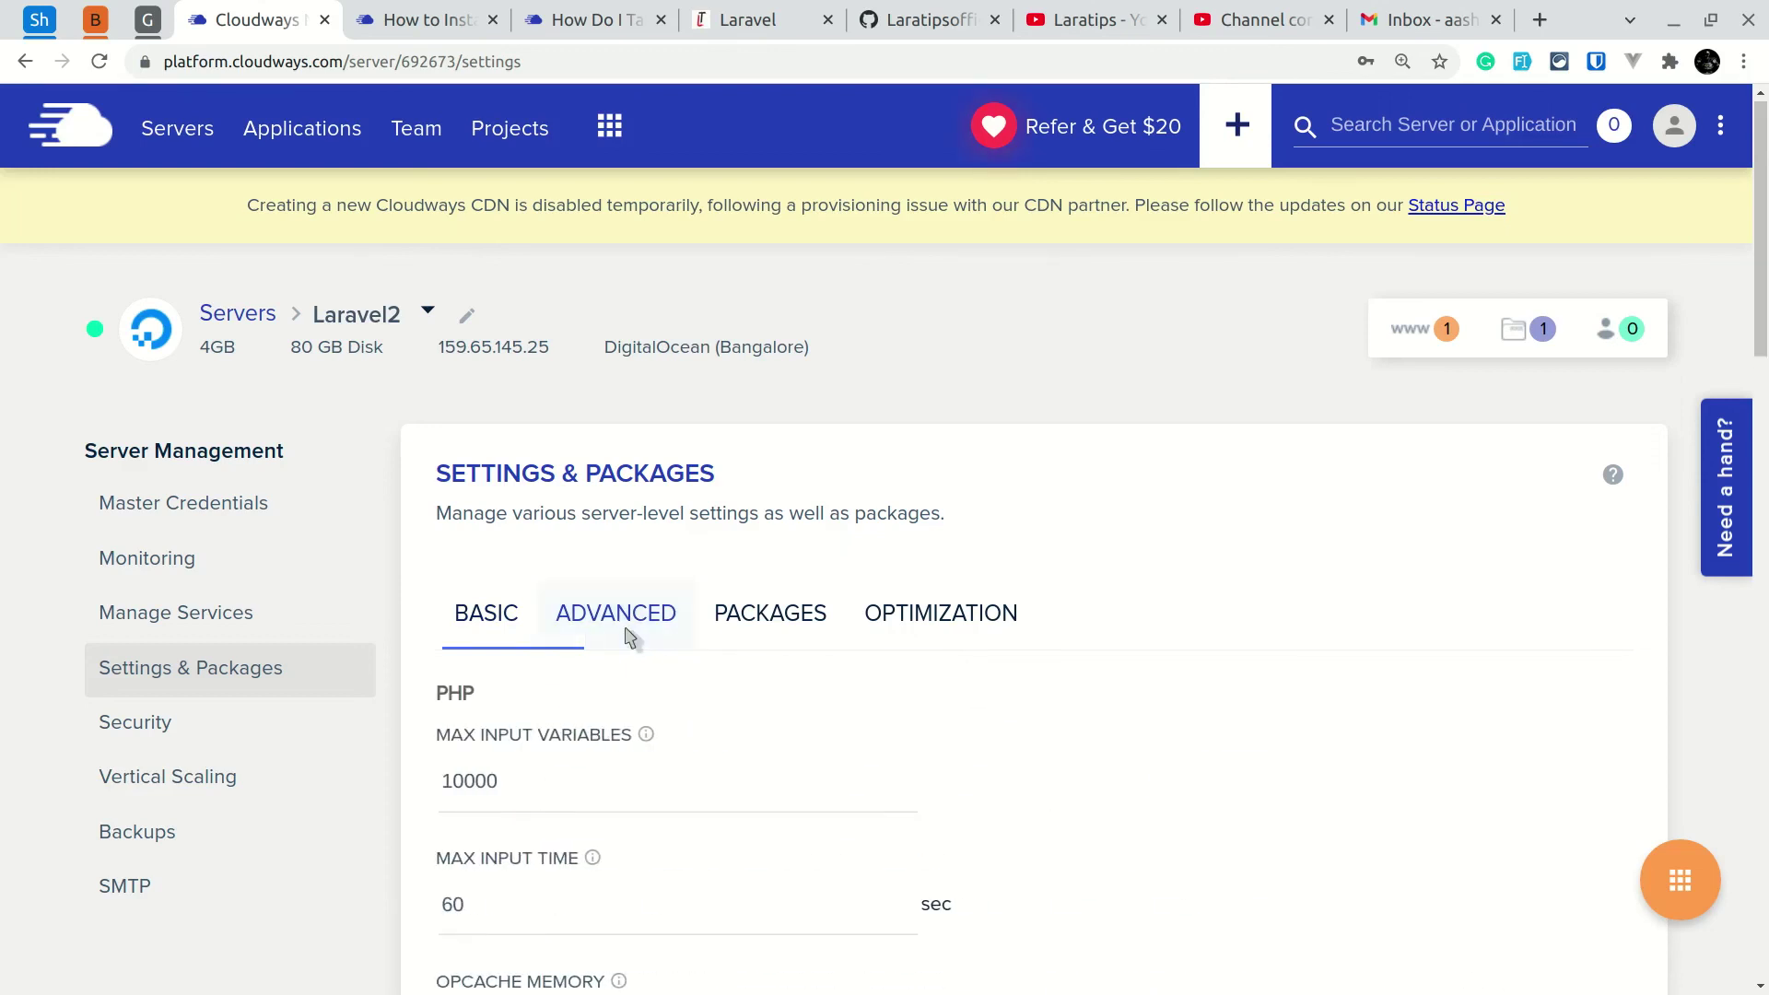
scroll(624, 635, "down", 4)
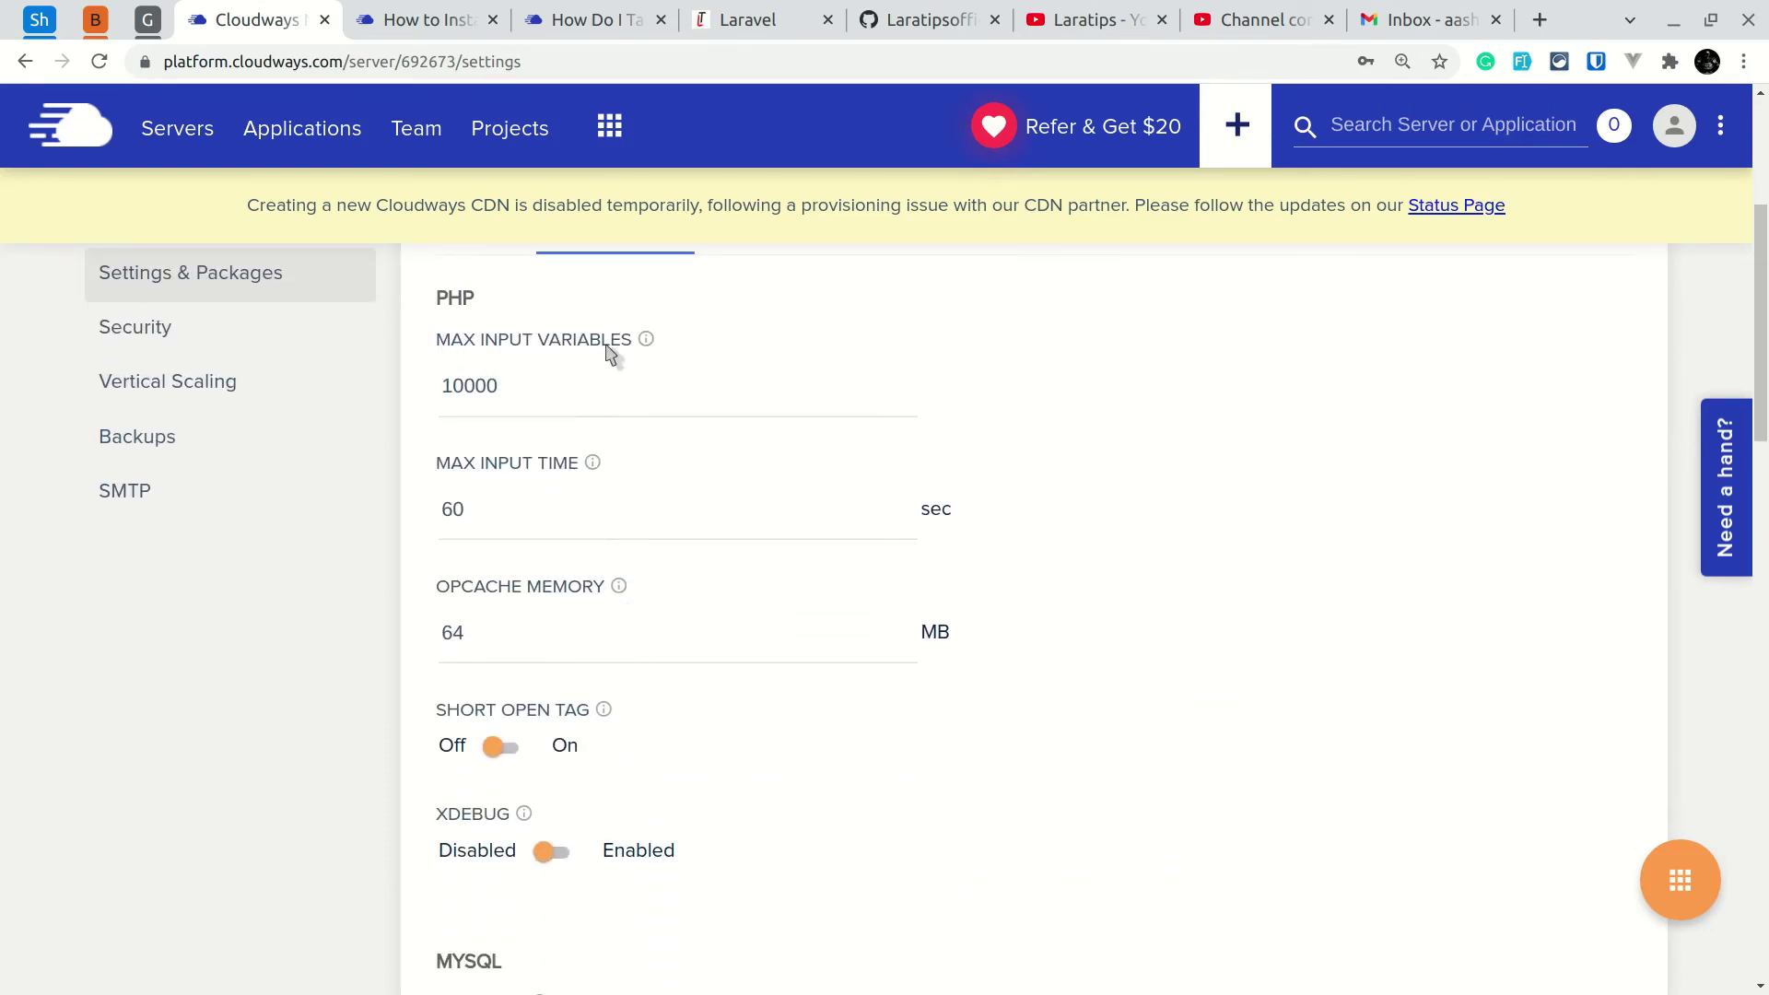
scroll(656, 639, "down", 2)
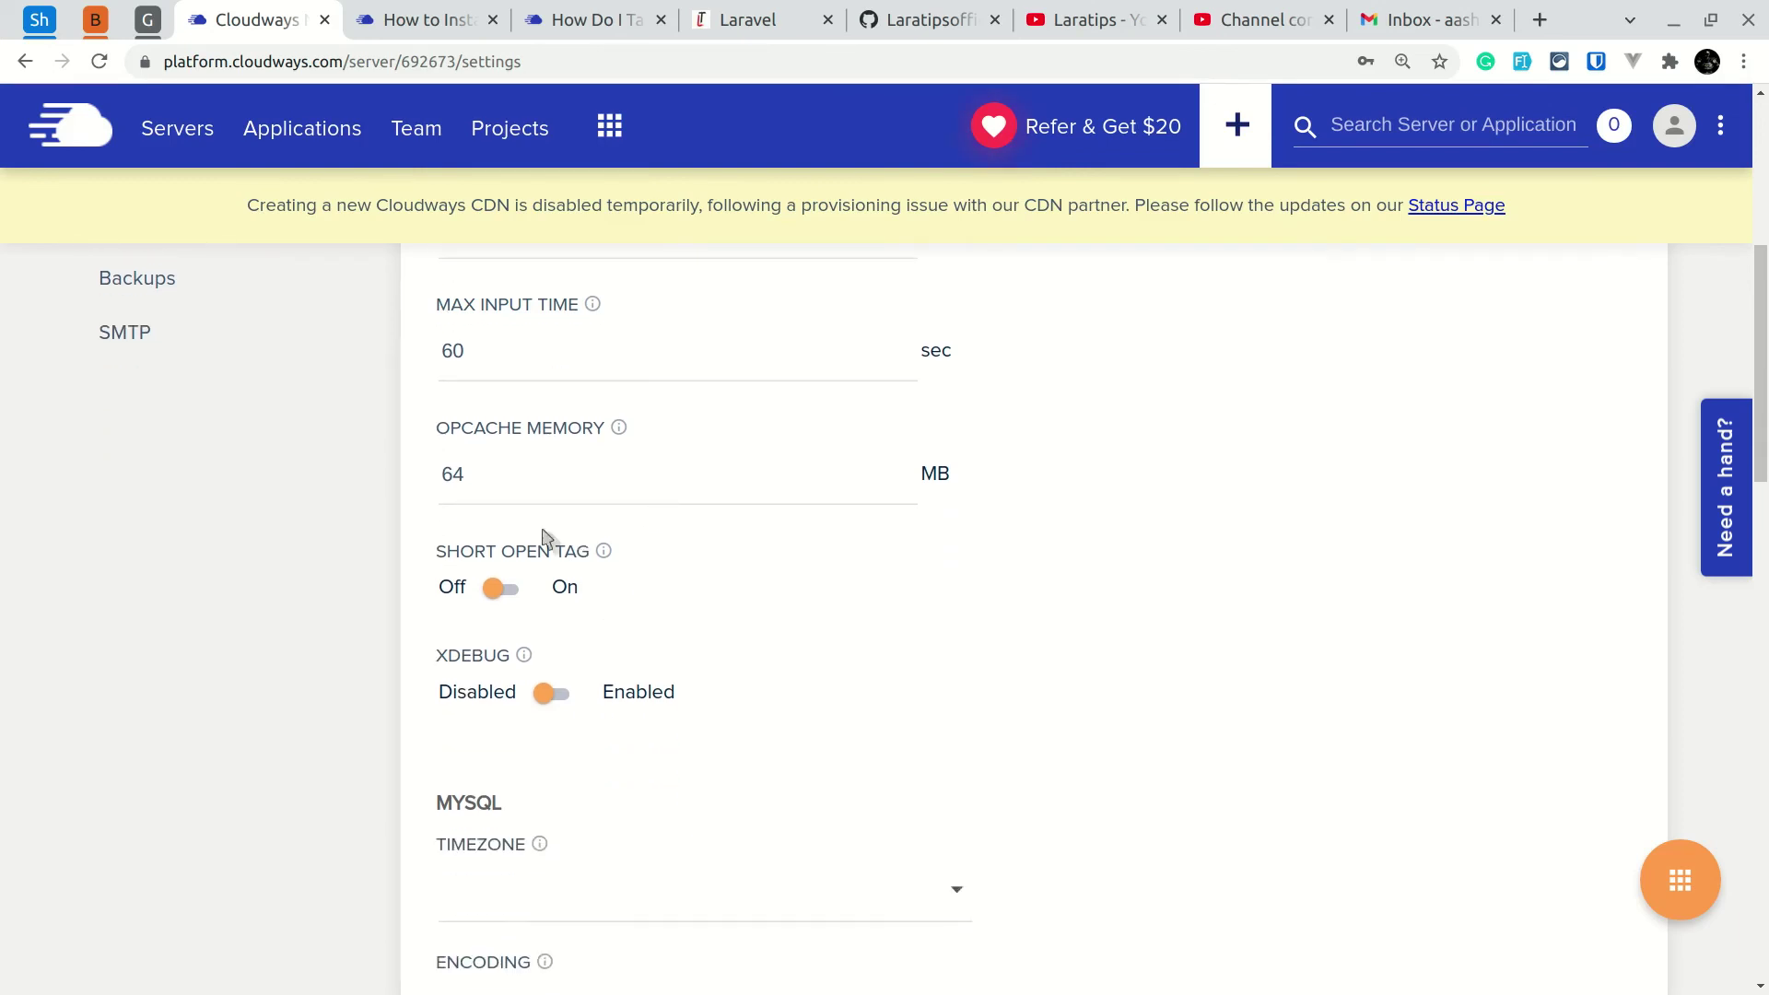
scroll(785, 568, "down", 3)
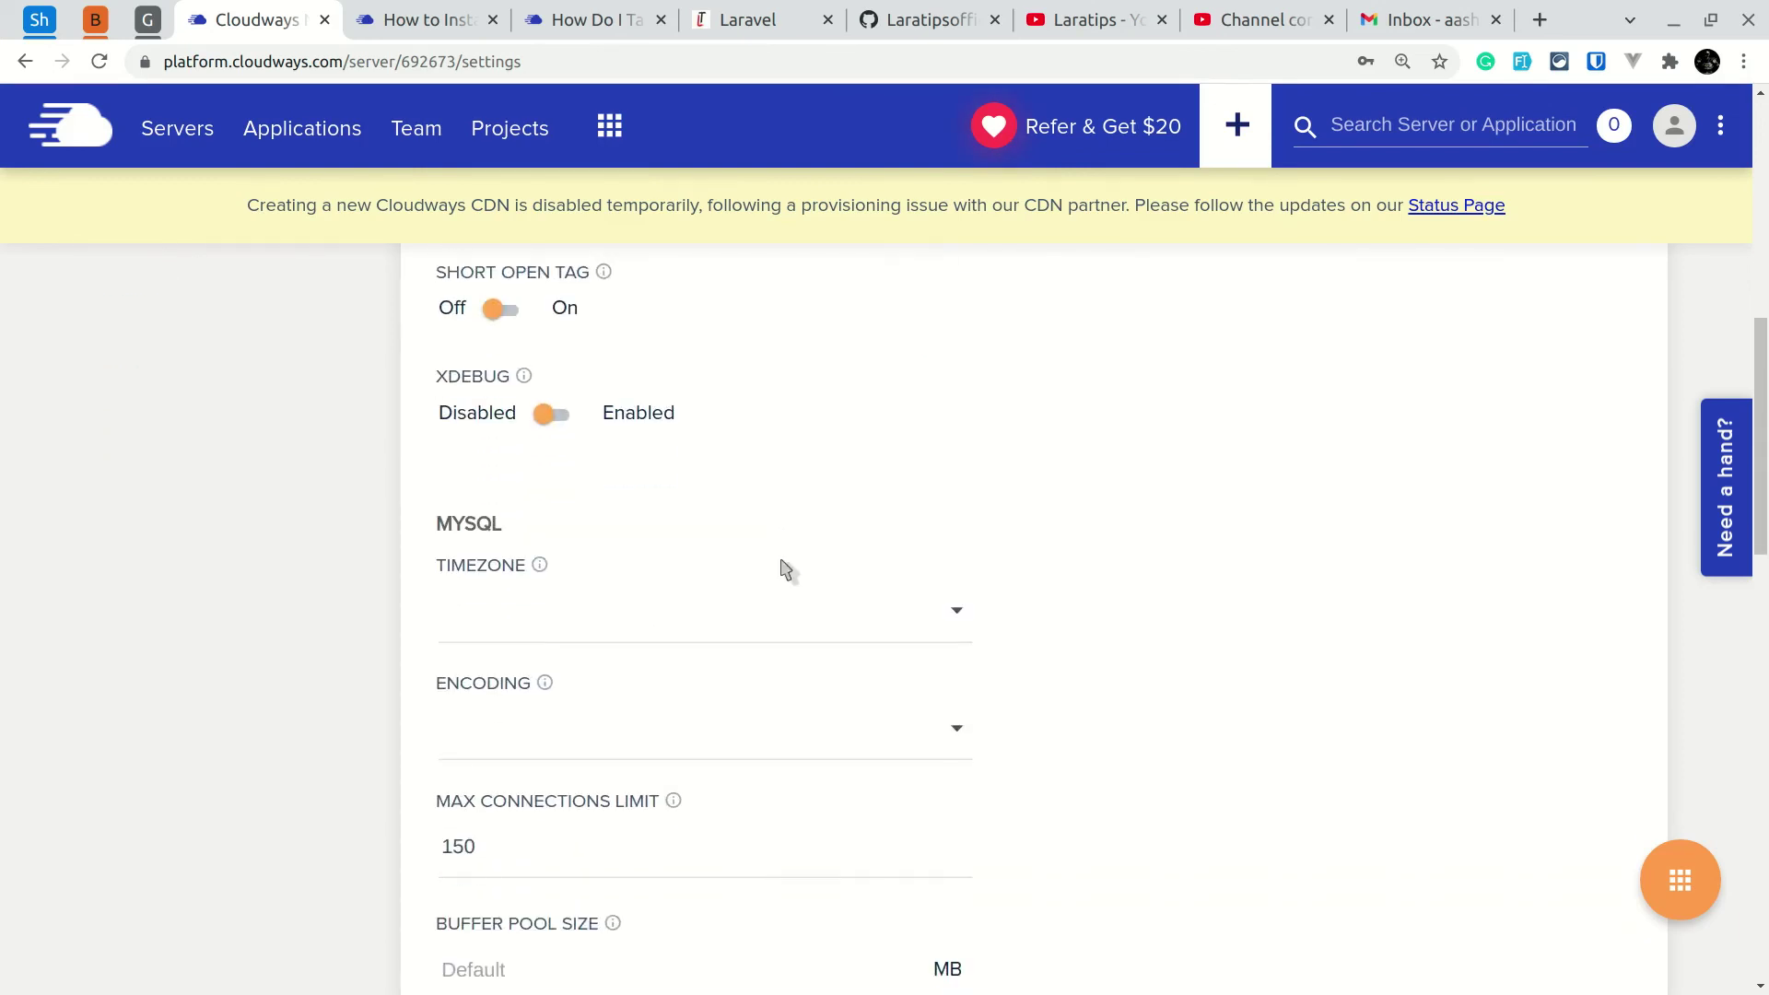
scroll(786, 569, "down", 3)
scroll(782, 561, "down", 3)
scroll(782, 561, "up", 3)
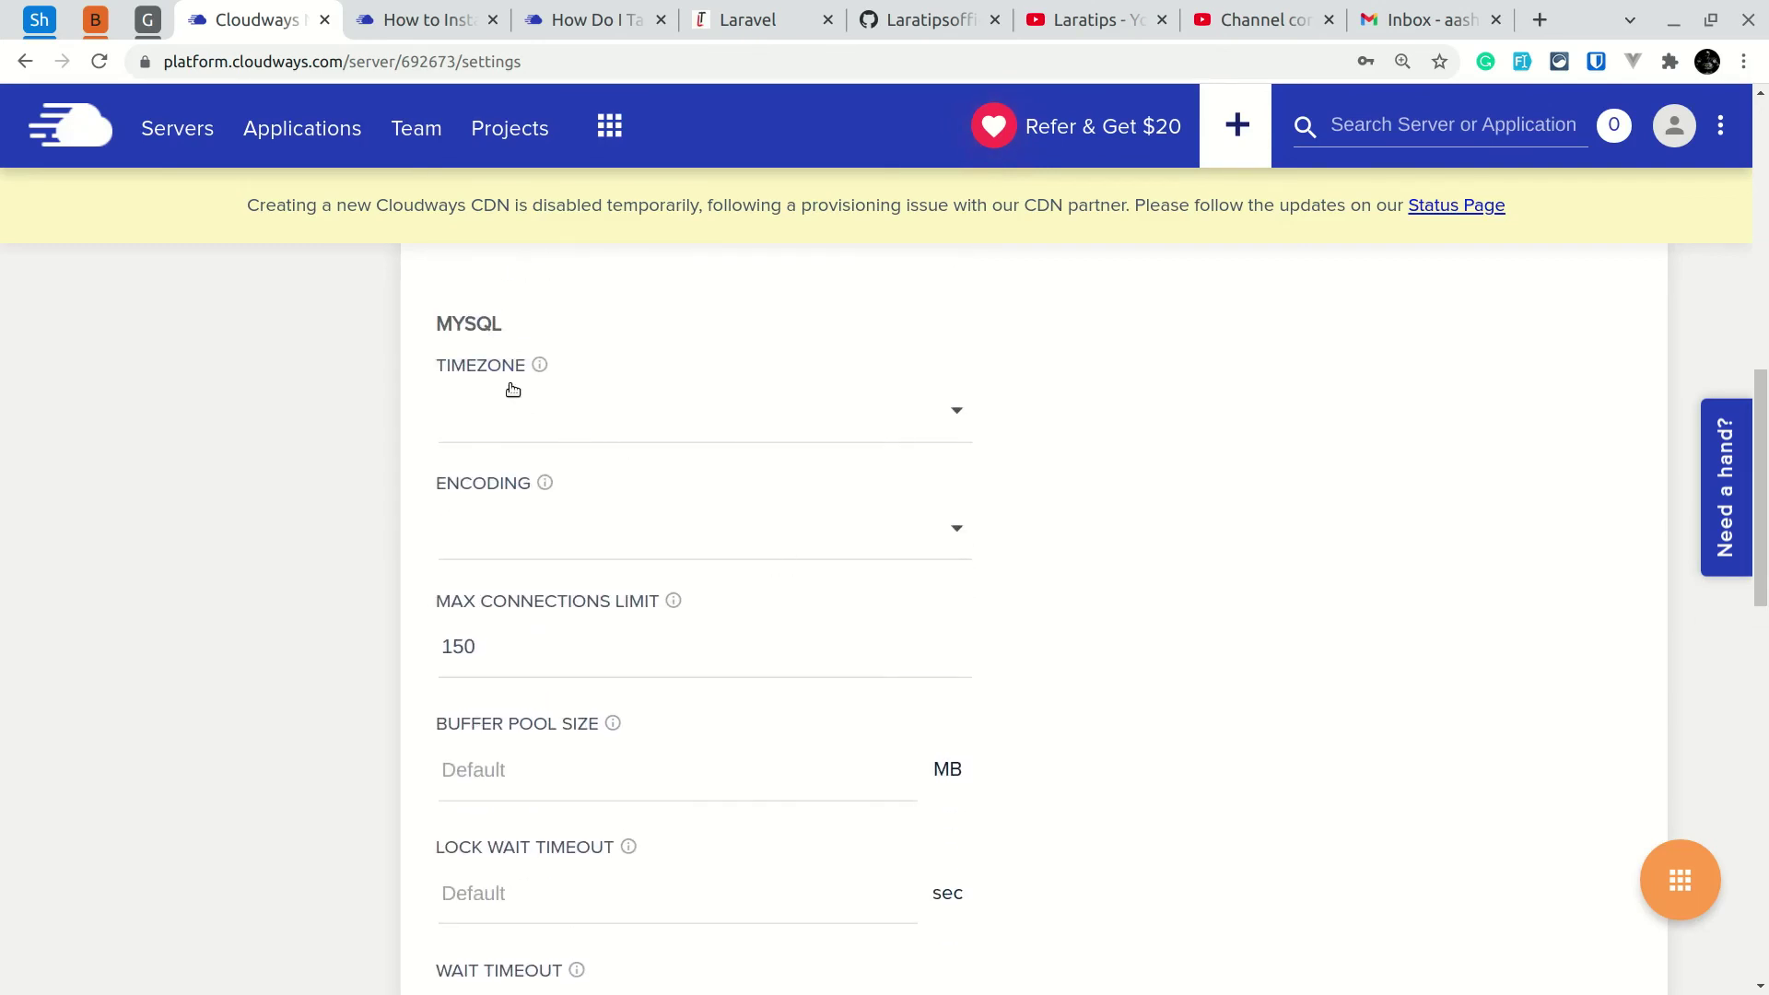
scroll(542, 421, "down", 6)
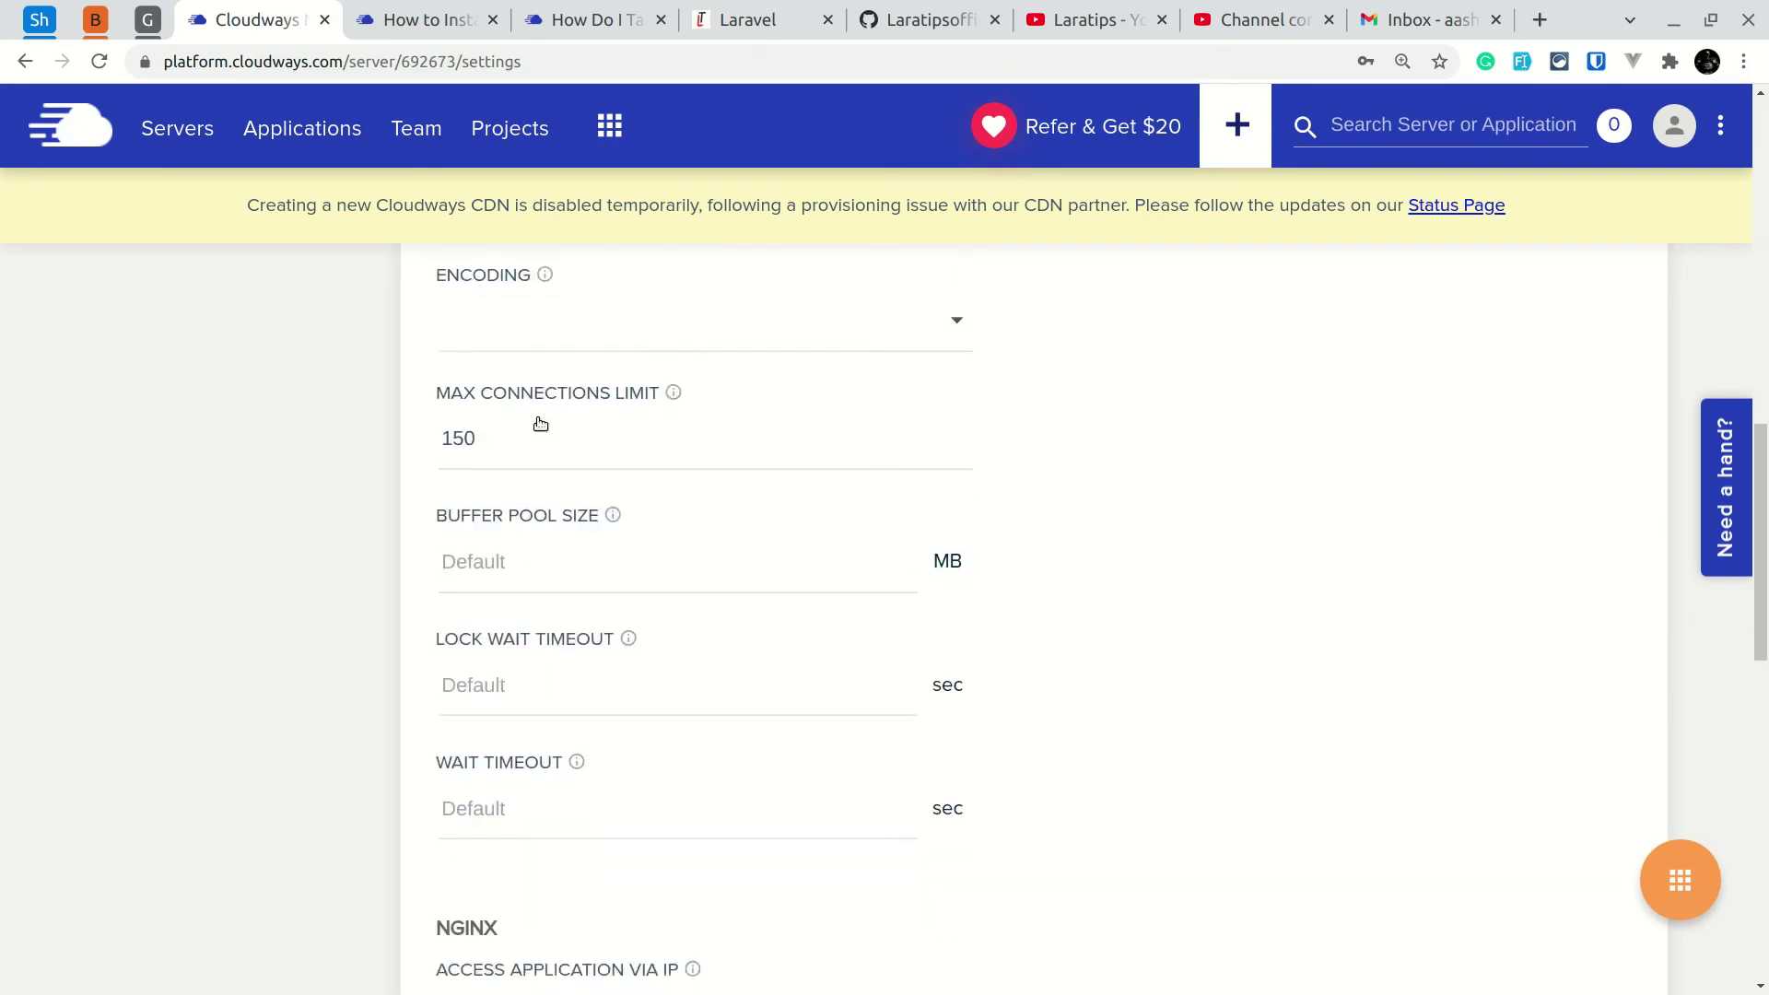
scroll(542, 423, "down", 4)
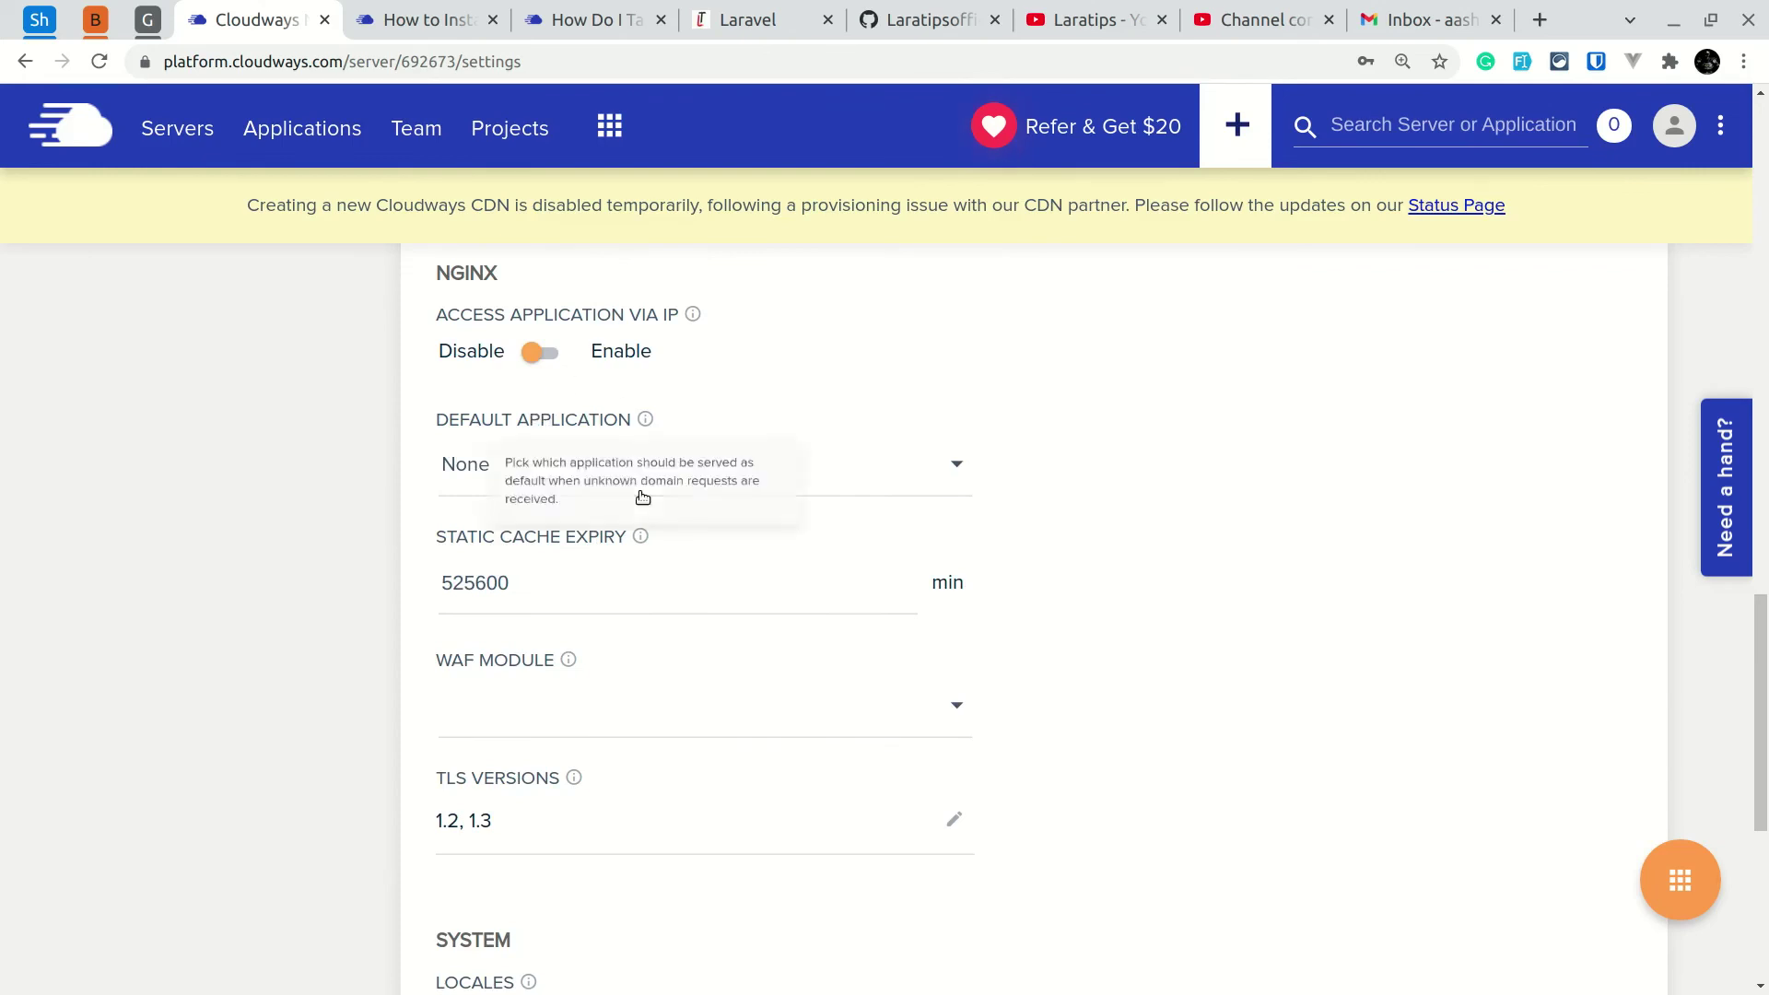
scroll(642, 498, "down", 3)
scroll(642, 502, "down", 2)
Show the server's Packages settings, accepting the switch without saving, and check the PHP, MySQL, Elasticsearch, Redis and Supervisord entries.
scroll(643, 502, "up", 15)
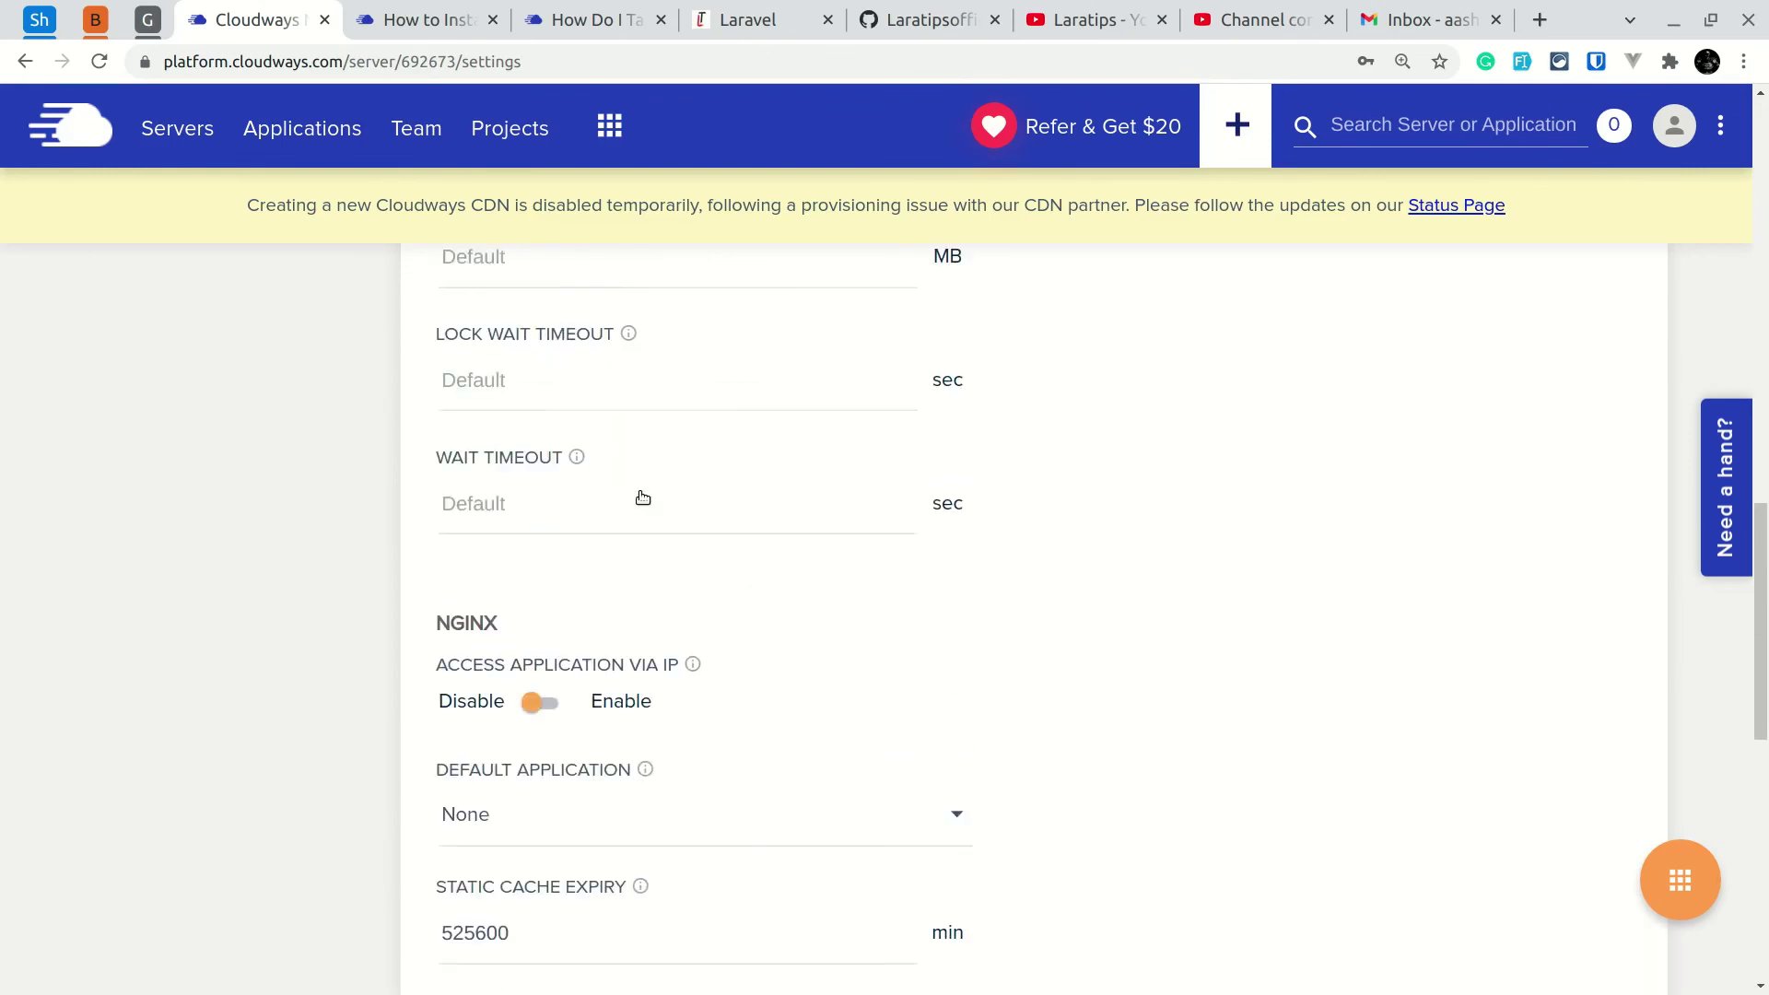
scroll(643, 497, "down", 2)
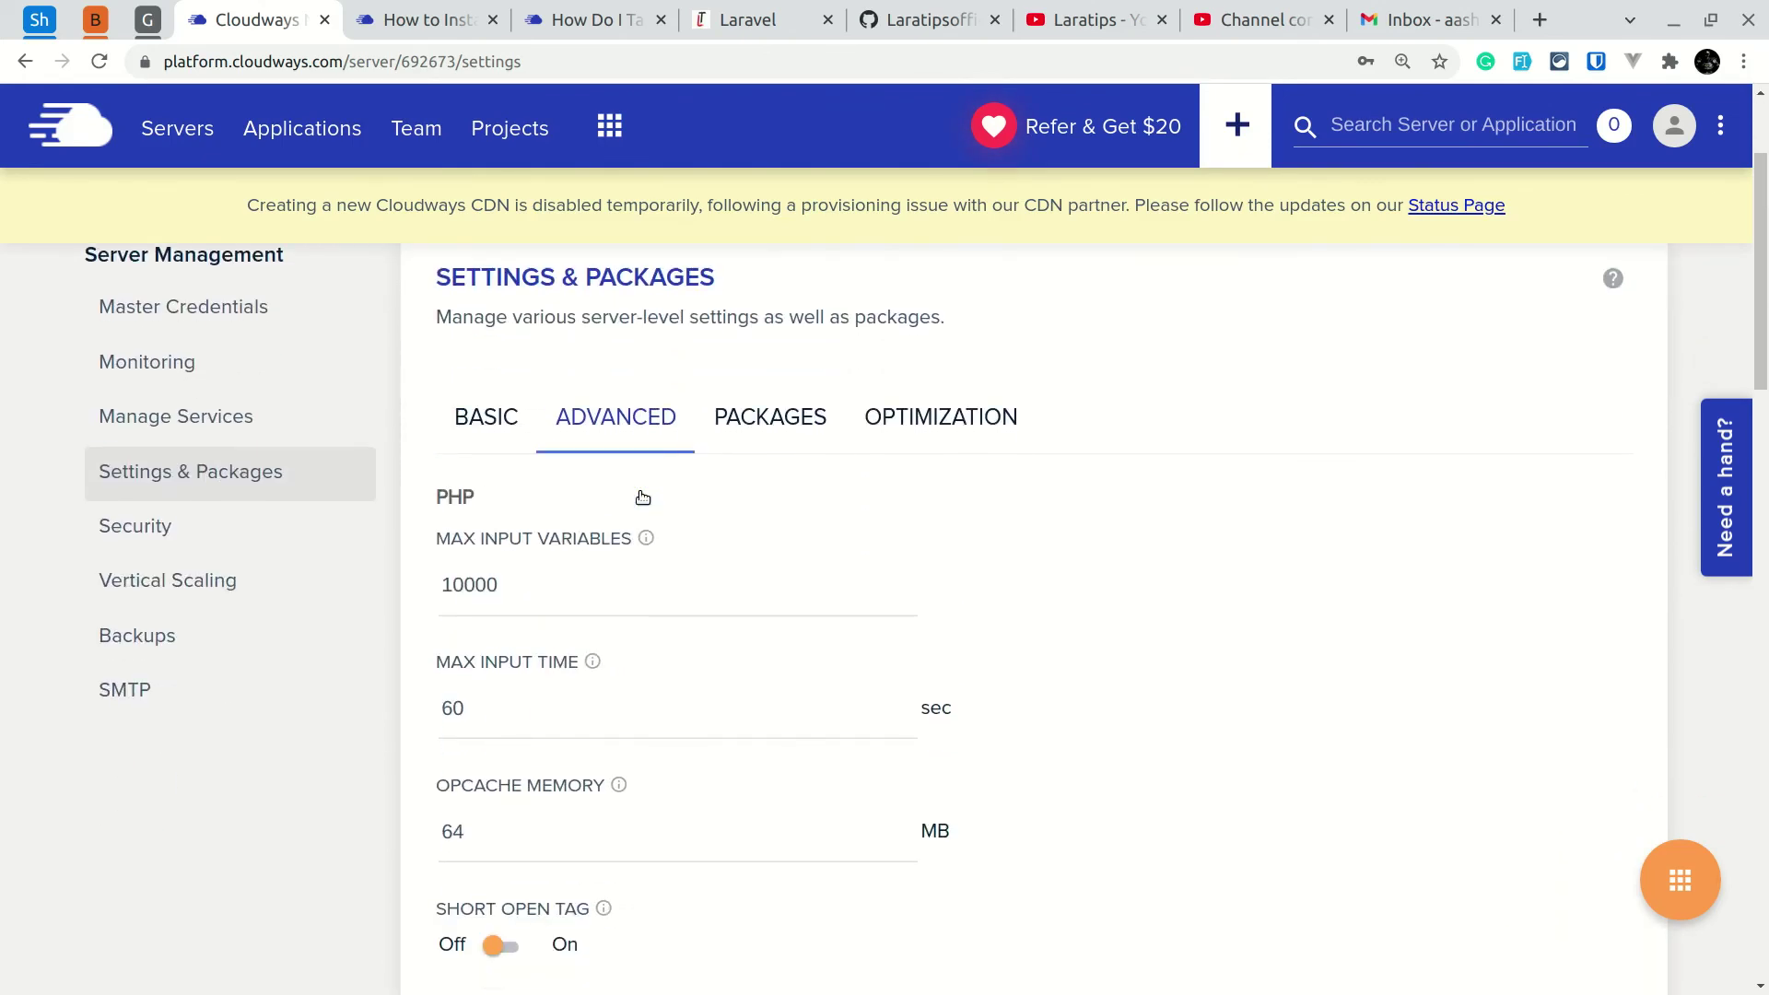
left_click(769, 424)
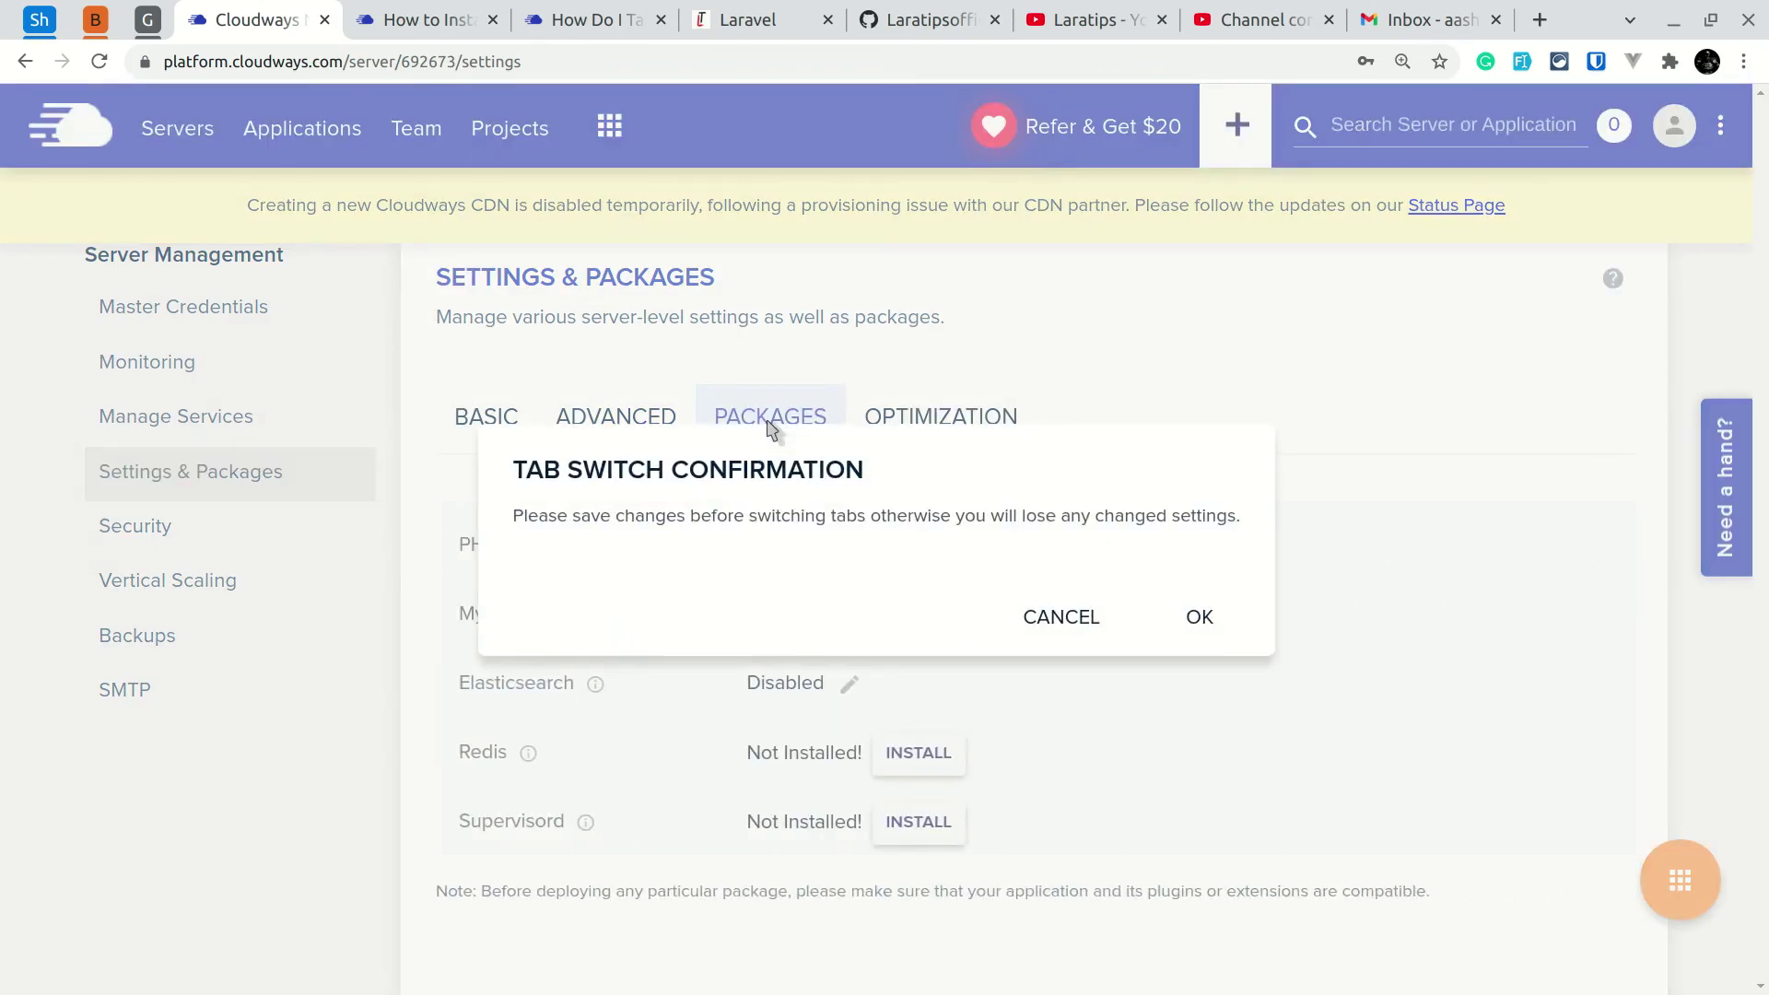
left_click(1204, 620)
scroll(1087, 590, "down", 1)
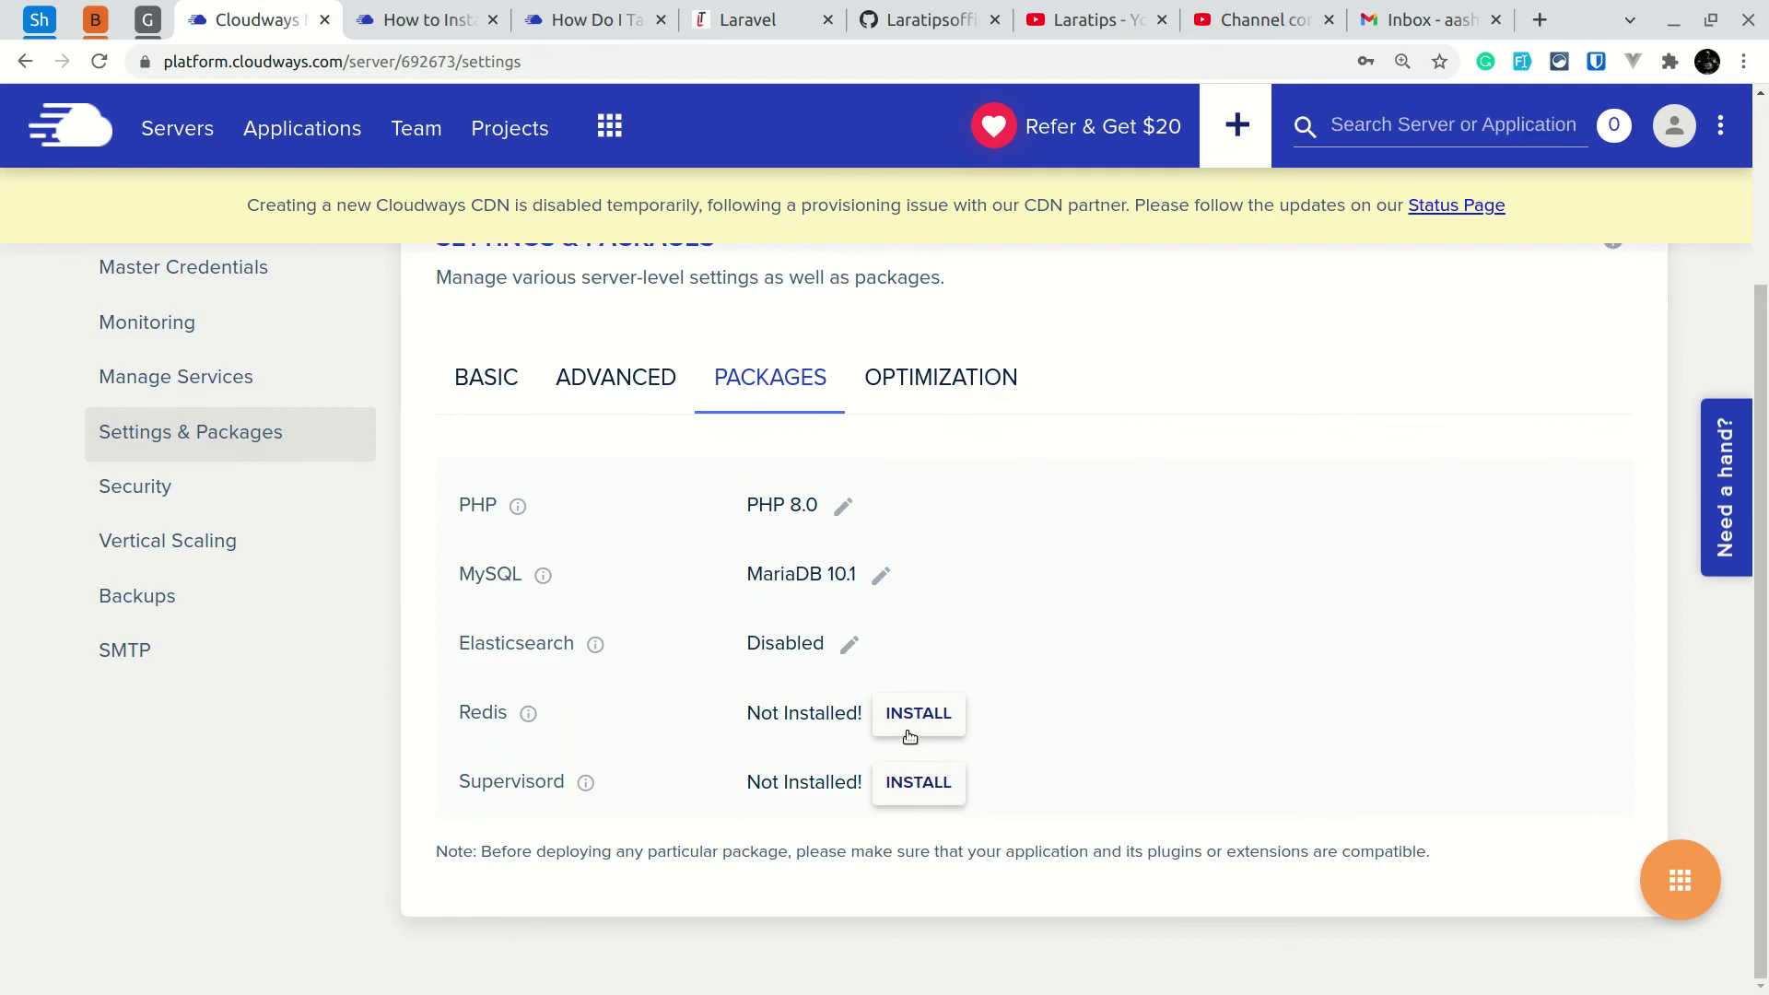
Show the server's Optimization settings and examine the custom and automatic disk cleanup options.
scroll(698, 779, "up", 2)
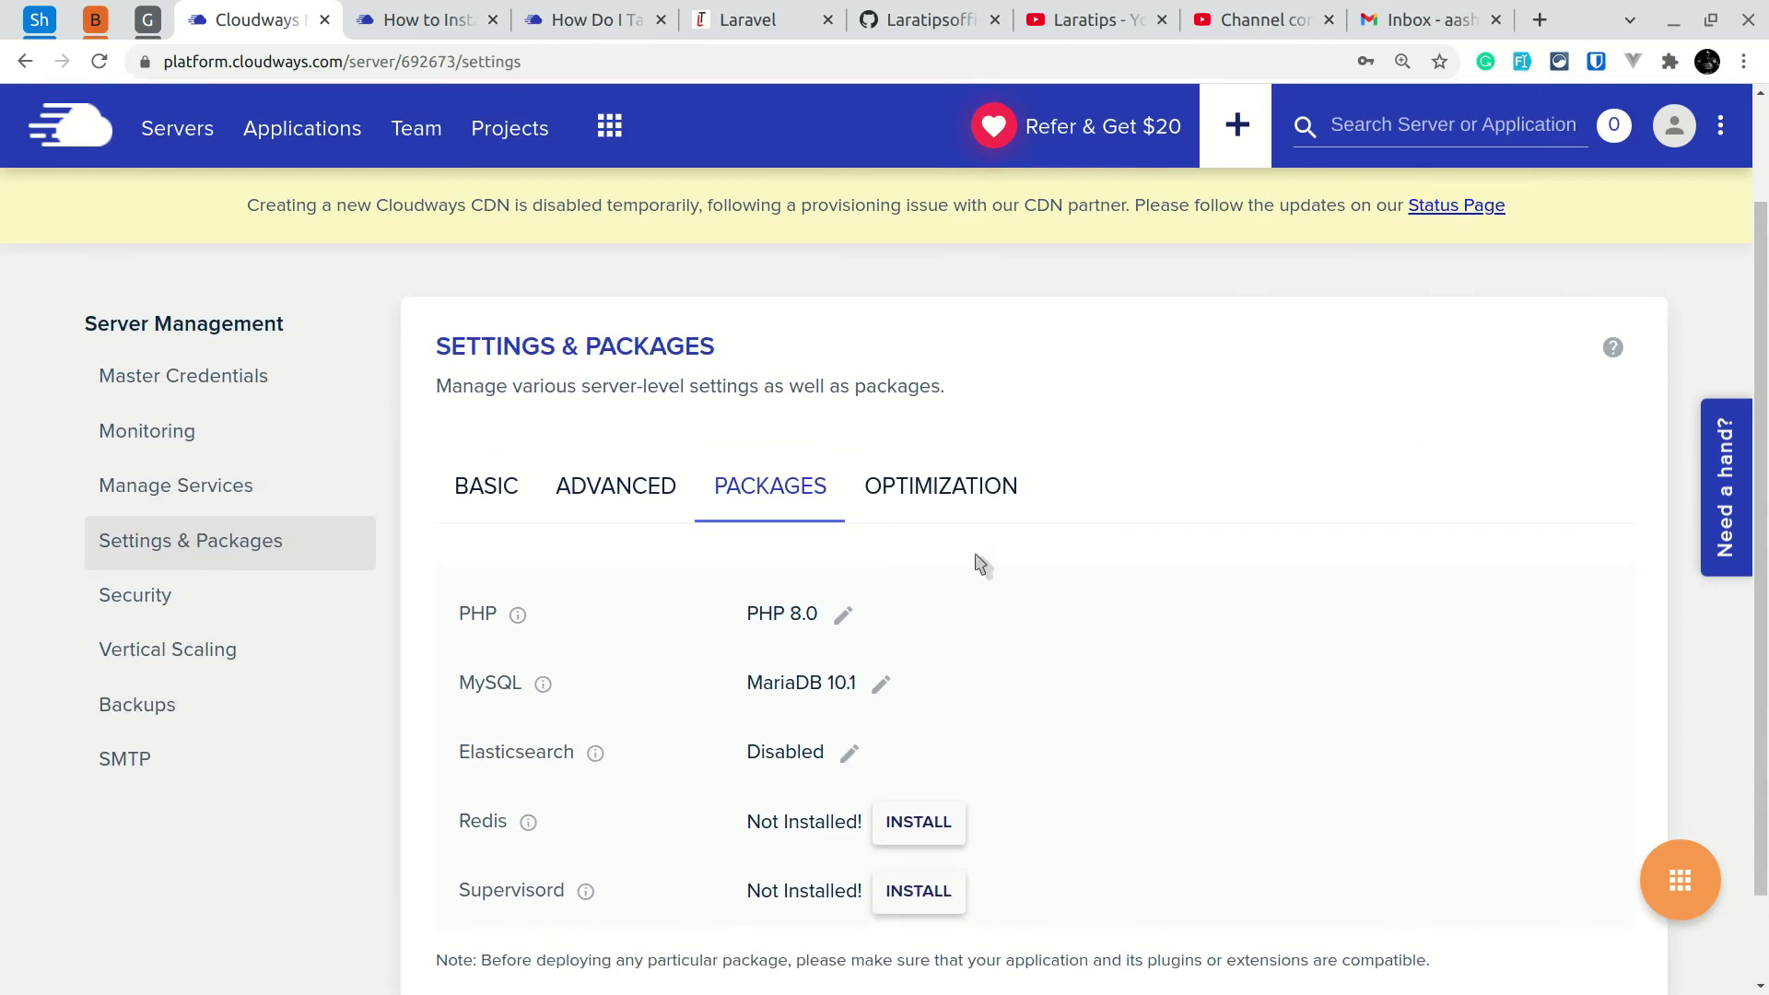
left_click(954, 481)
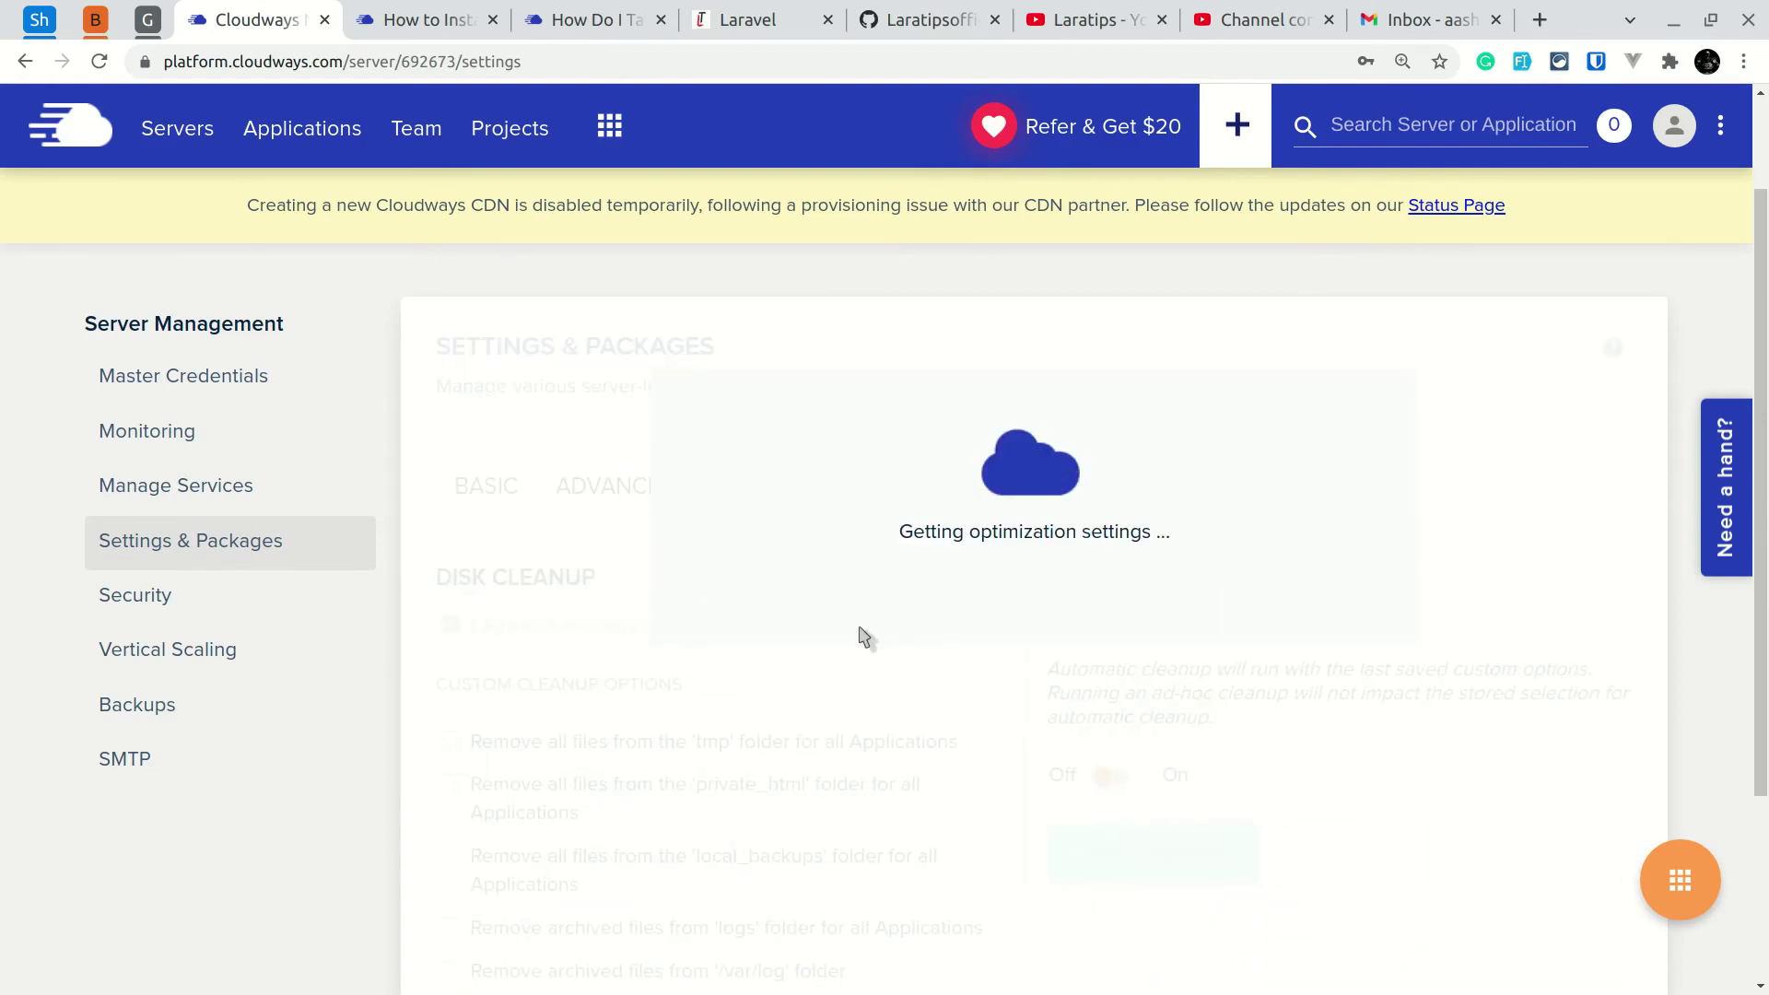
scroll(1185, 541, "down", 4)
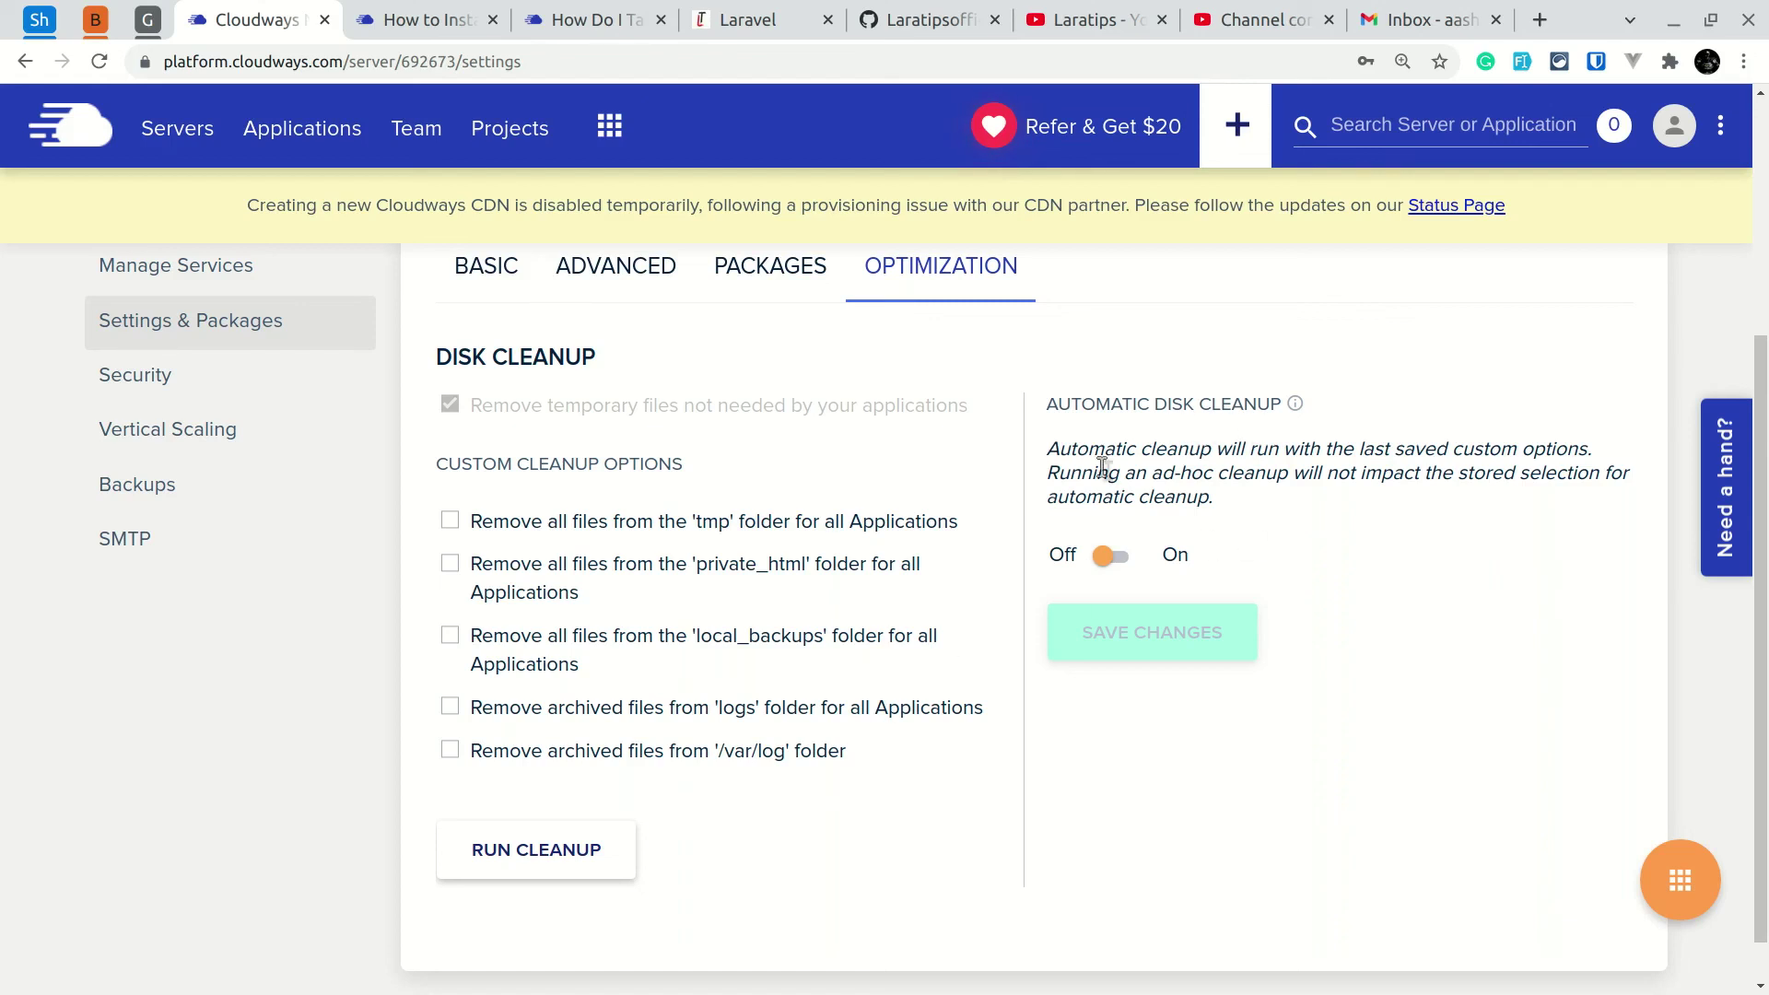
Open the server's Manage Services page and check the status and controls of each core service.
scroll(702, 638, "up", 1)
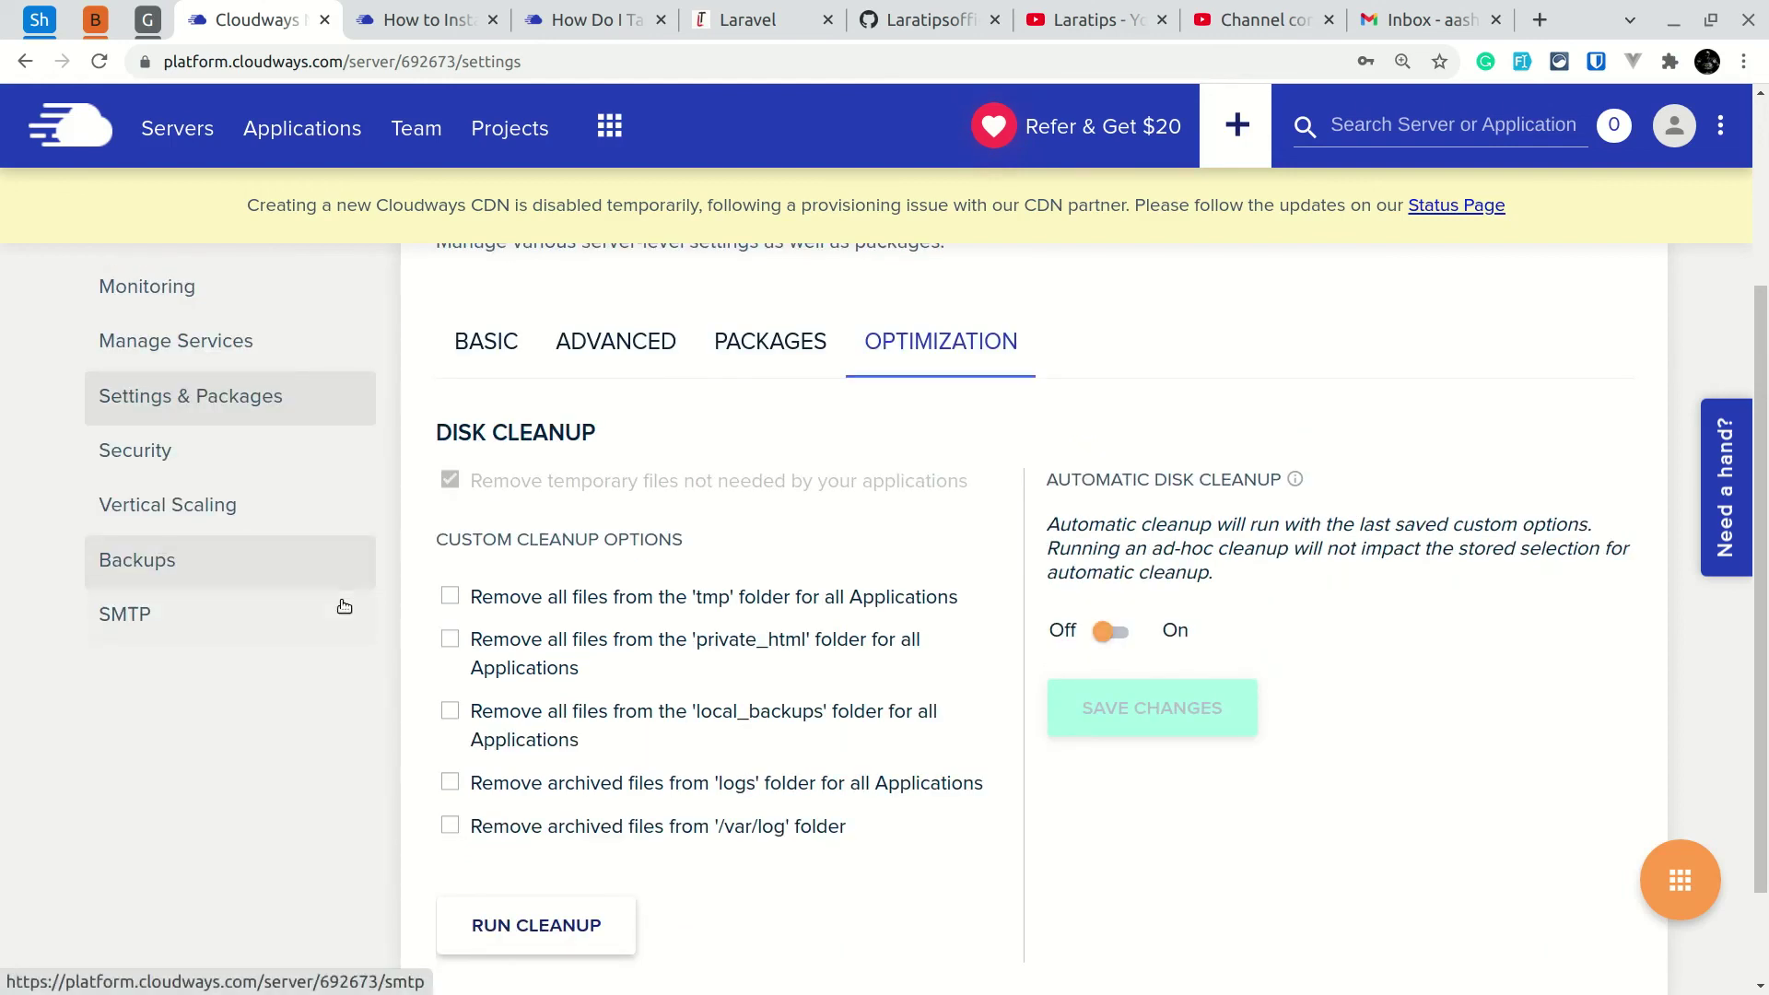
left_click(153, 353)
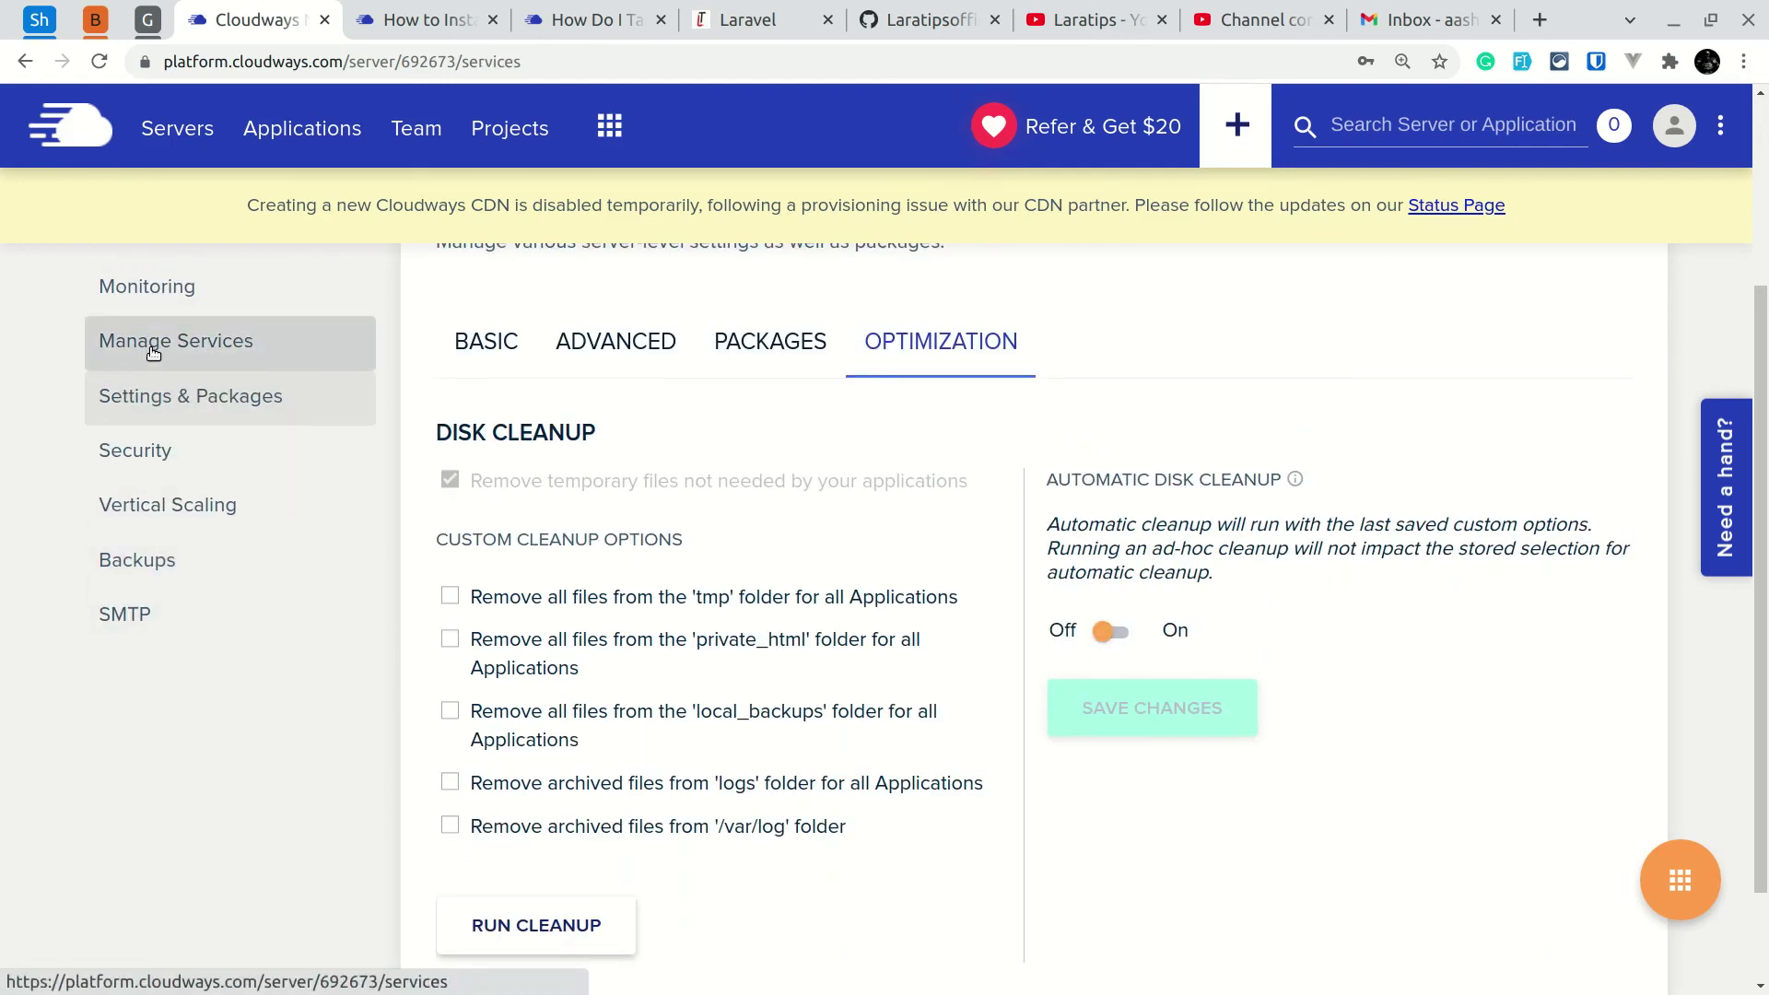
scroll(473, 568, "down", 3)
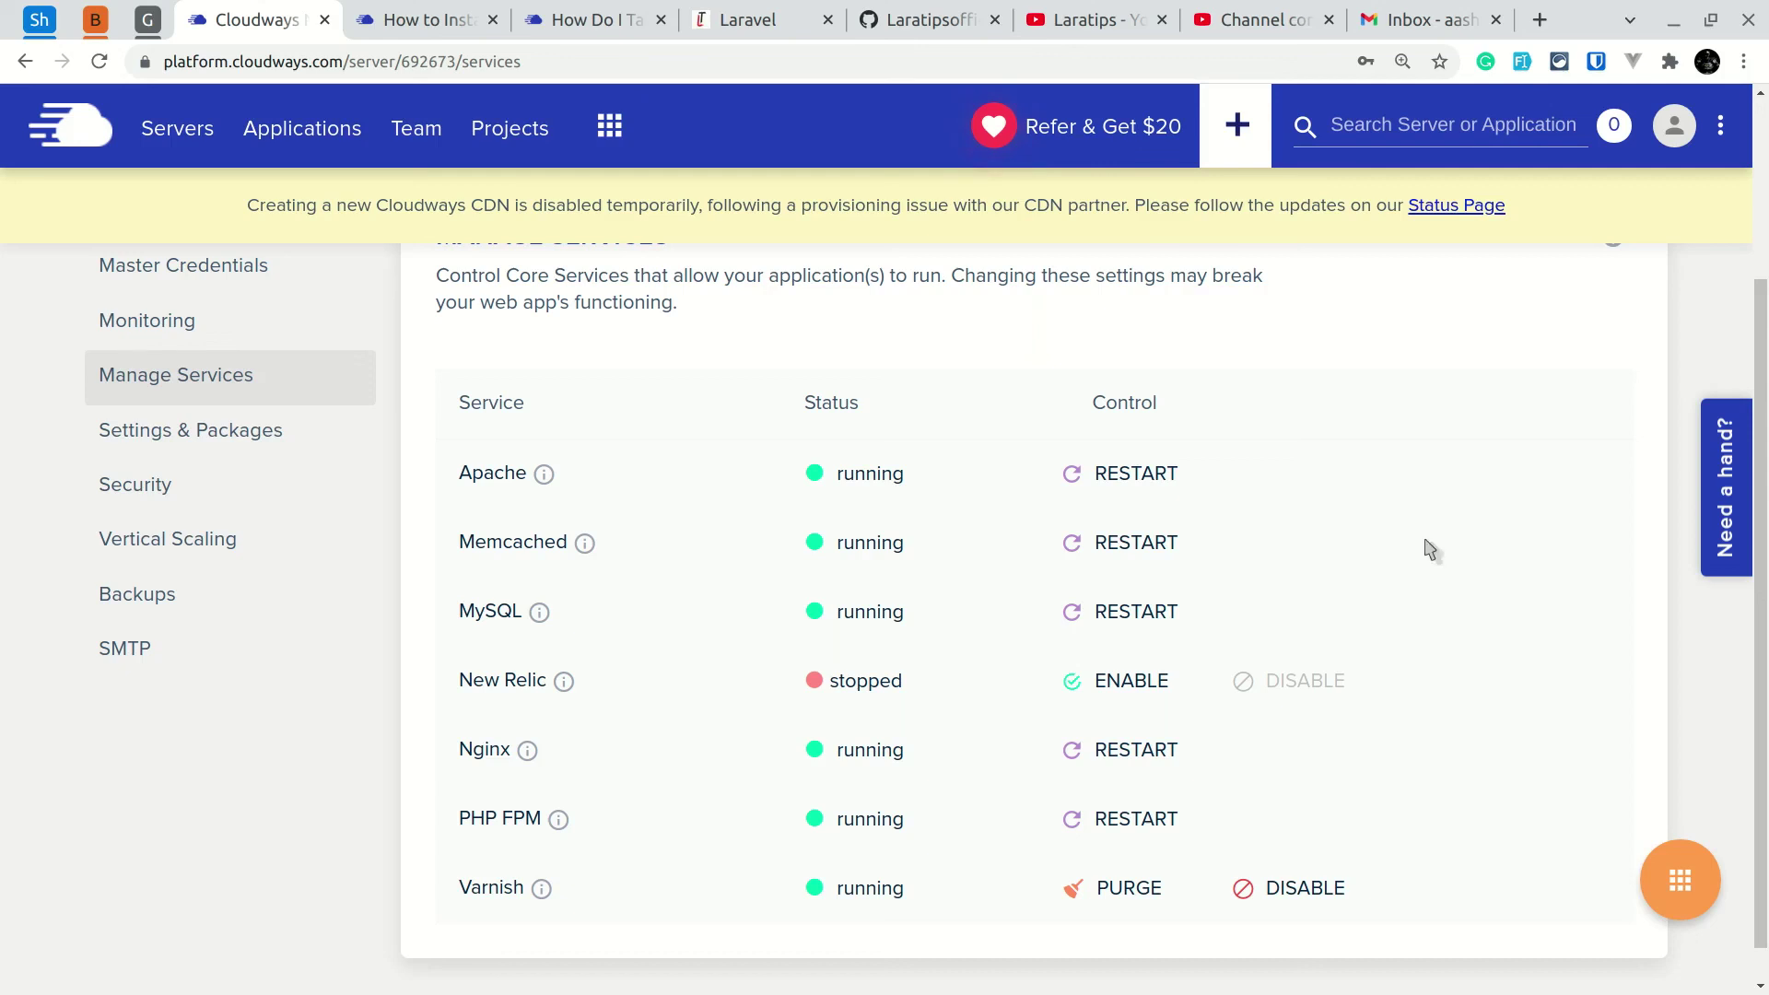
Open the server's Master Credentials page, view the form for adding an SSH public key, close it unfilled and review the SSH access options.
scroll(184, 342, "up", 2)
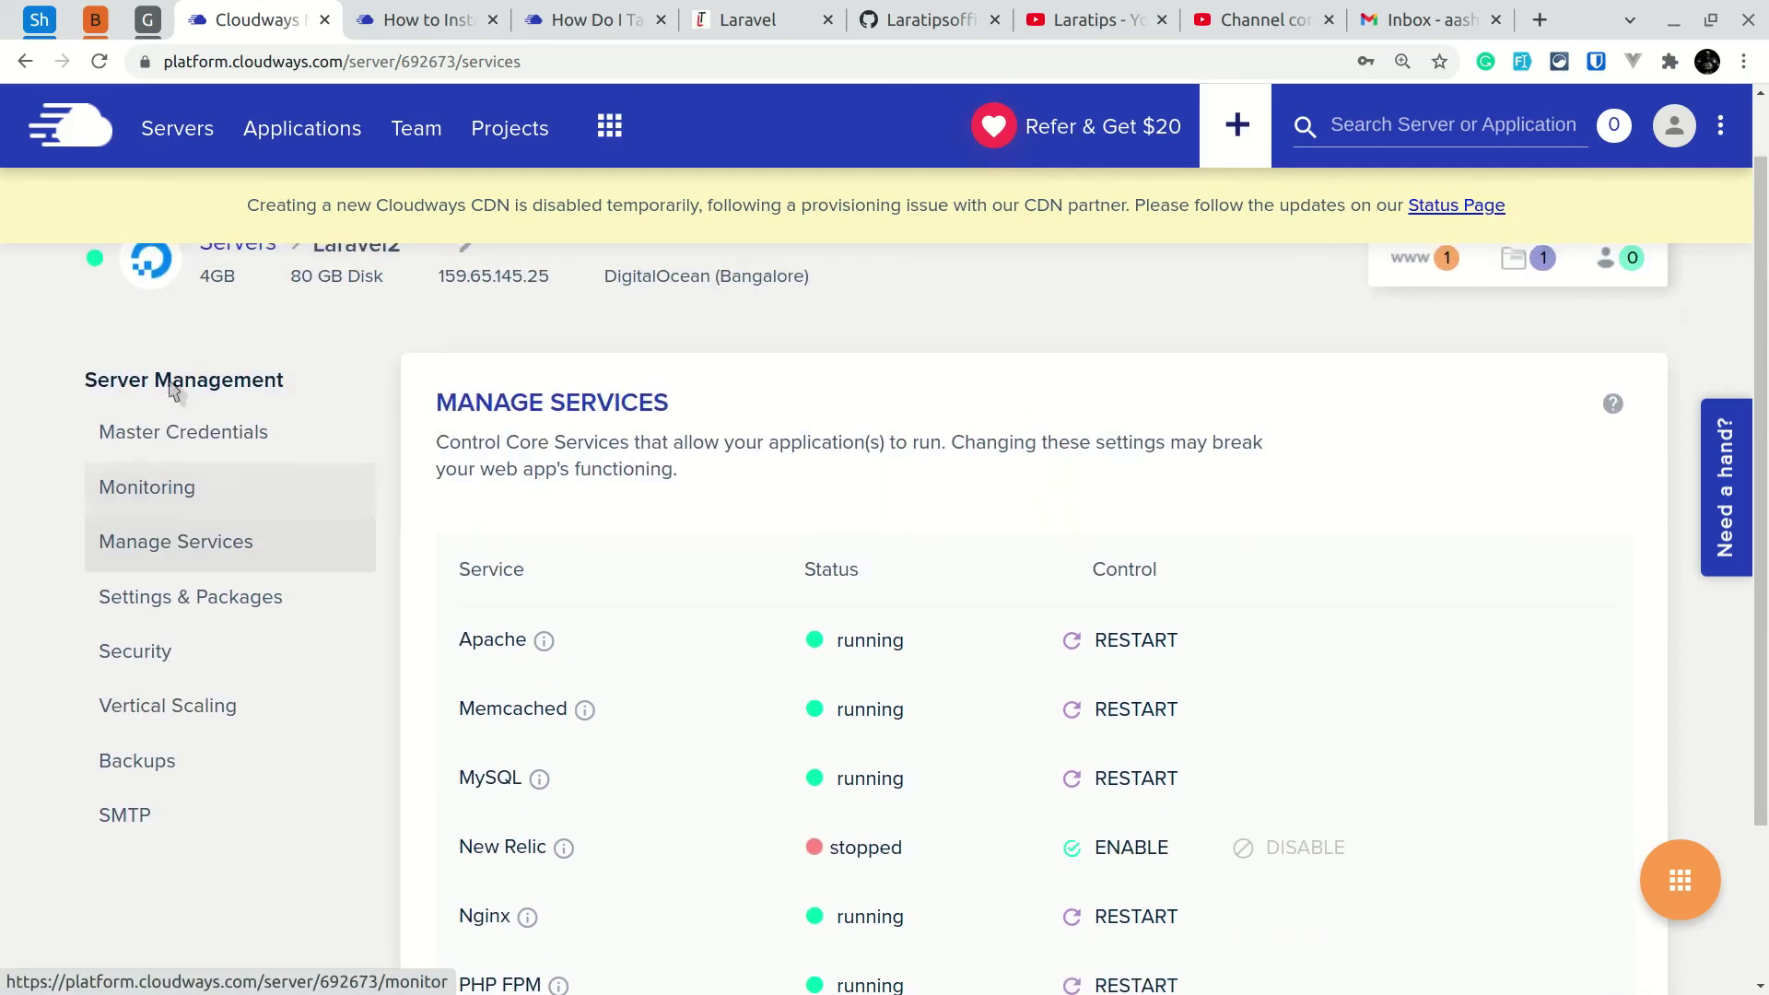
left_click(4, 458)
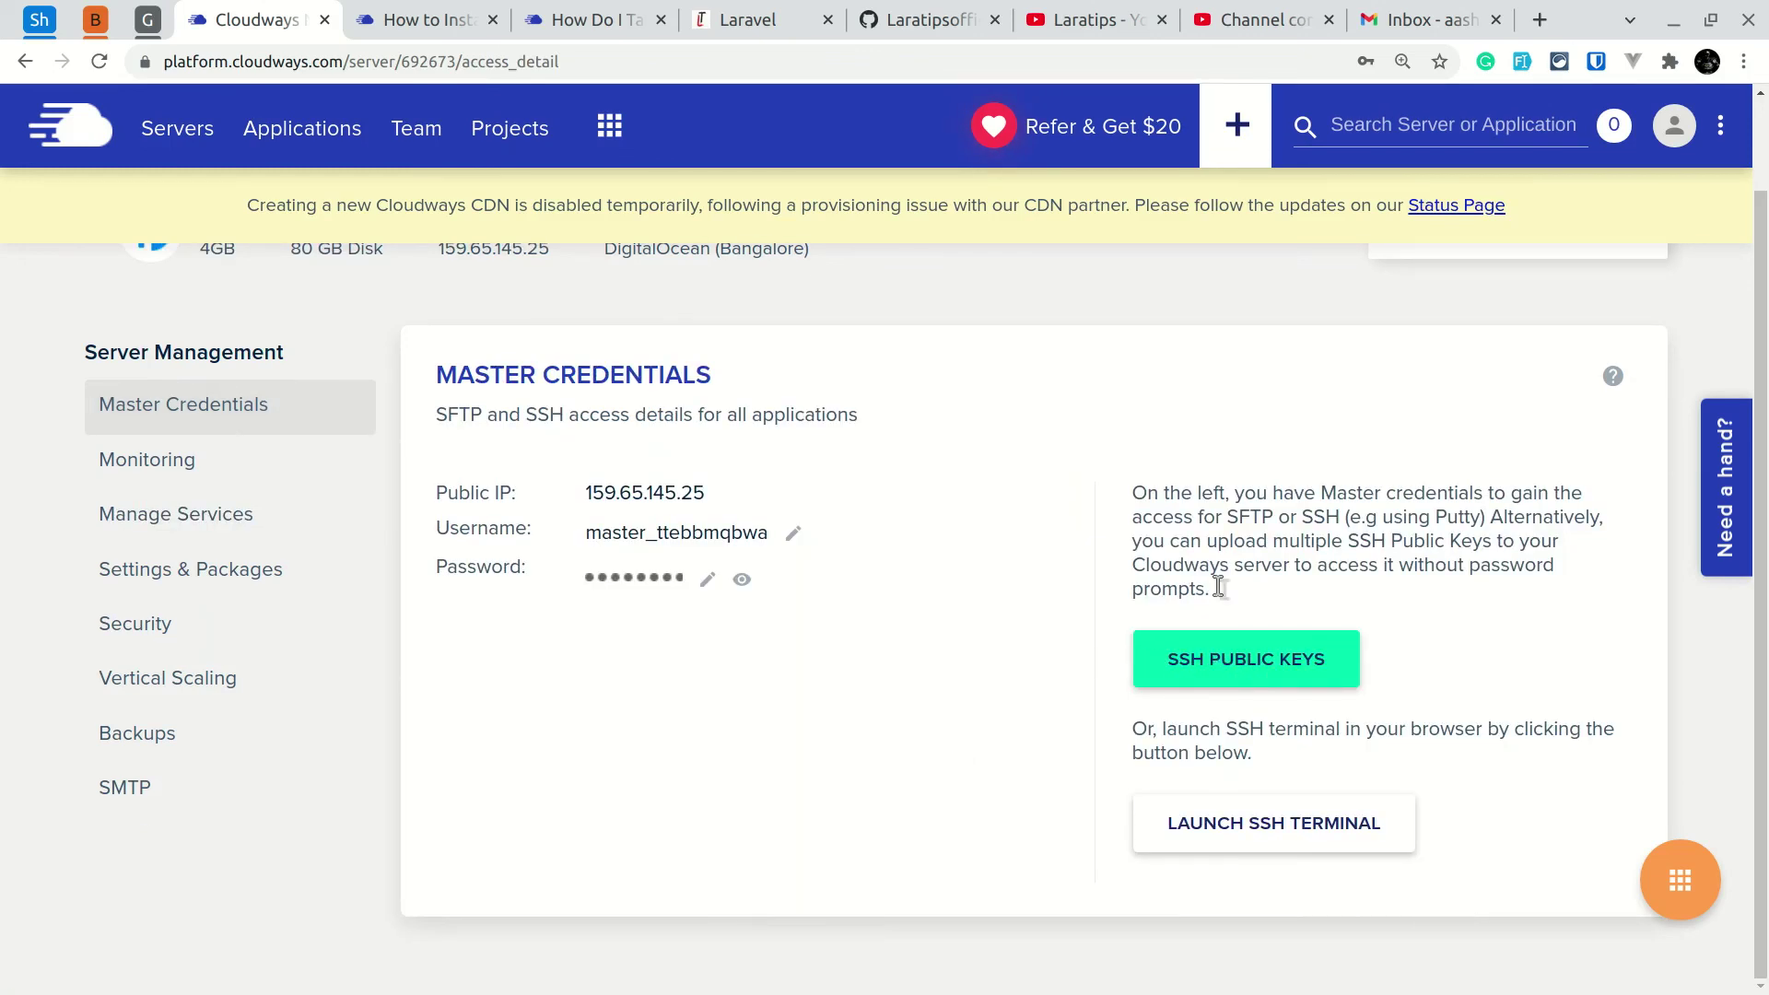
left_click(1228, 677)
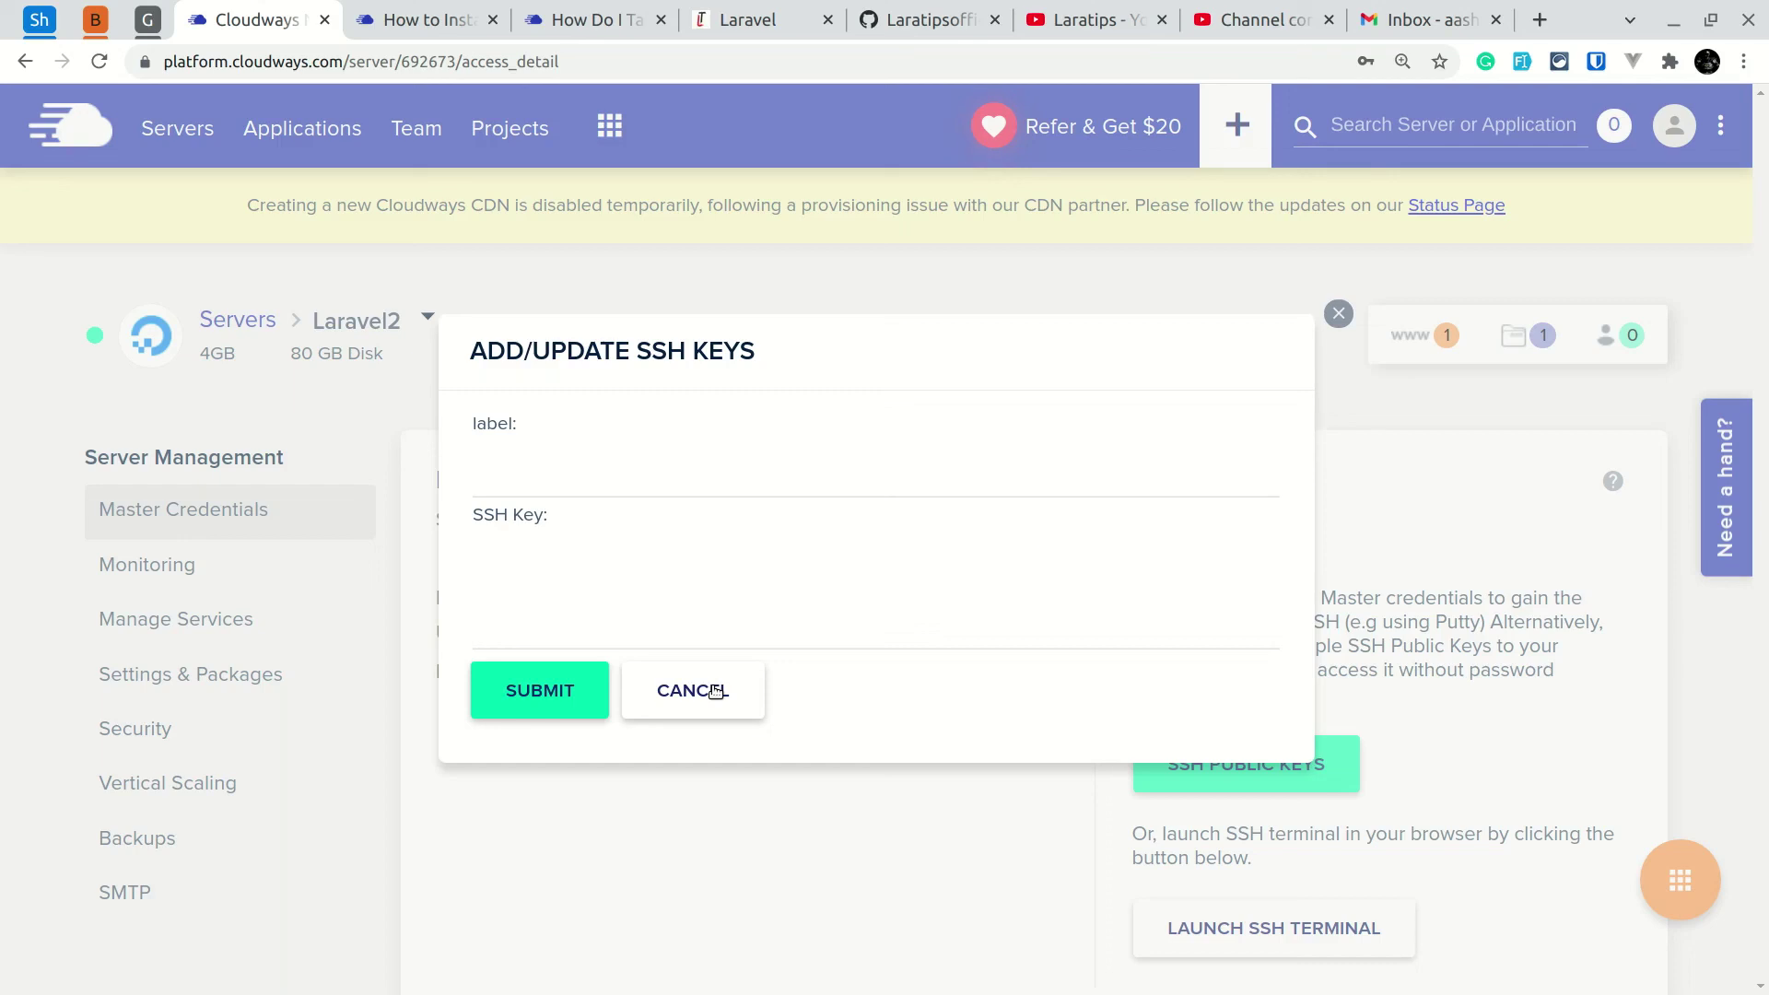
left_click(1339, 314)
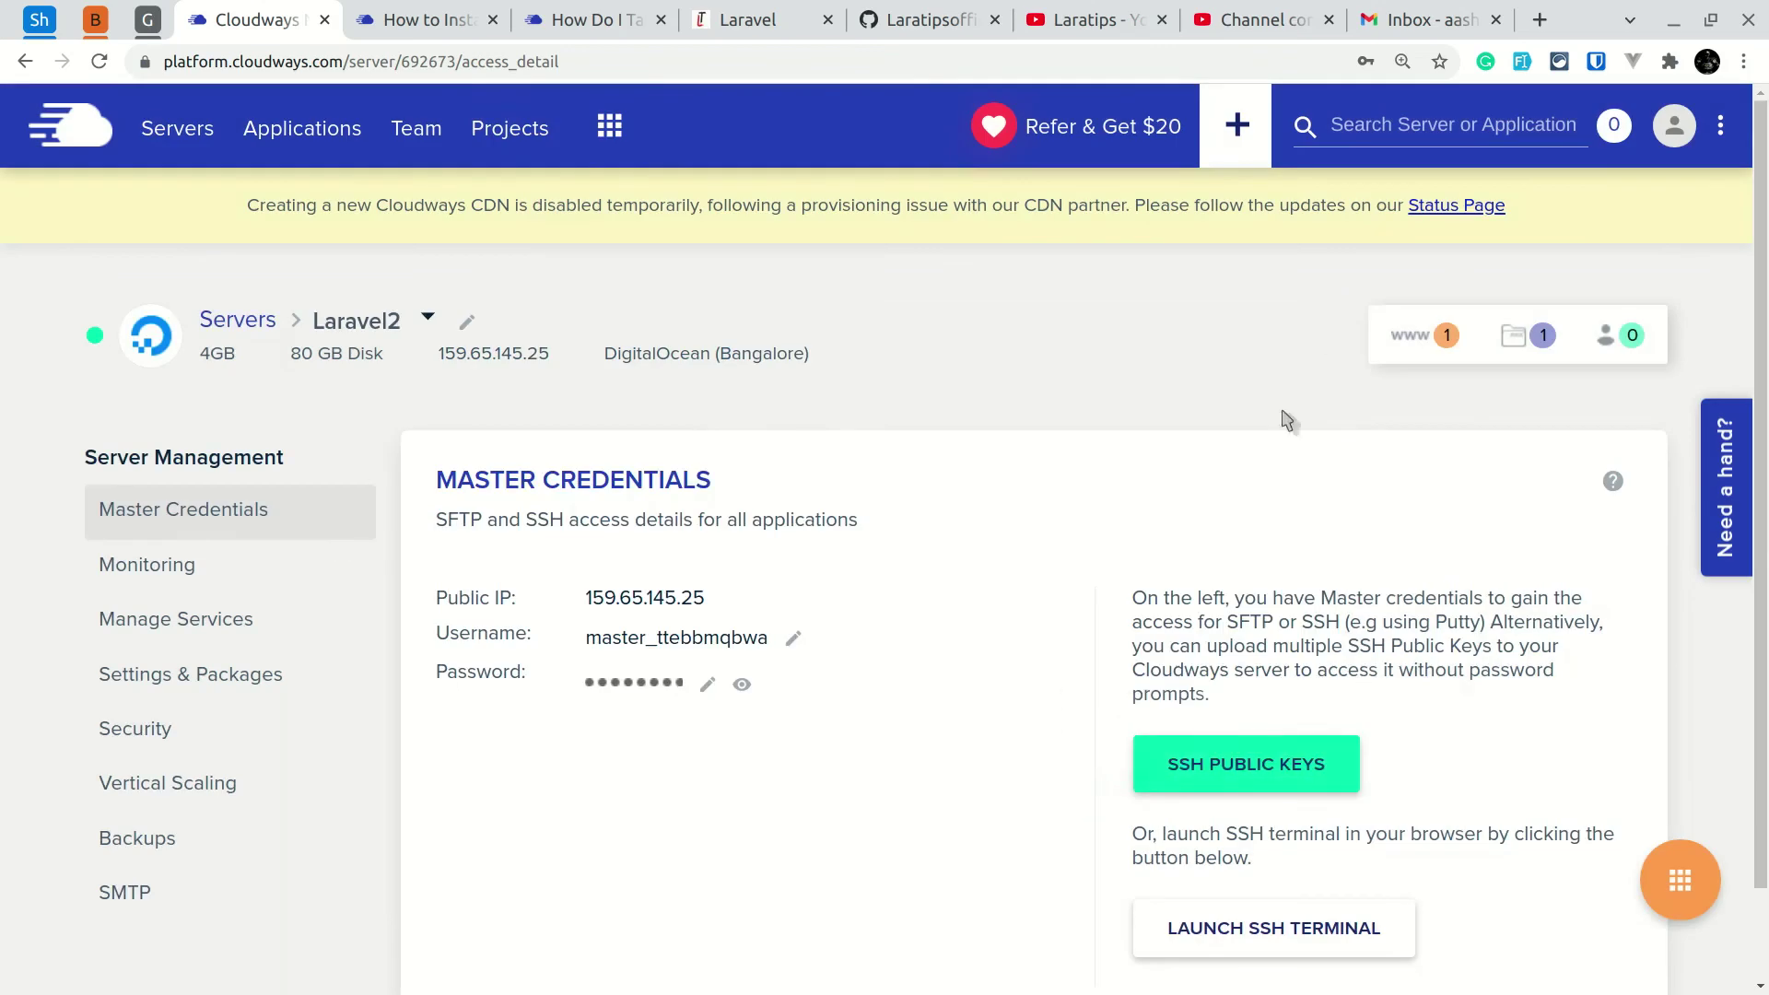
scroll(1239, 567, "down", 1)
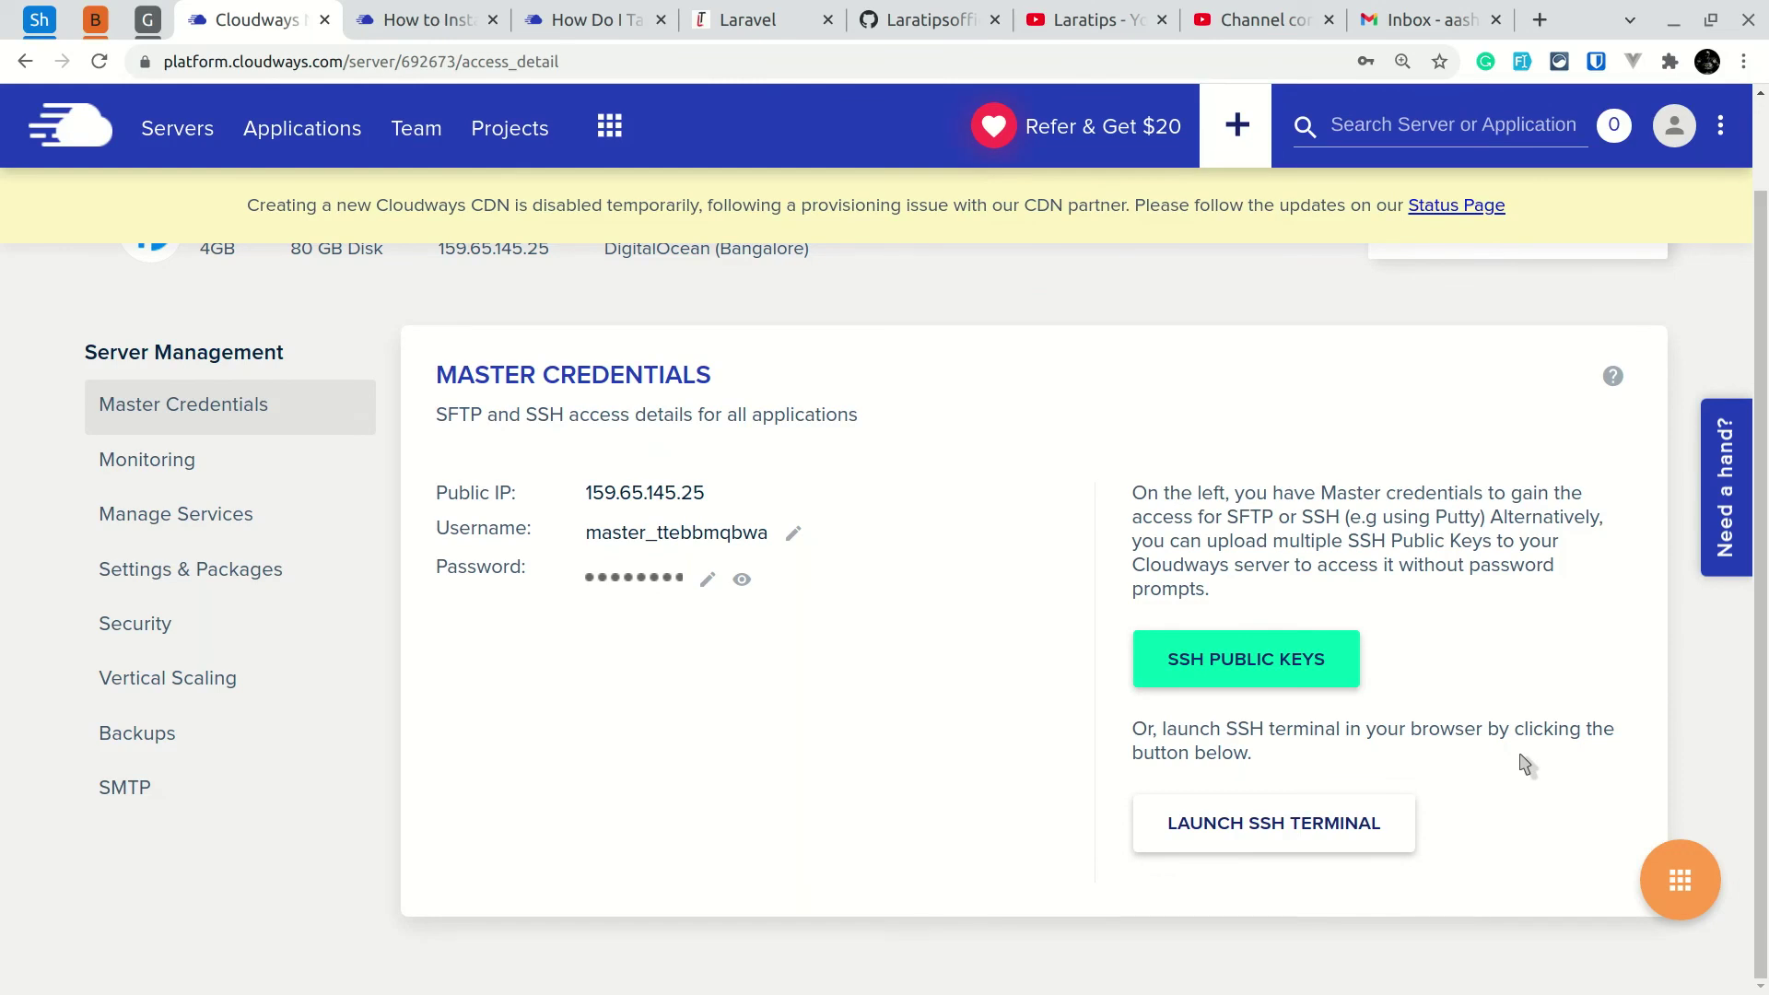
scroll(1526, 766, "up", 1)
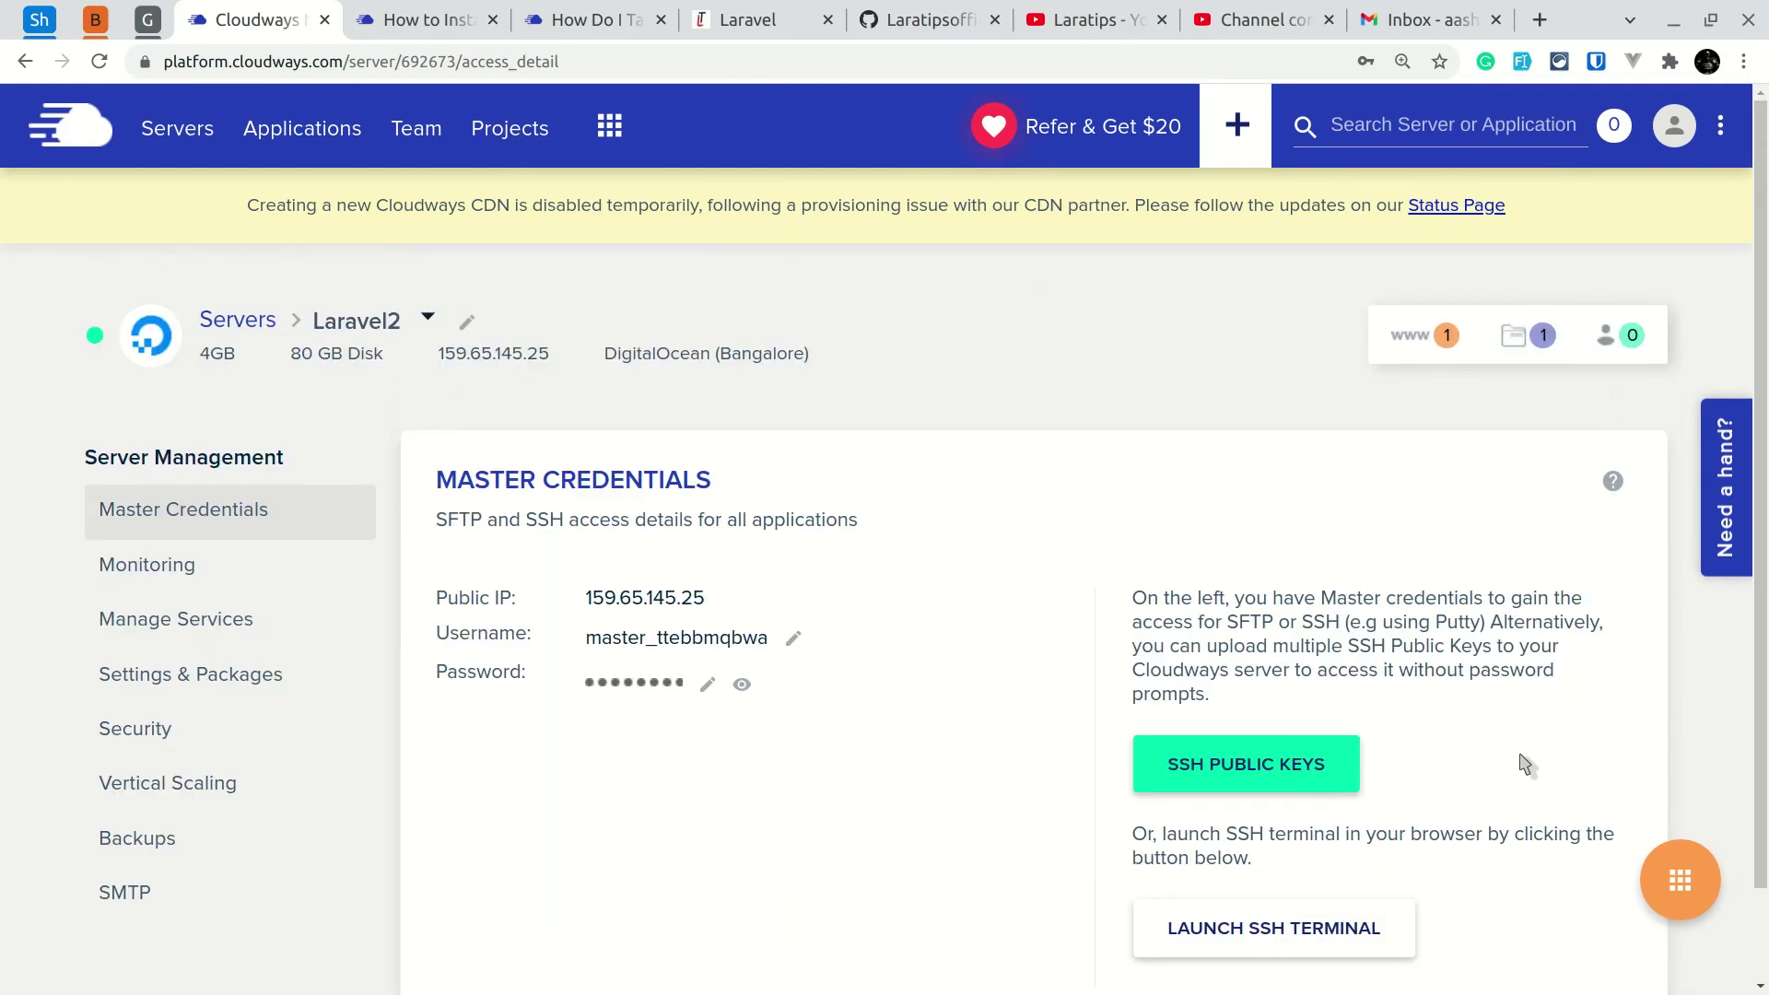